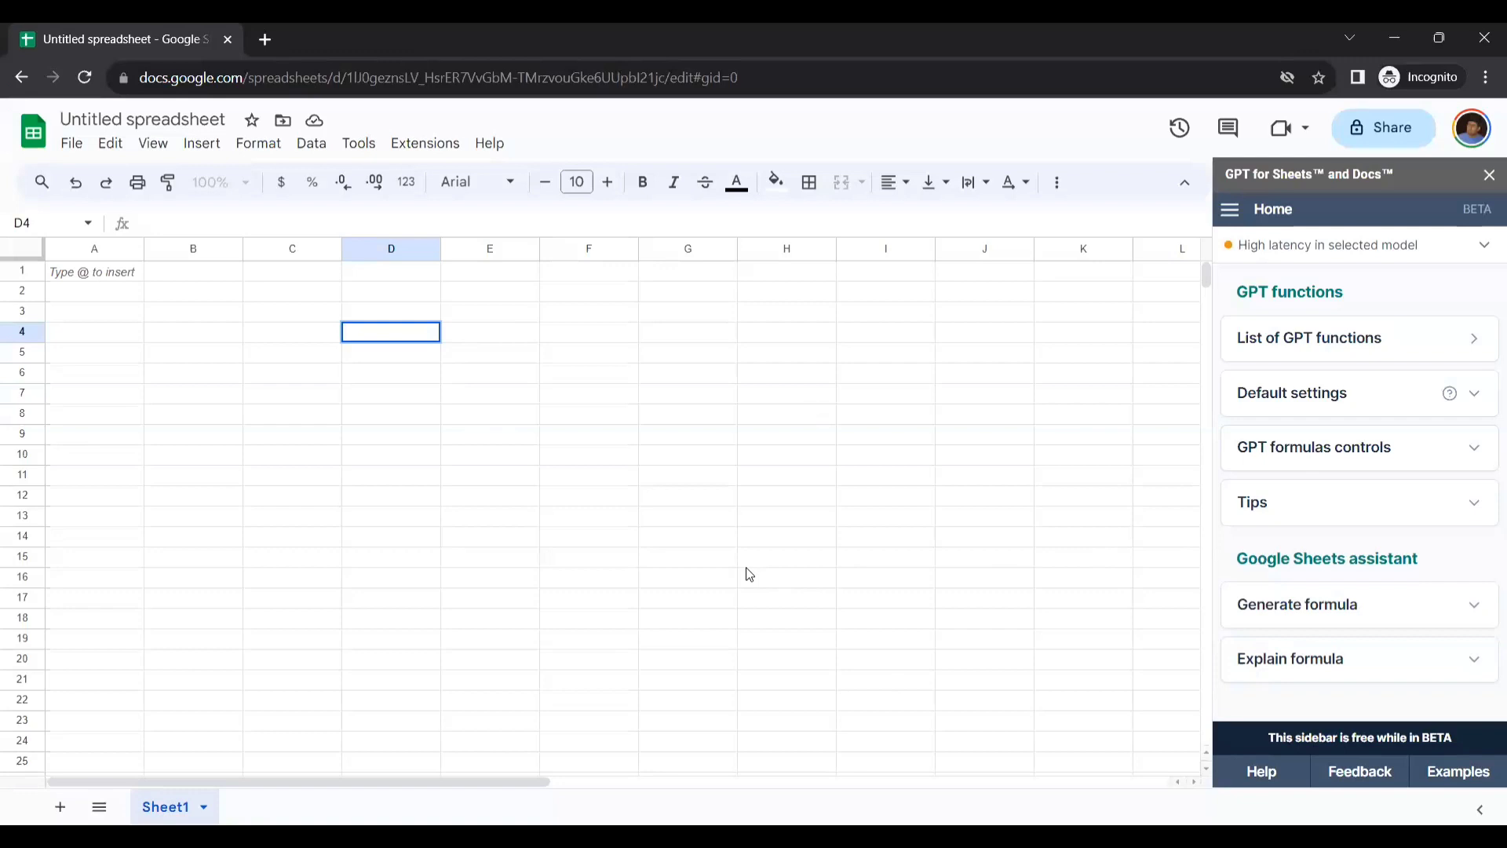
- Close the GPT for Sheets and Docs sidebar and check which Google account is signed in
{"action": "key", "text": "Return"}
{"action": "left_click", "coordinate": [1488, 175]}
{"action": "left_click", "coordinate": [1472, 128]}
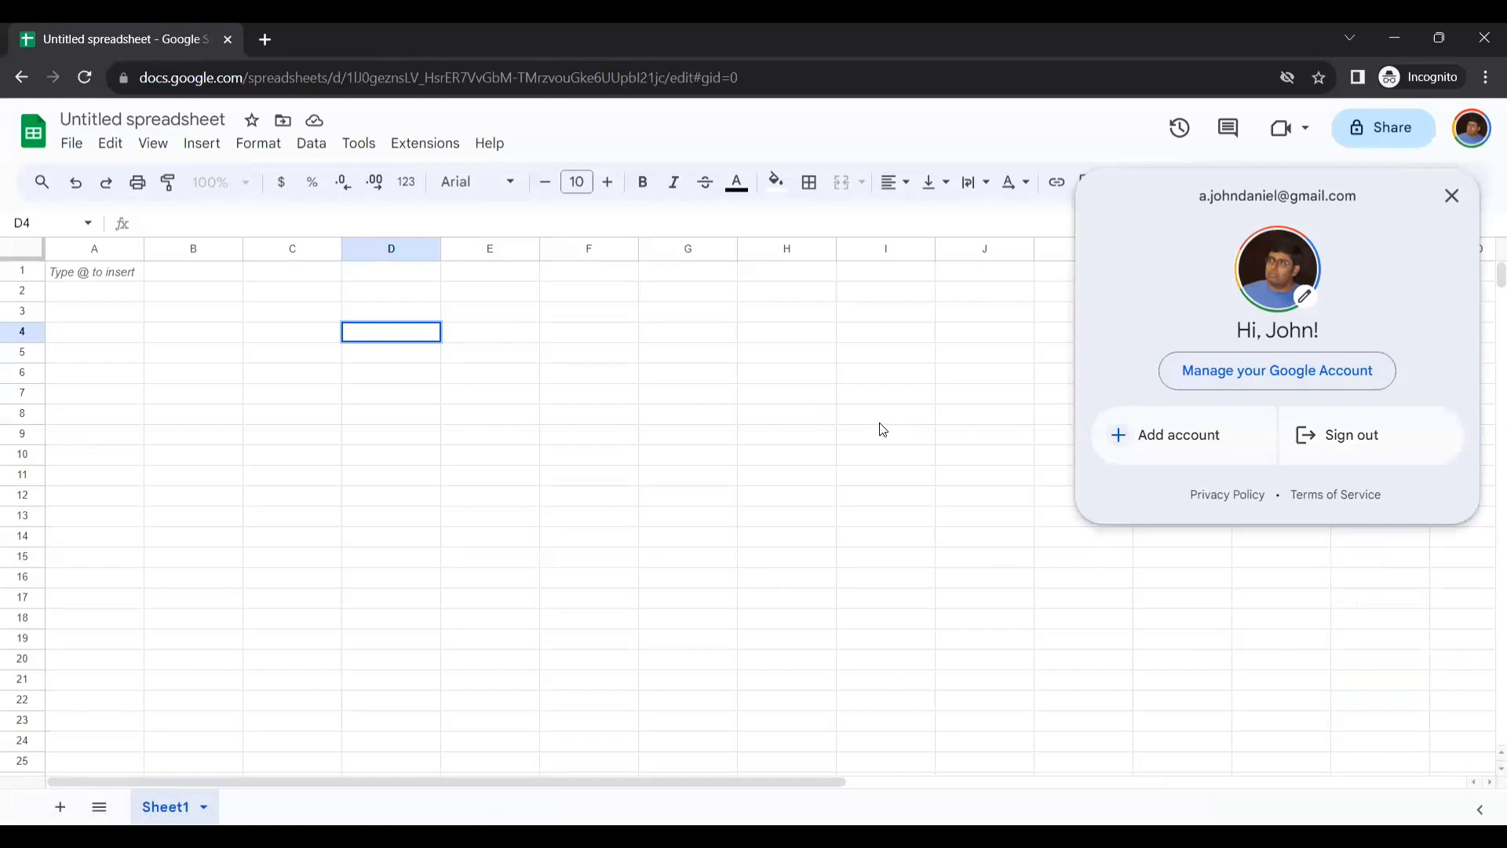
{"action": "left_click", "coordinate": [1452, 196]}
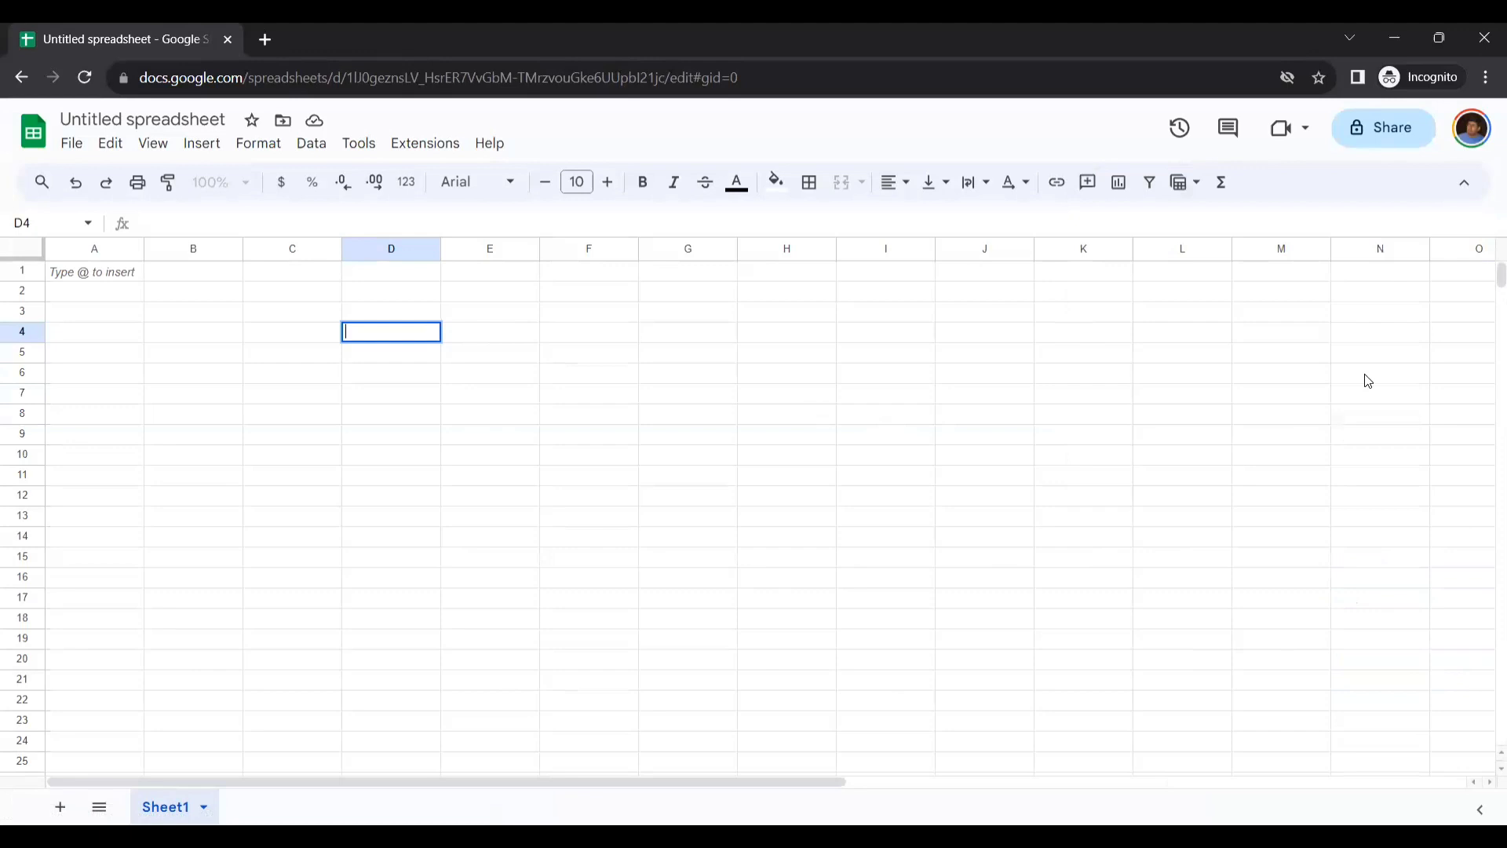
- Open the GPT for Sheets and Docs add-on sidebar
{"action": "key", "text": "Return"}
{"action": "left_click", "coordinate": [431, 144]}
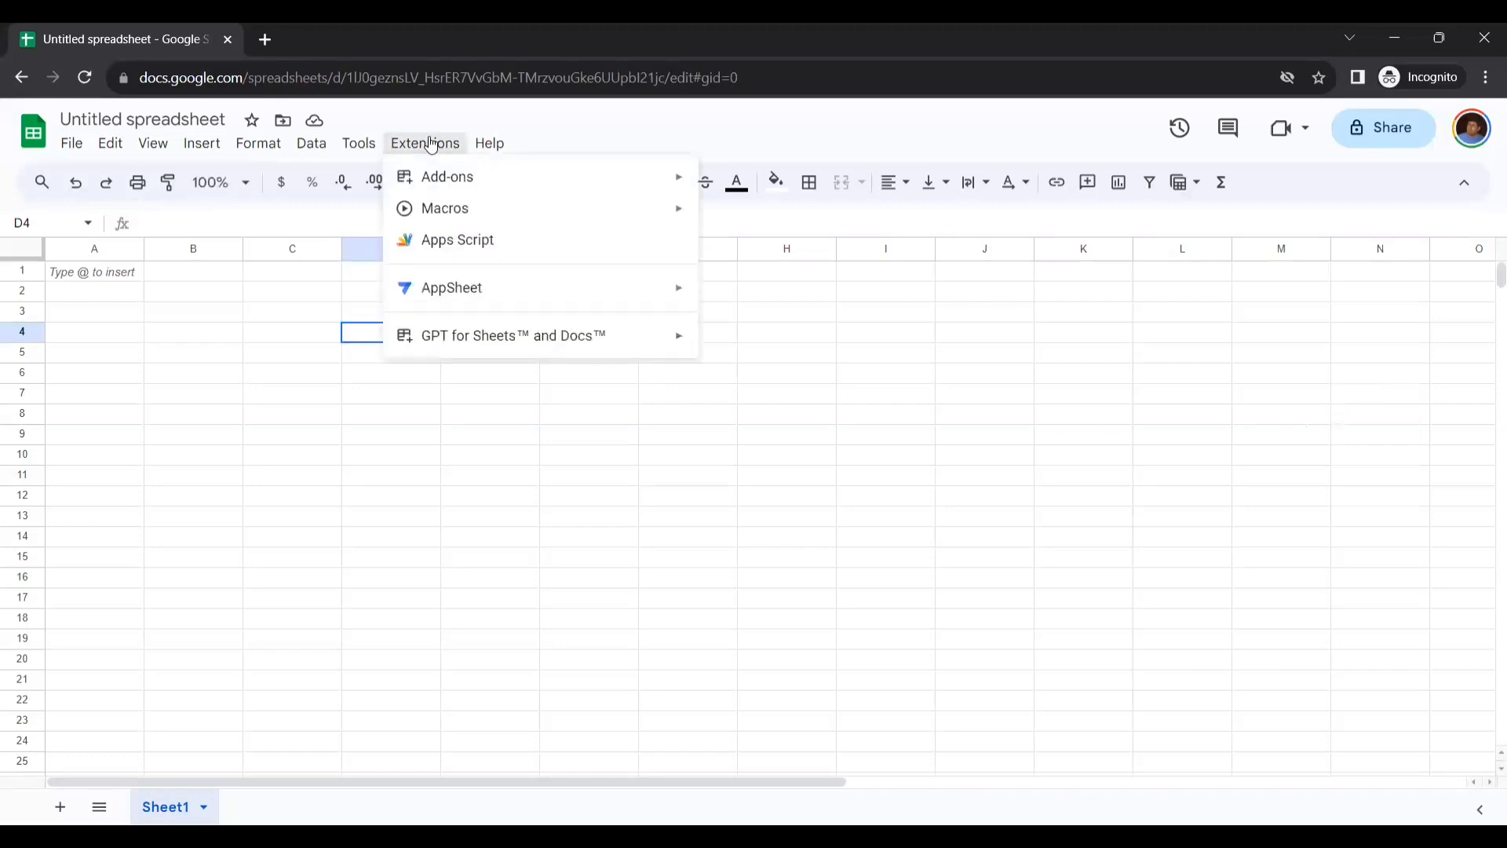
{"action": "mouse_move", "coordinate": [483, 335]}
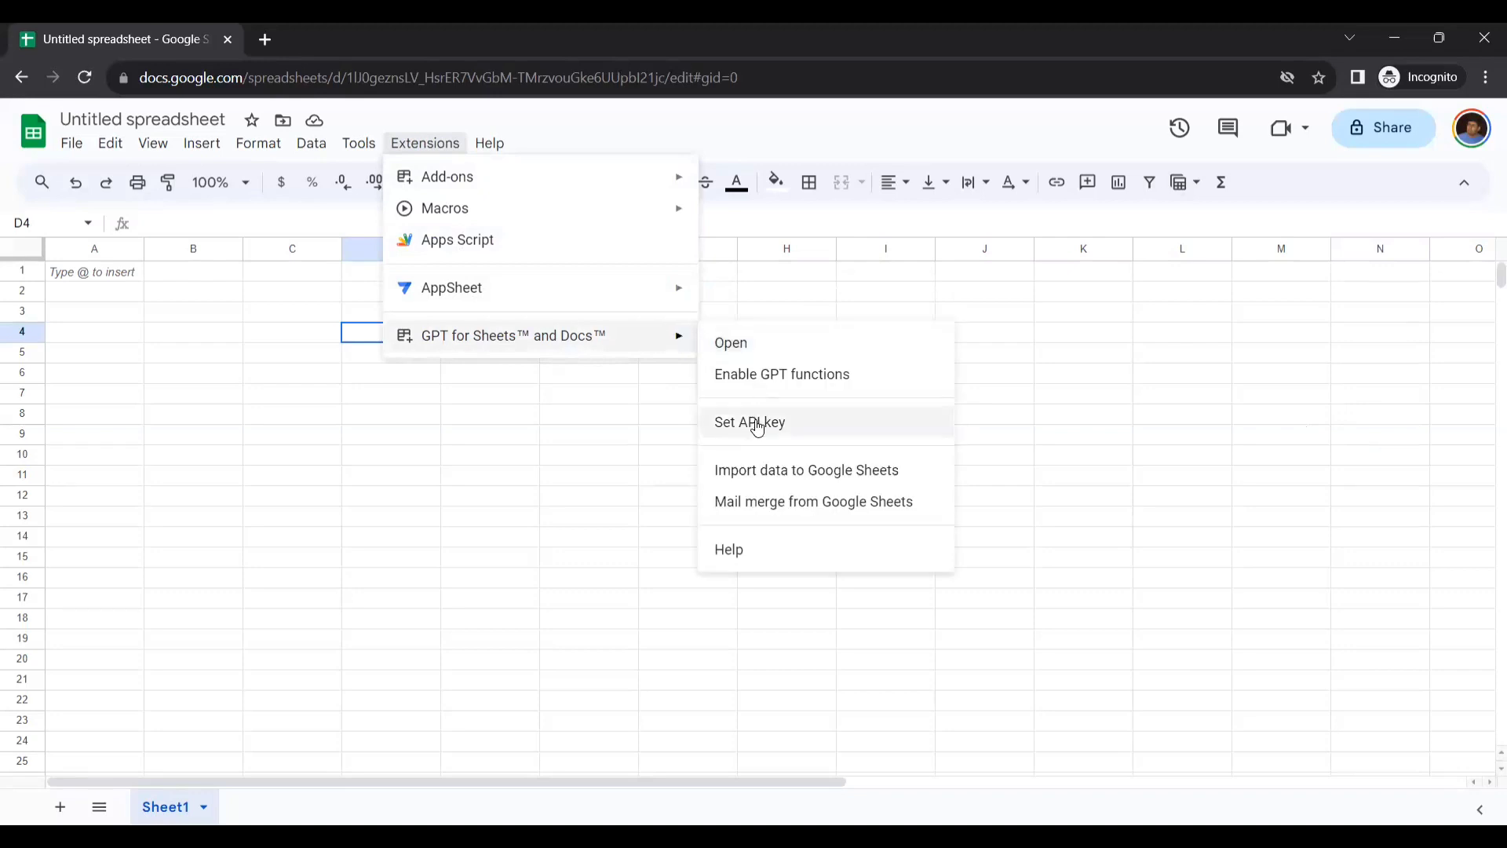
{"action": "left_click", "coordinate": [732, 344]}
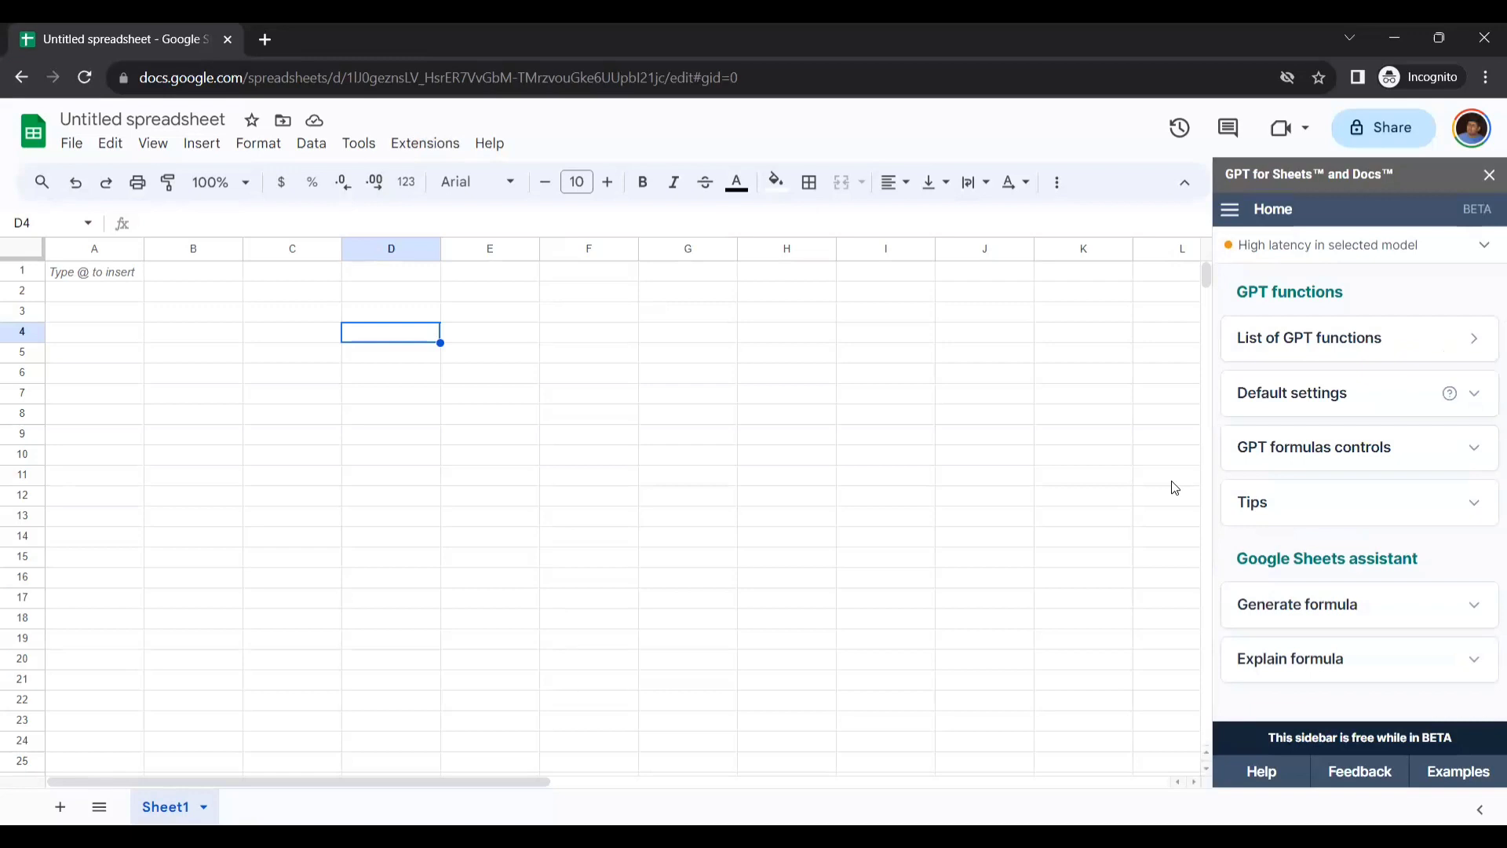
- Start a formula with the GPT function in cell D4
{"action": "double_click", "coordinate": [422, 334]}
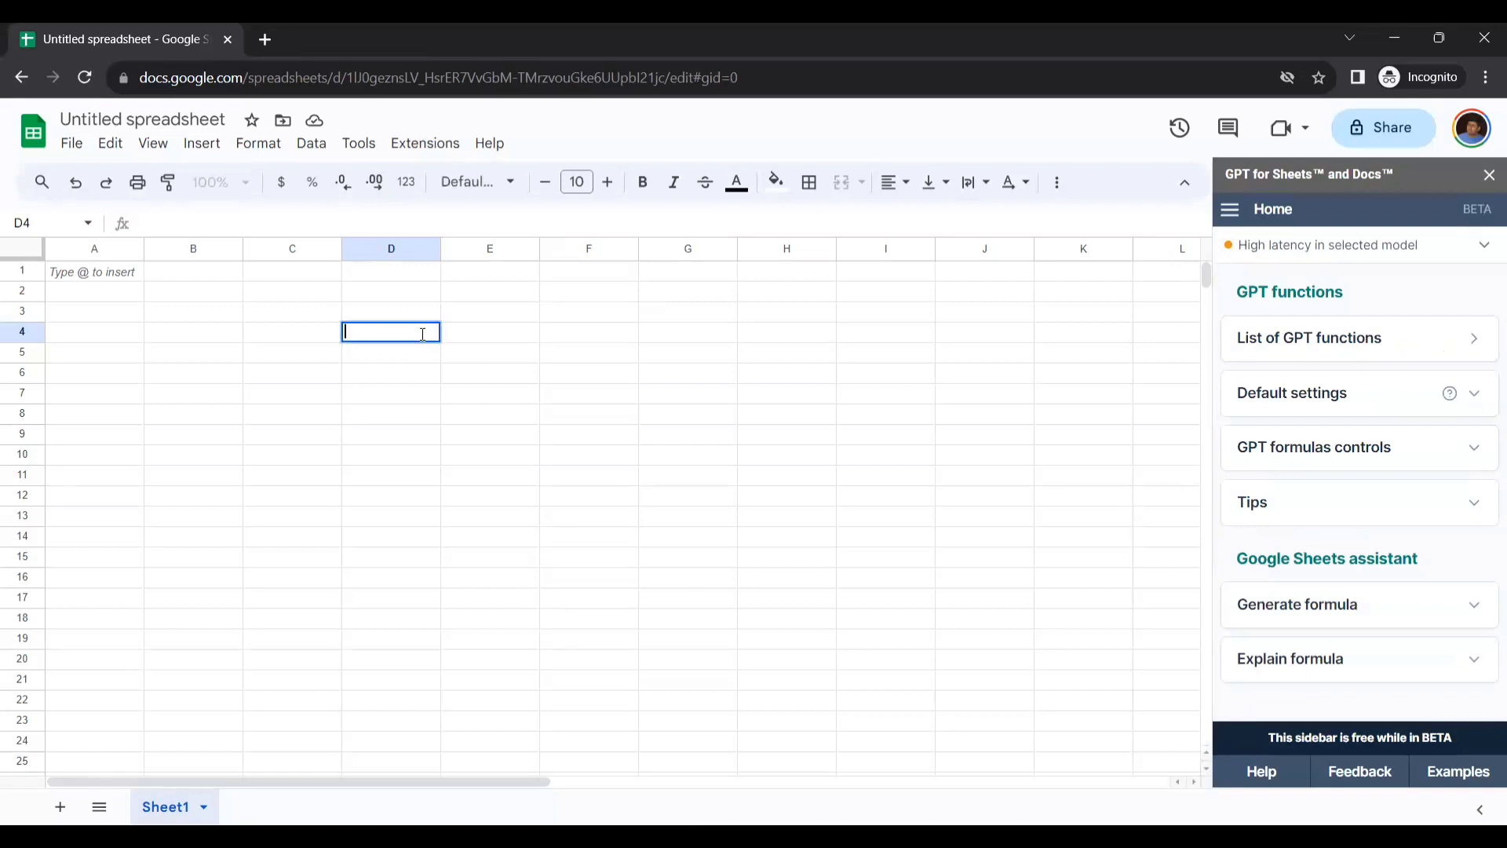
{"action": "type", "text": "=GPT"}
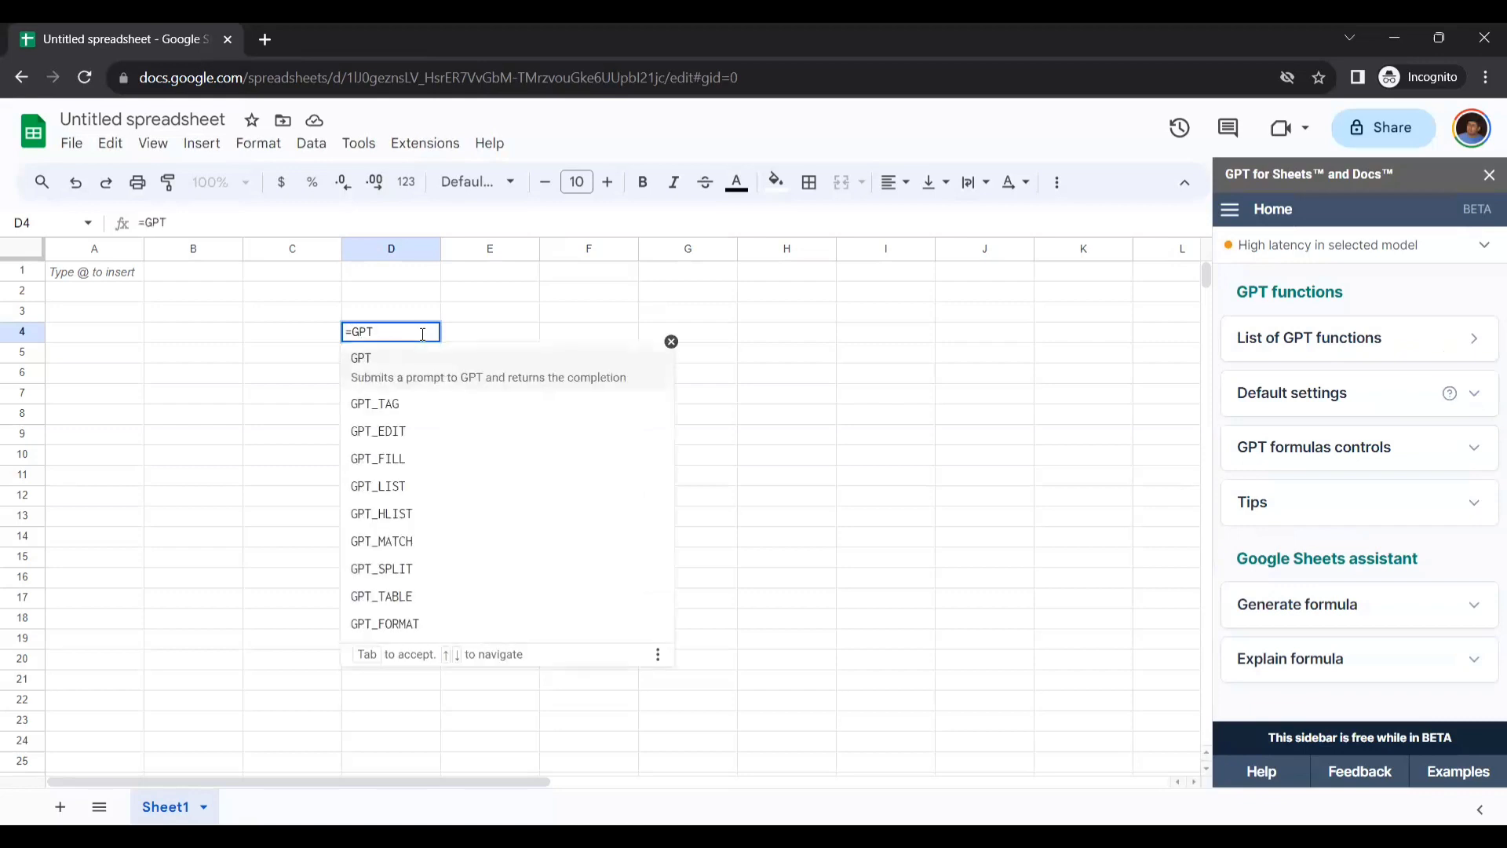
{"action": "type", "text": "("}
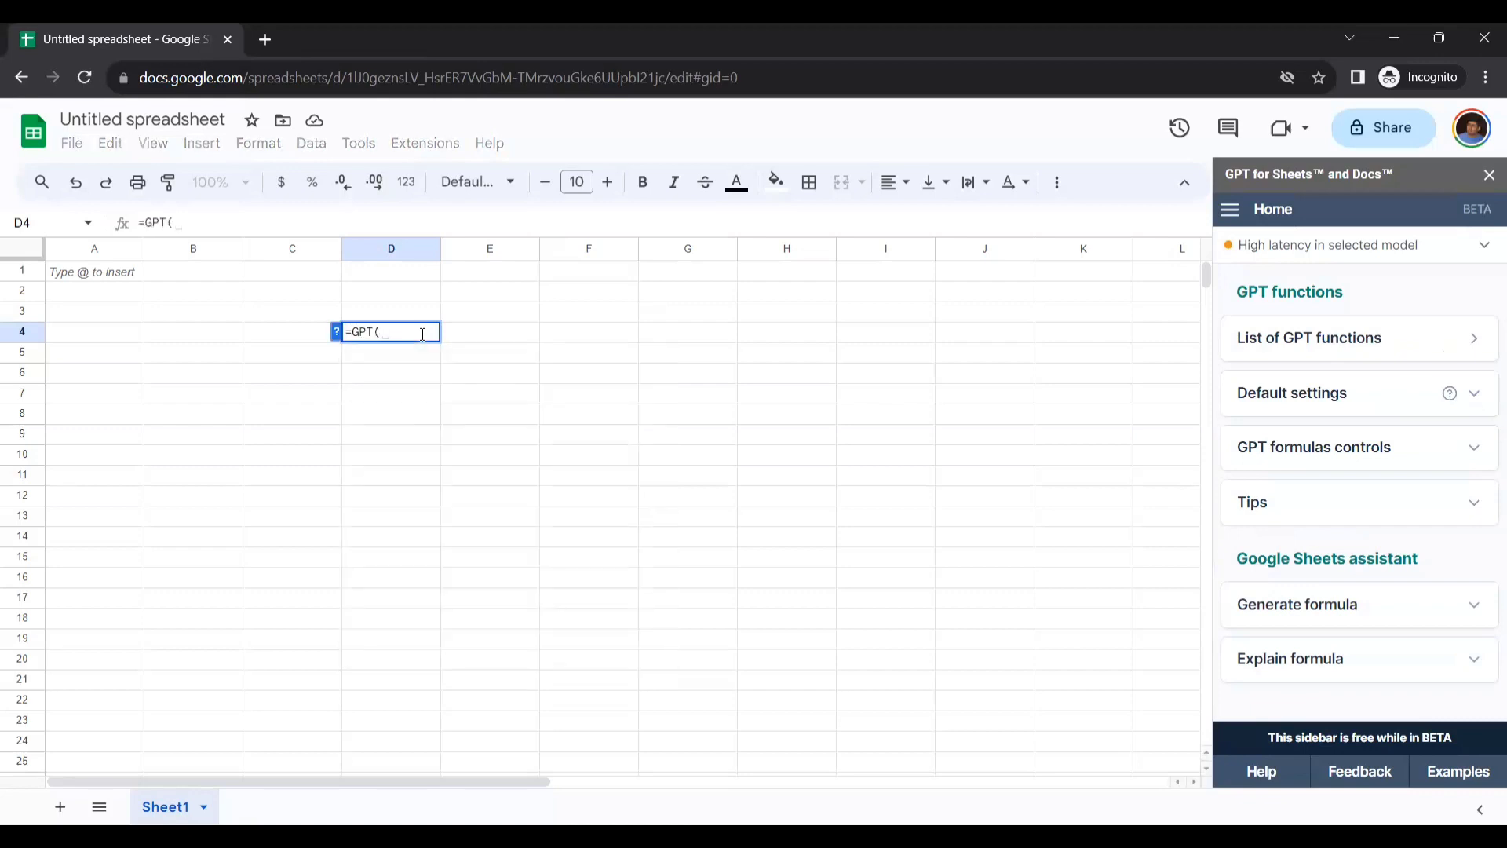
- Read the formula help for the GPT function, including its example and the prompt, value, temperature and model arguments
{"action": "left_click", "coordinate": [337, 340]}
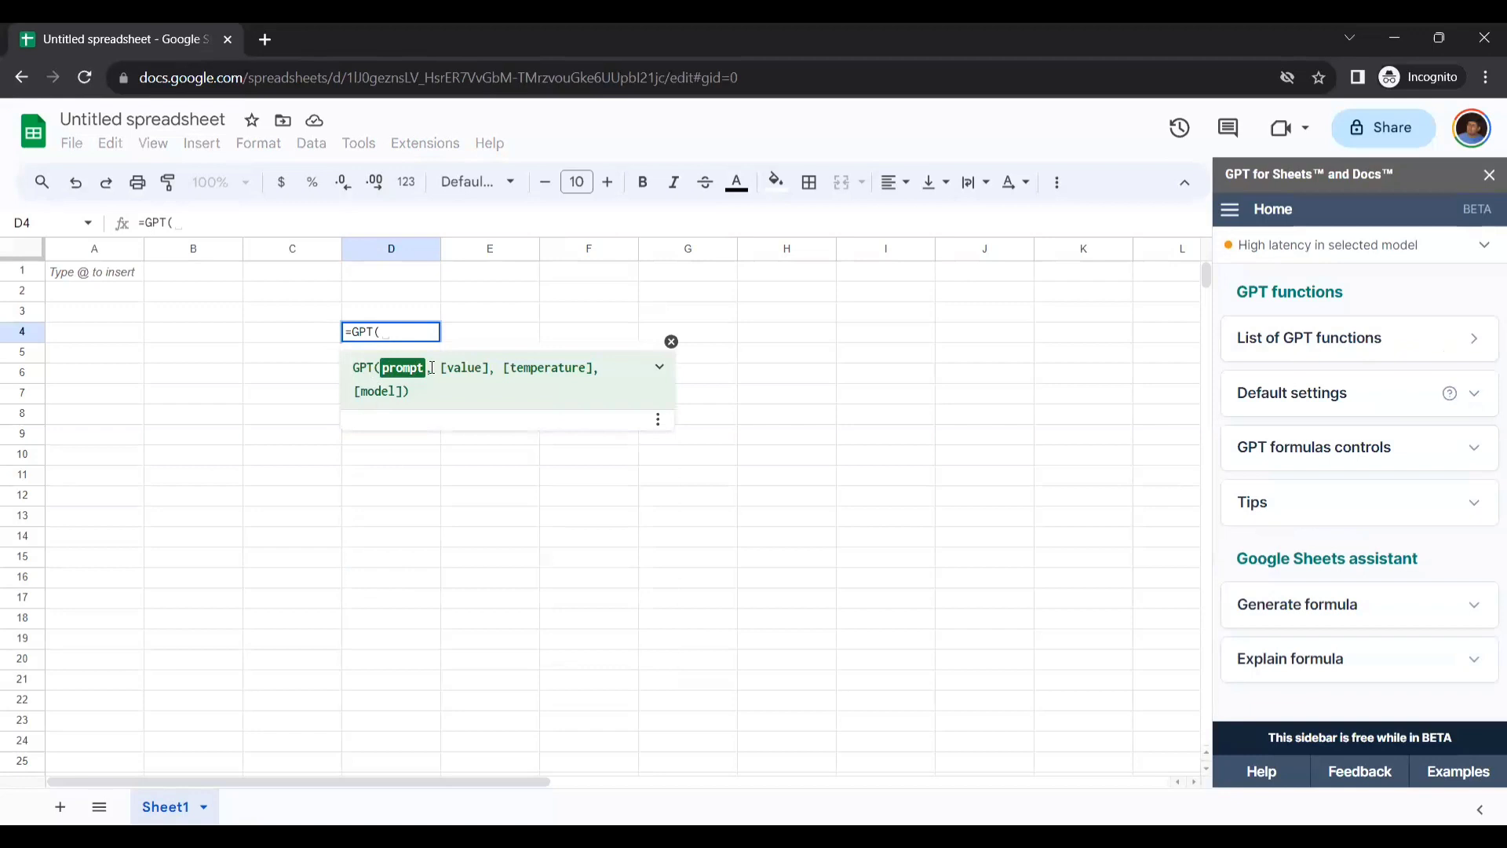
{"action": "left_click", "coordinate": [659, 374]}
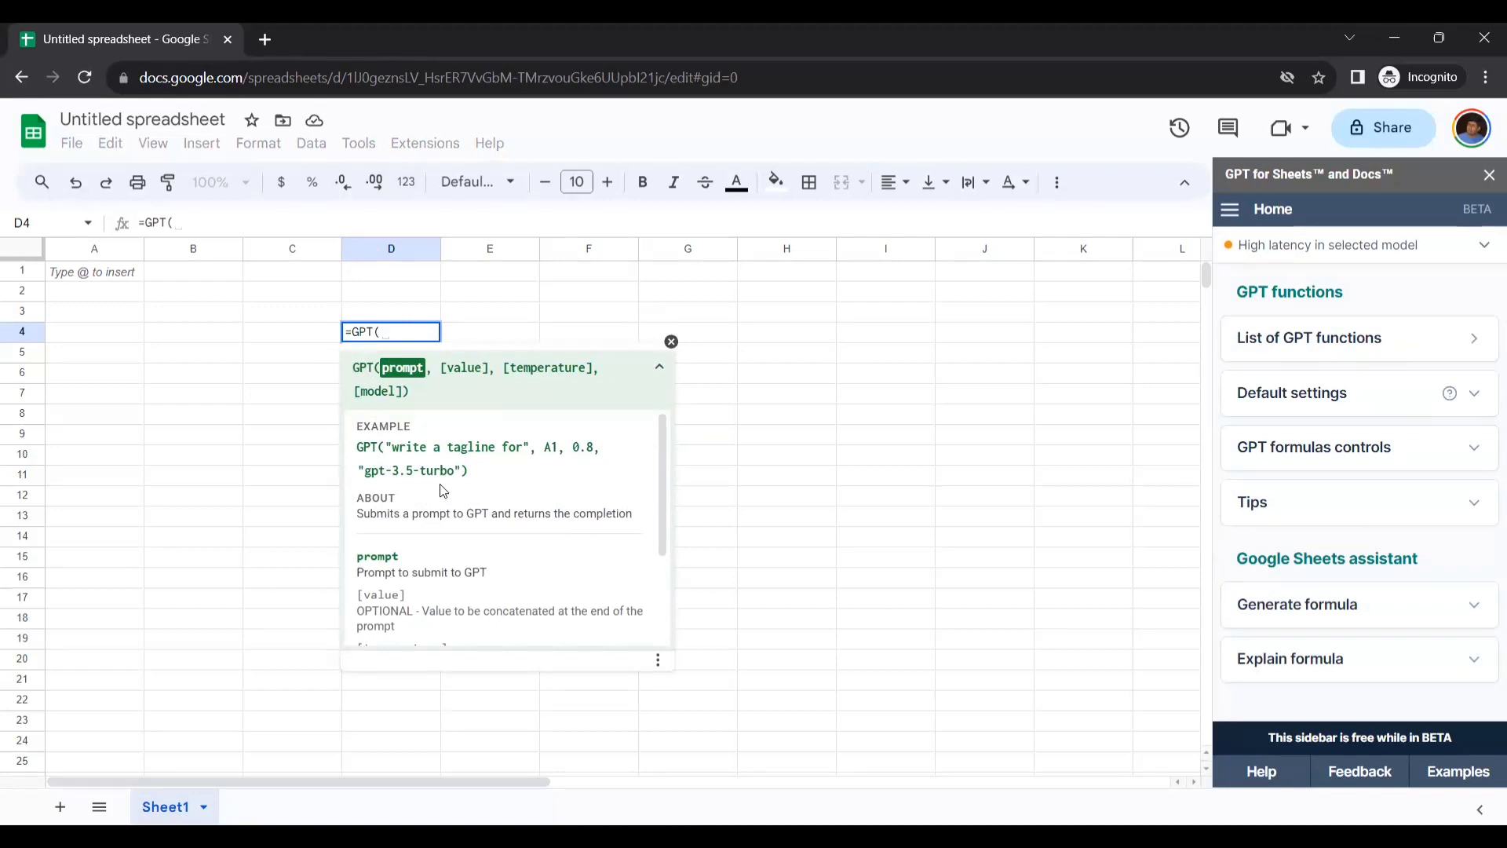
{"action": "scroll", "coordinate": [443, 491], "scroll_direction": "down", "scroll_amount": 2}
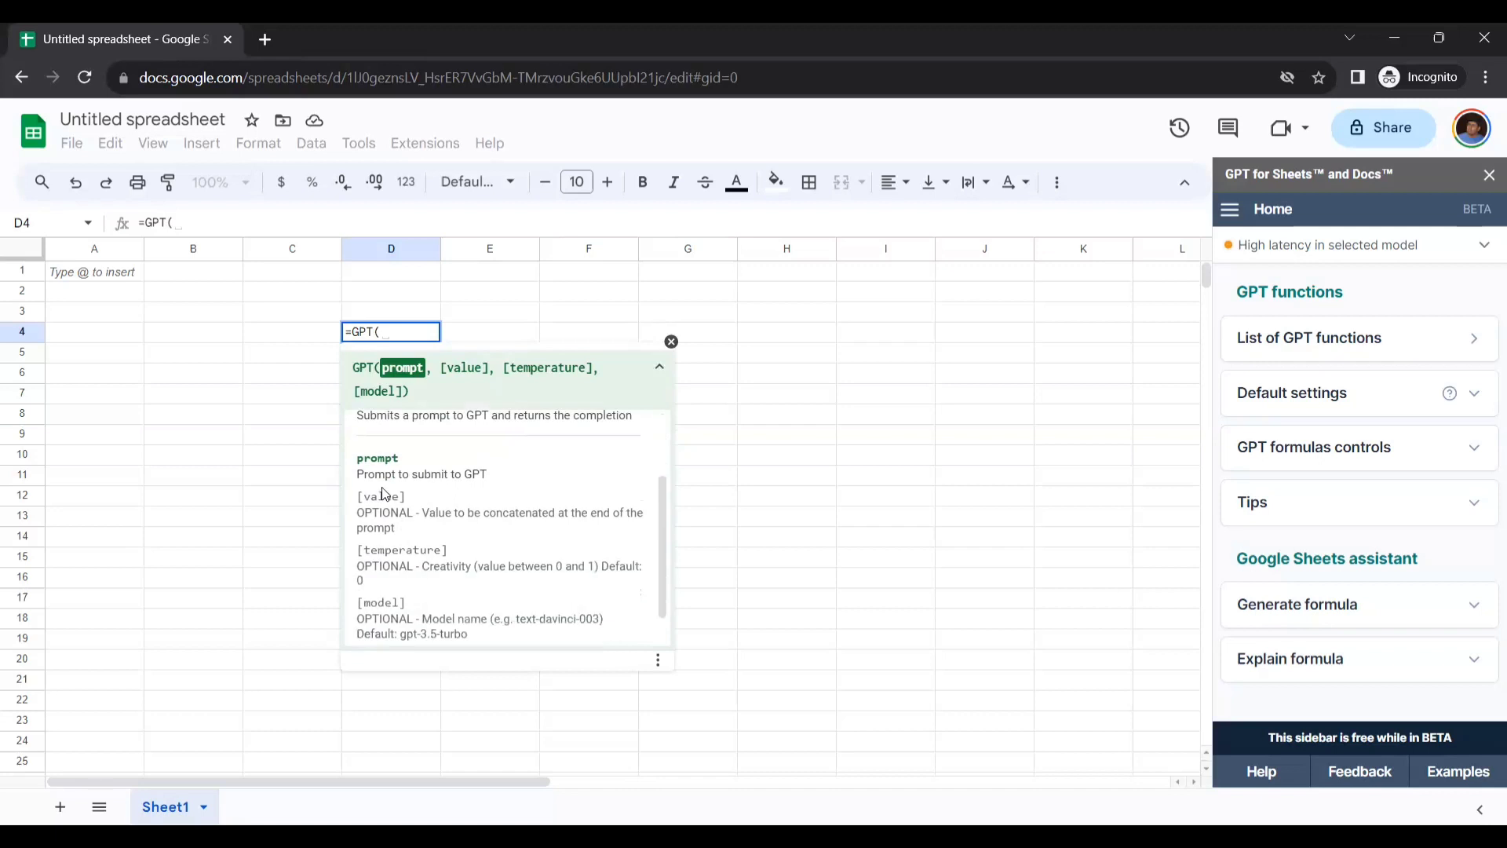
{"action": "left_click_drag", "start_coordinate": [357, 474], "coordinate": [487, 475]}
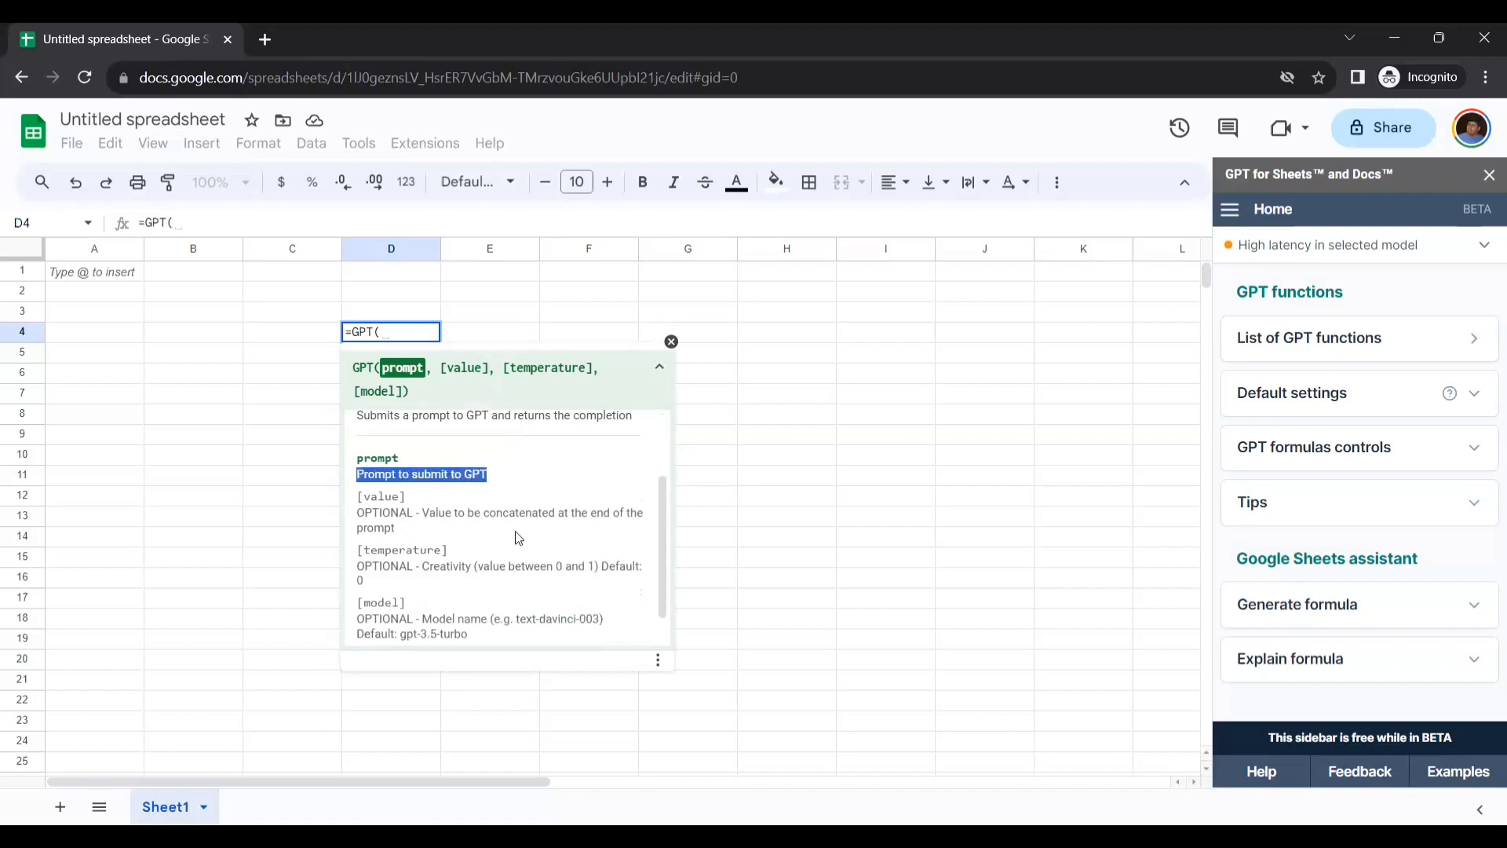
{"action": "scroll", "coordinate": [515, 531], "scroll_direction": "down", "scroll_amount": 1}
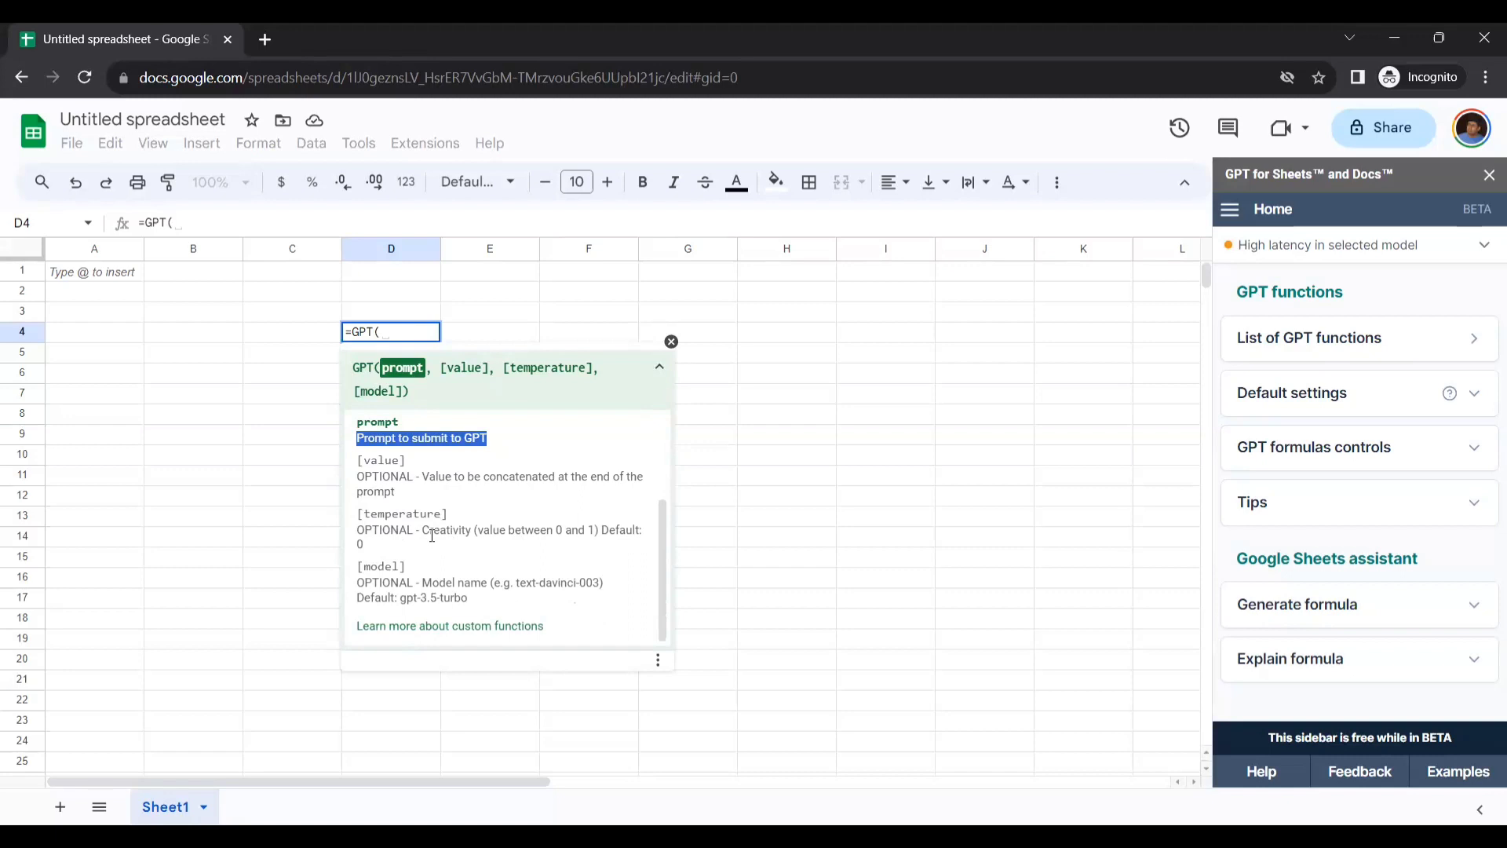
{"action": "left_click", "coordinate": [671, 341]}
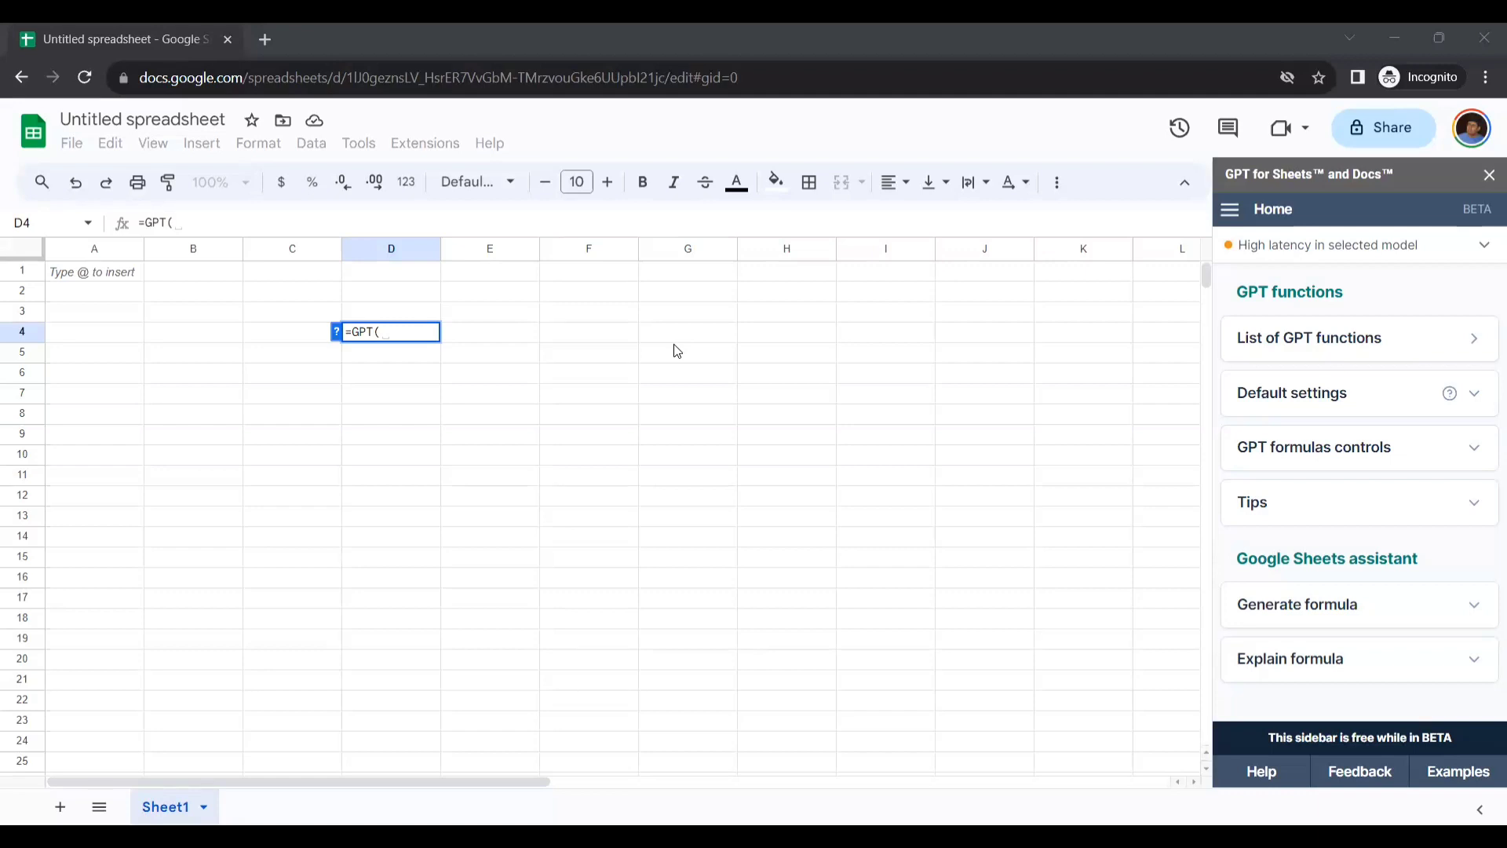
- Complete the GPT formula in D4 with the prompt "Welcome note in a single line" and review the generated text
{"action": "type", "text": "\"Wel"}
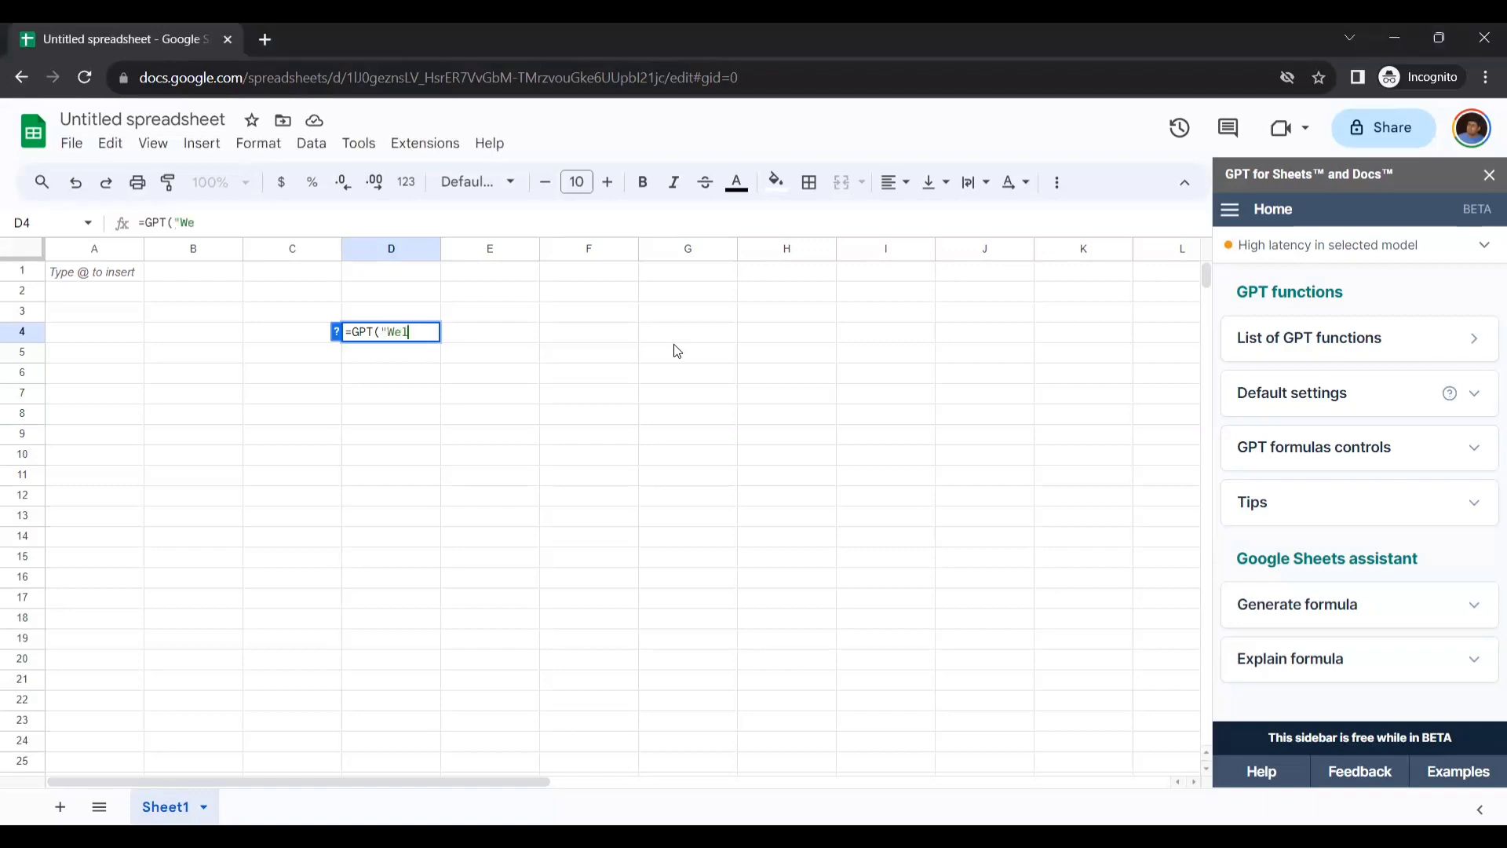
{"action": "type", "text": "come noe"}
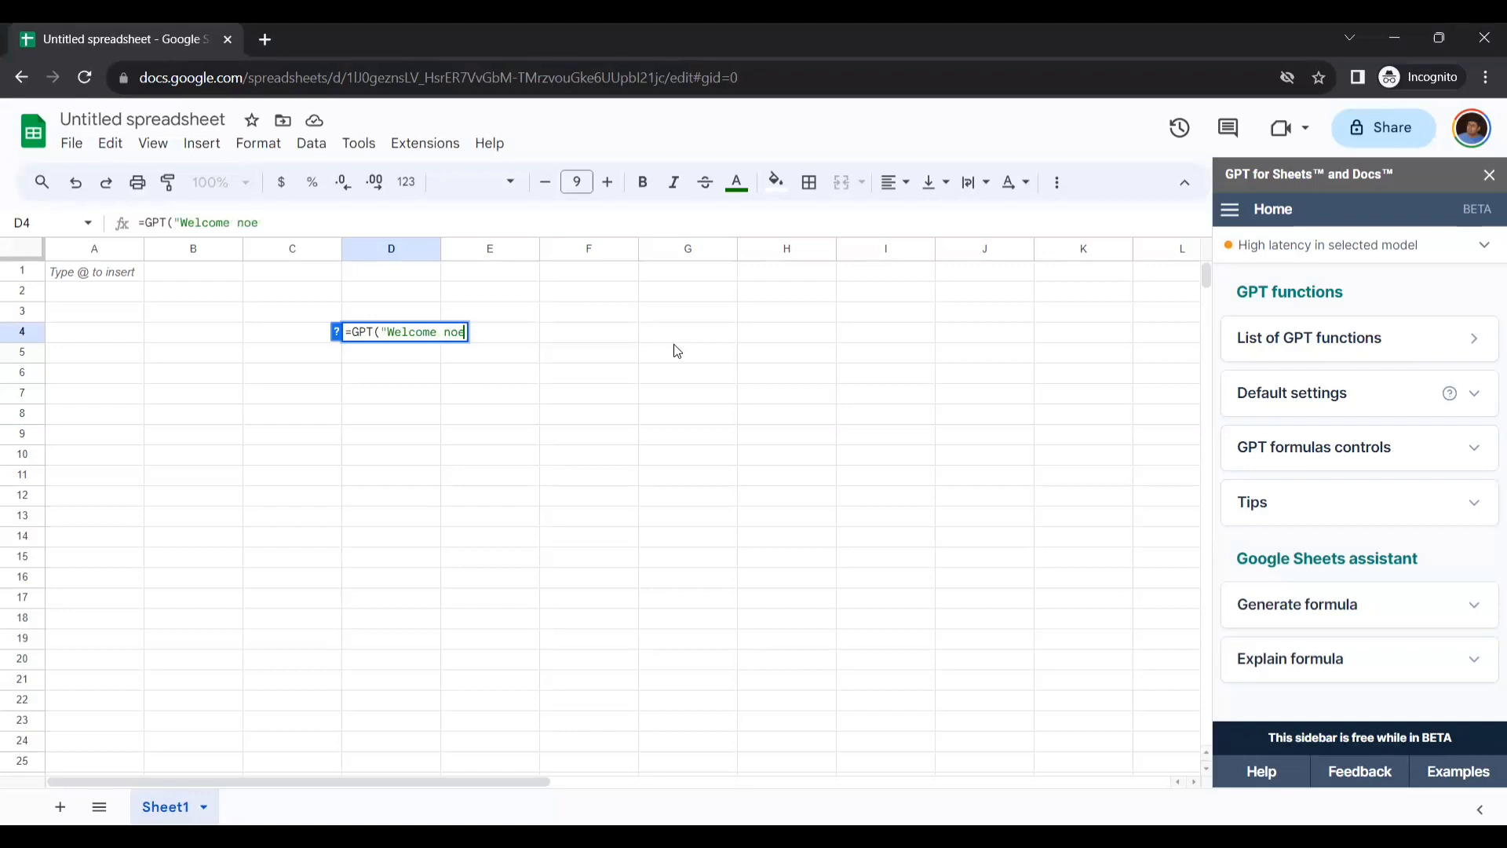
{"action": "key", "text": "BackSpace"}
{"action": "type", "text": "te in a s"}
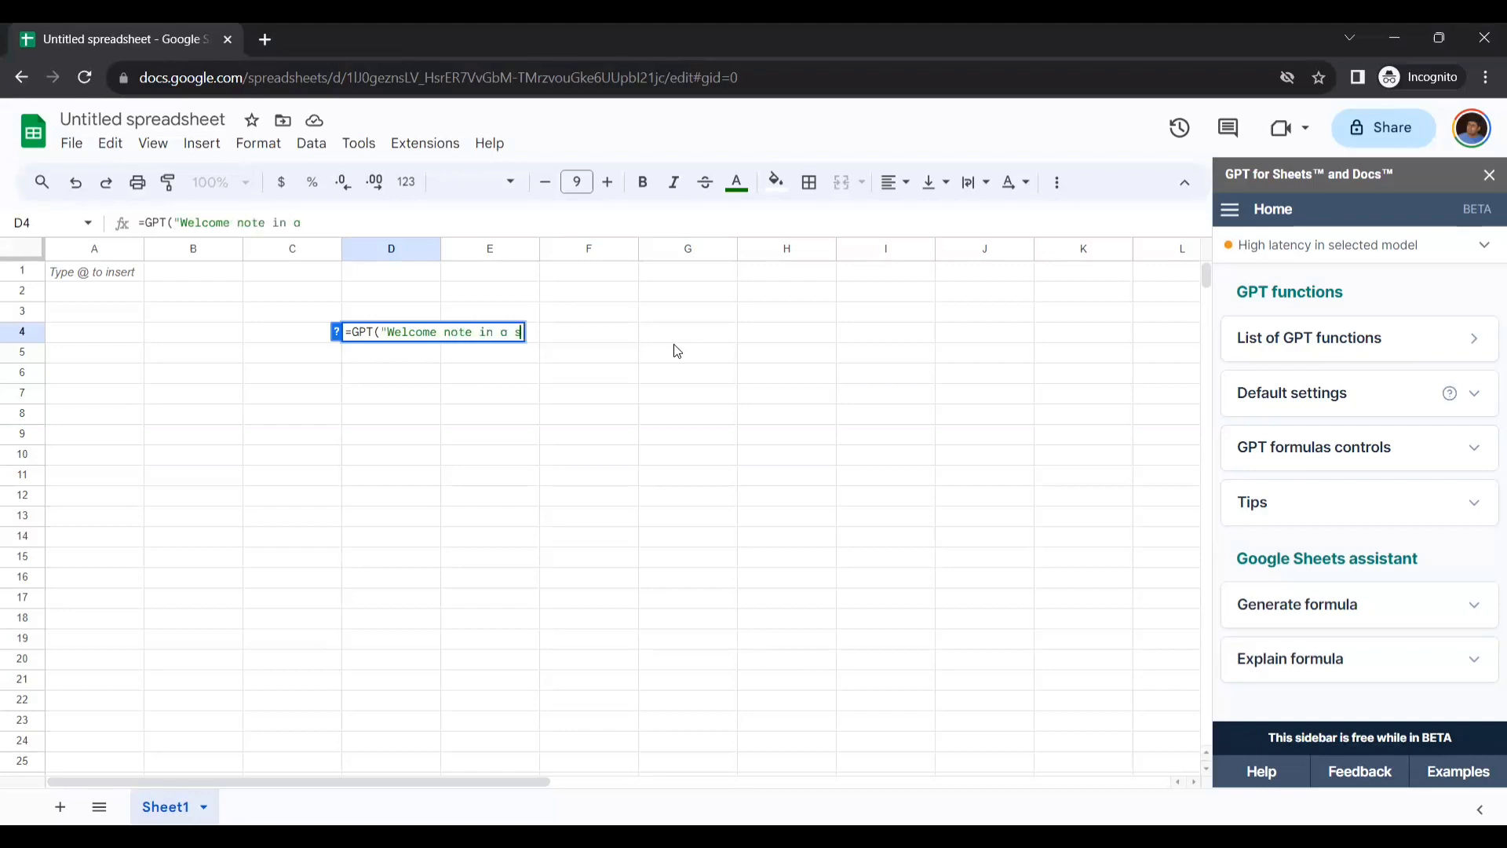
{"action": "type", "text": "ingle line"}
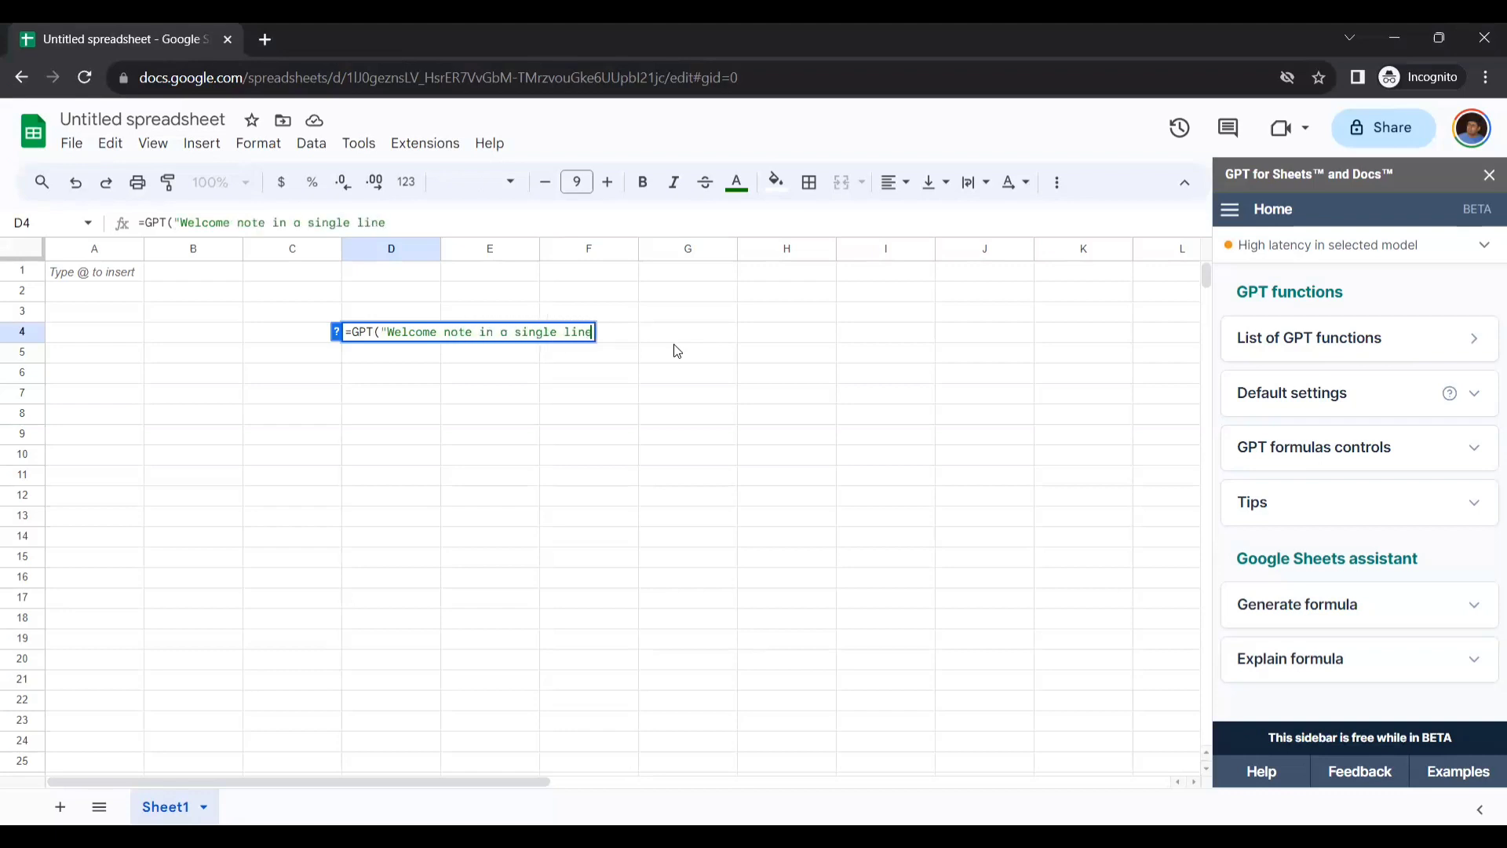
{"action": "type", "text": "\")"}
{"action": "key", "text": "Return"}
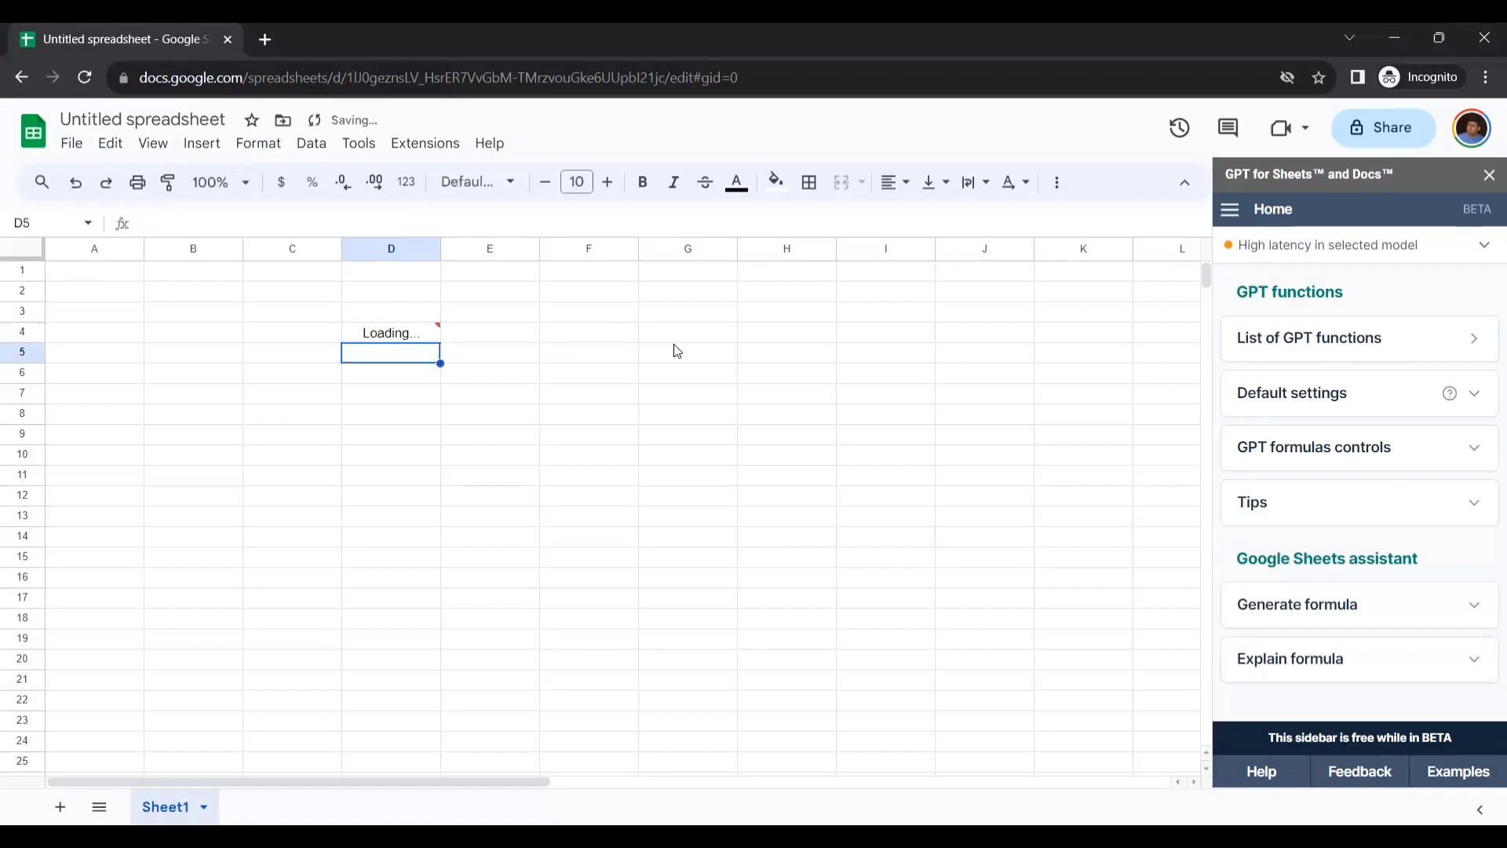
{"action": "mouse_move", "coordinate": [396, 340]}
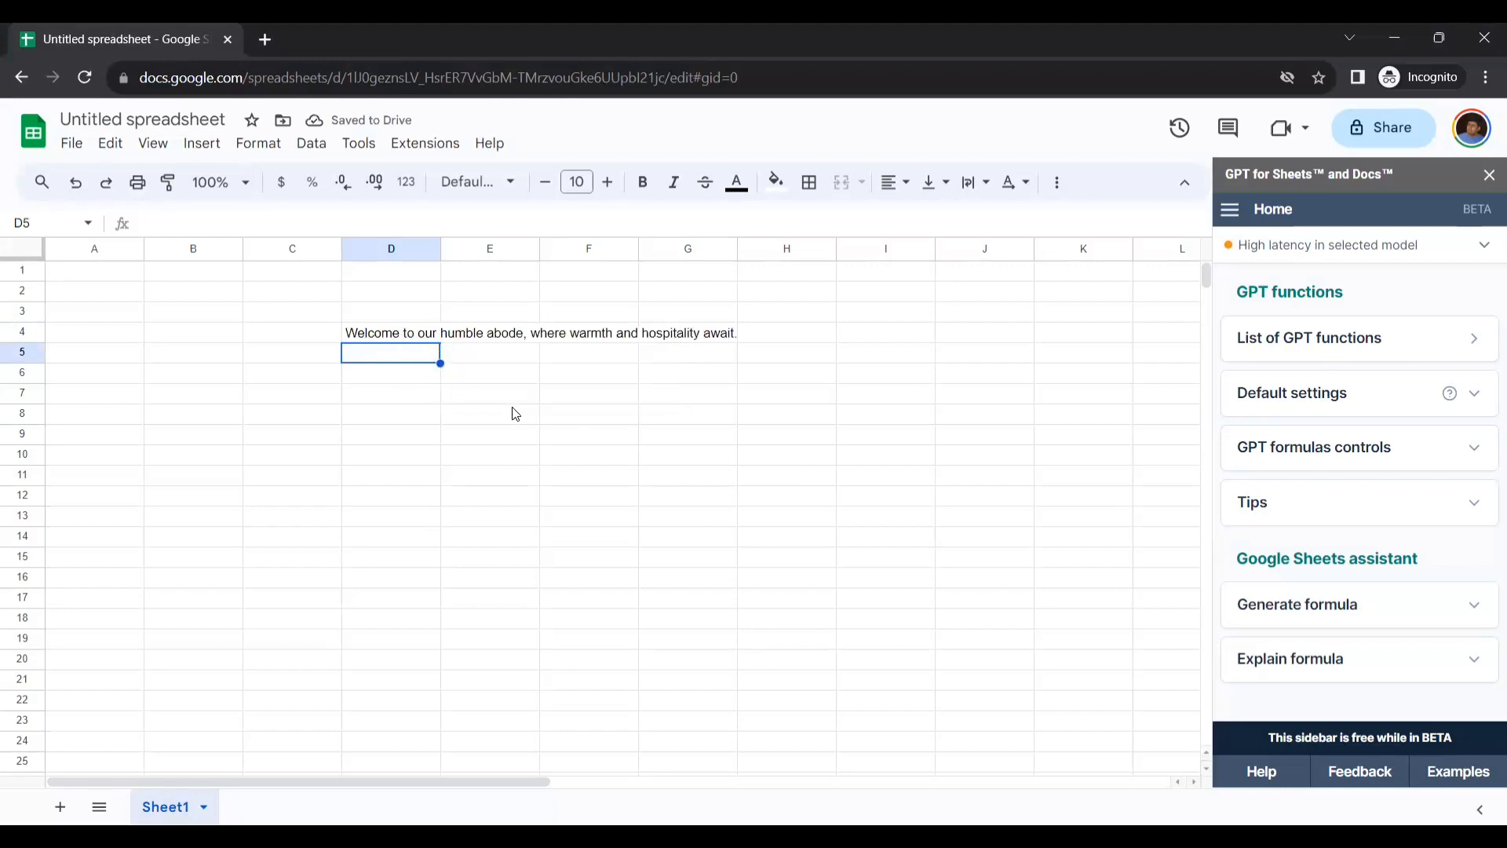
{"action": "left_click", "coordinate": [390, 336]}
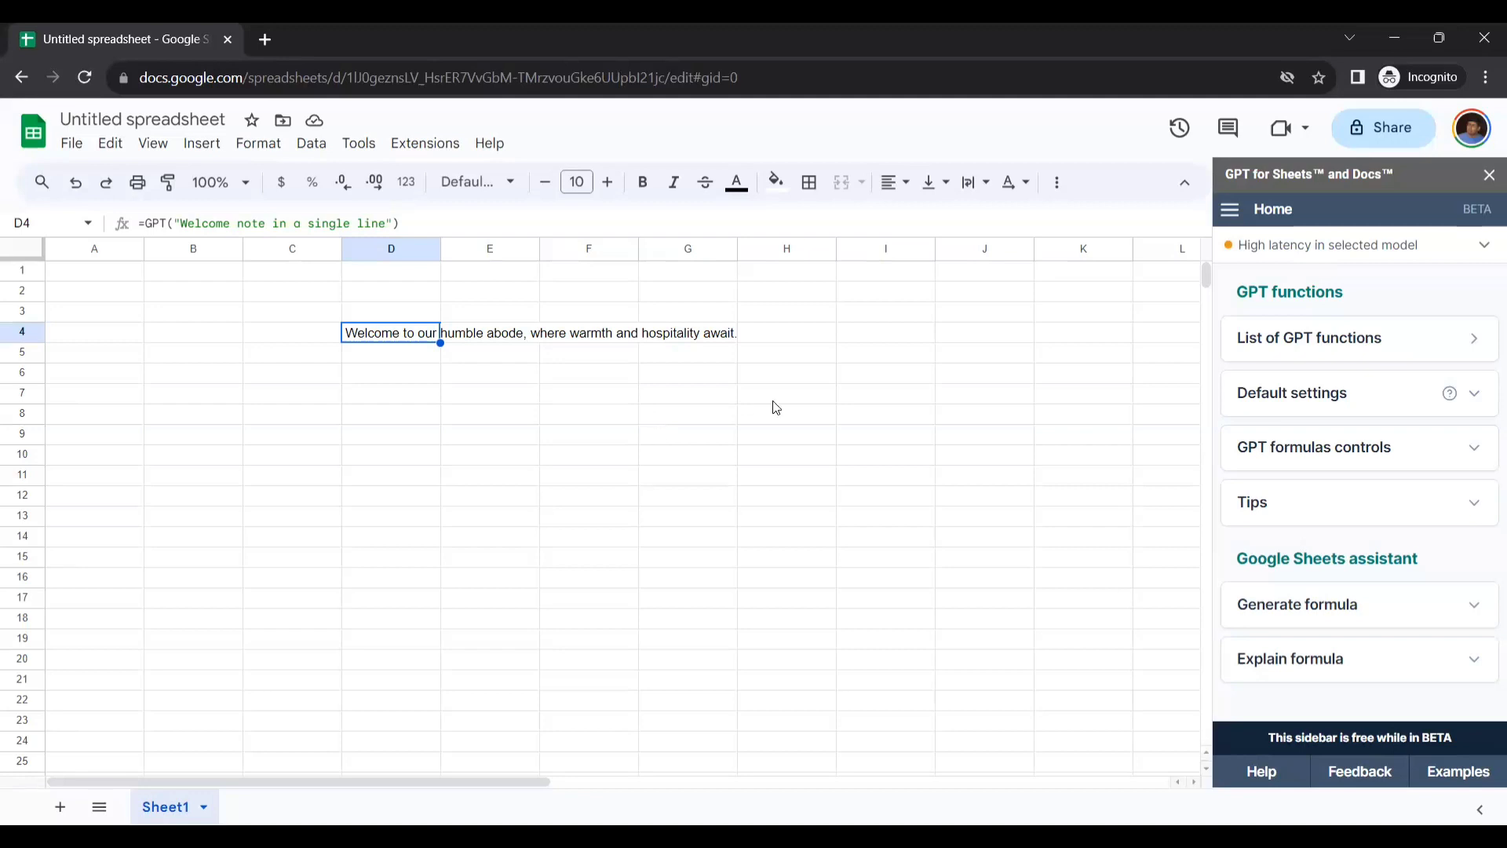
- Enter the prompt text "Effects of swimming to Human body" in cell D6
{"action": "double_click", "coordinate": [396, 375]}
{"action": "type", "text": "="}
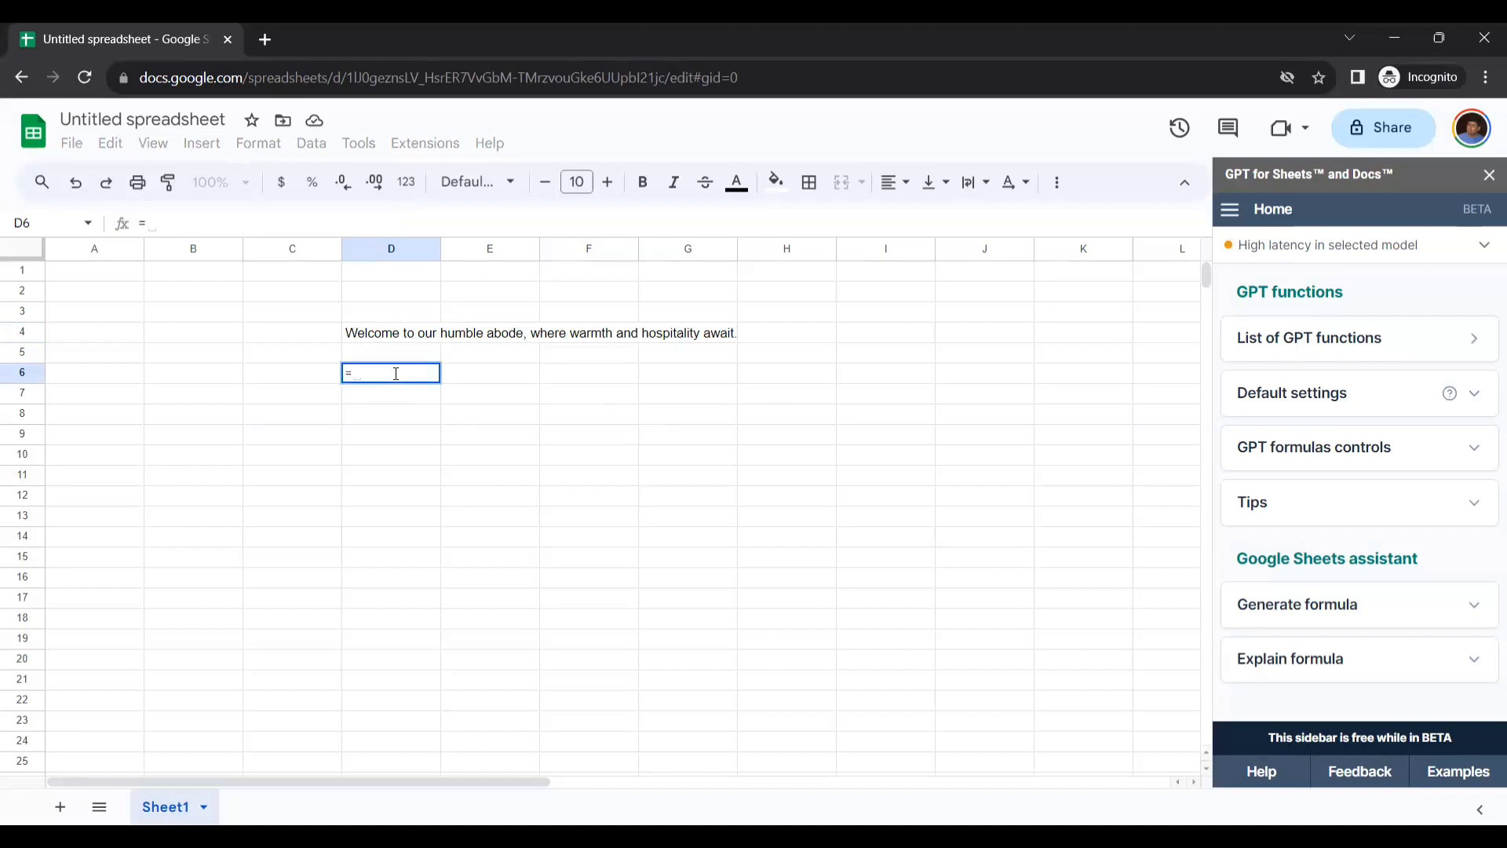
{"action": "key", "text": "BackSpace"}
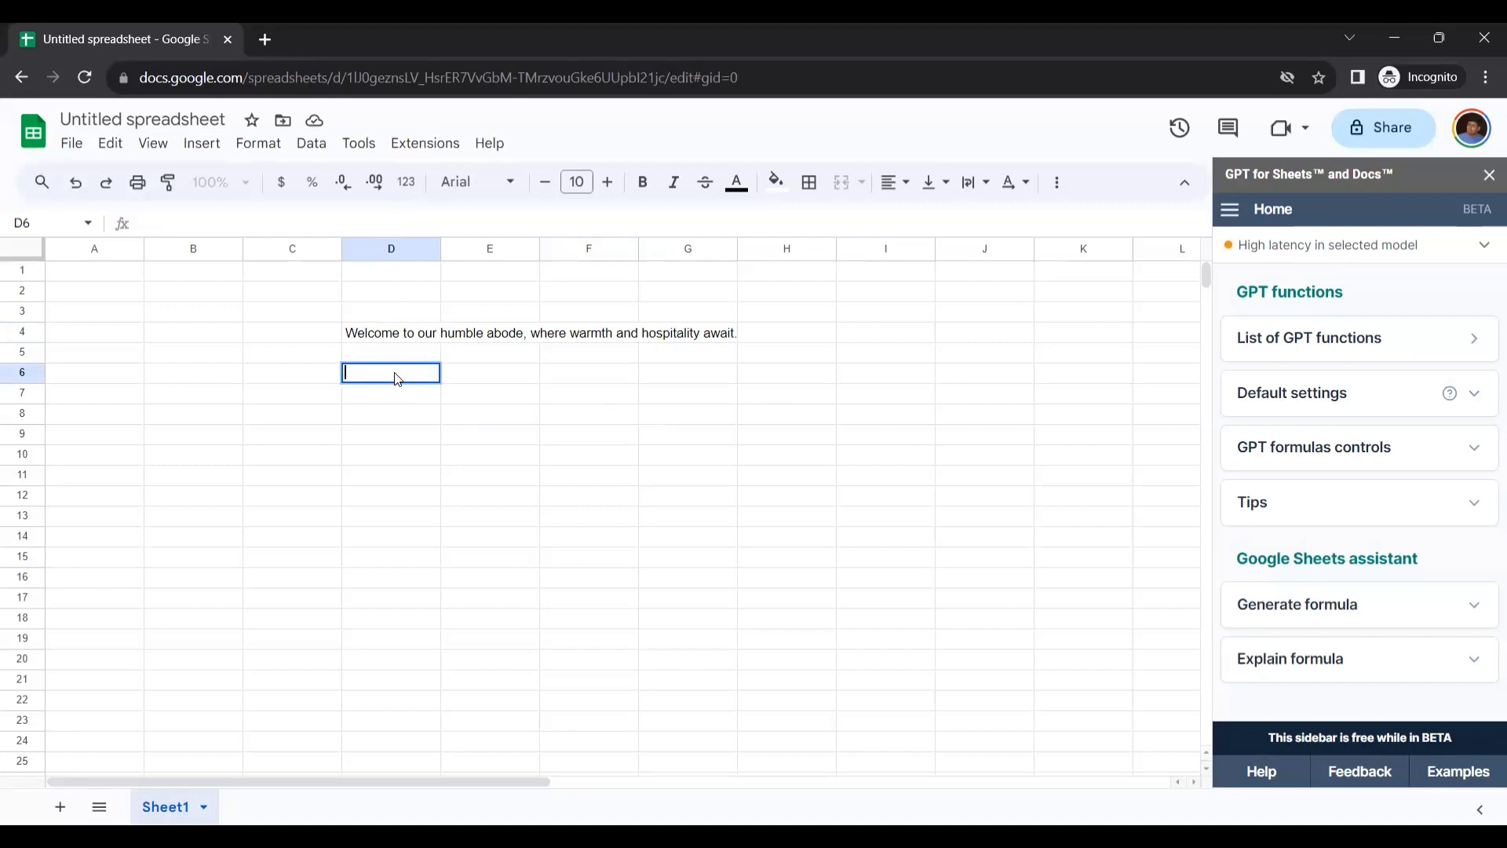
{"action": "key", "text": "alt+Tab"}
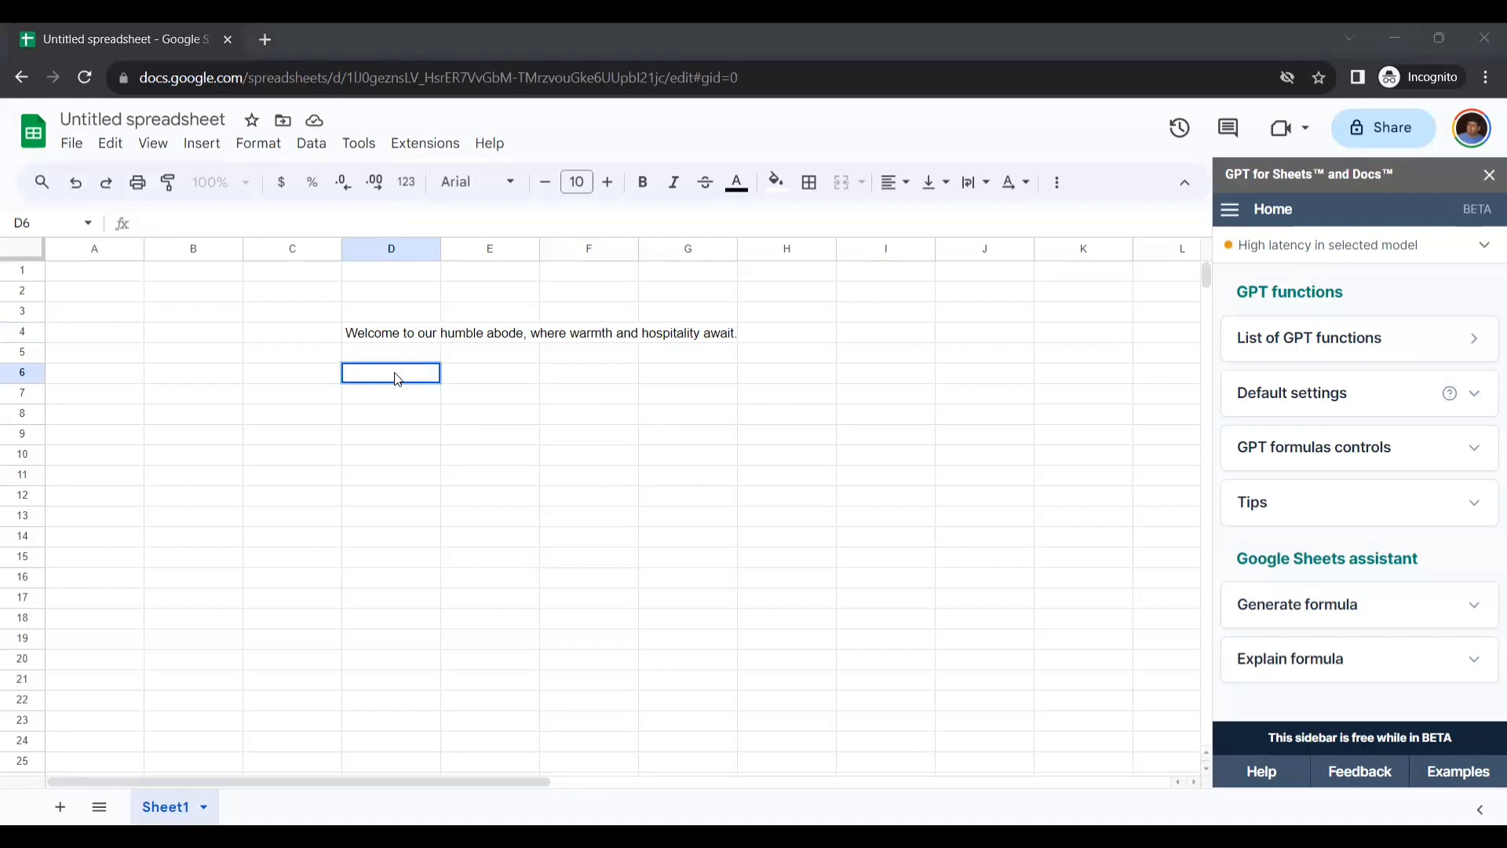
{"action": "key", "text": "alt+Tab"}
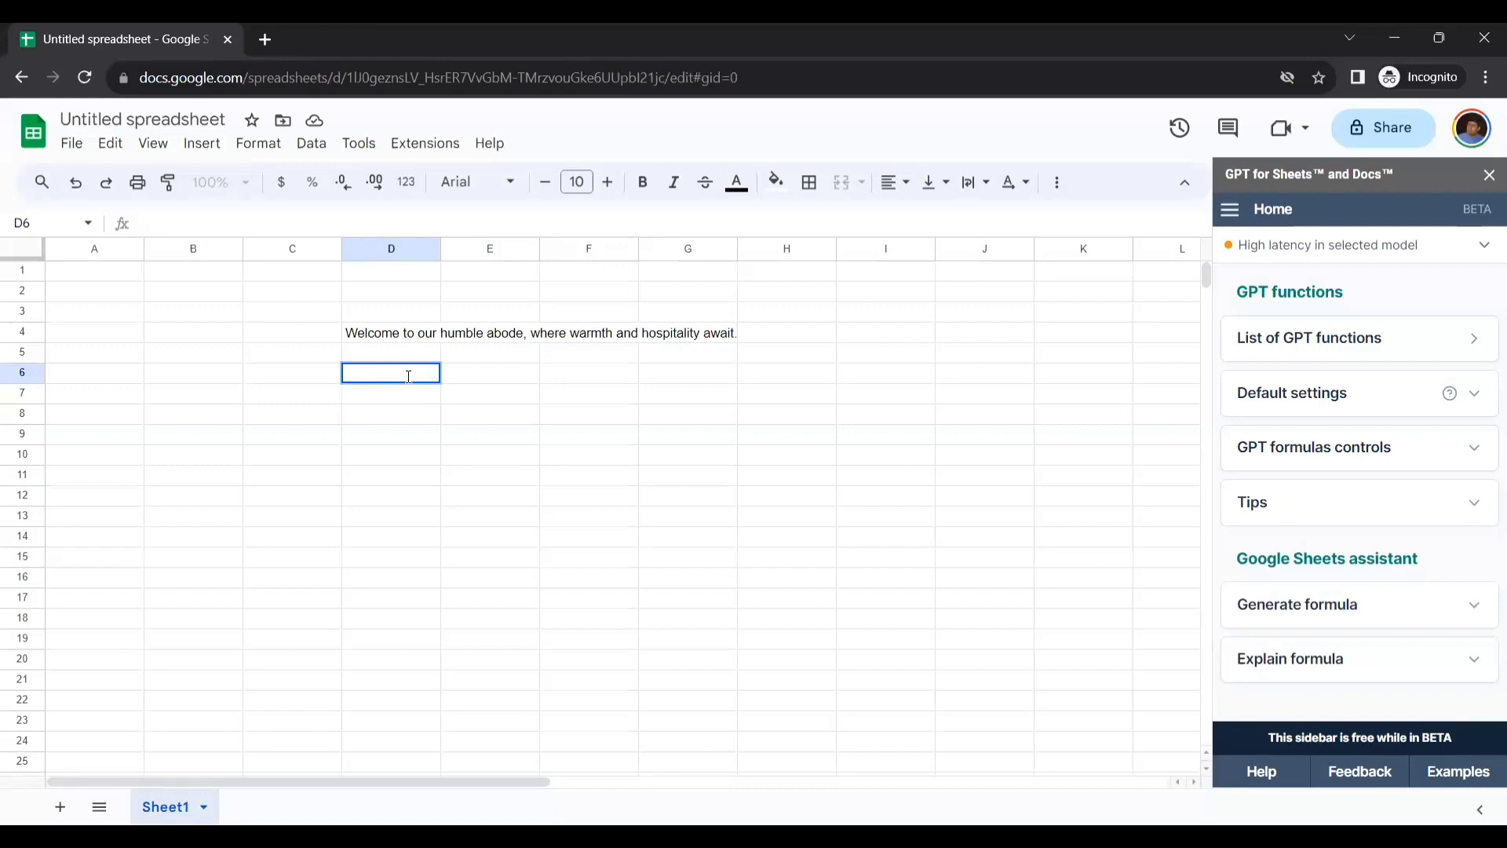
{"action": "type", "text": "Effect s of swimming "}
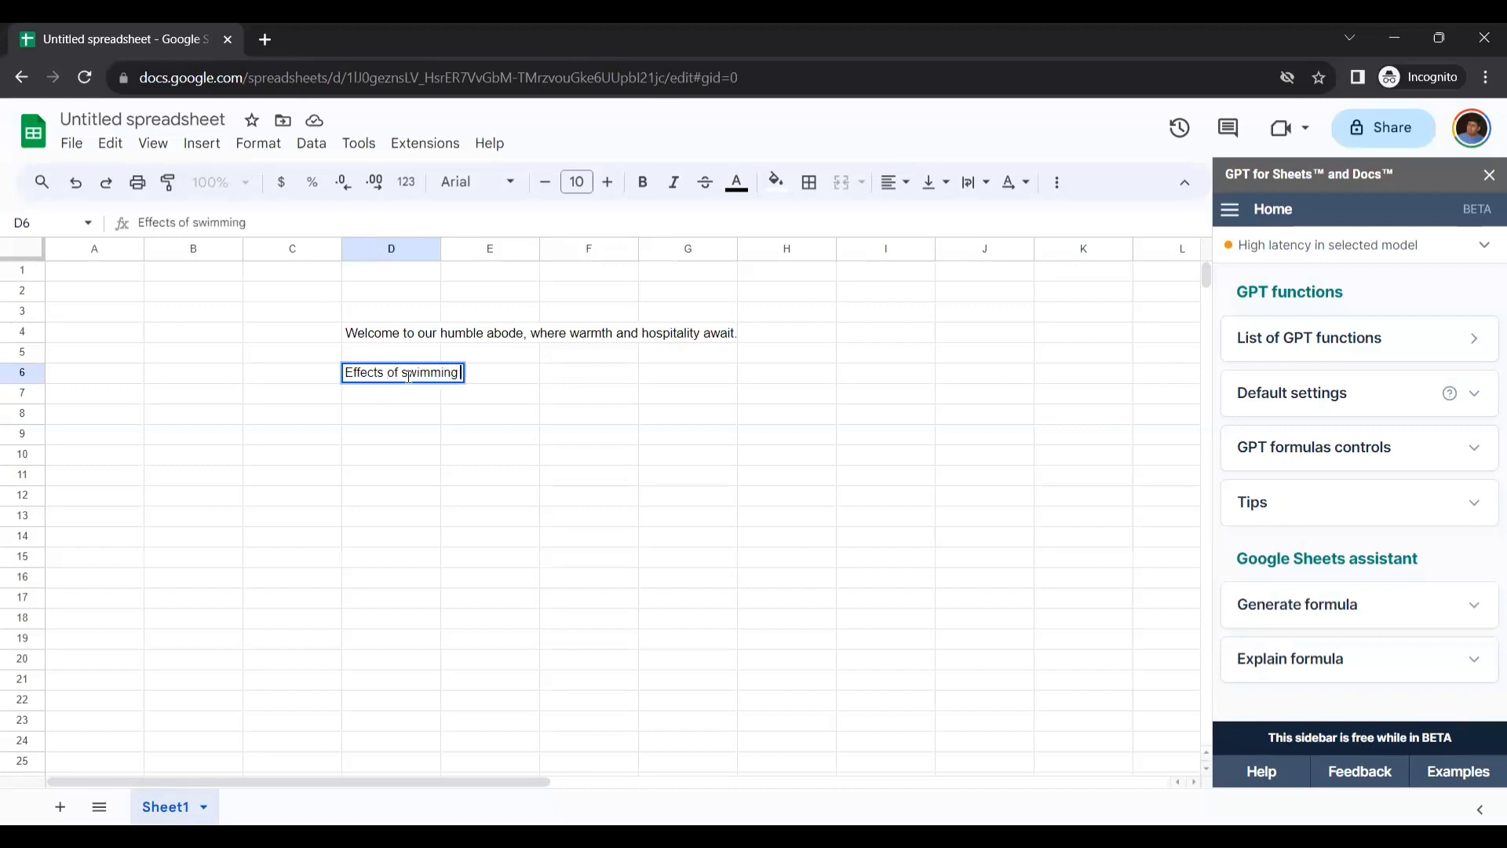
{"action": "type", "text": "to Human body"}
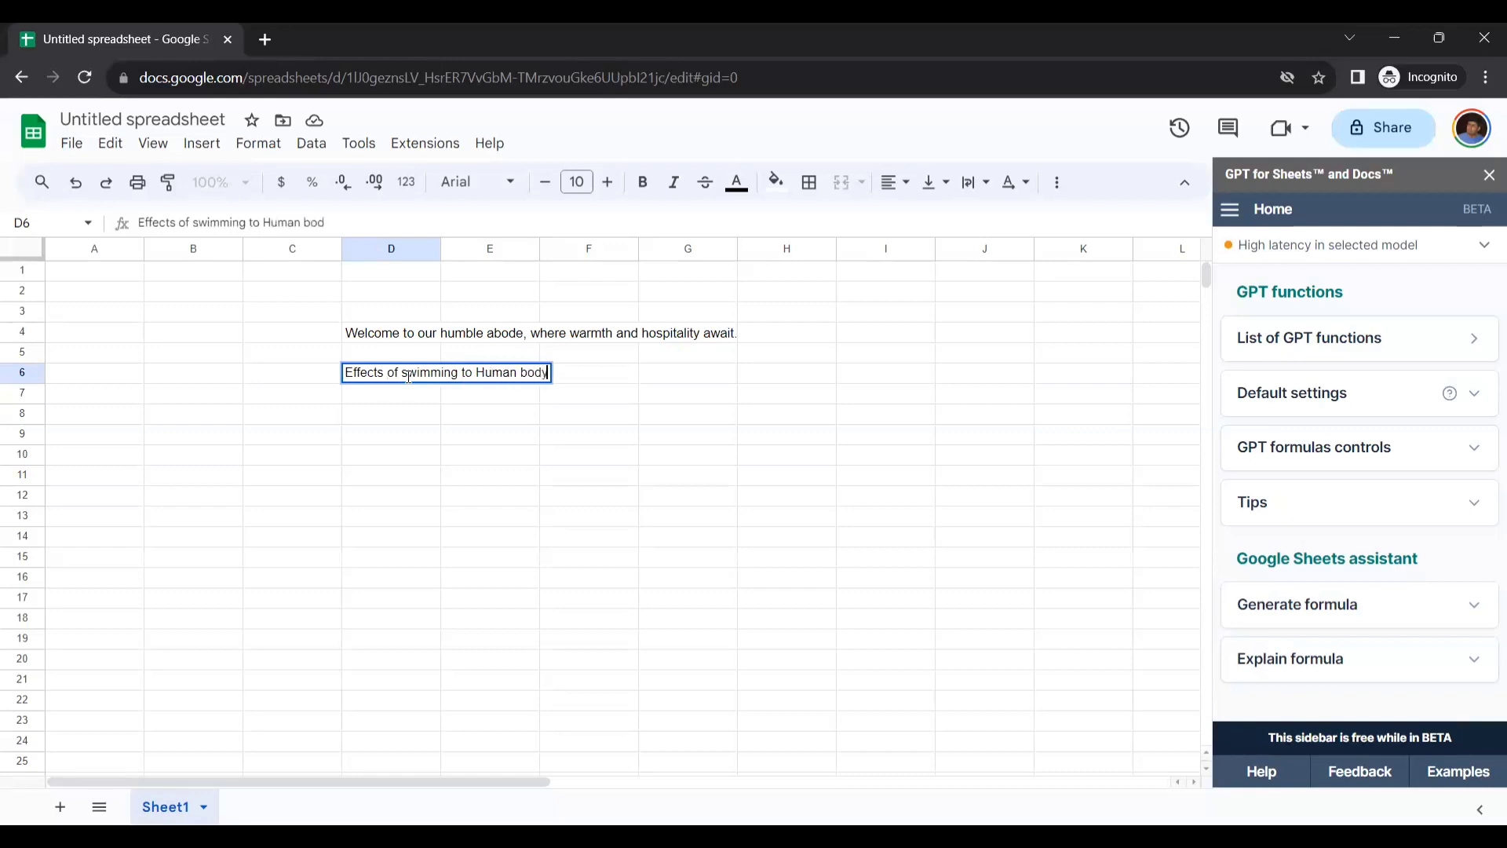
- Enter the formula =GPT(D6) in cell D8 and close the GPT for Sheets and Docs sidebar
{"action": "left_click", "coordinate": [394, 418]}
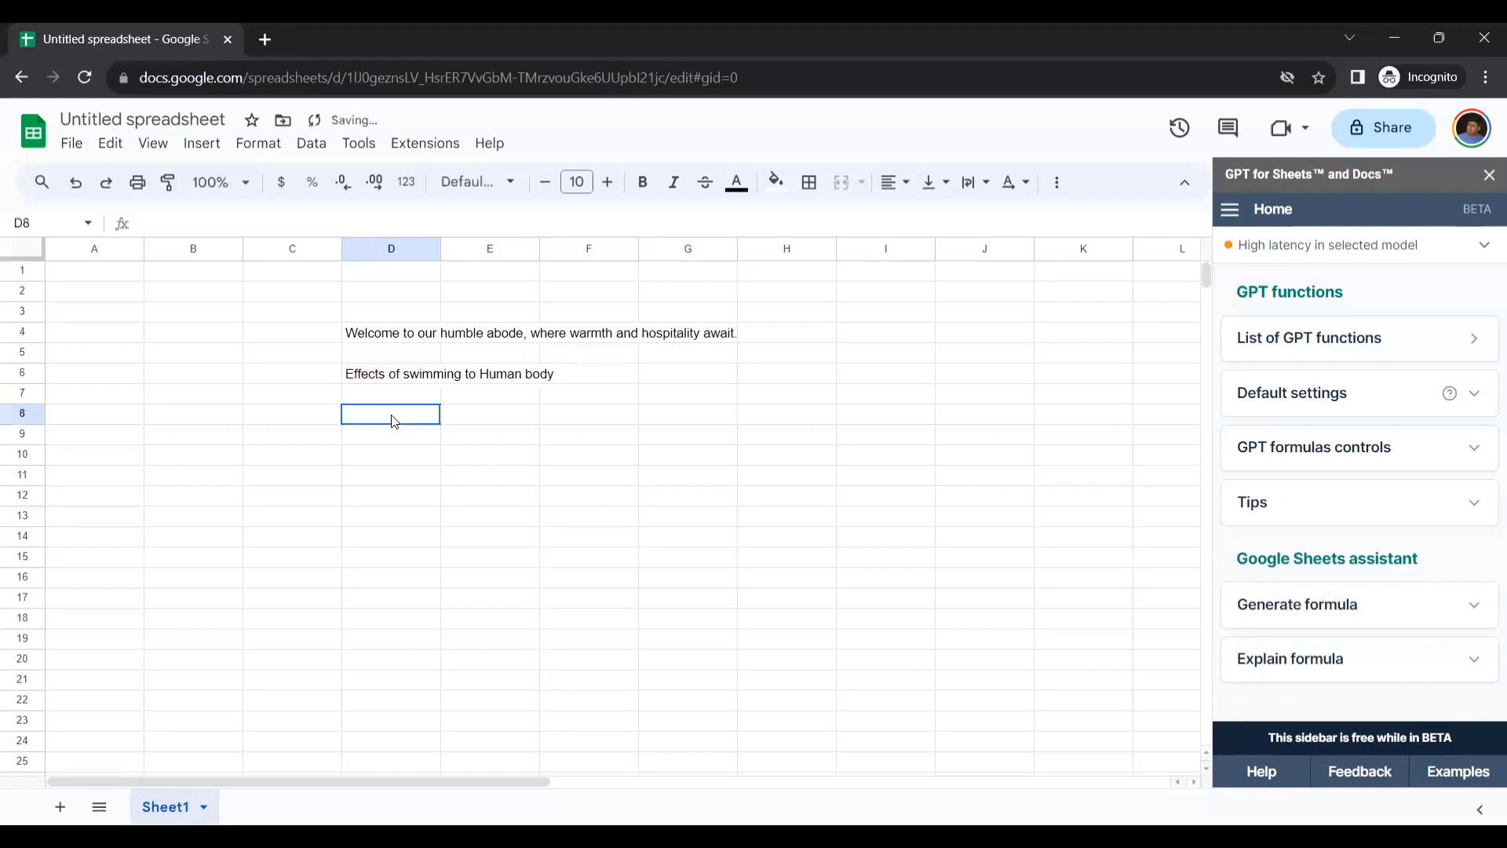
{"action": "type", "text": "="}
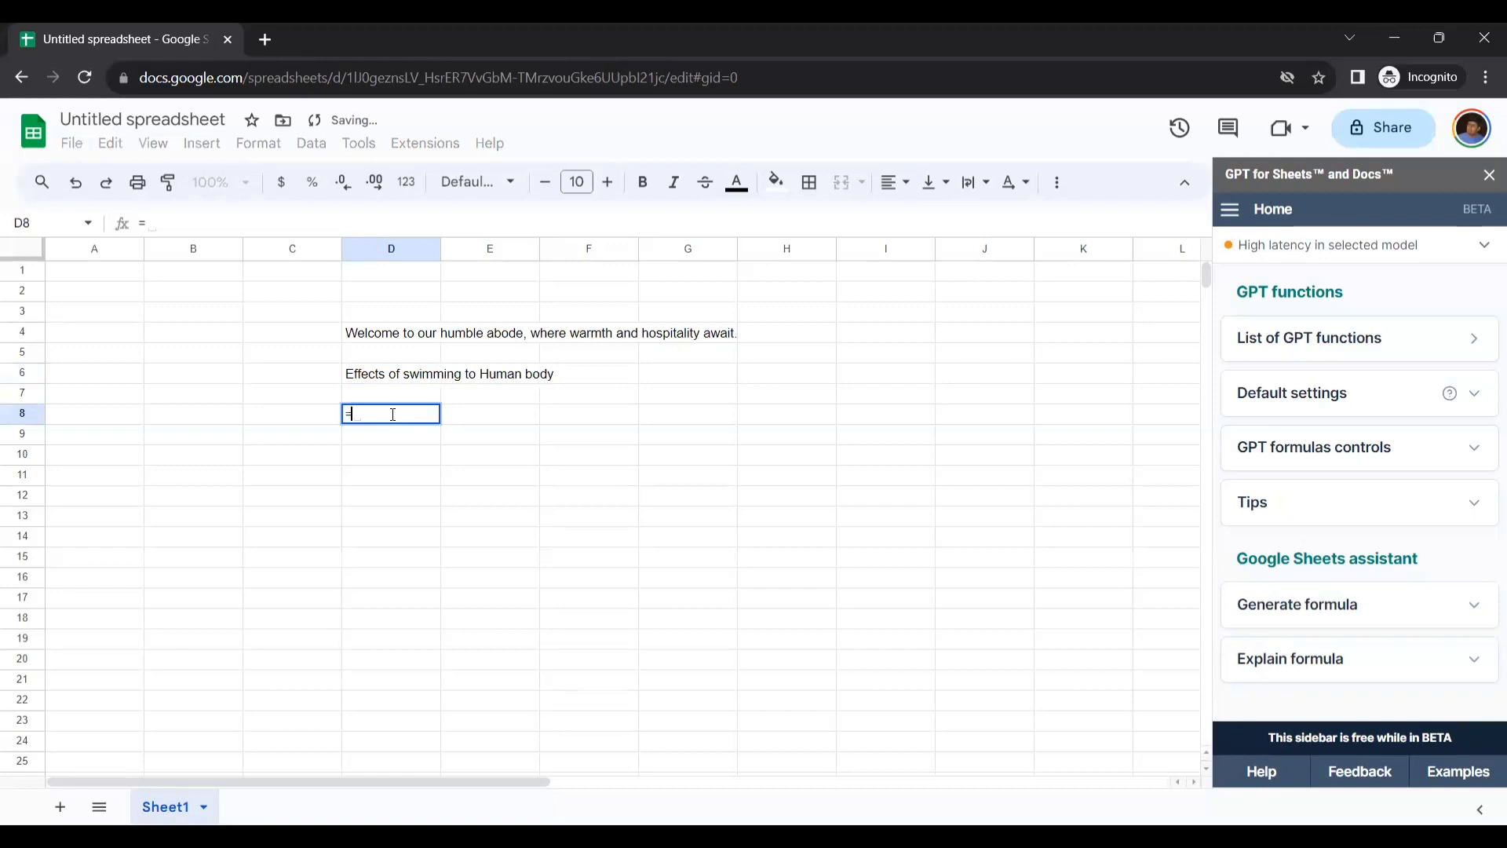
{"action": "type", "text": "GPT"}
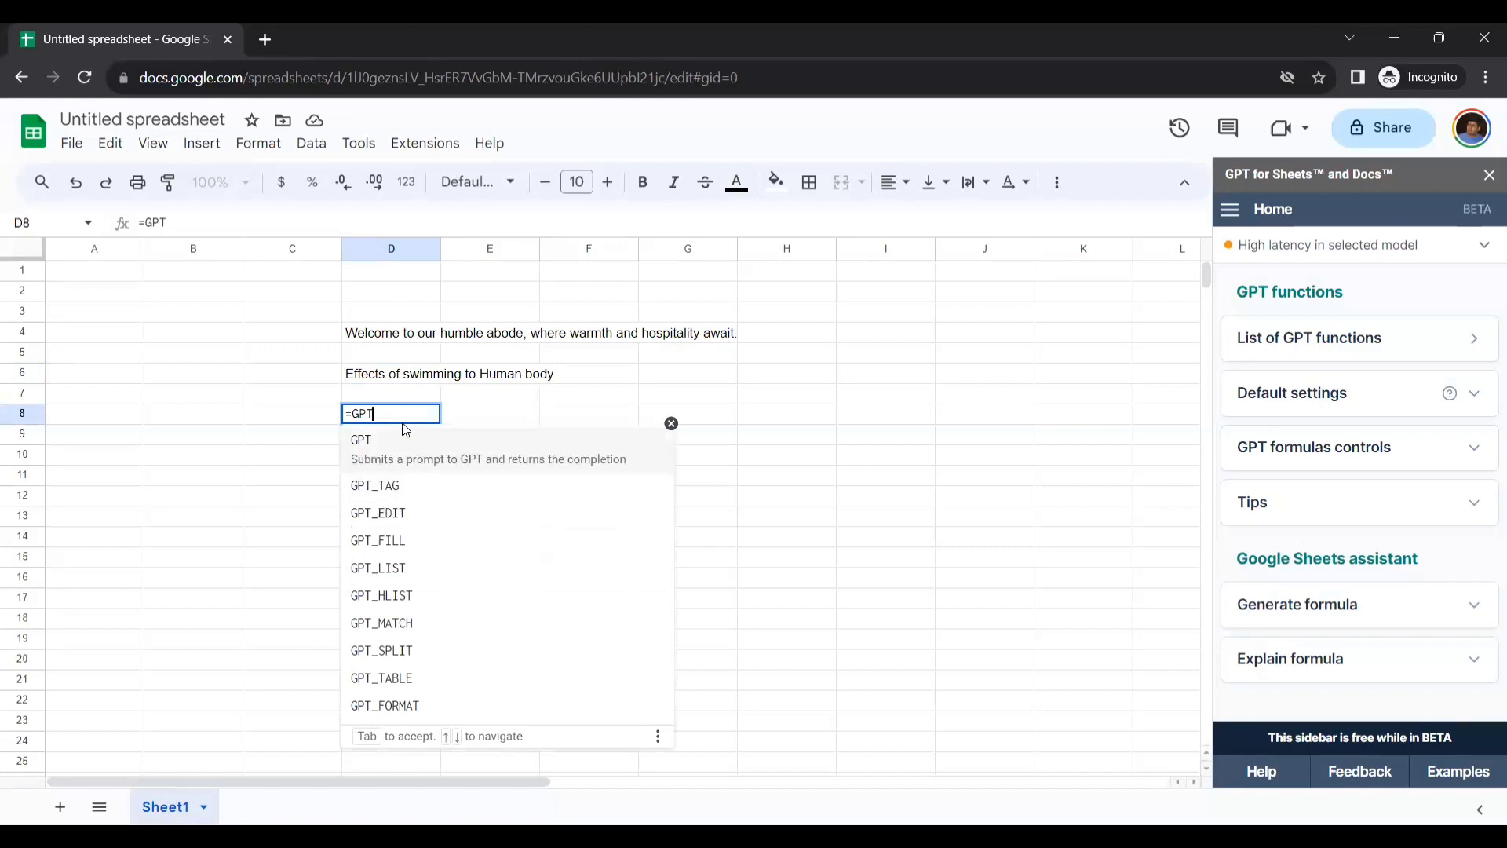
{"action": "type", "text": "("}
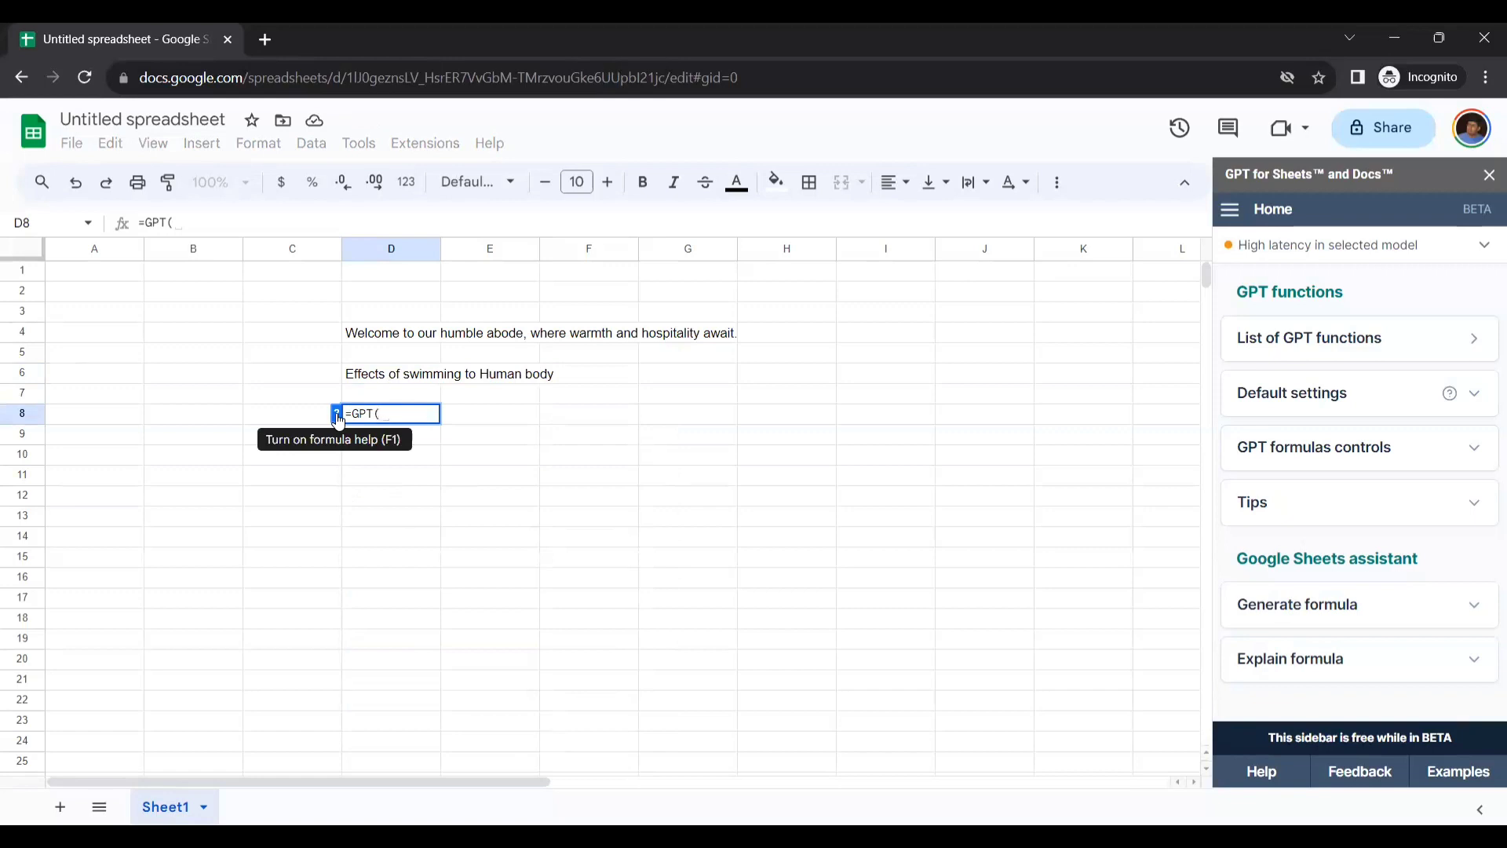
{"action": "left_click", "coordinate": [363, 376]}
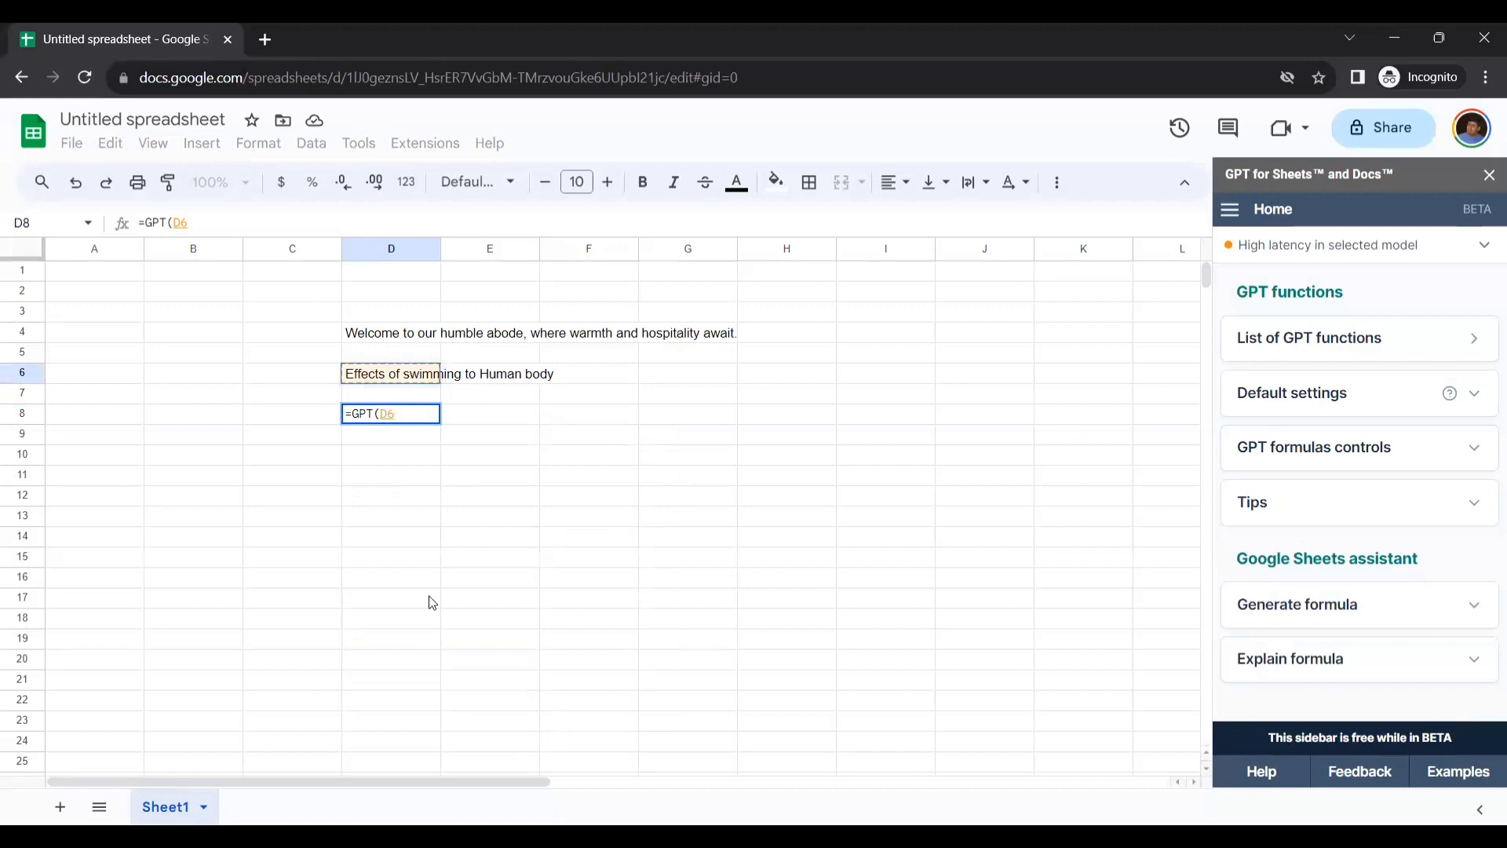
{"action": "type", "text": ")"}
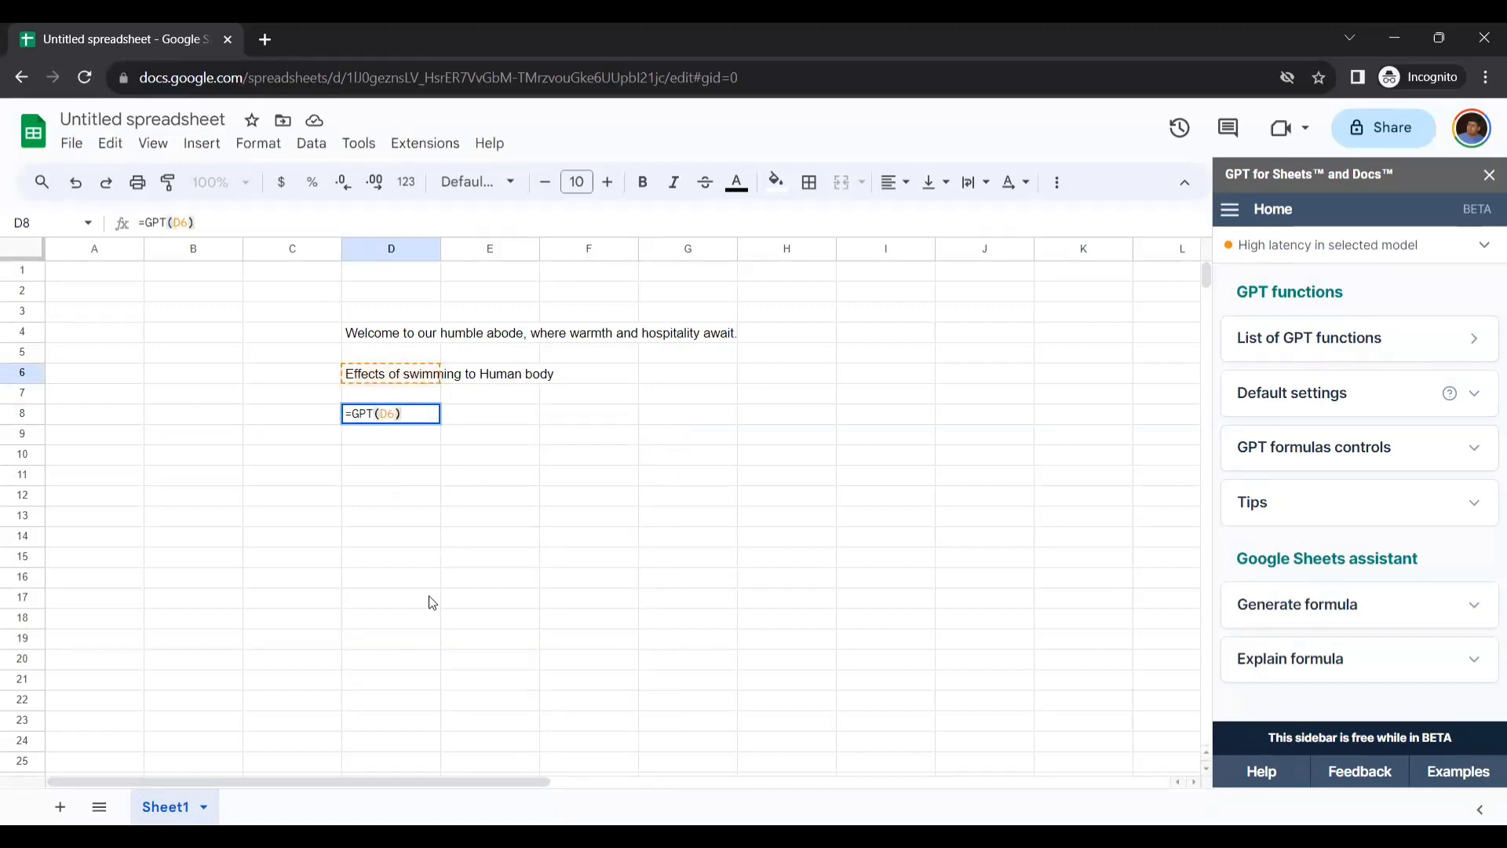
{"action": "key", "text": "Return"}
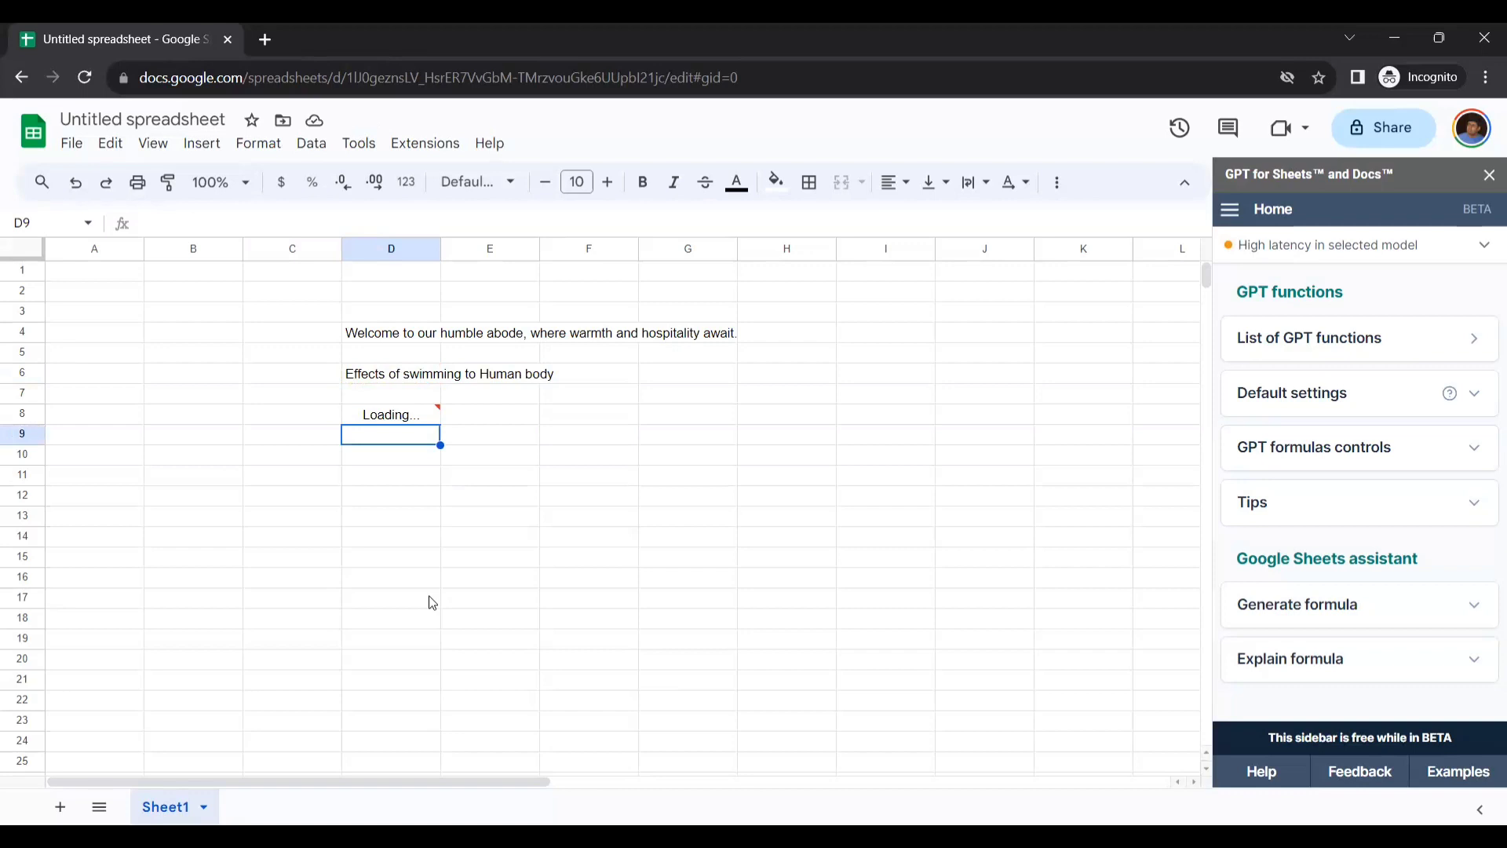
{"action": "left_click", "coordinate": [1487, 177]}
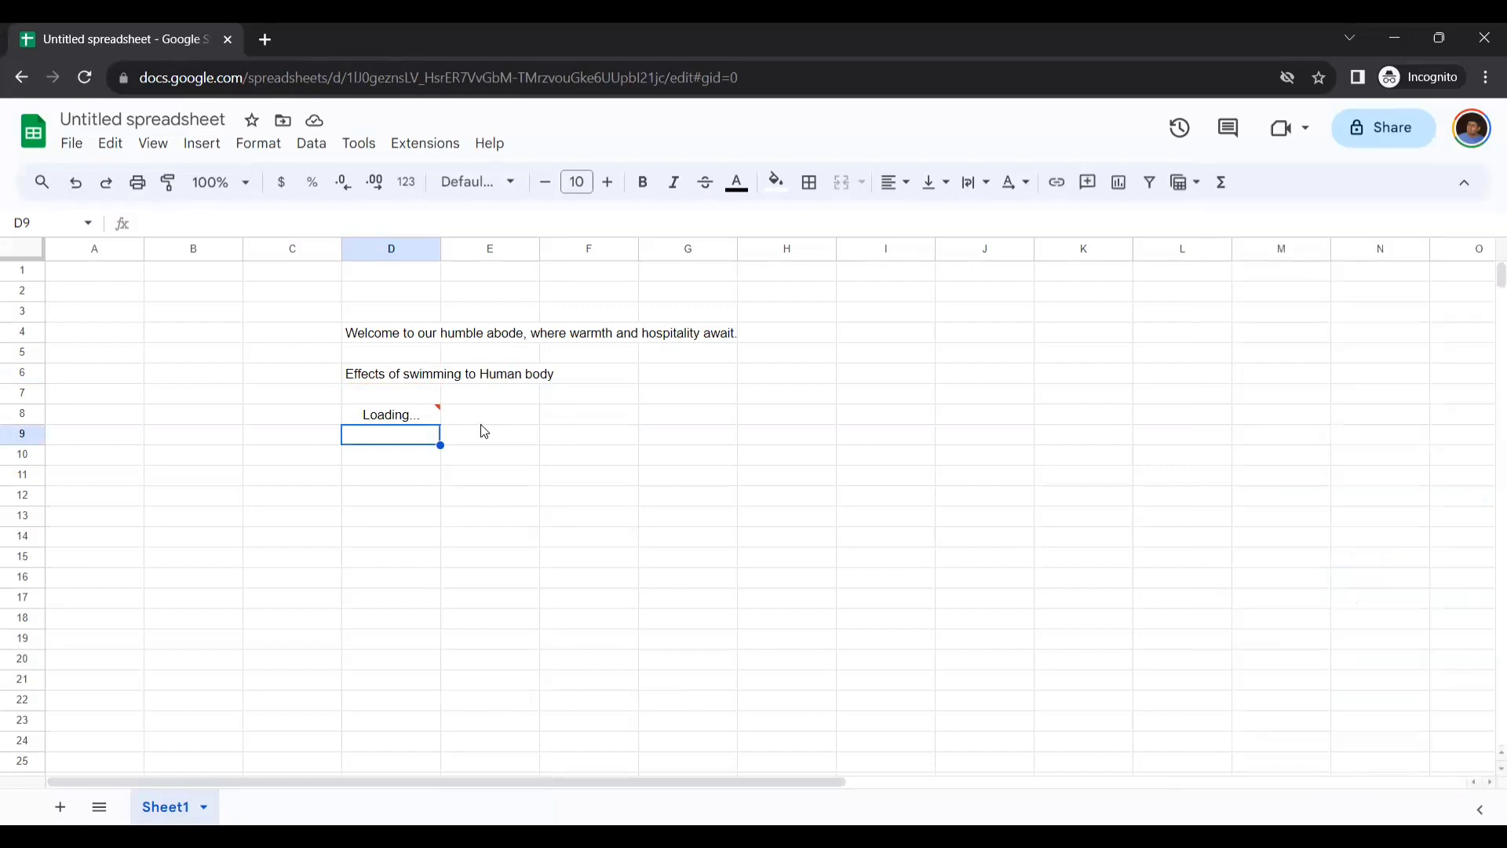
- Review the generated text about swimming's effects in D8 and inspect the formula behind it
{"action": "scroll", "coordinate": [570, 469], "scroll_direction": "down", "scroll_amount": 1}
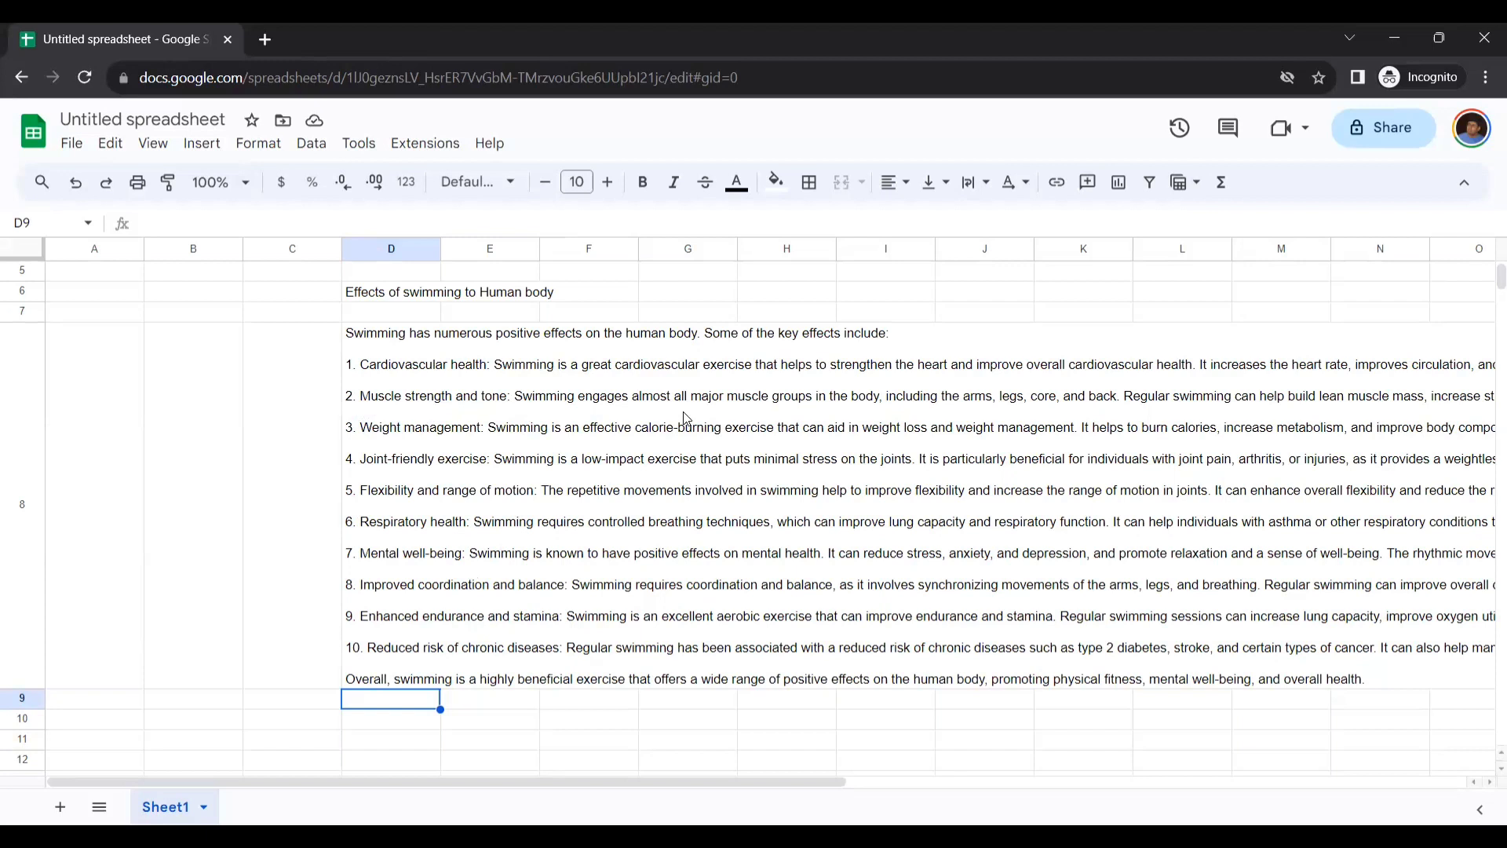
{"action": "left_click", "coordinate": [284, 445]}
{"action": "left_click", "coordinate": [450, 406]}
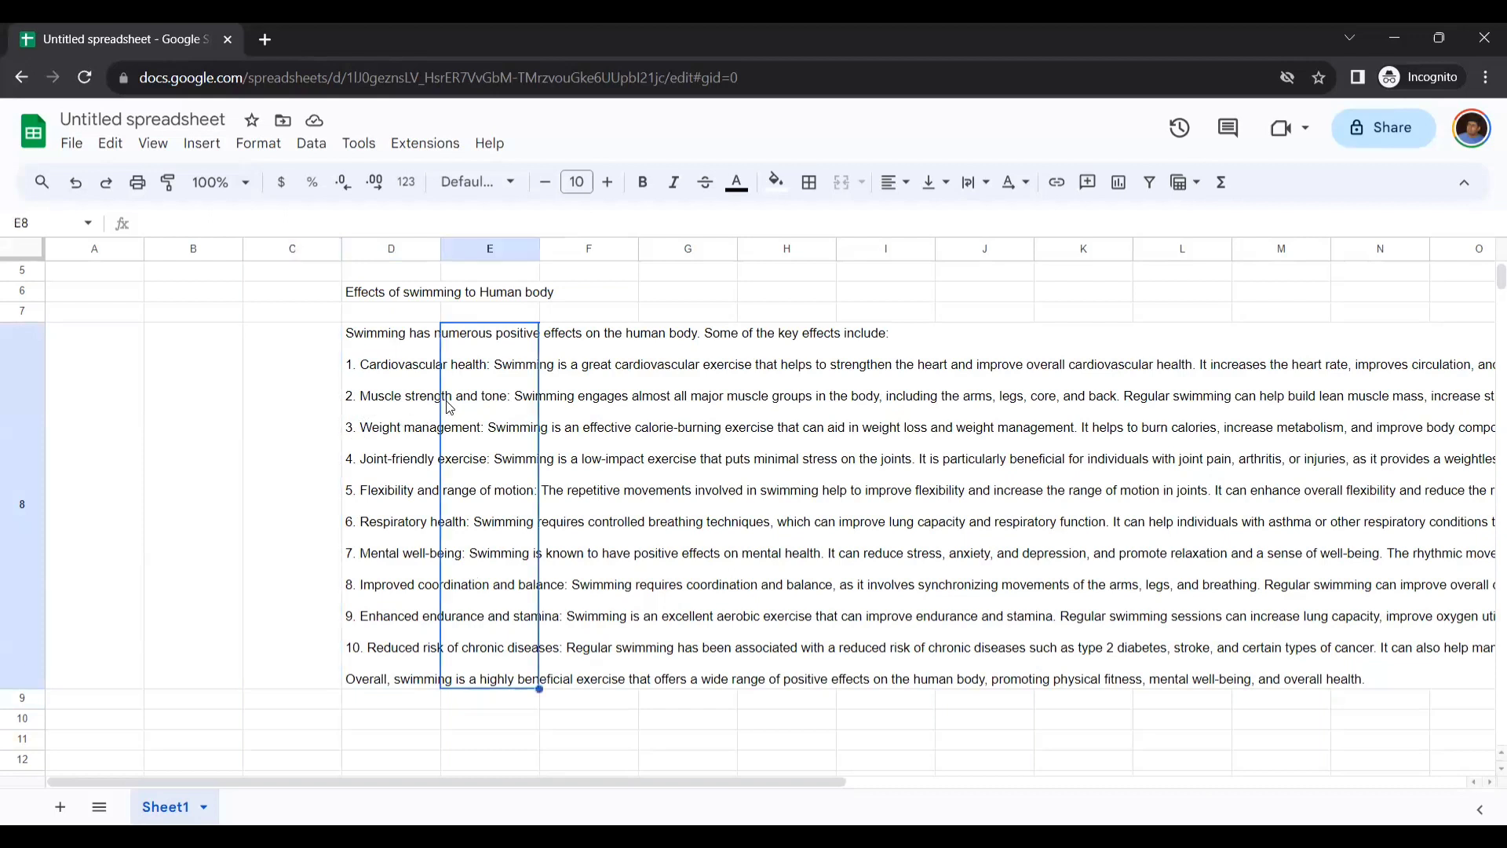
{"action": "left_click", "coordinate": [402, 380]}
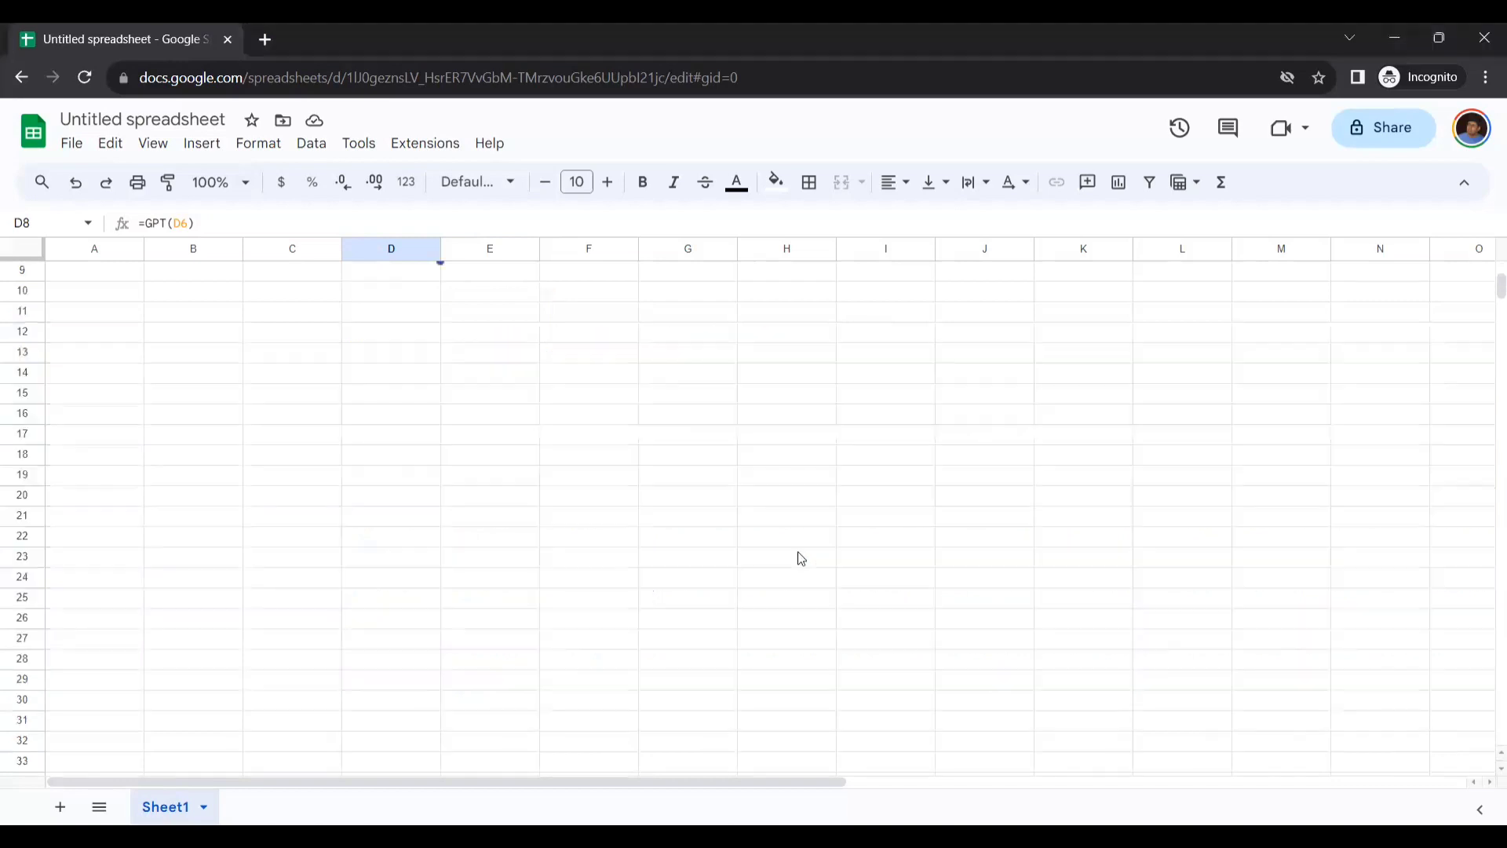
- Enter the prompt text "write the positive effects of swimming" in cell D12
{"action": "scroll", "coordinate": [798, 553], "scroll_direction": "up", "scroll_amount": 1}
{"action": "scroll", "coordinate": [797, 552], "scroll_direction": "down", "scroll_amount": 1}
{"action": "left_click", "coordinate": [416, 338]}
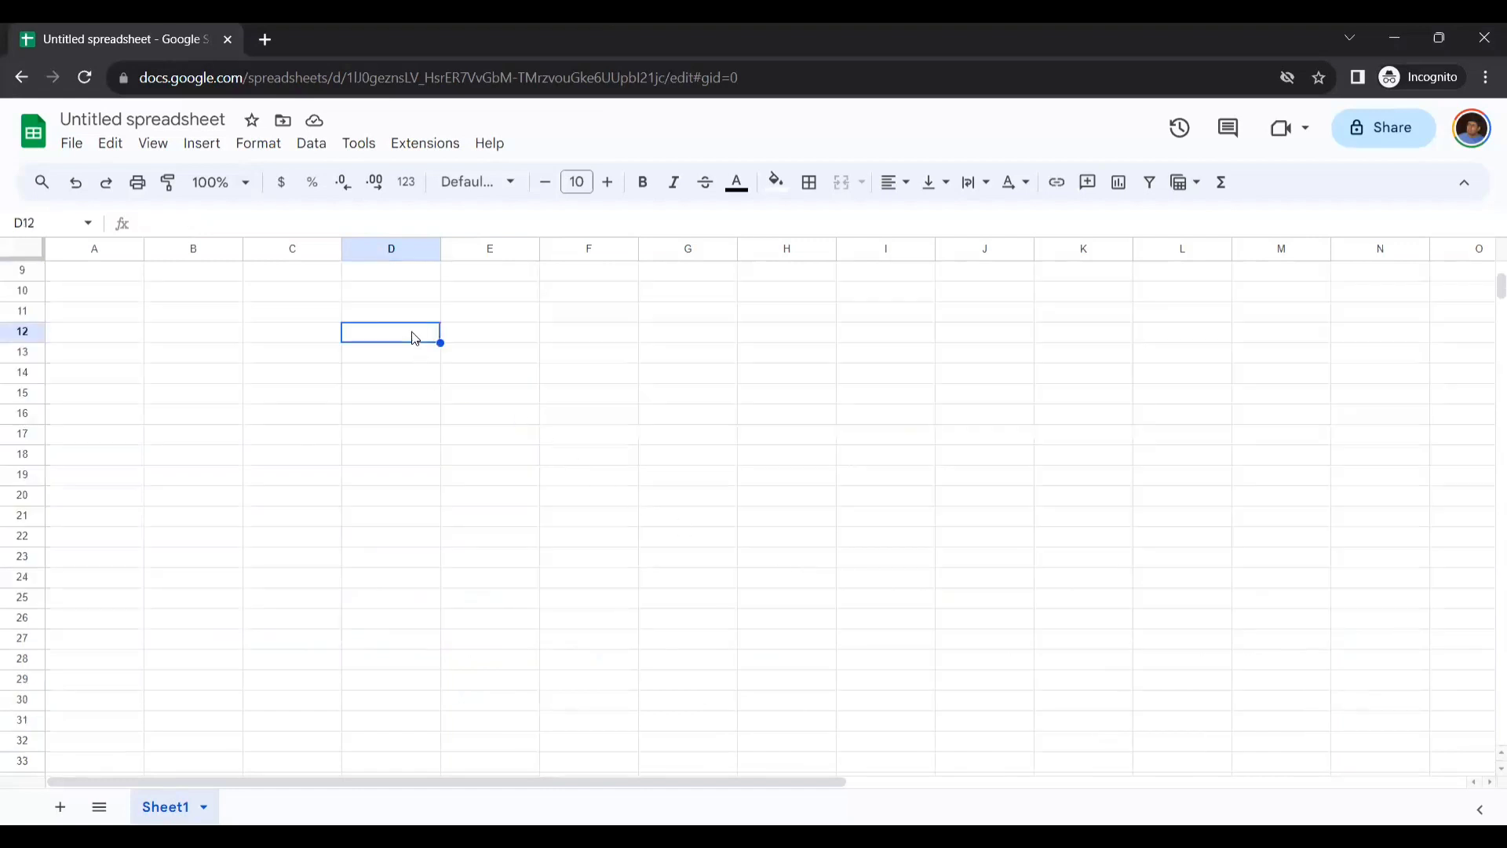
{"action": "type", "text": "write "}
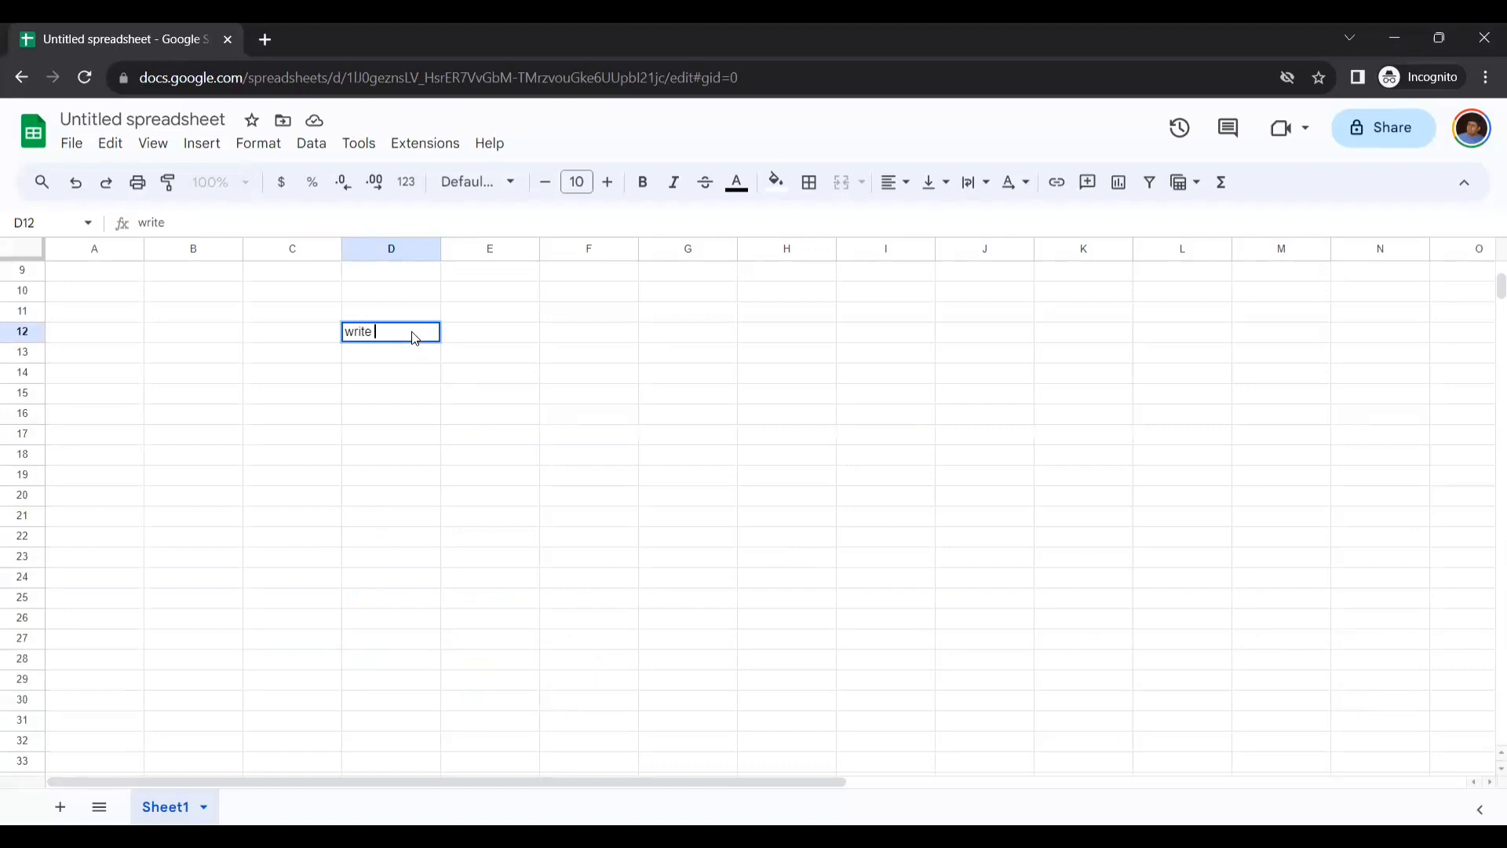
{"action": "type", "text": "the positive effects of swimming"}
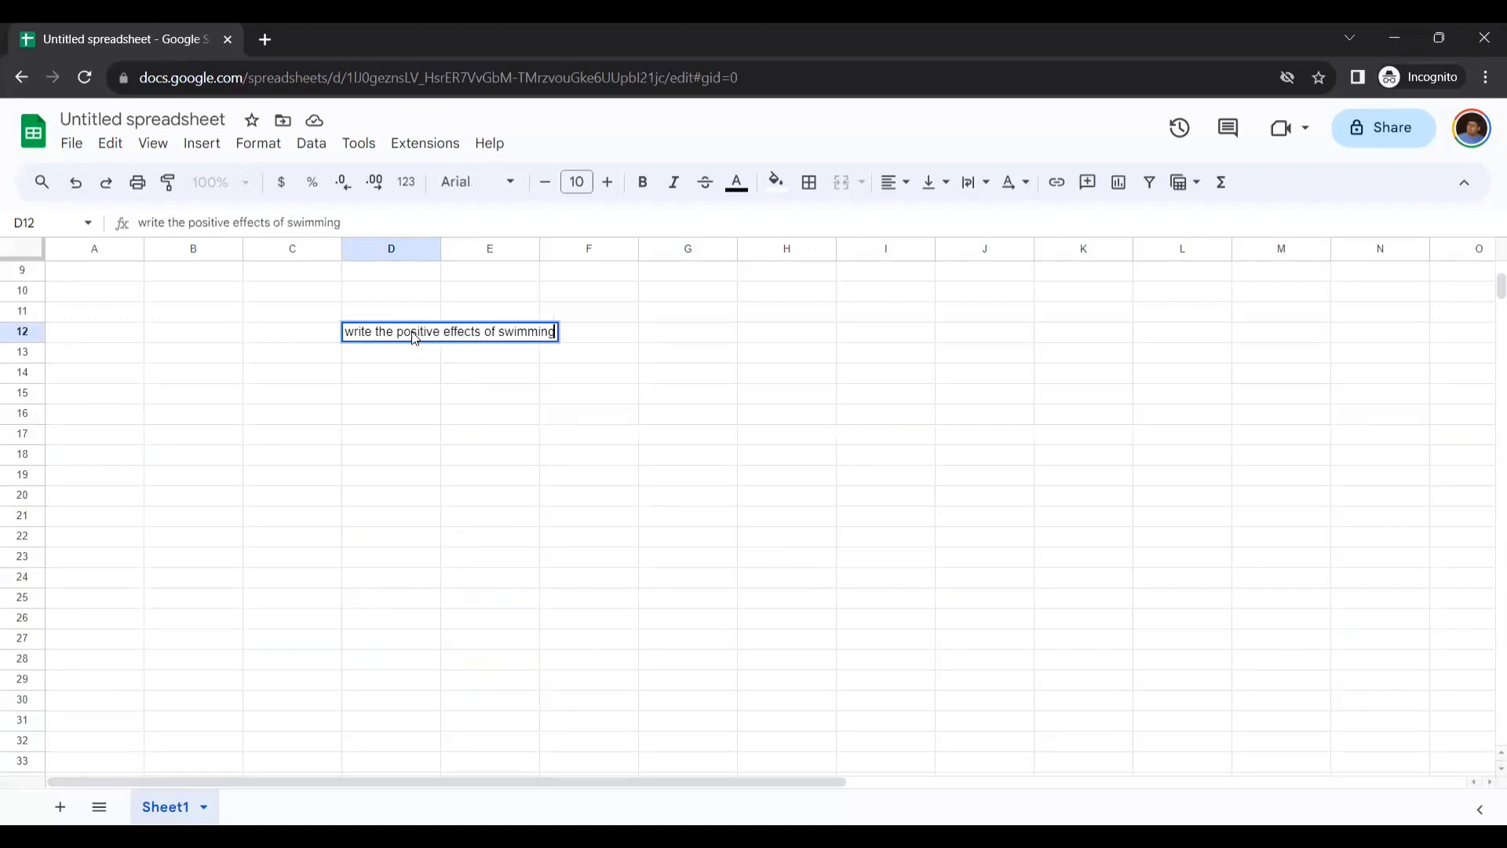
{"action": "left_click", "coordinate": [404, 376]}
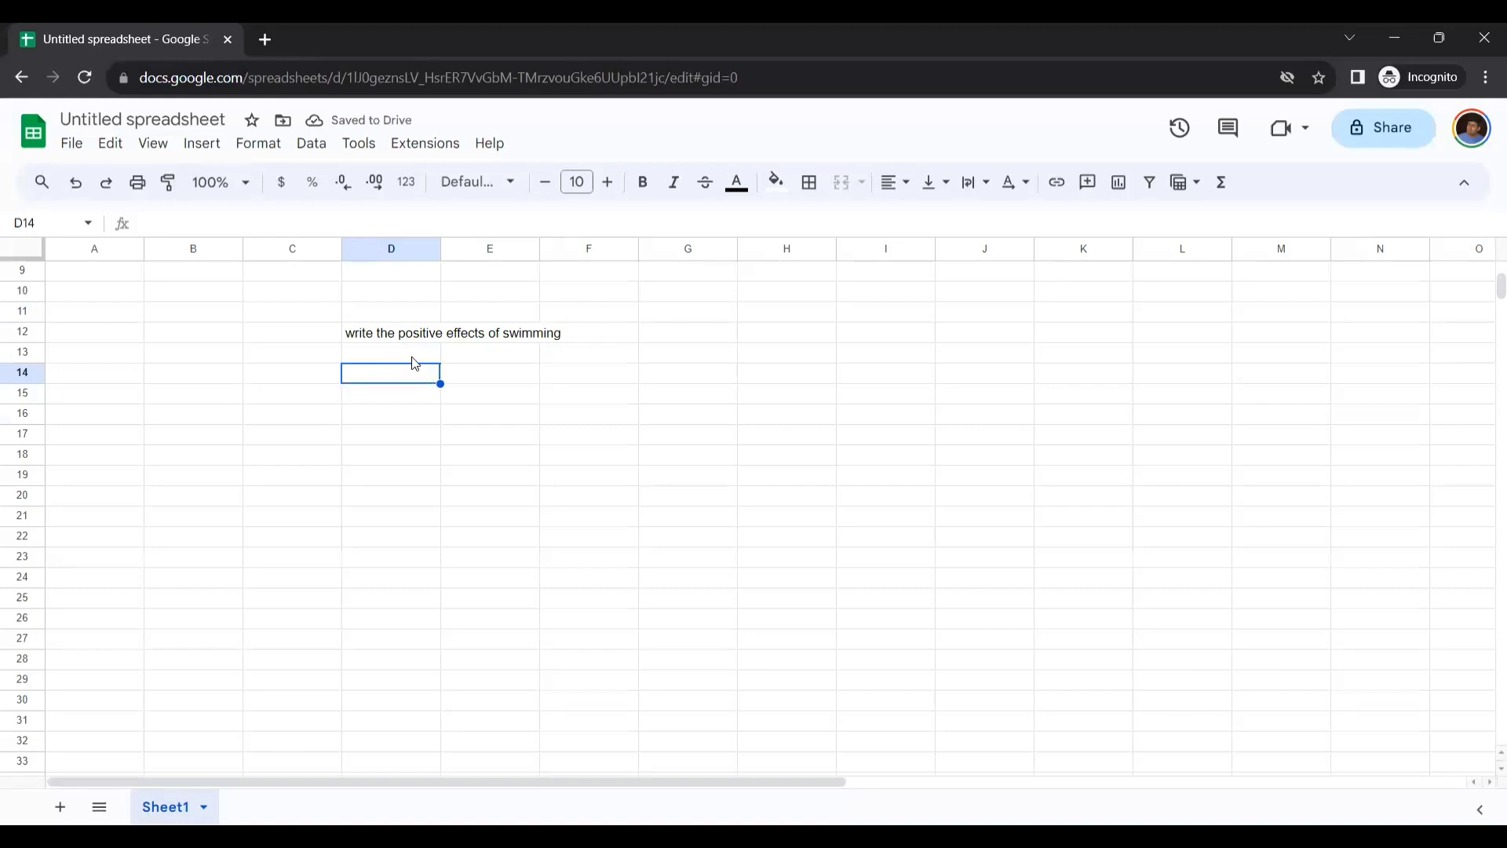
- Enter "for children", "for middle aged people" and "for senior citizens" in cells D13, D14 and D15
{"action": "left_click", "coordinate": [421, 356]}
{"action": "type", "text": "for c"}
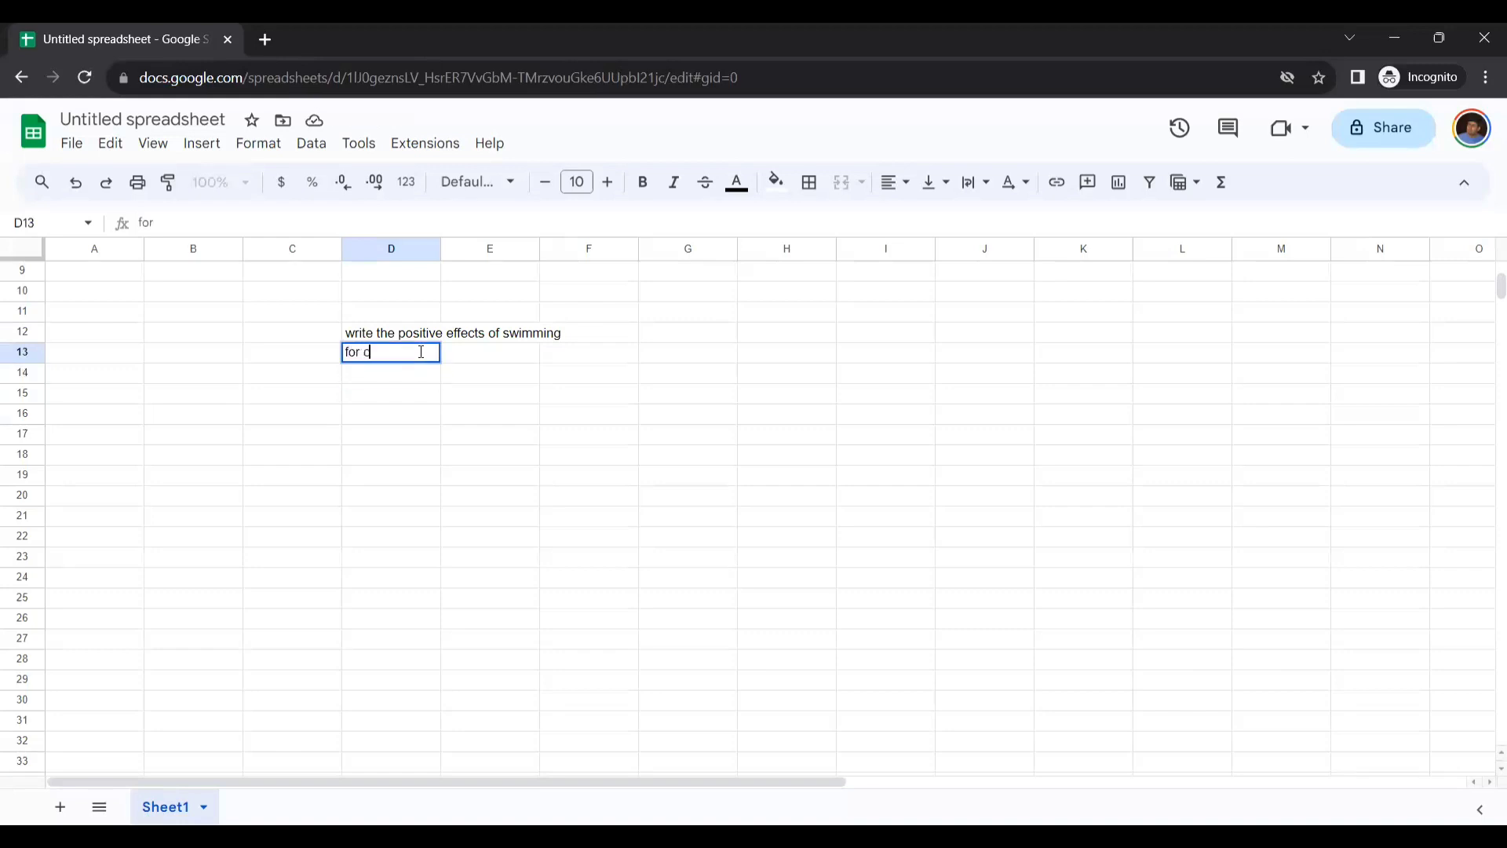
{"action": "type", "text": "hildren"}
{"action": "key", "text": "Return"}
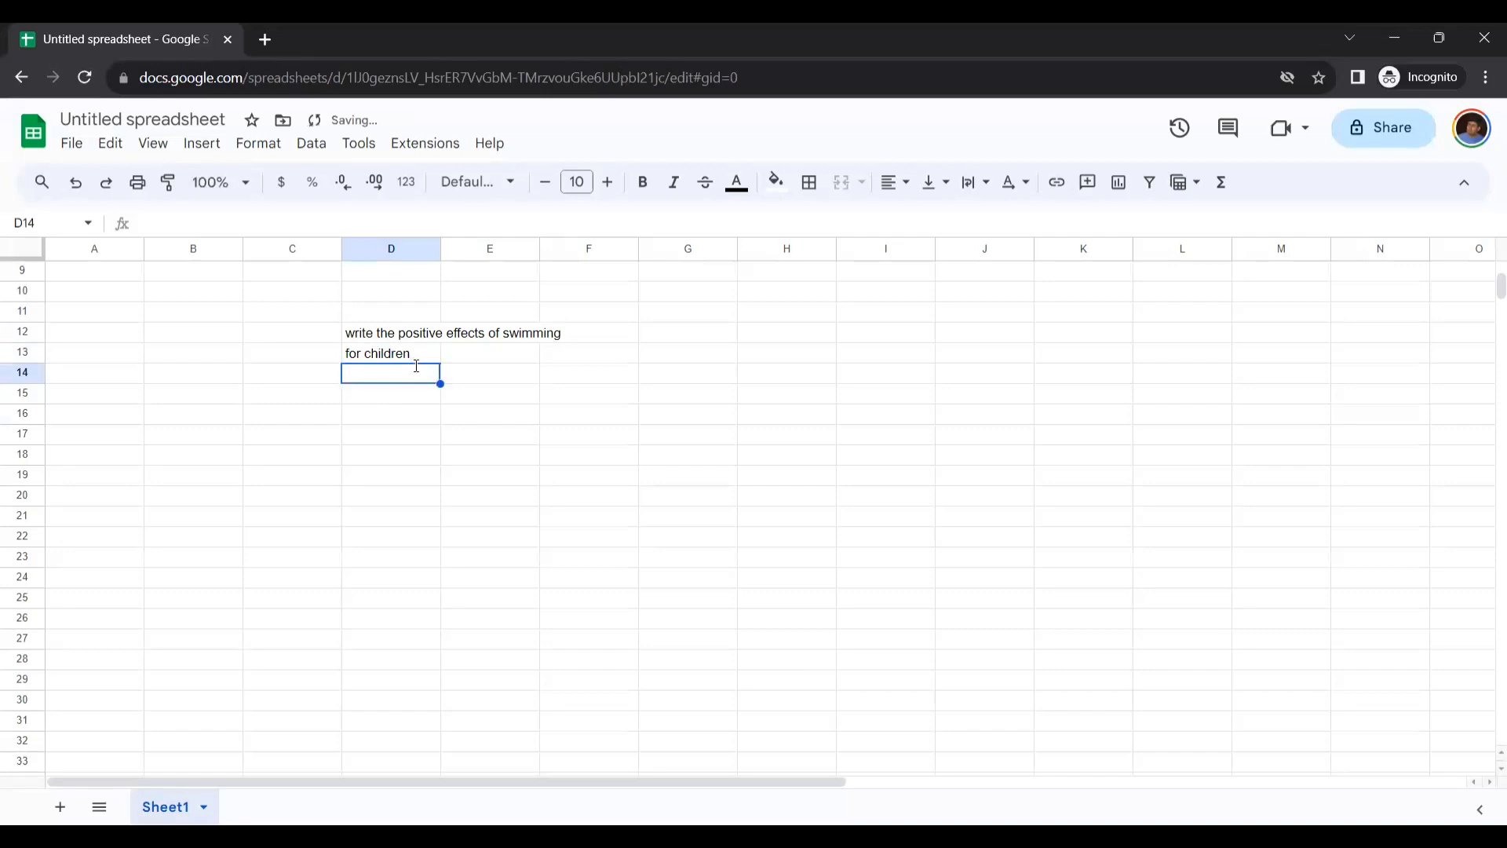
{"action": "type", "text": "for "}
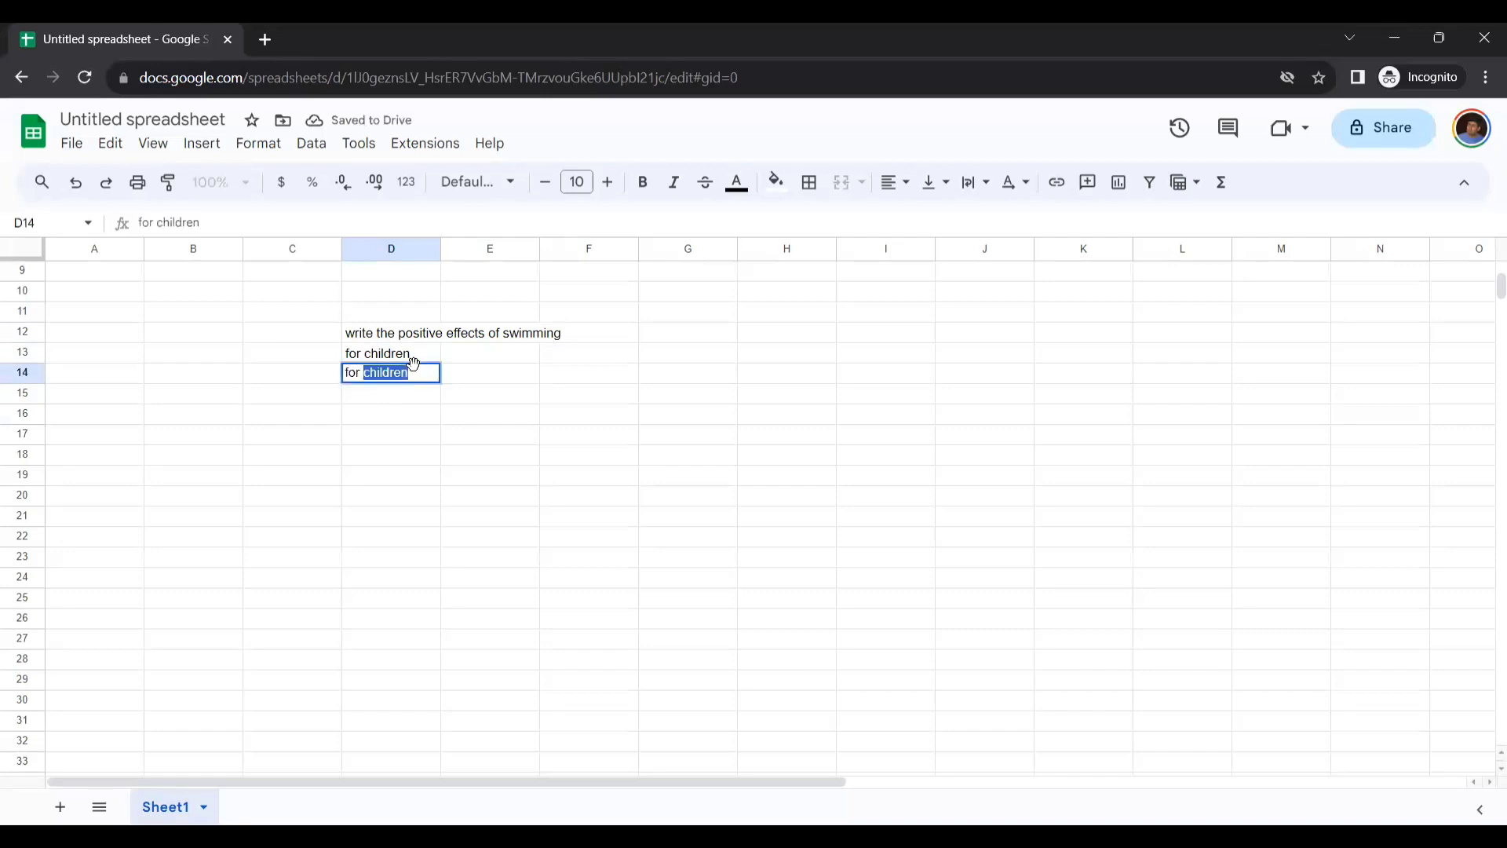
{"action": "type", "text": "middle aged people"}
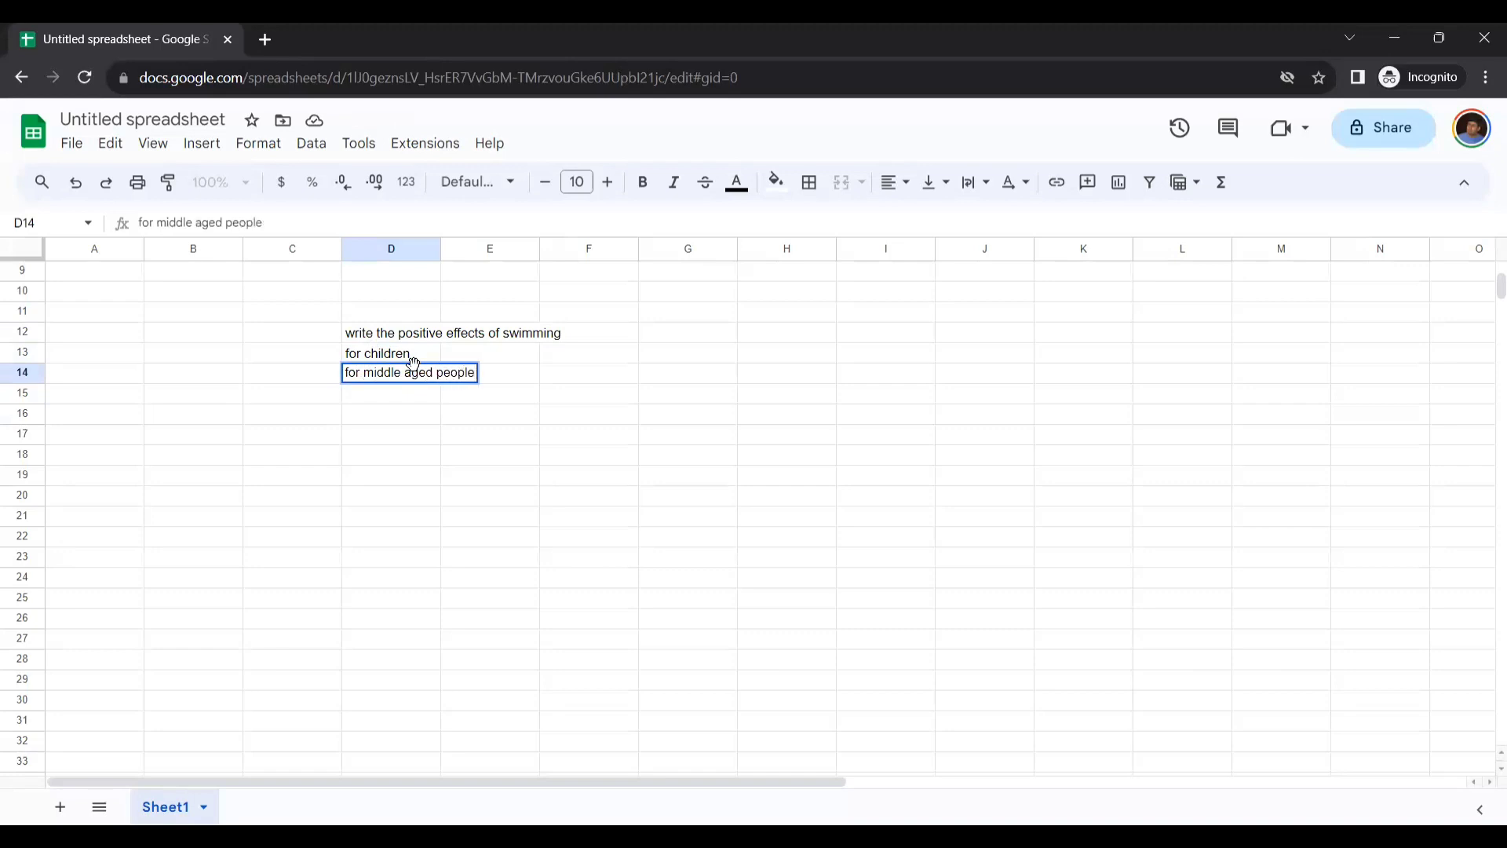
{"action": "key", "text": "Return"}
{"action": "type", "text": "for"}
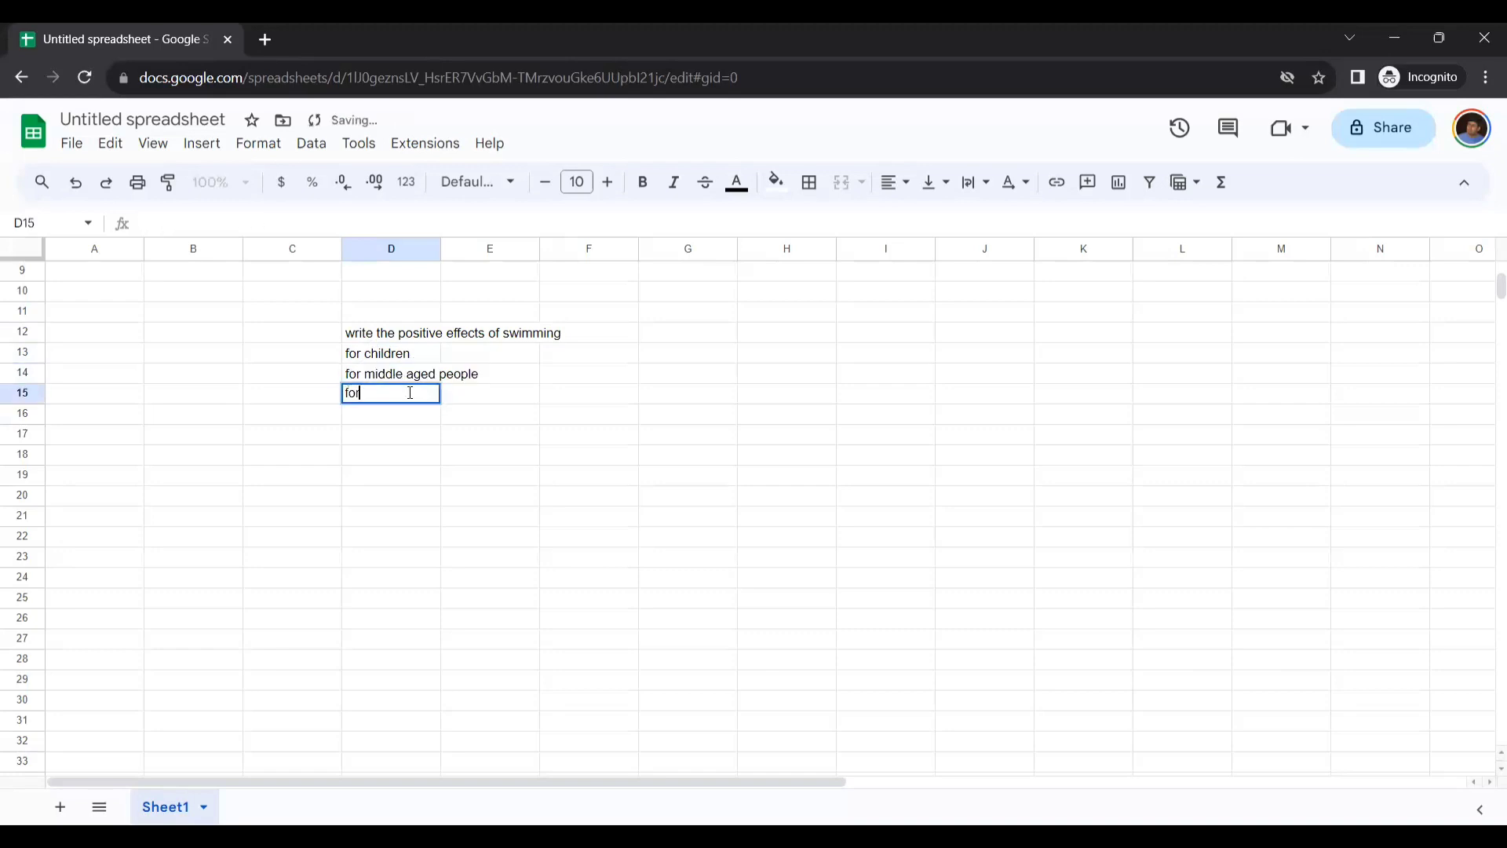
{"action": "type", "text": " senior "}
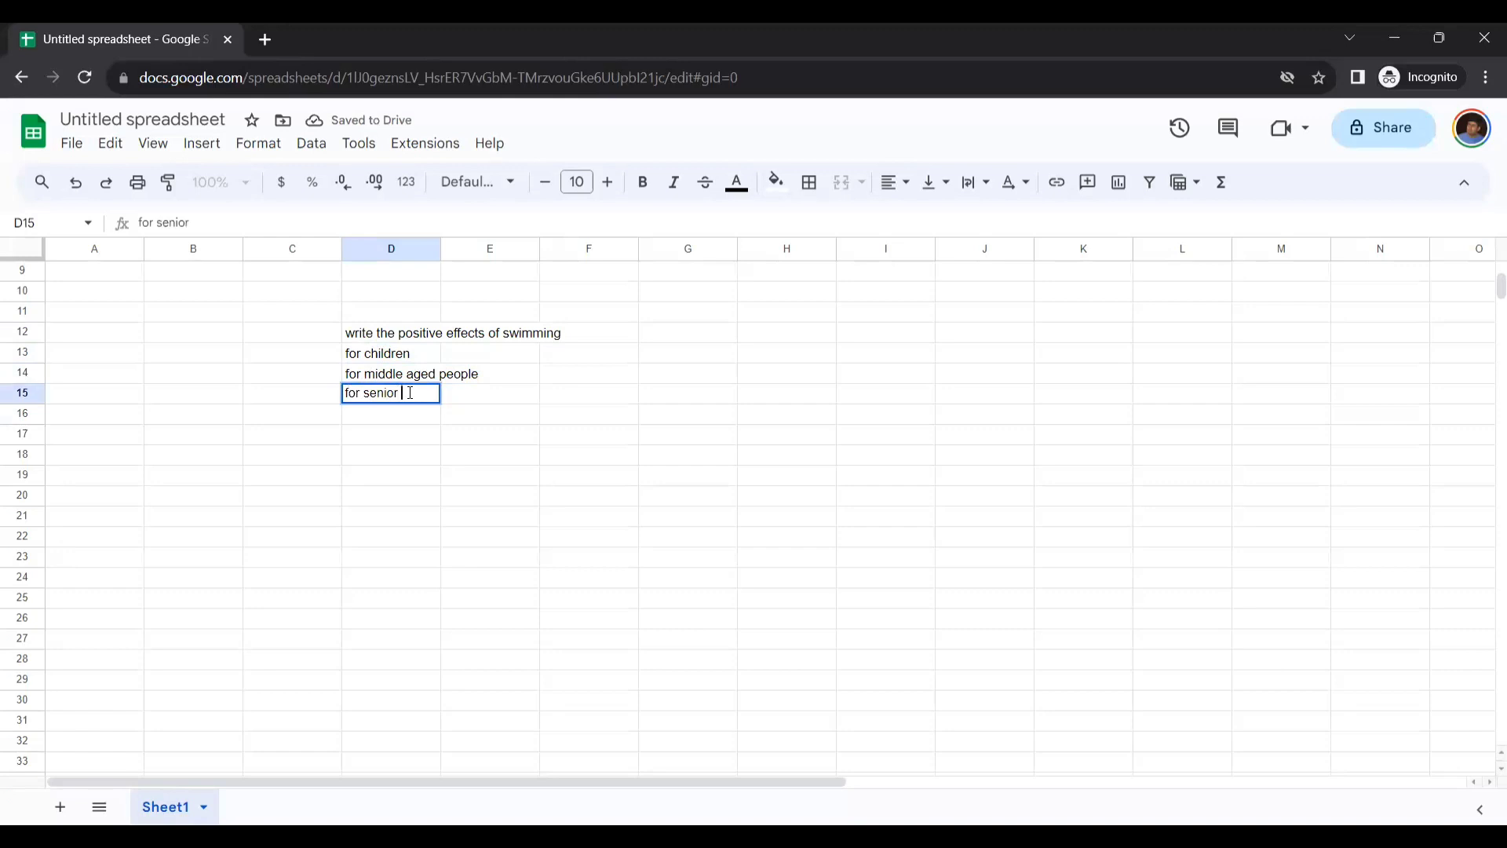
{"action": "type", "text": "citizens"}
- Enter the formula =GPT(D12:D15) in cell D18, using the four prompt lines as its range
{"action": "left_click", "coordinate": [402, 459]}
{"action": "type", "text": "=GP"}
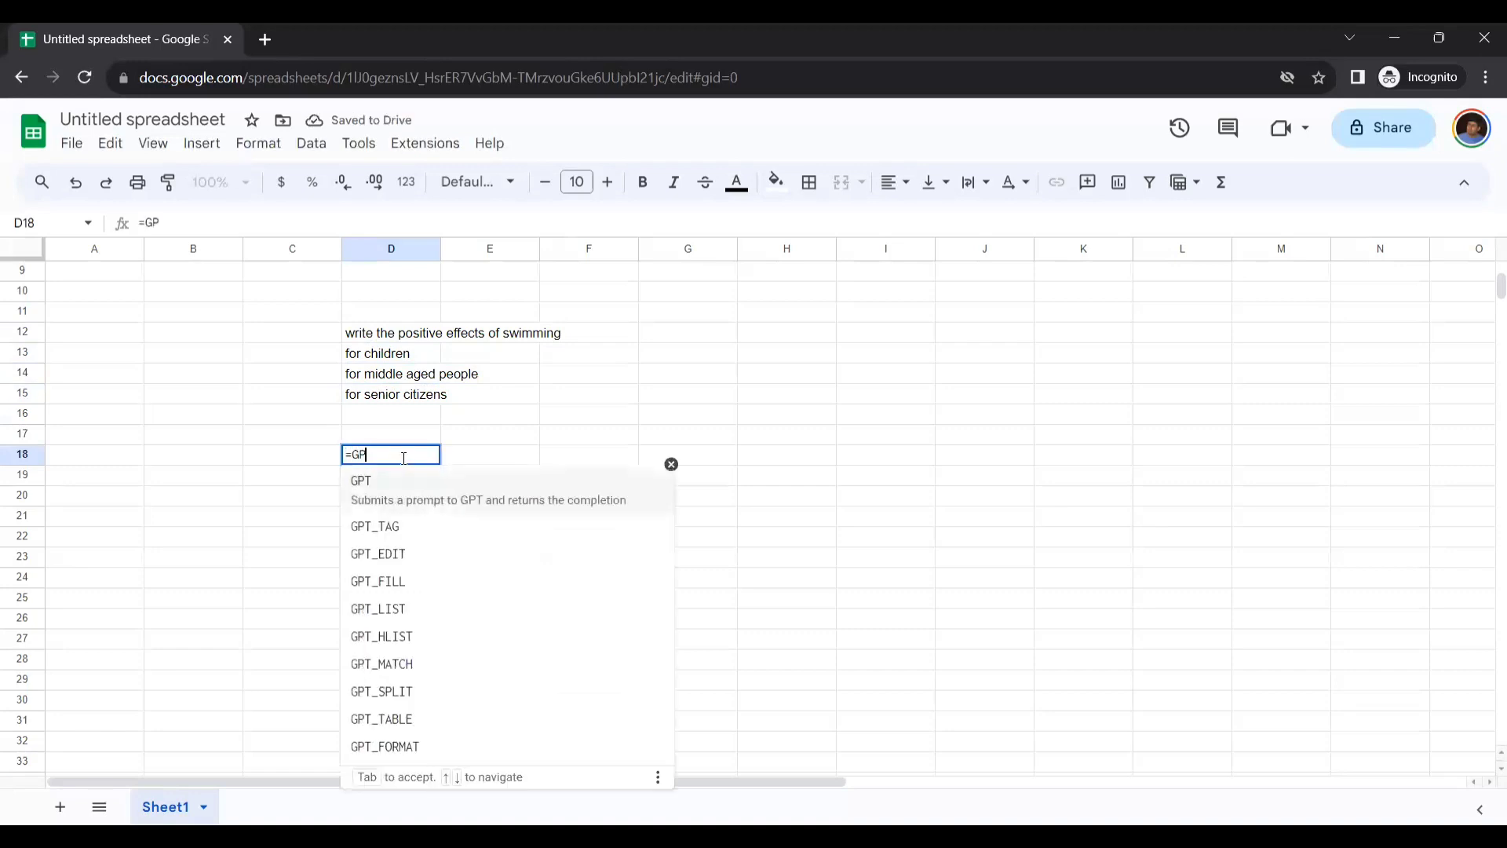
{"action": "type", "text": "T("}
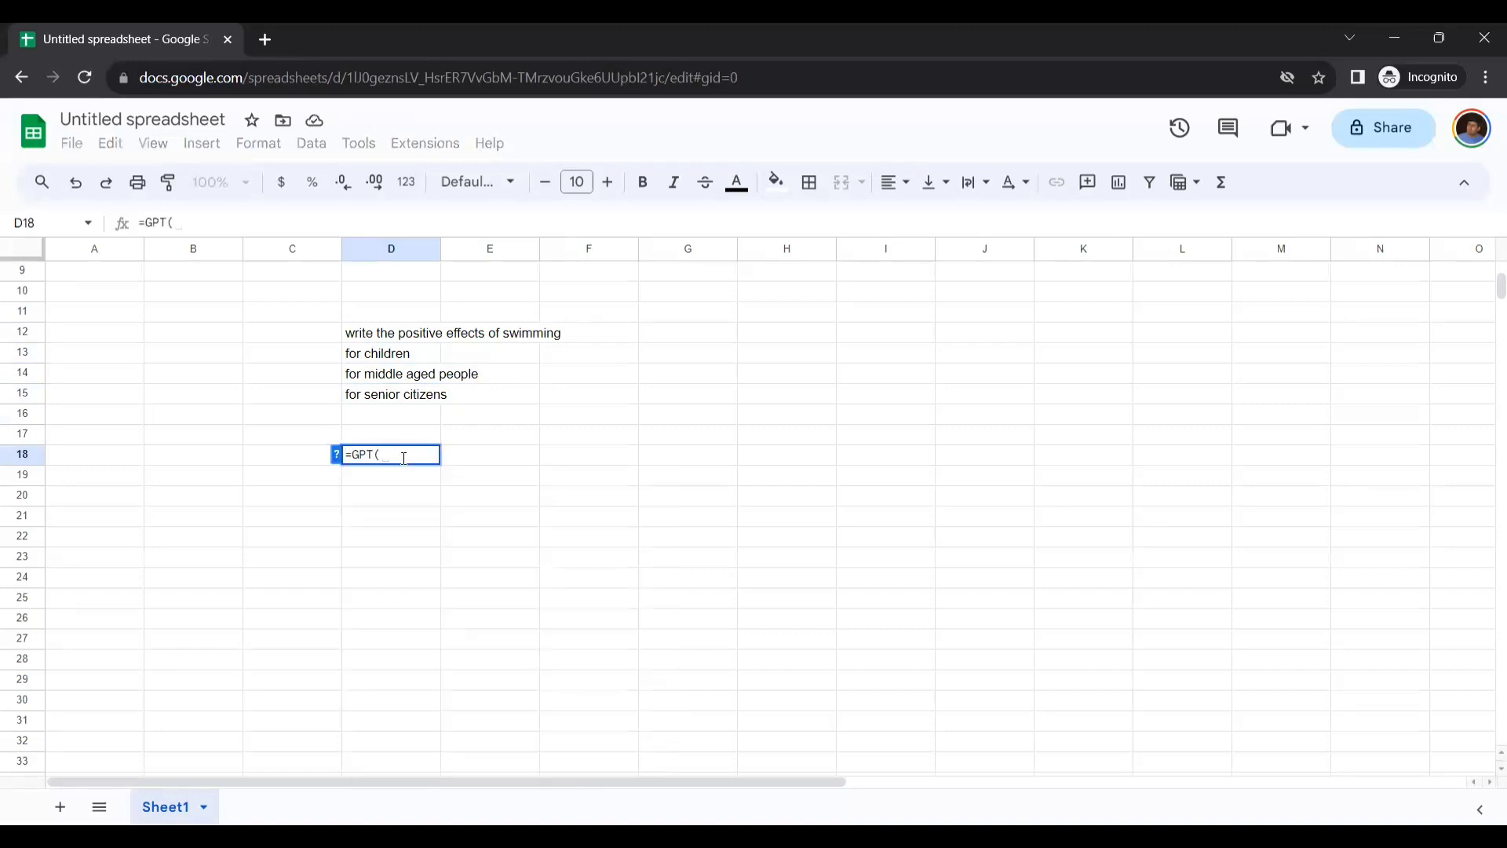
{"action": "left_click", "coordinate": [414, 337]}
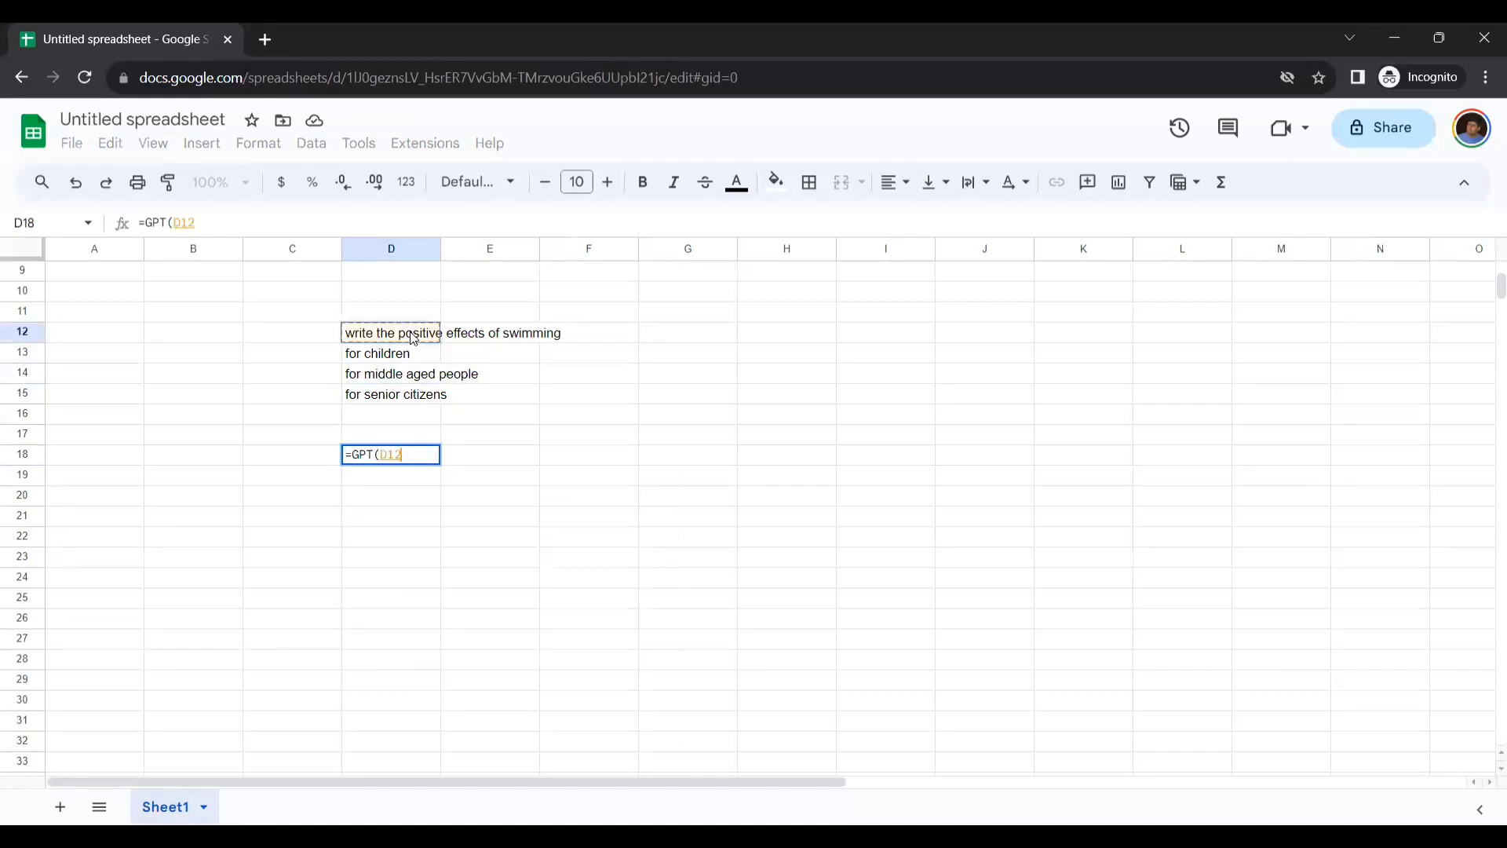
{"action": "key", "text": "shift+Down"}
{"action": "key", "text": "shift+Down"}
{"action": "key", "text": "shift+Down"}
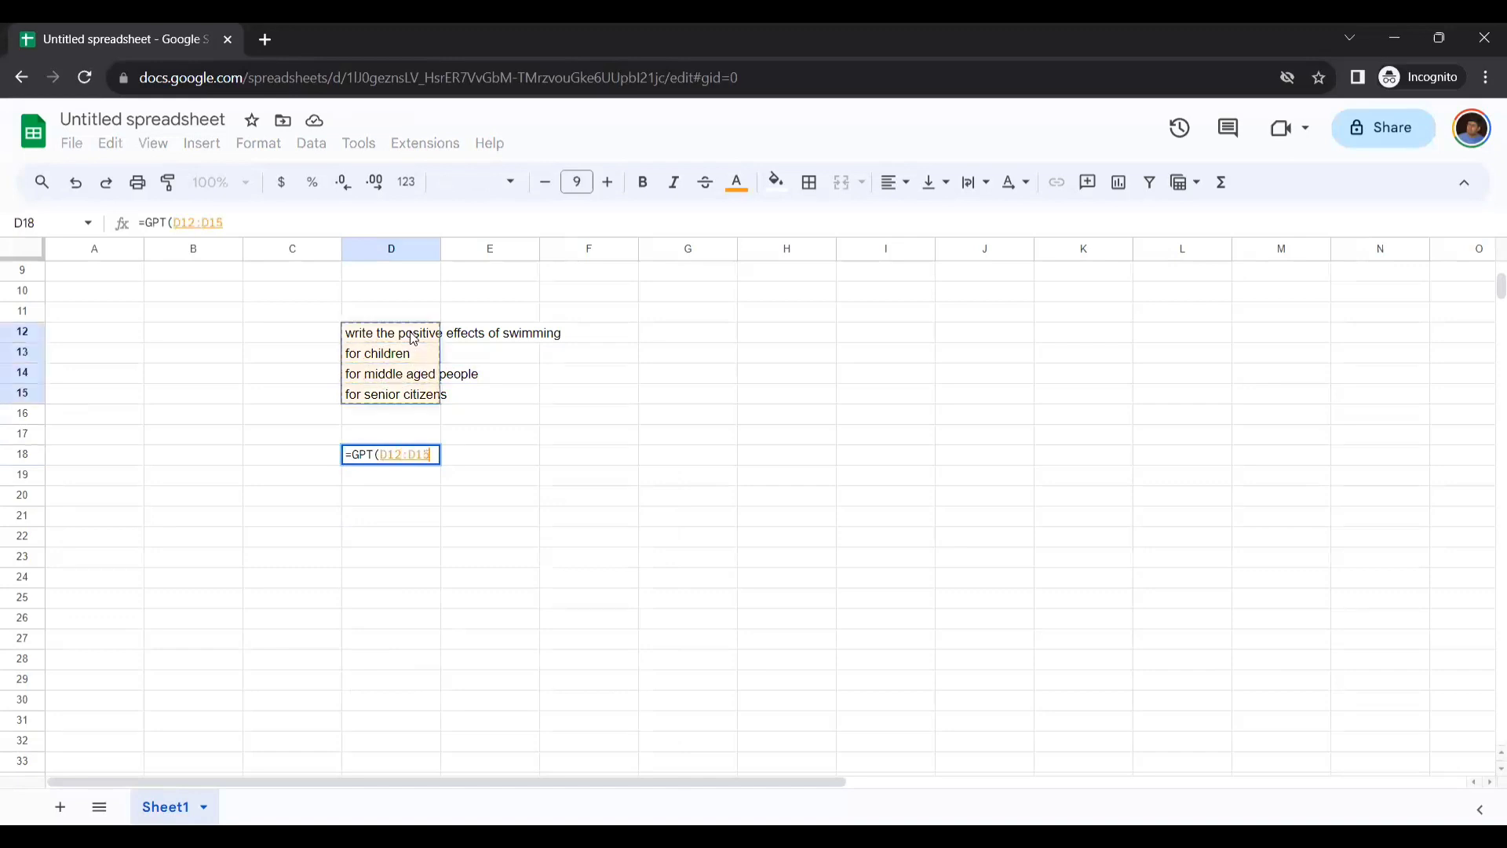
{"action": "type", "text": ")"}
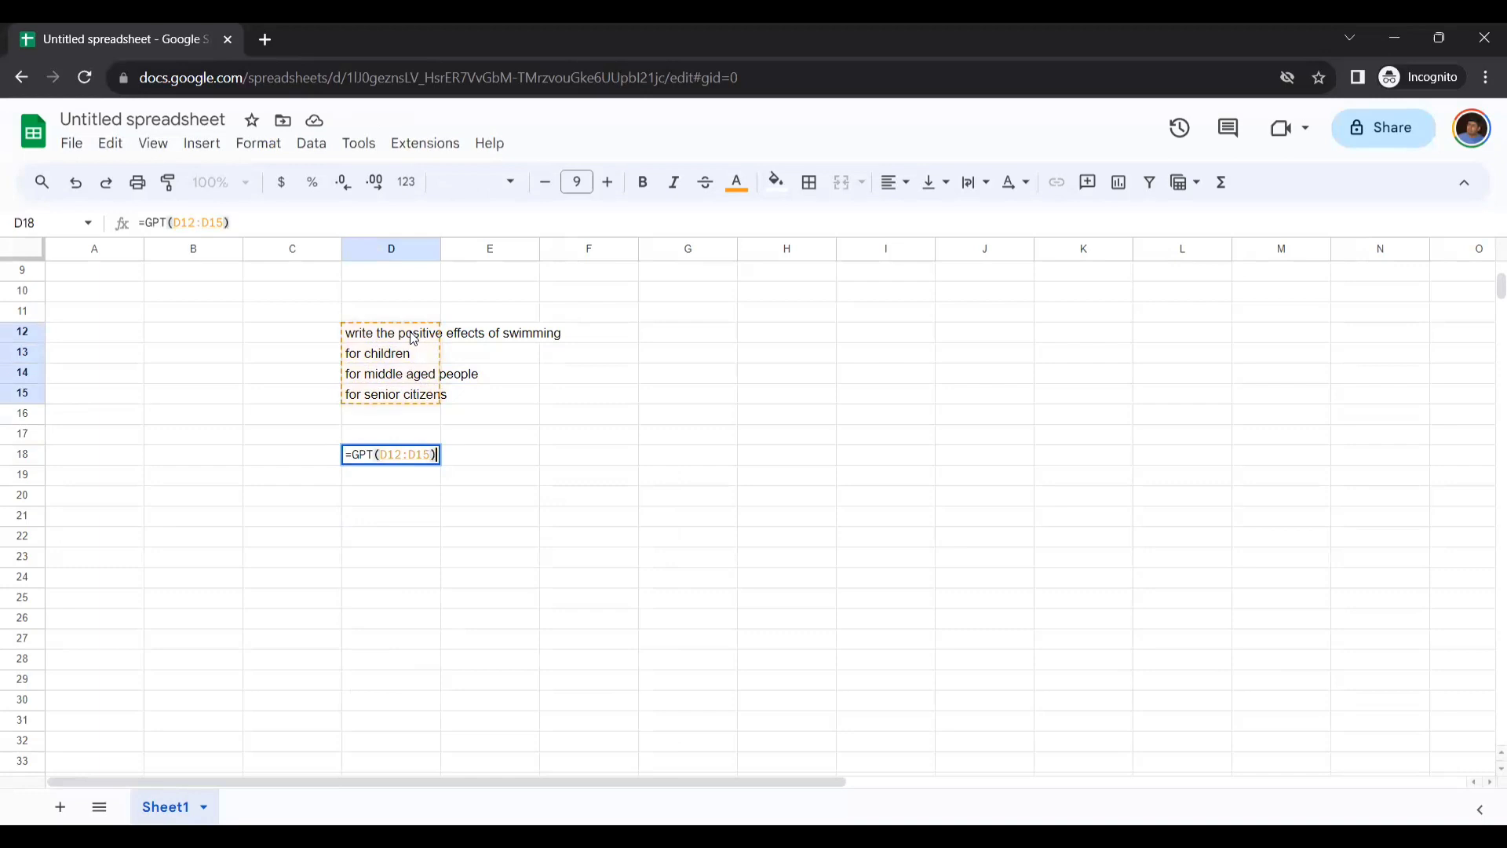
{"action": "key", "text": "Return"}
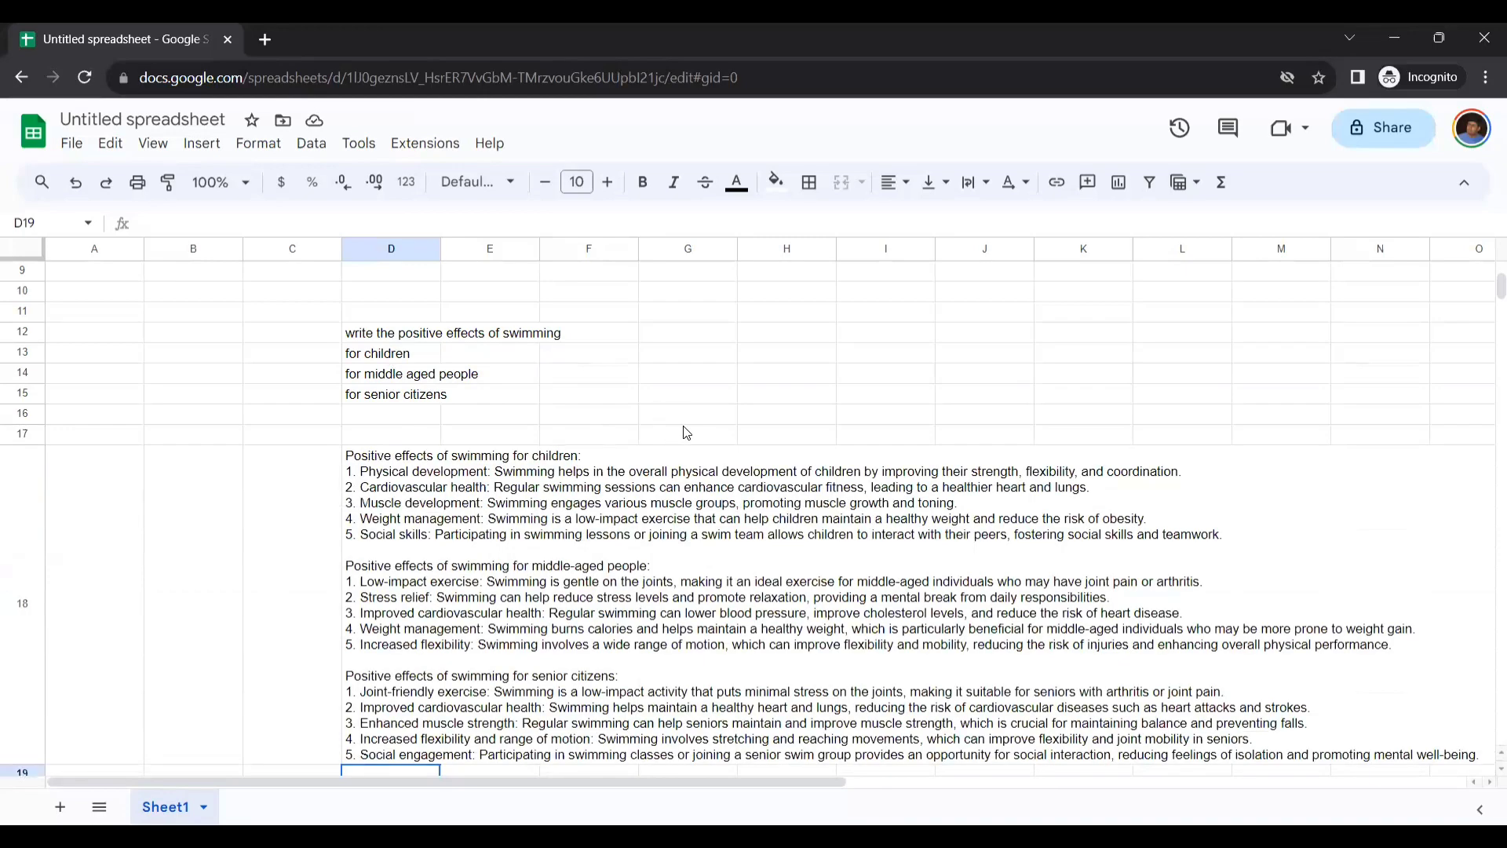
- Examine the generated text in D18 for each age group and compare it with the prompt lines and formula
{"action": "scroll", "coordinate": [722, 405], "scroll_direction": "down", "scroll_amount": 1}
{"action": "scroll", "coordinate": [717, 403], "scroll_direction": "up", "scroll_amount": 1}
{"action": "scroll", "coordinate": [434, 404], "scroll_direction": "down", "scroll_amount": 2}
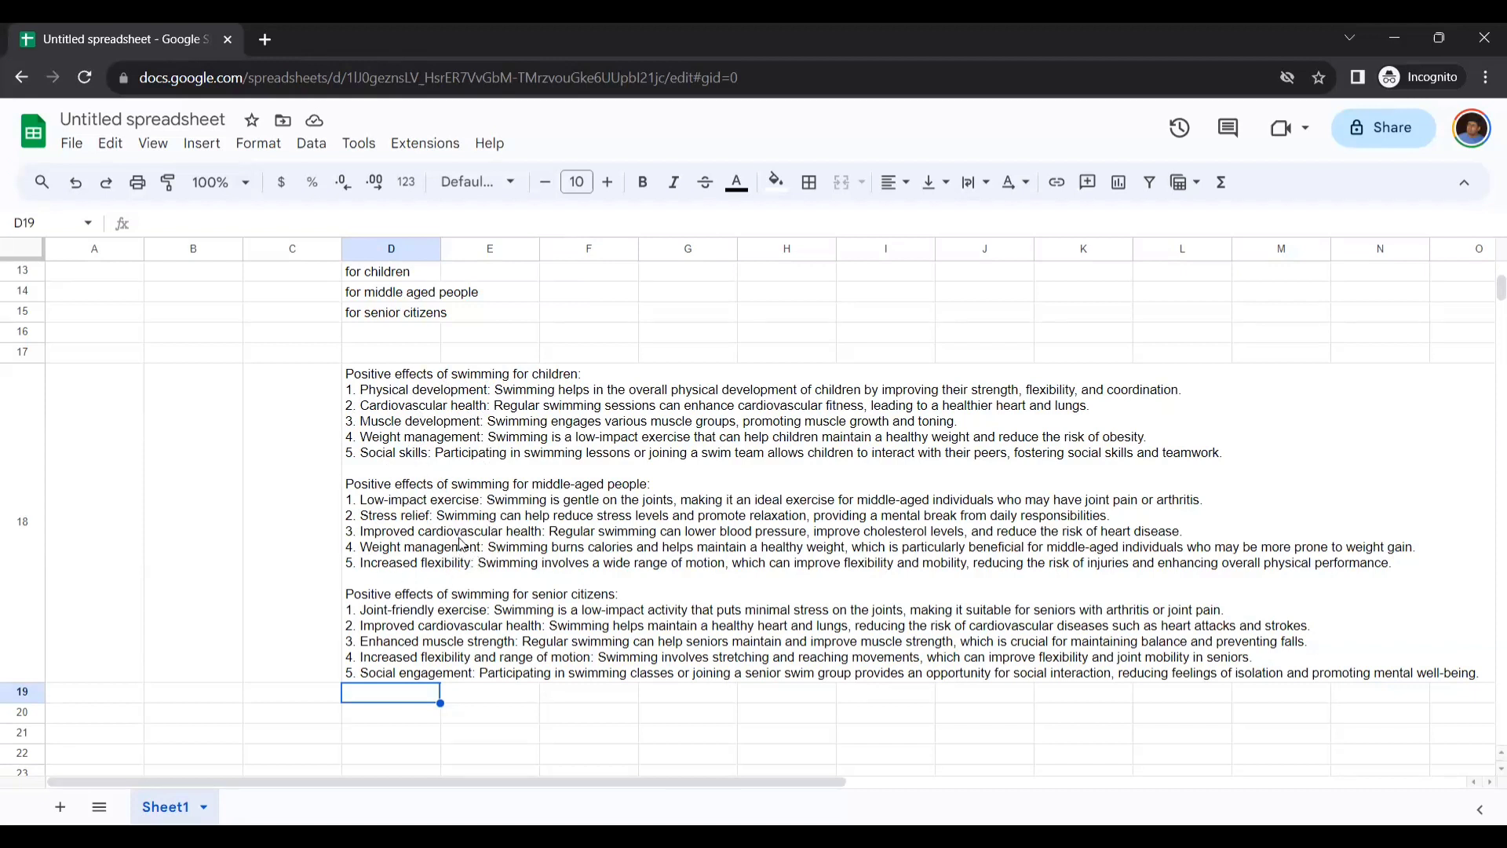
{"action": "scroll", "coordinate": [462, 543], "scroll_direction": "down", "scroll_amount": 1}
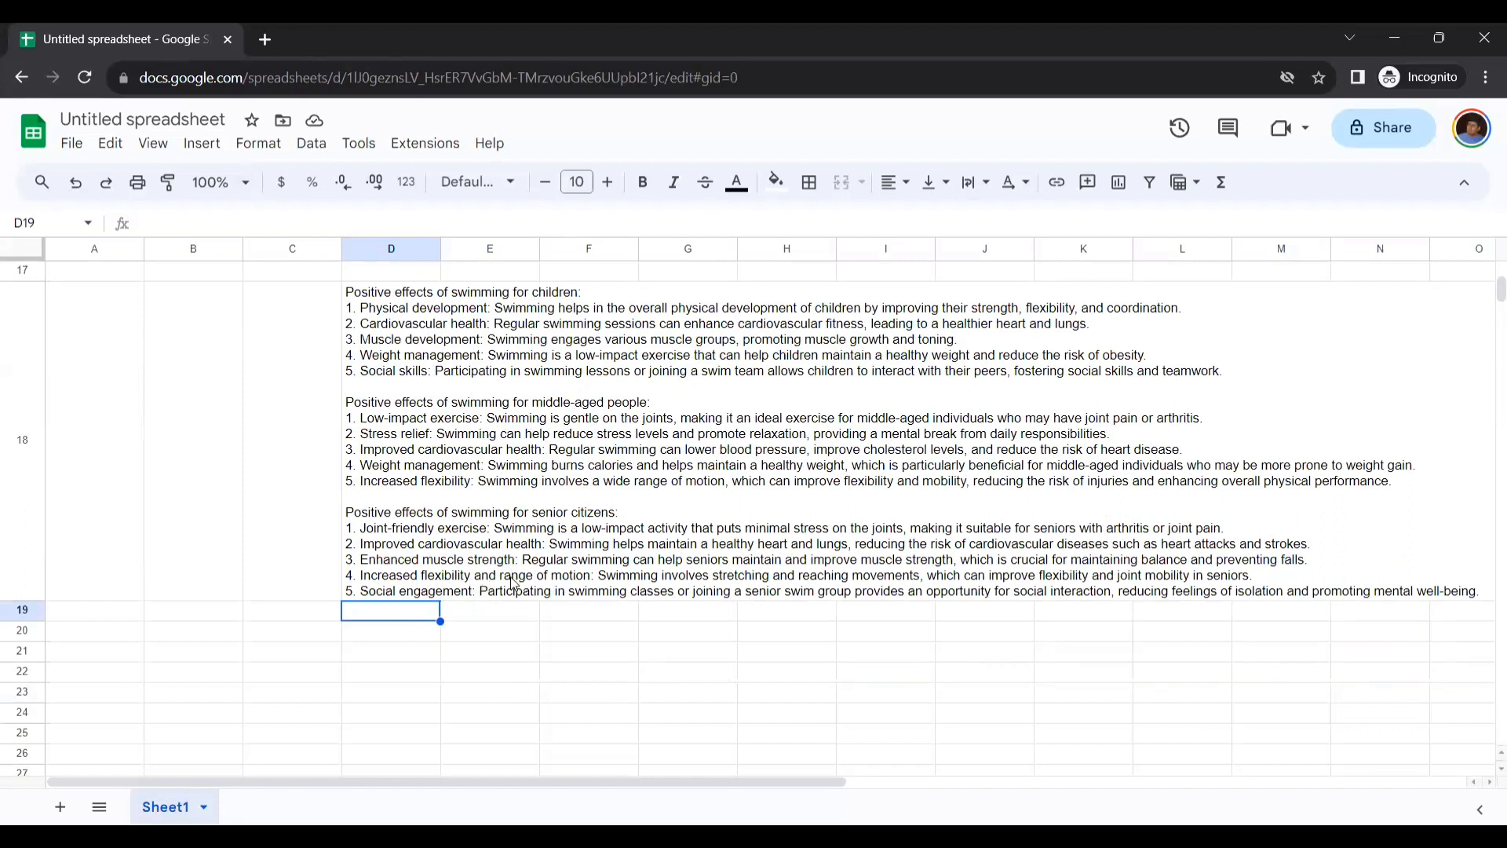
{"action": "left_click", "coordinate": [432, 591]}
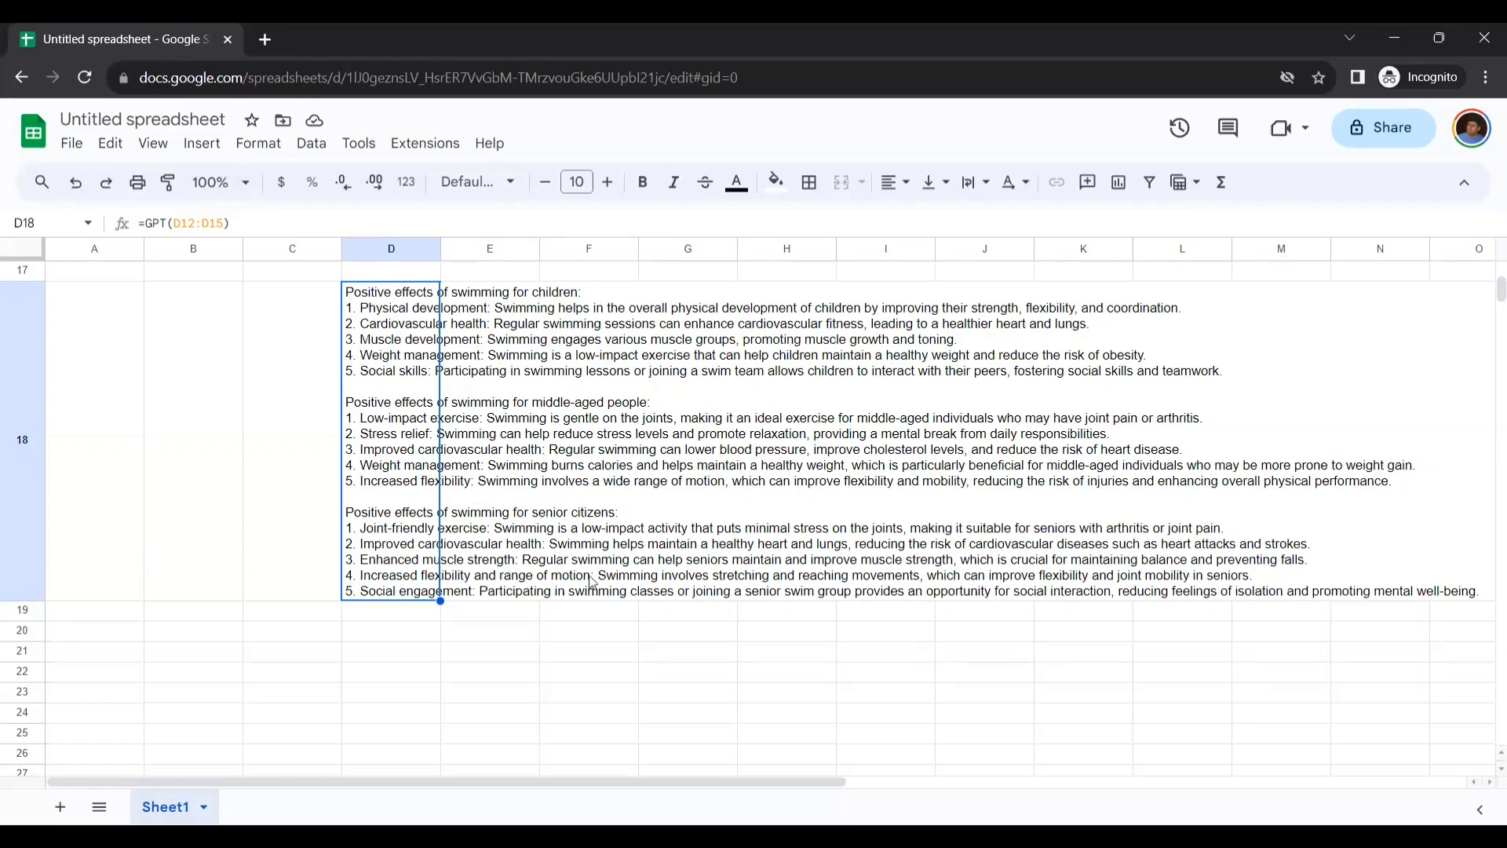
{"action": "scroll", "coordinate": [592, 582], "scroll_direction": "up", "scroll_amount": 2}
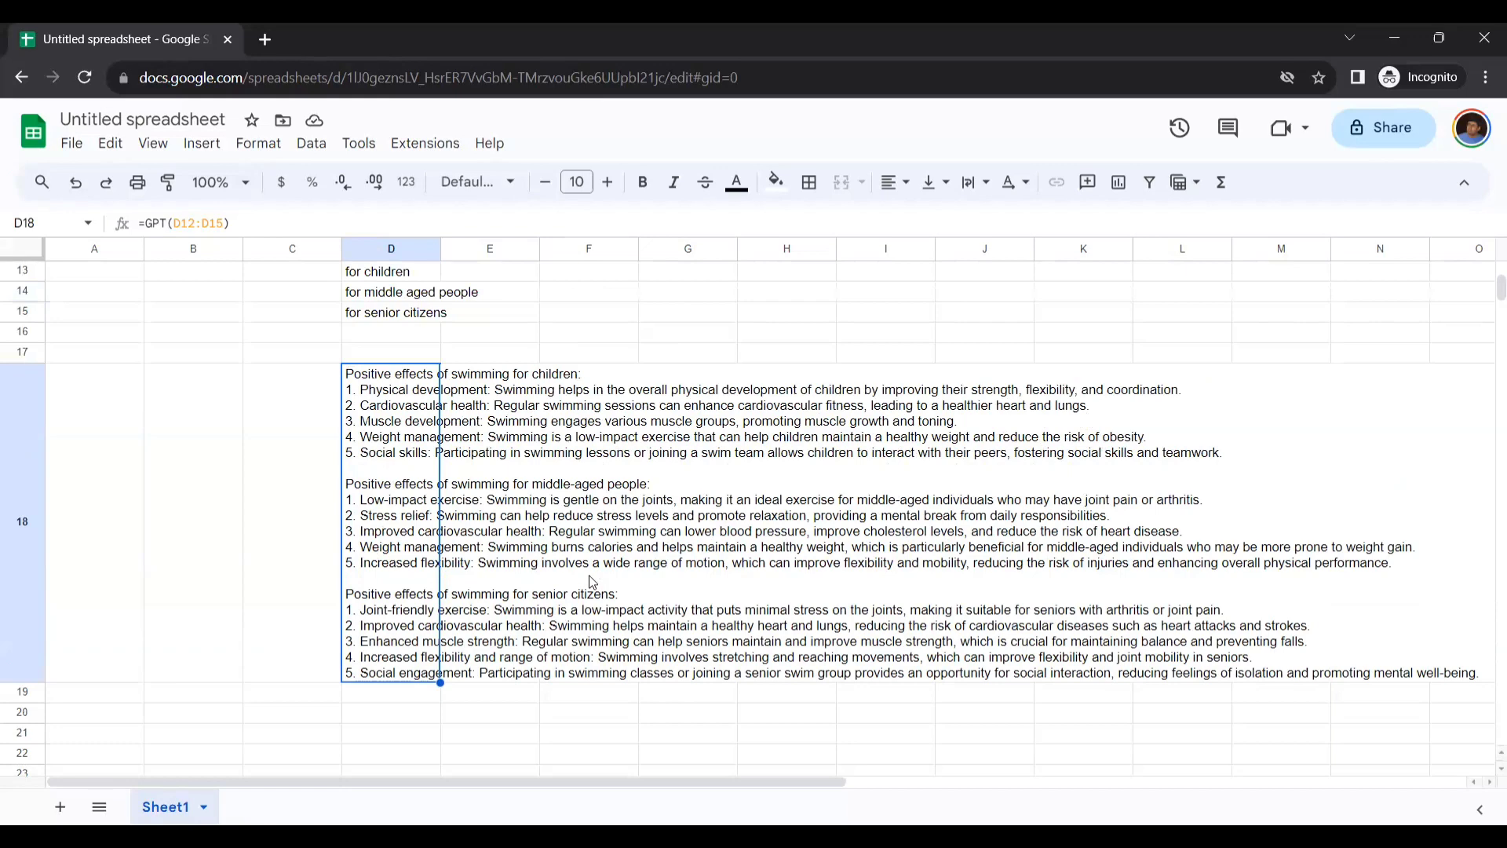
{"action": "scroll", "coordinate": [592, 582], "scroll_direction": "up", "scroll_amount": 2}
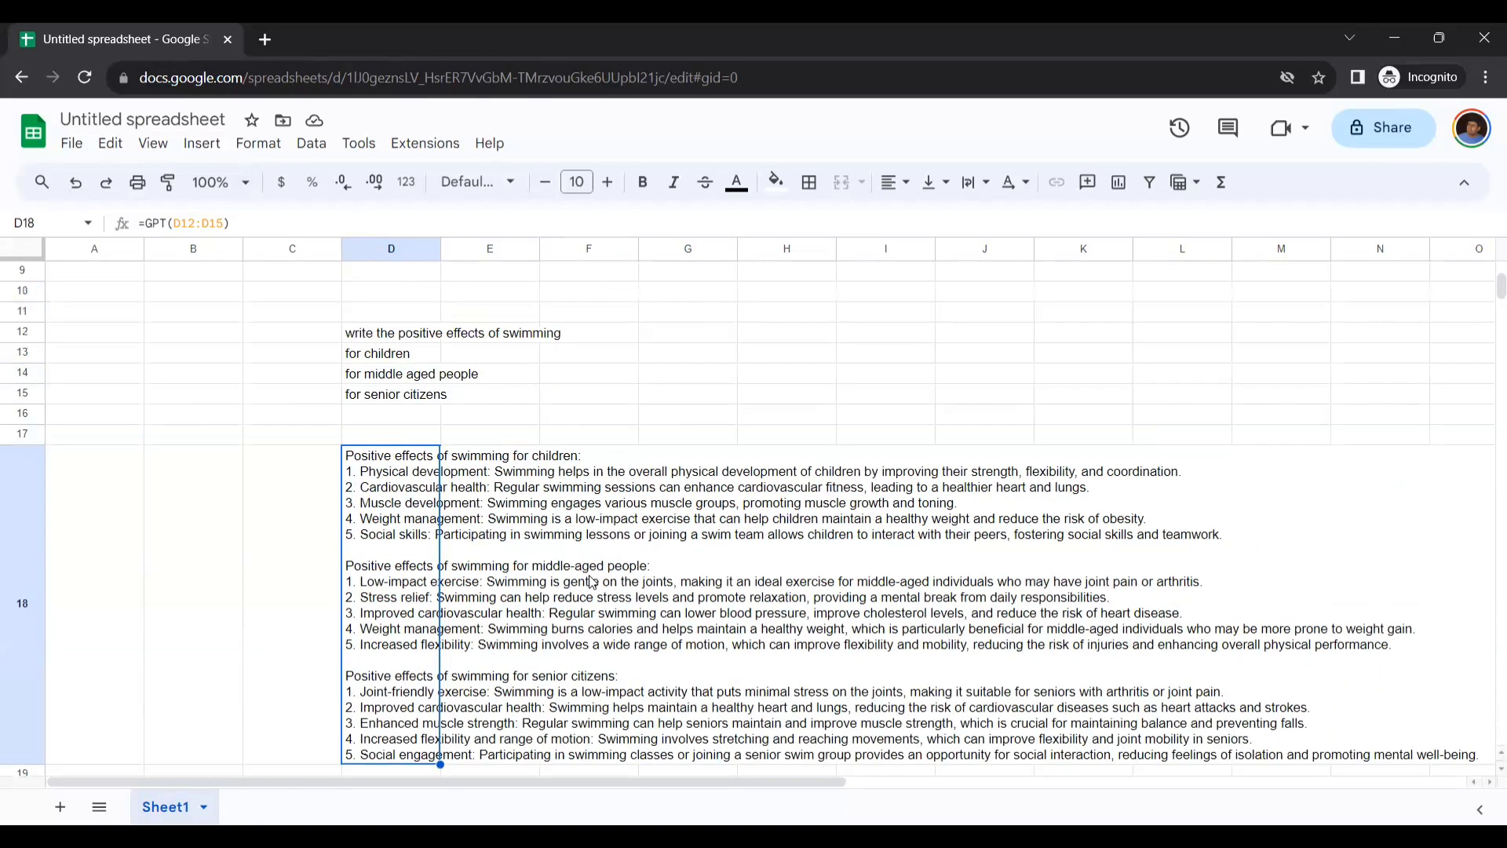
{"action": "scroll", "coordinate": [475, 487], "scroll_direction": "down", "scroll_amount": 2}
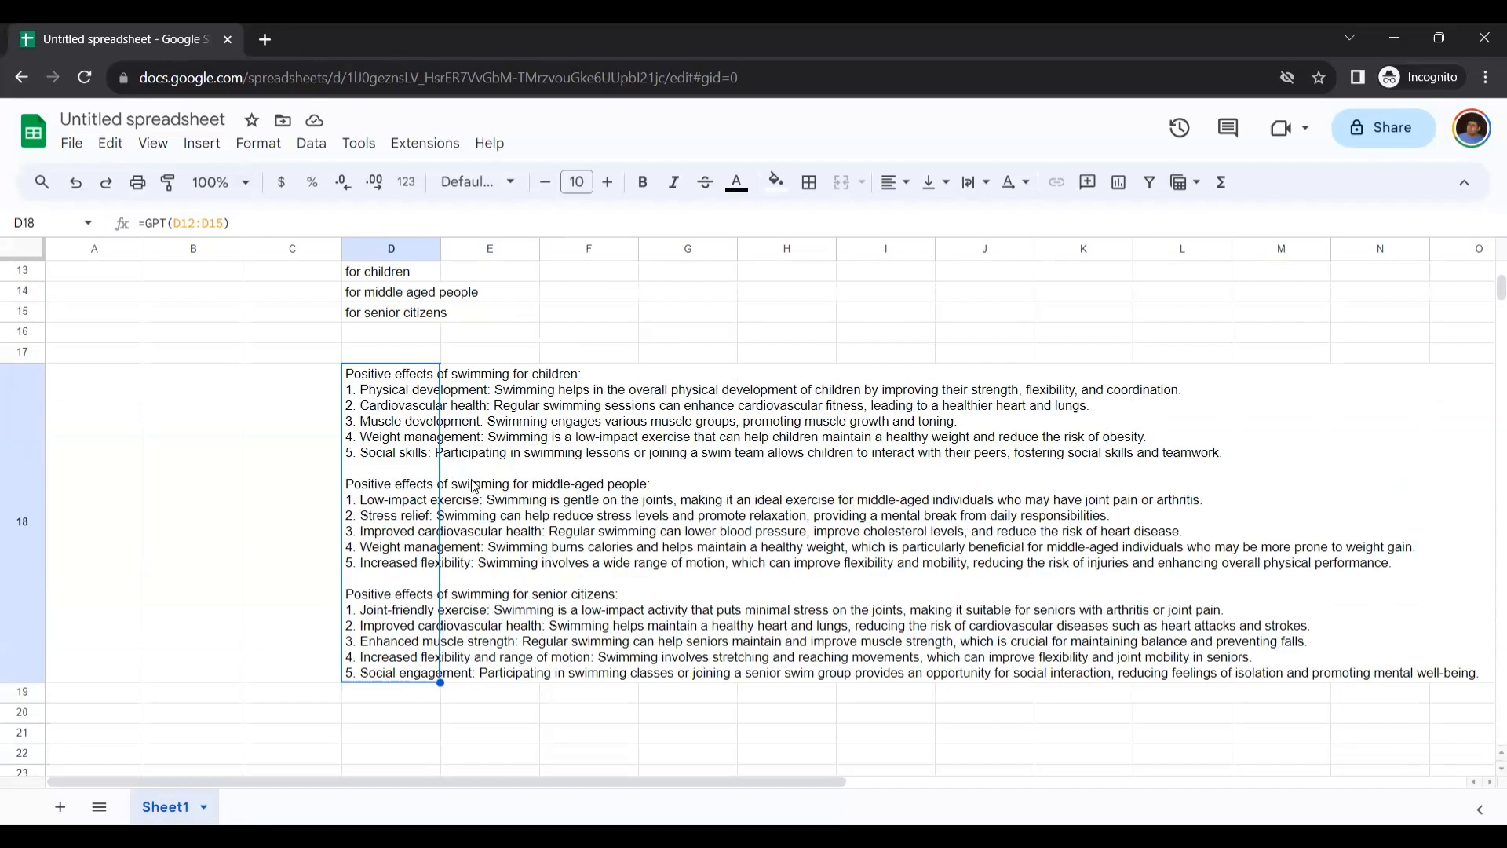
{"action": "key", "text": "alt+Tab"}
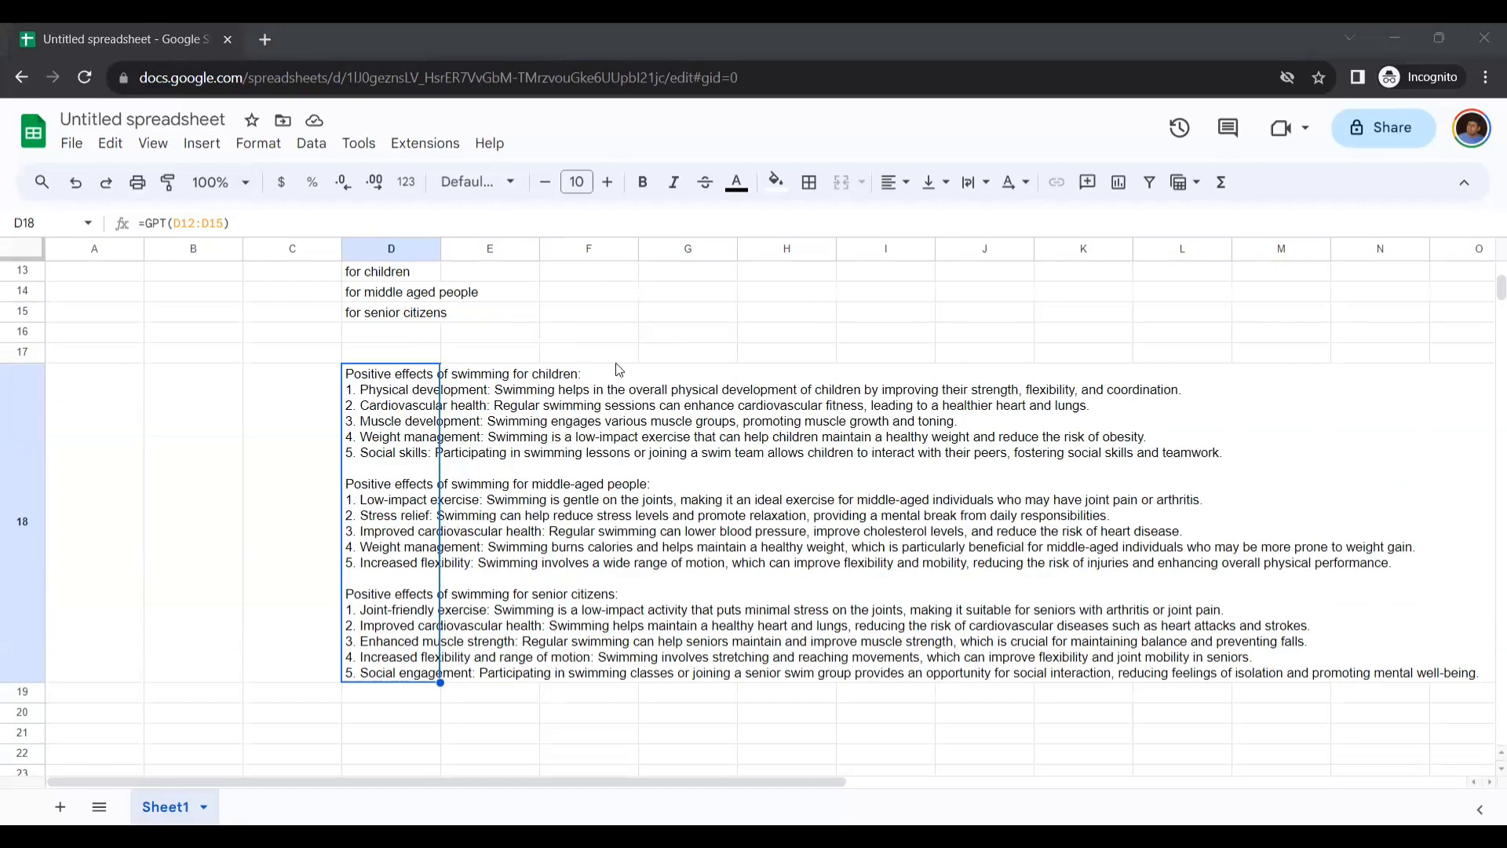
{"action": "key", "text": "alt+Tab"}
- Enter the labels "Task", "Modulation" and "Topic" in cells D21, D22 and D23
{"action": "scroll", "coordinate": [517, 543], "scroll_direction": "down", "scroll_amount": 3}
{"action": "left_click", "coordinate": [416, 316]}
{"action": "scroll", "coordinate": [463, 368], "scroll_direction": "up", "scroll_amount": 2}
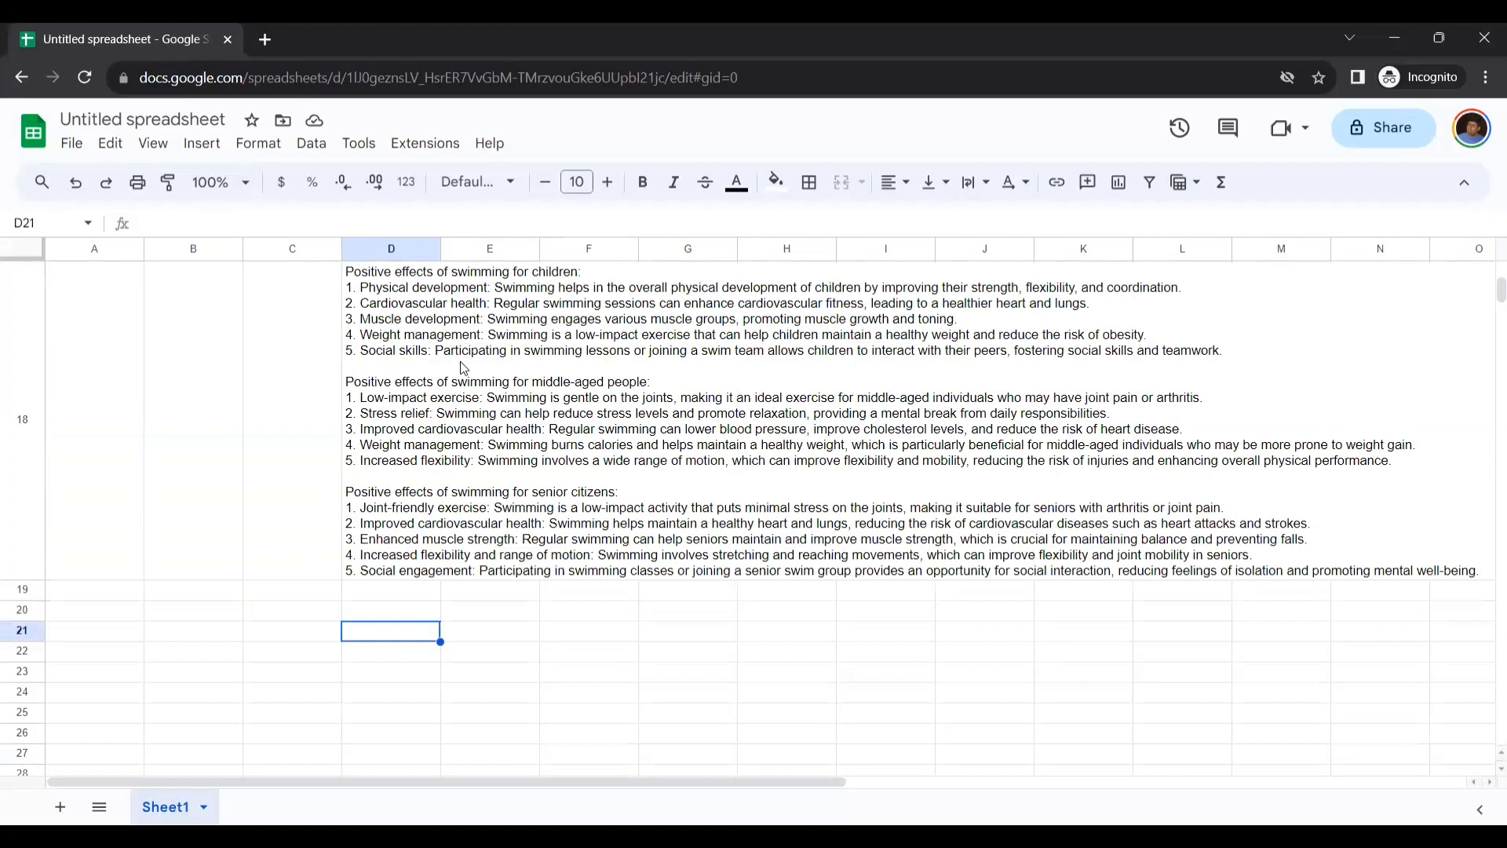
{"action": "type", "text": "Task"}
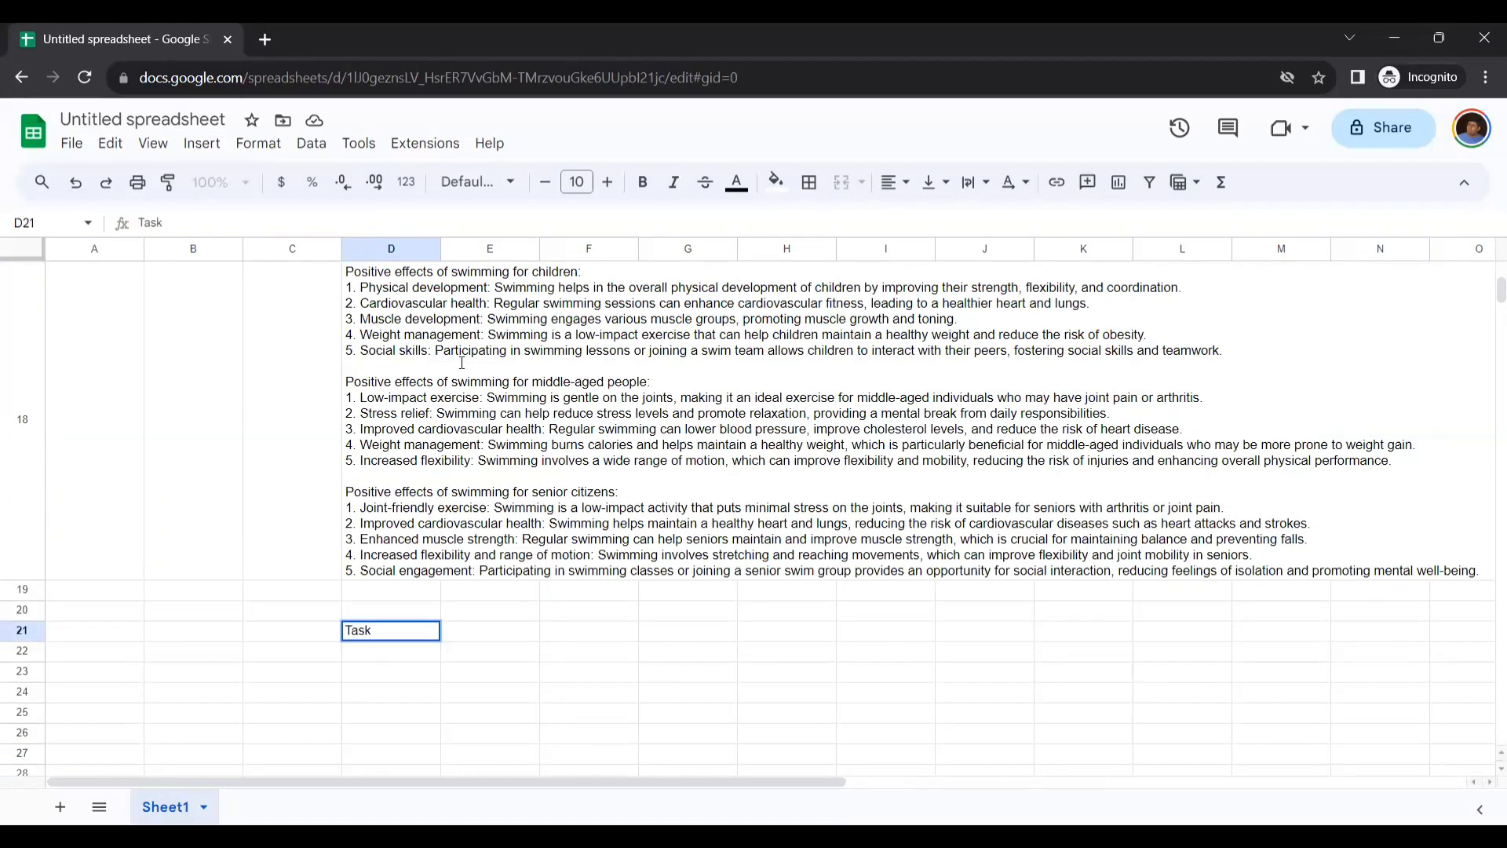
{"action": "left_click", "coordinate": [409, 651]}
{"action": "type", "text": "Modulation"}
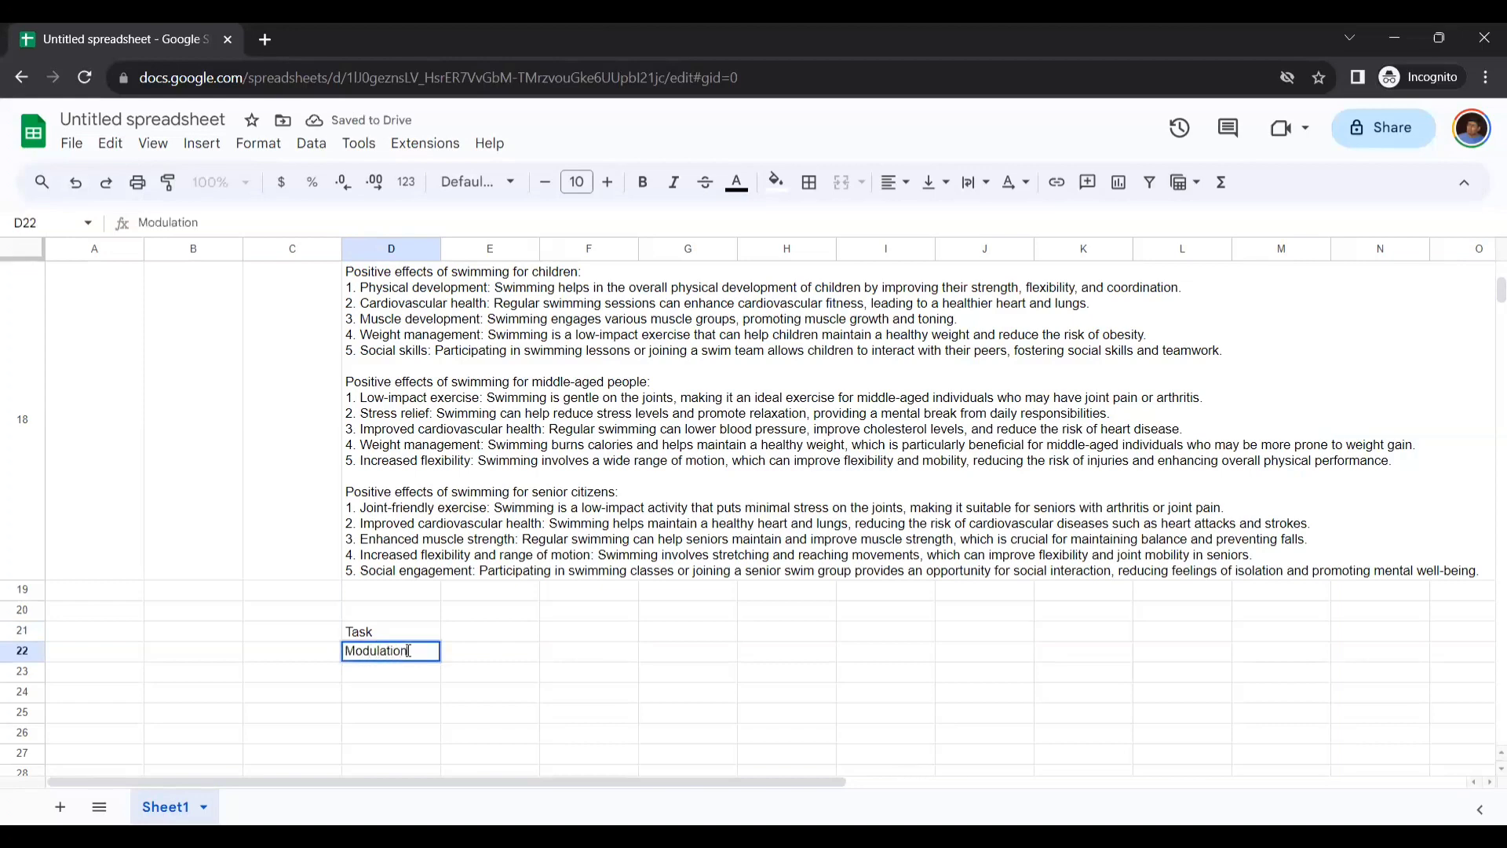
{"action": "left_click", "coordinate": [400, 679]}
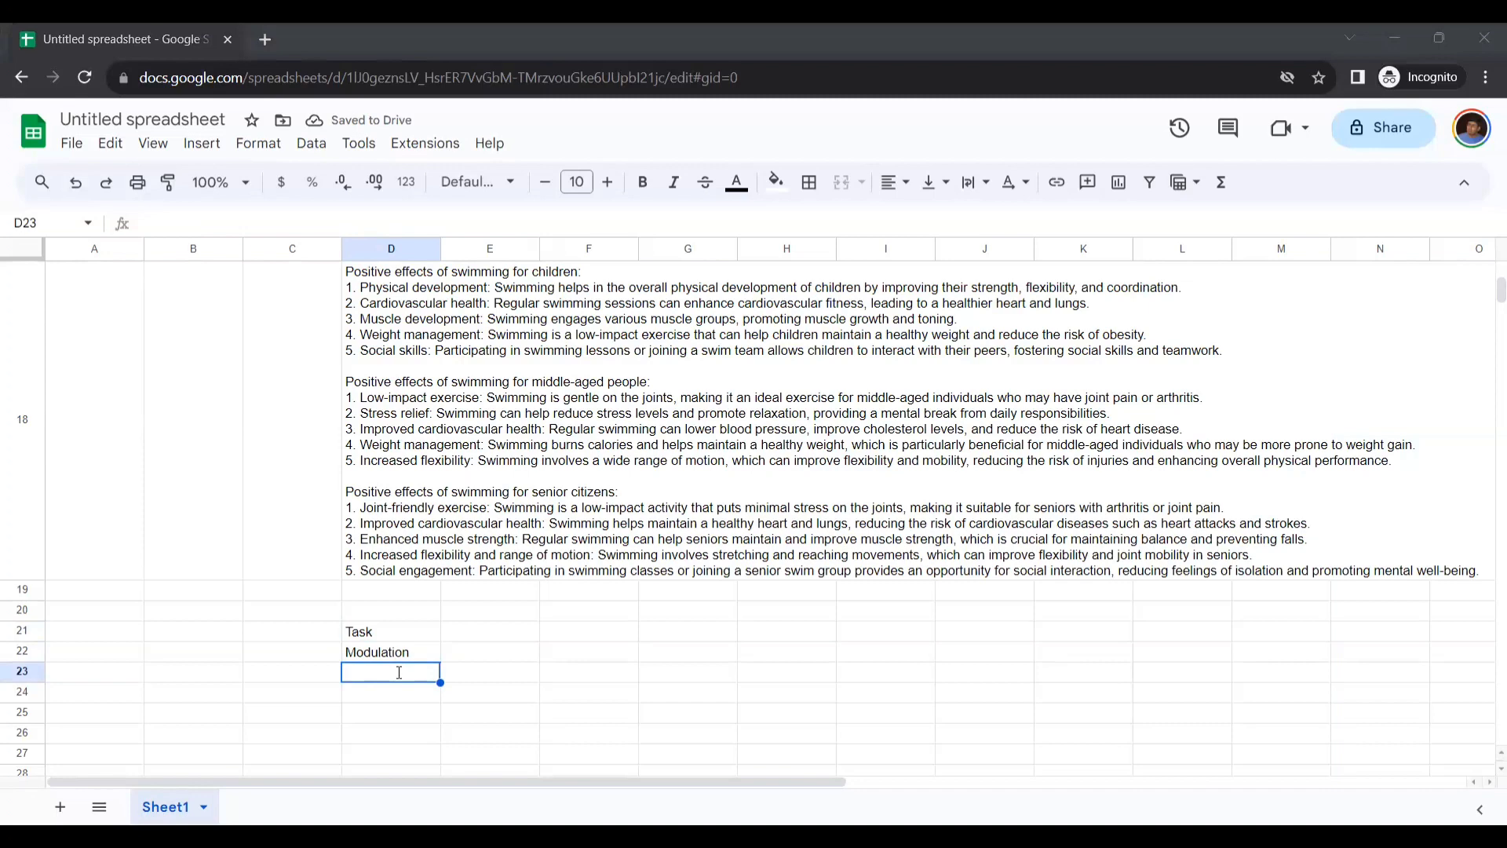
{"action": "left_click", "coordinate": [399, 673]}
{"action": "type", "text": "Topic"}
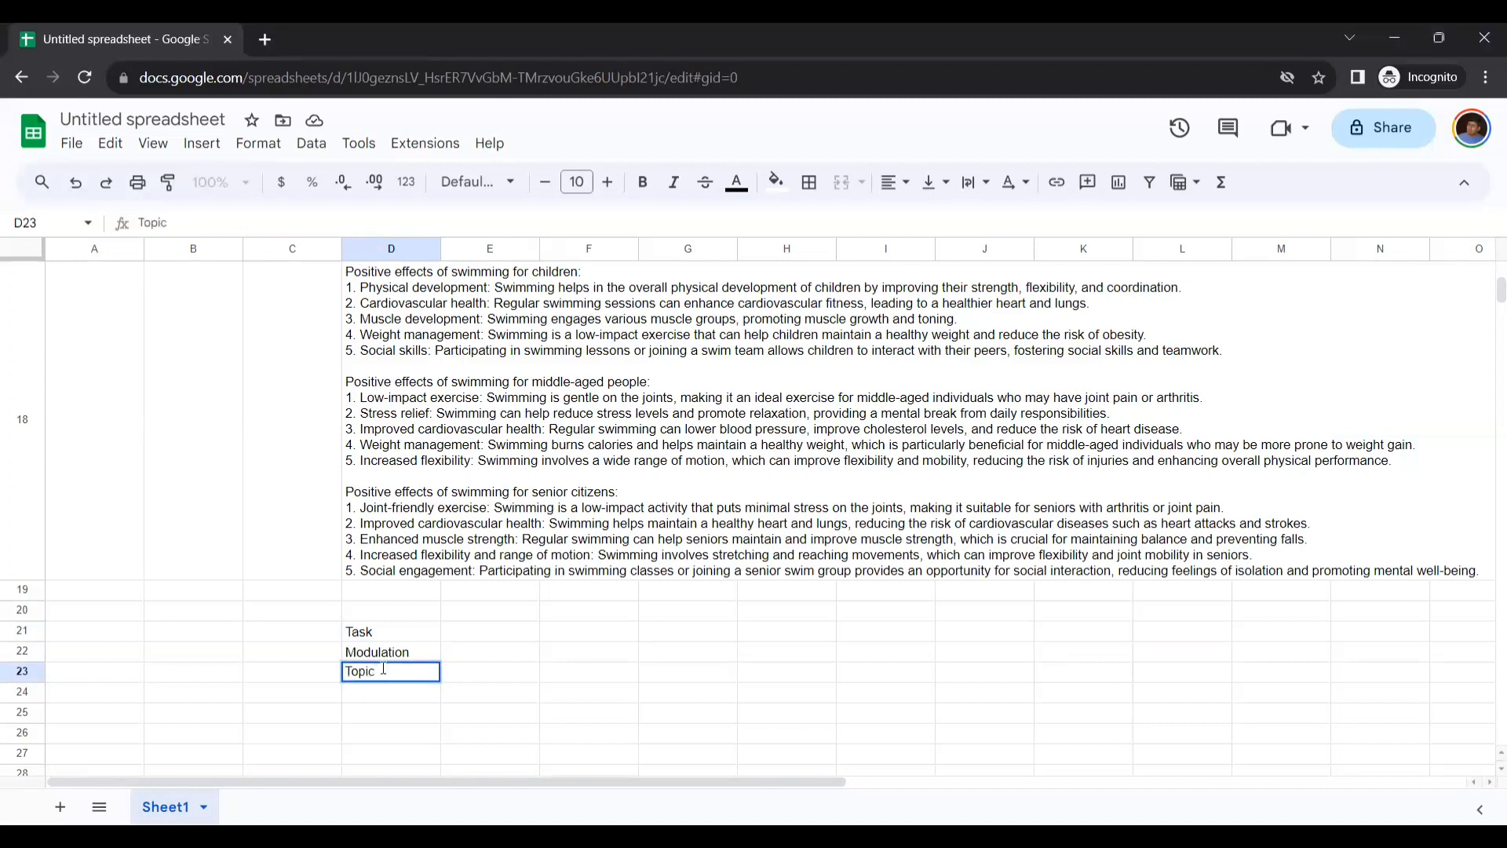
- Enter "write a caution email for college students" in cell E21 as the Task
{"action": "left_click", "coordinate": [464, 631]}
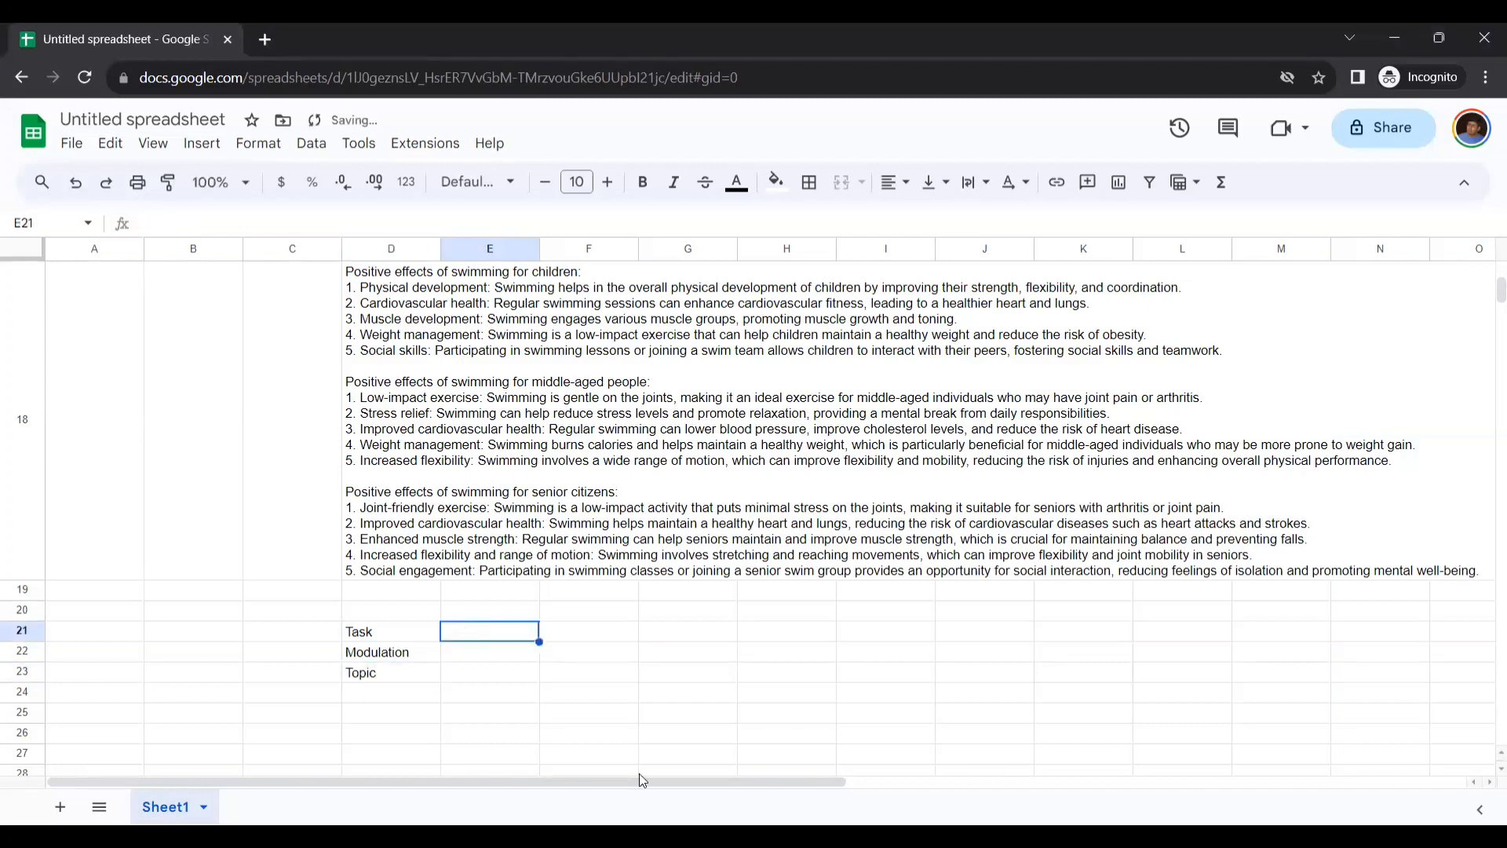
{"action": "key", "text": "alt+Tab"}
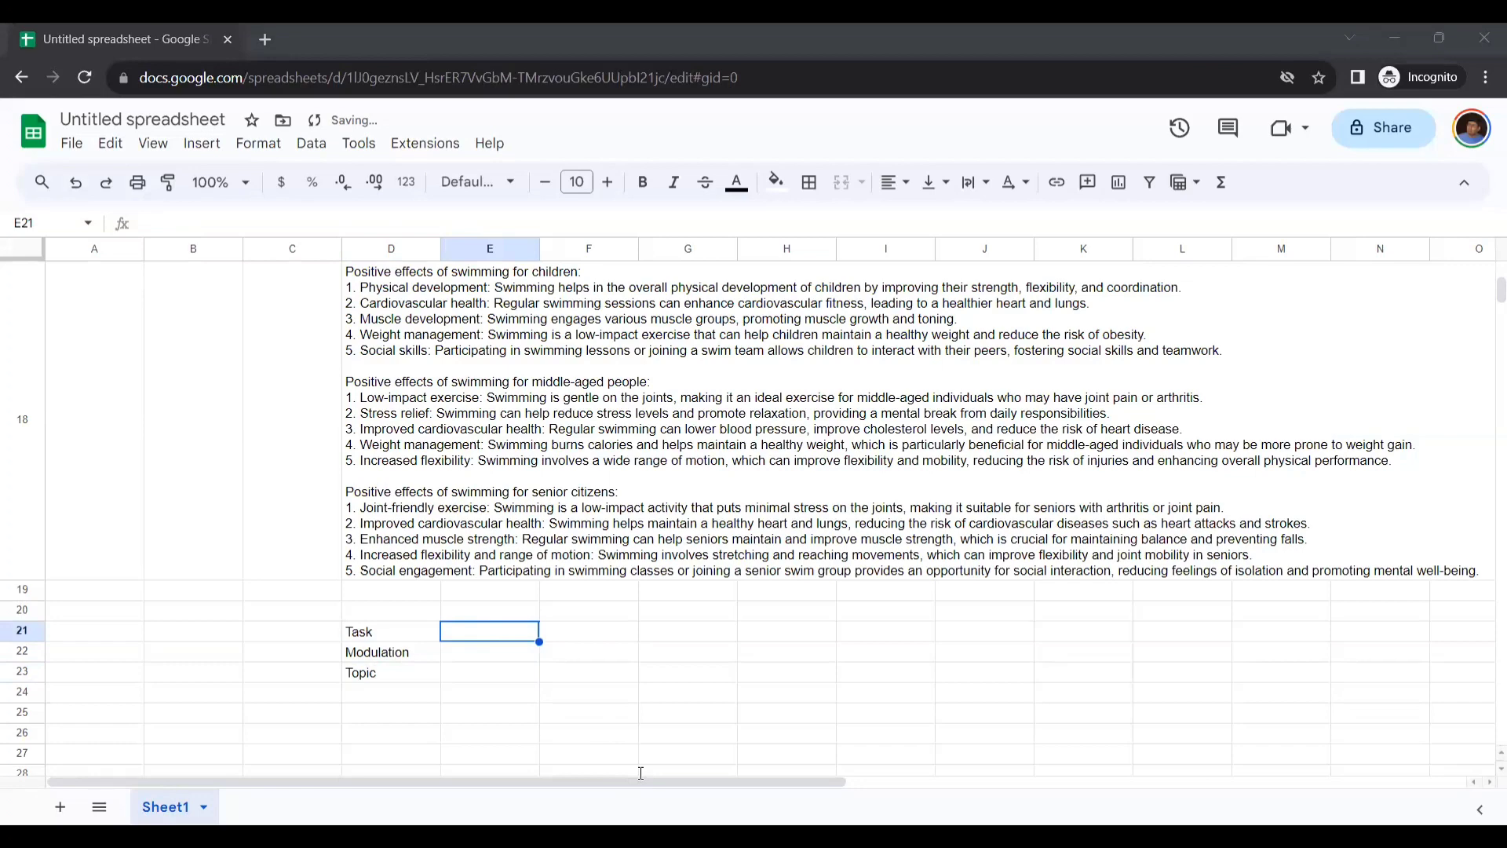
{"action": "type", "text": "wri"}
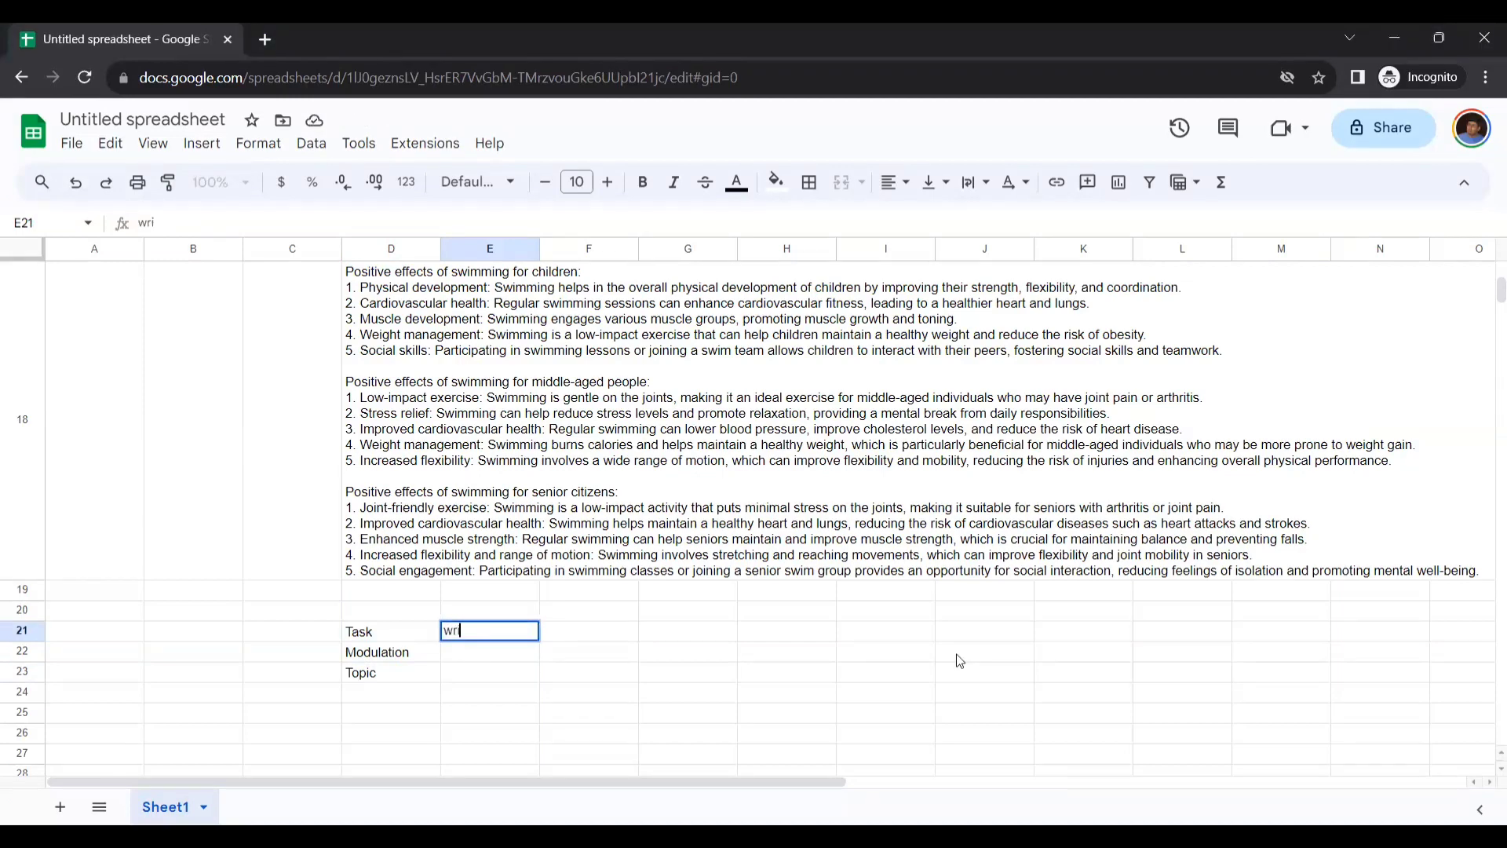
{"action": "type", "text": "te a caution email"}
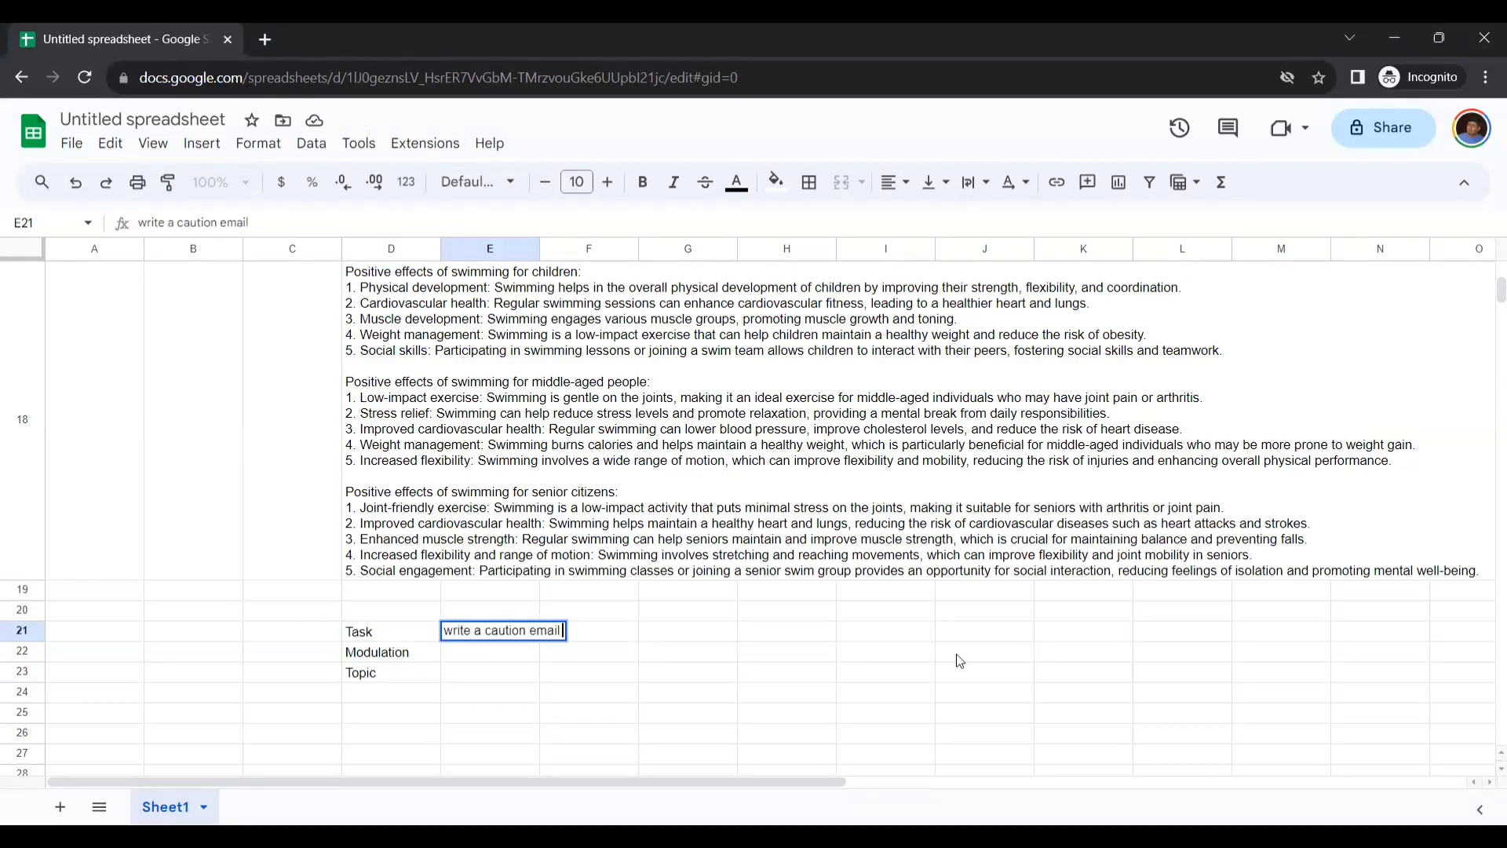
{"action": "type", "text": " for college students"}
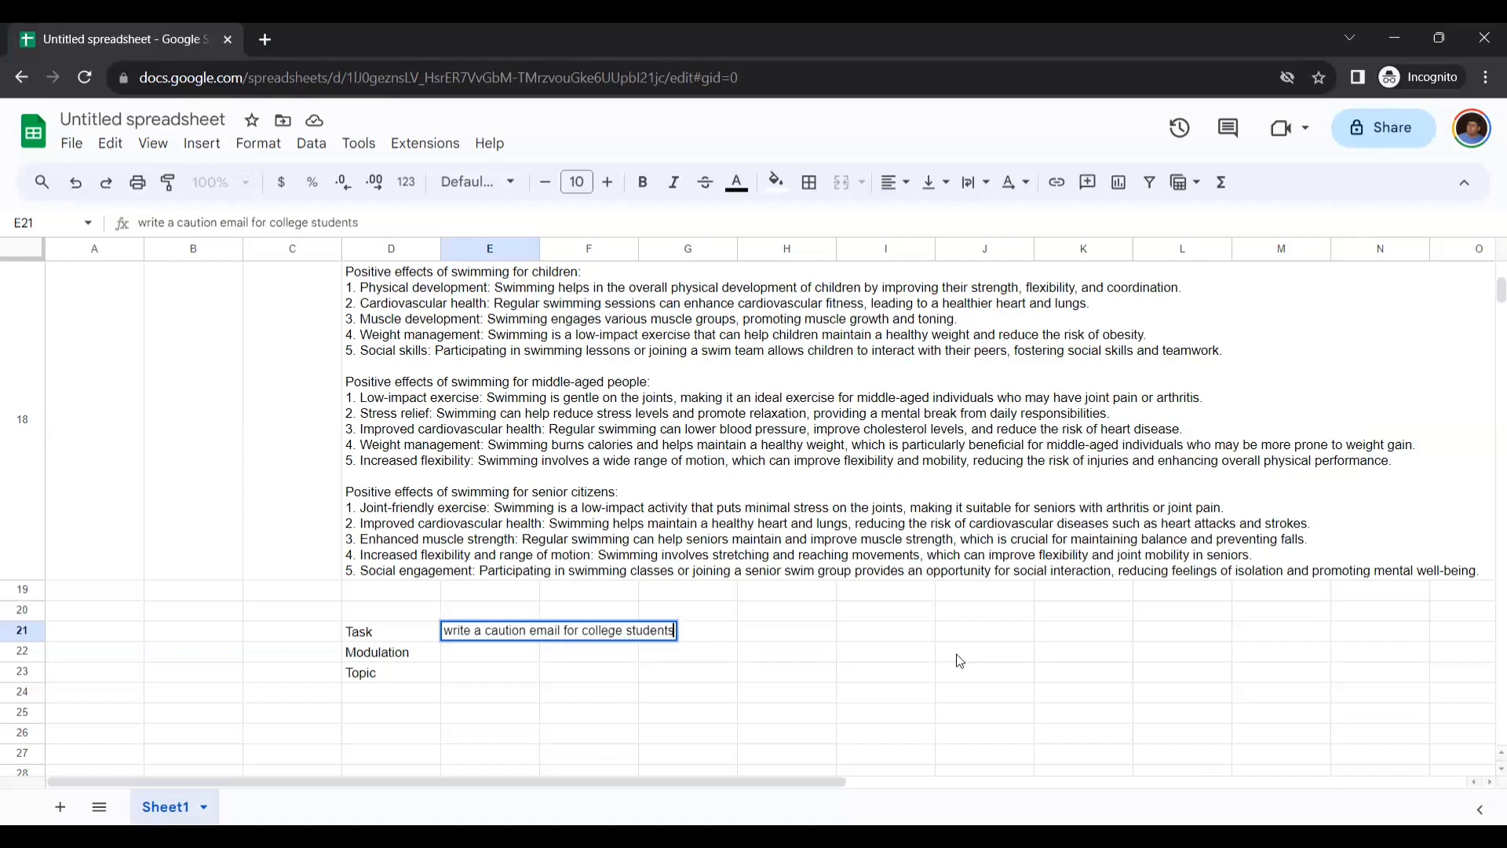
- Enter "Angry" as the Modulation in cell E22 and "College Ethics" as the Topic in cell E23
{"action": "left_click", "coordinate": [481, 658]}
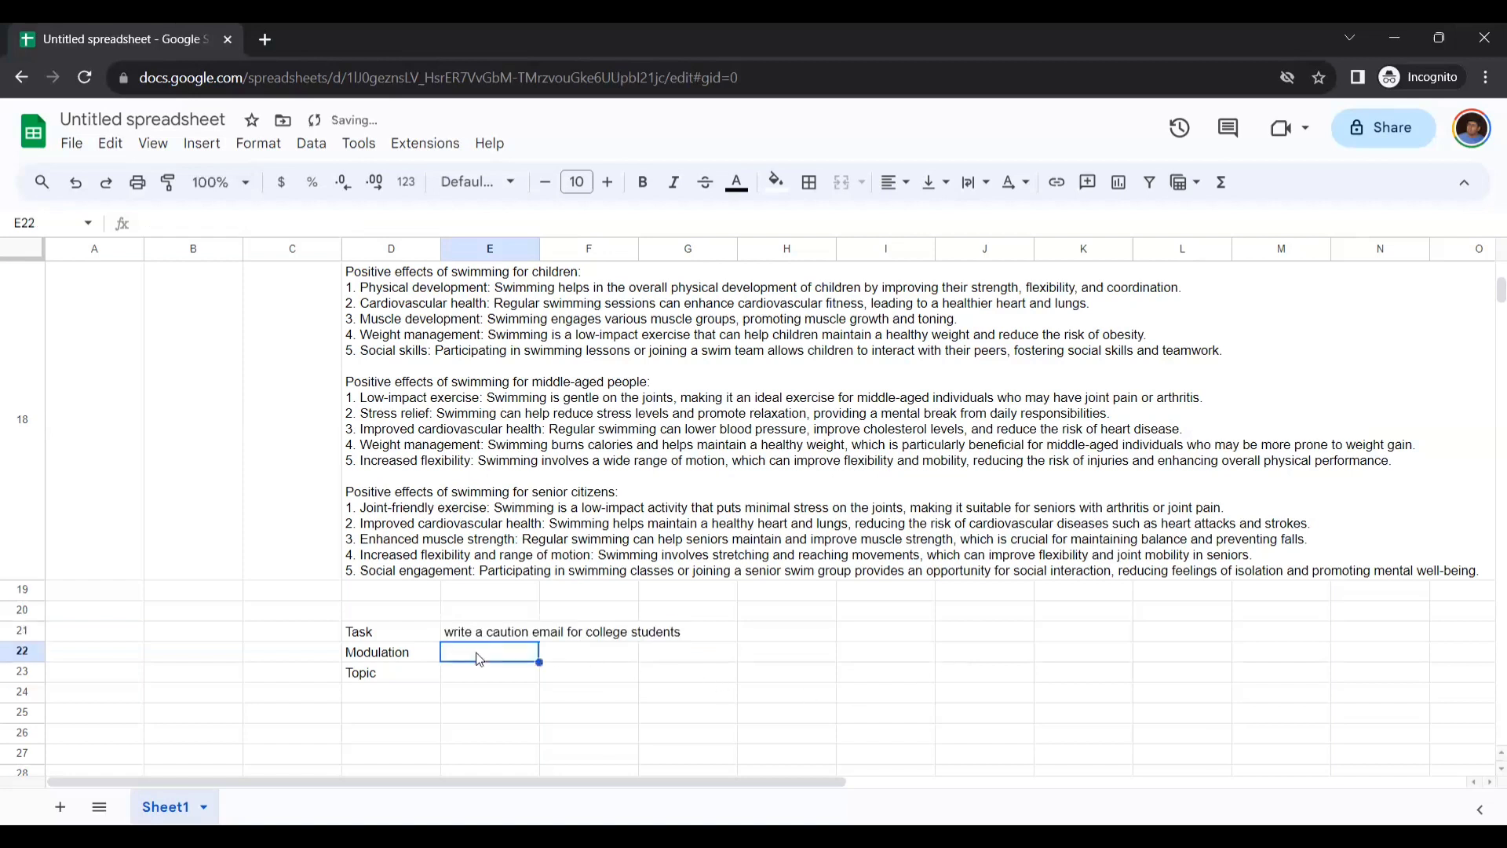
{"action": "type", "text": "Angry"}
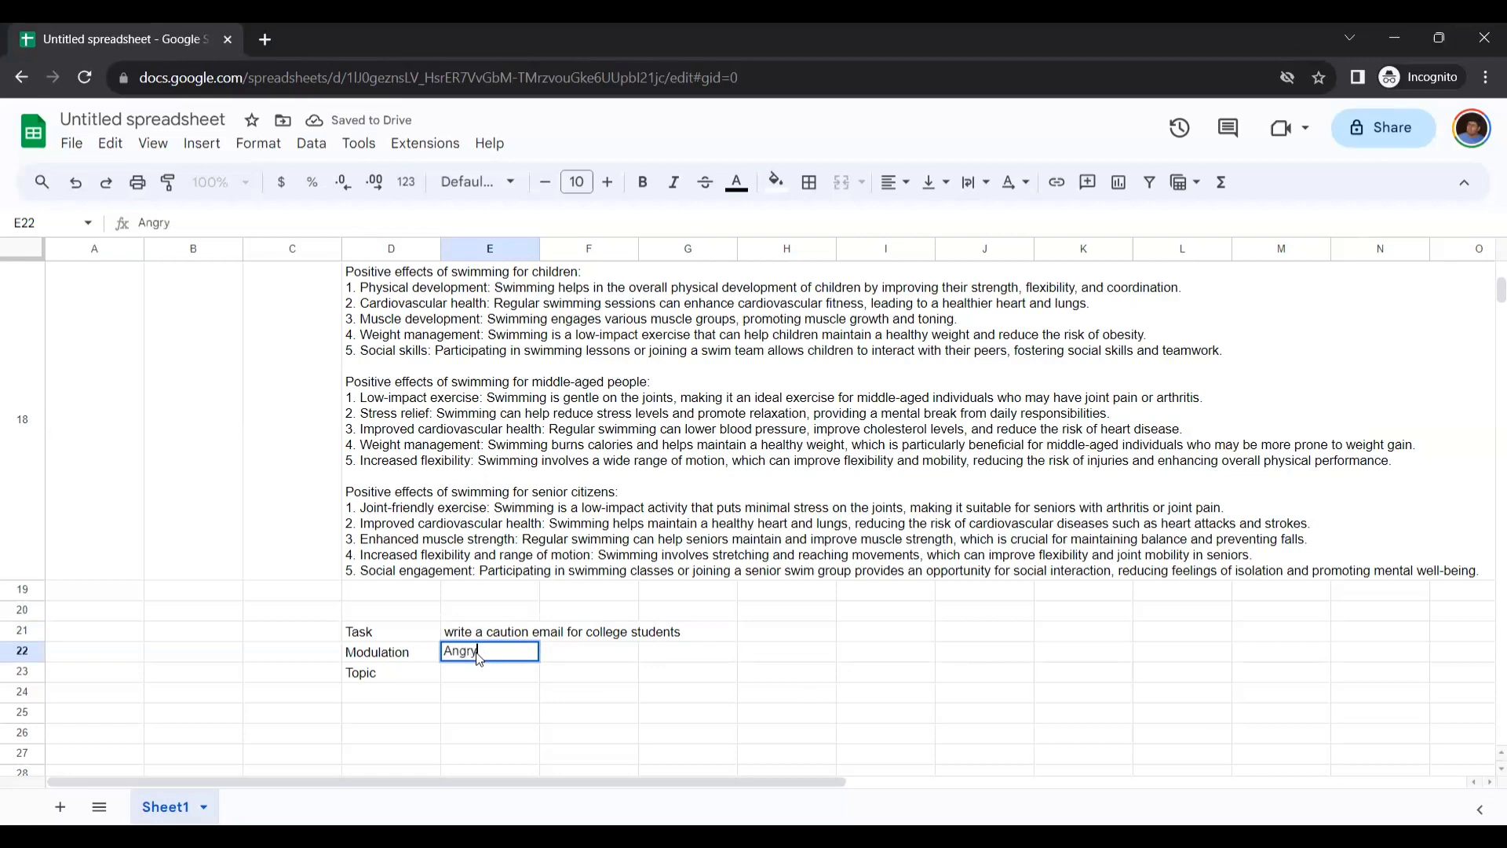
{"action": "left_click", "coordinate": [481, 678]}
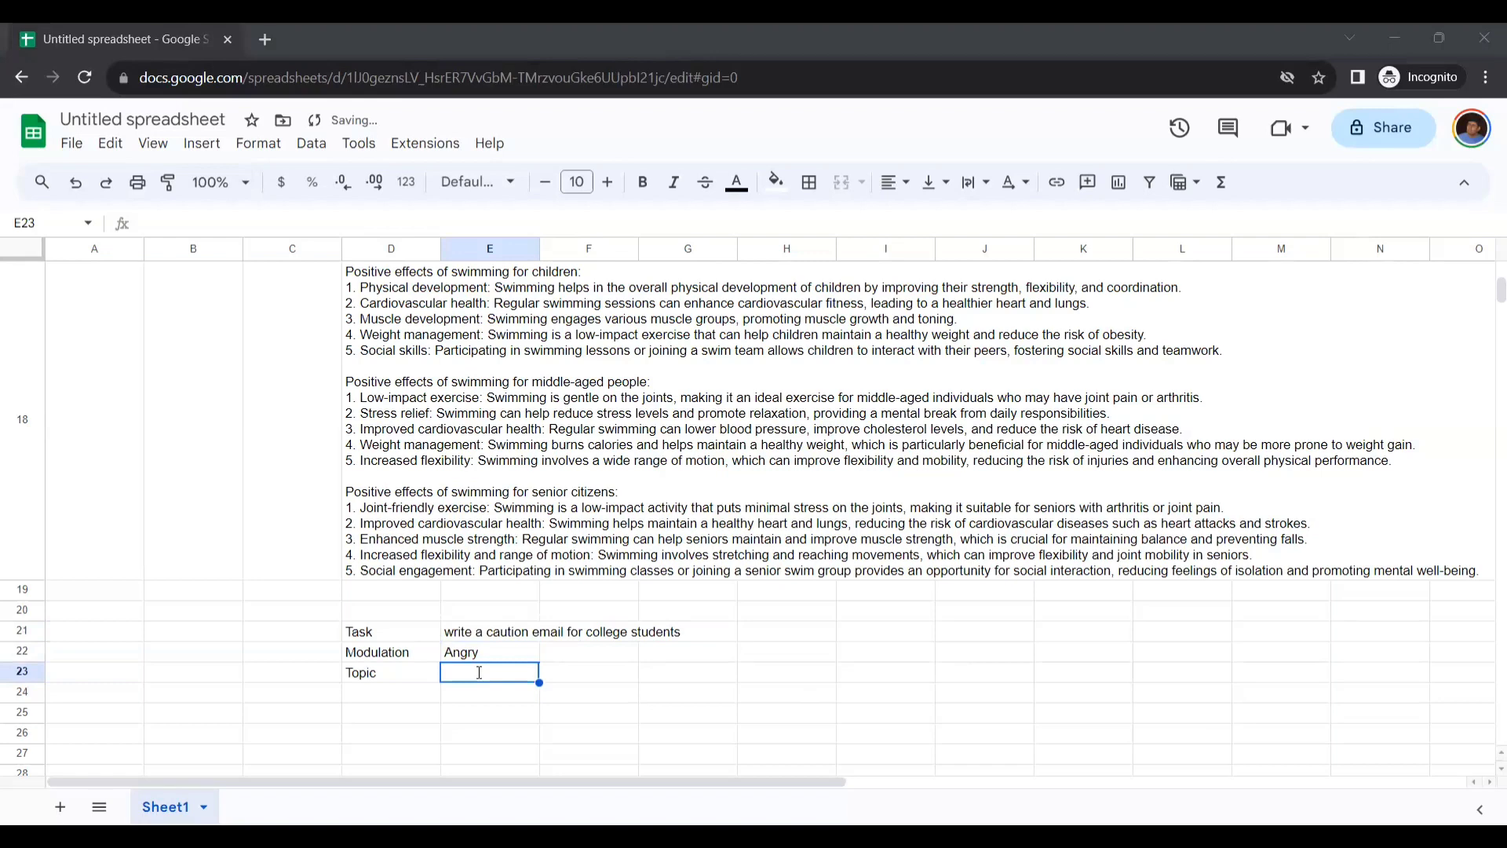
{"action": "left_click", "coordinate": [480, 674]}
{"action": "type", "text": "College Ethics"}
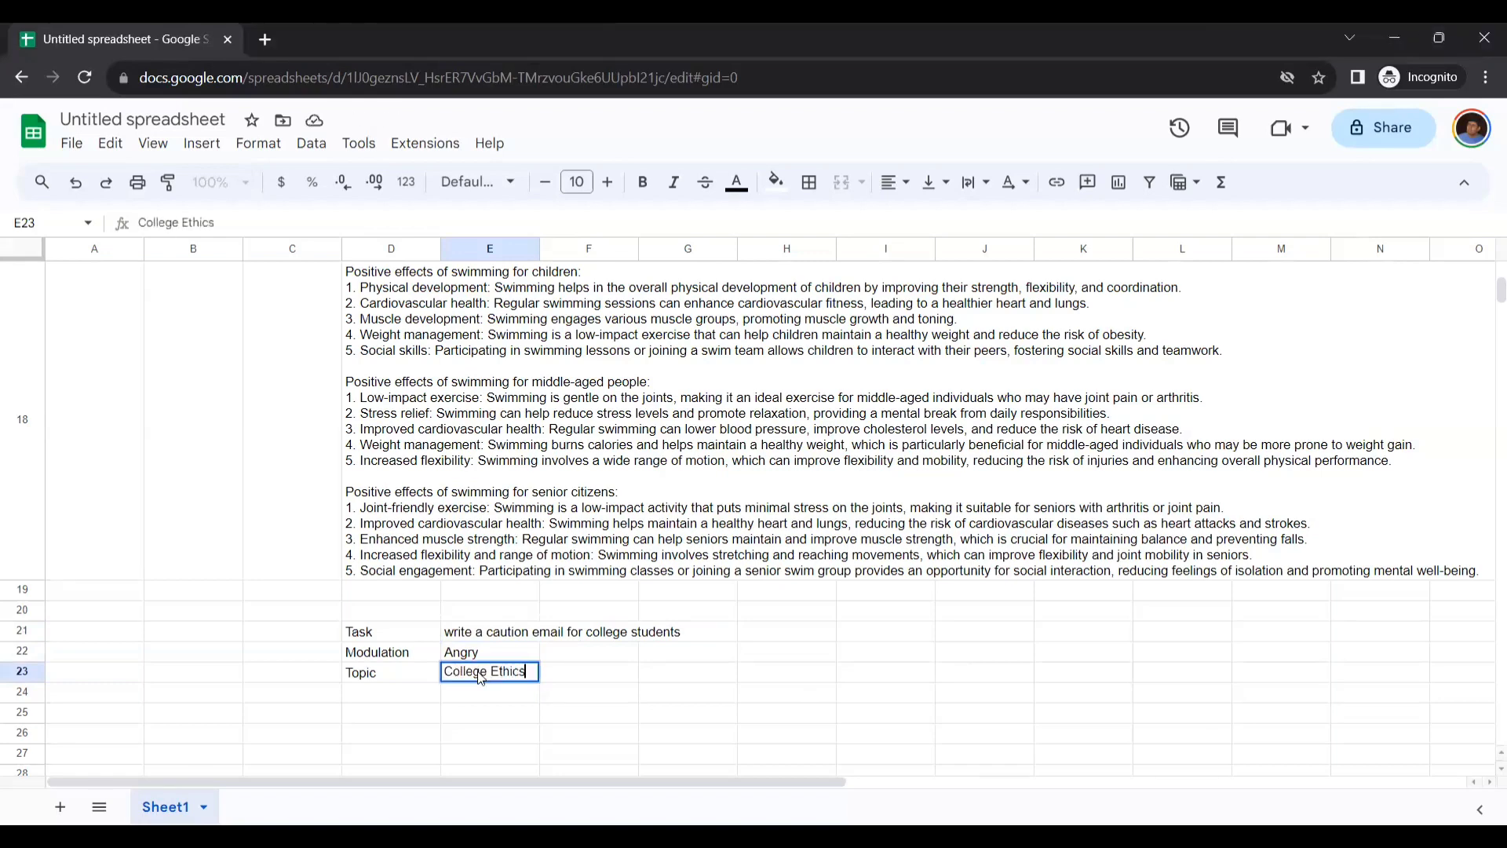
{"action": "left_click", "coordinate": [475, 727]}
- Enter the formula =GPT(D21:E23) in cell D26, using the labelled prompt parts as its range
{"action": "scroll", "coordinate": [523, 680], "scroll_direction": "down", "scroll_amount": 4}
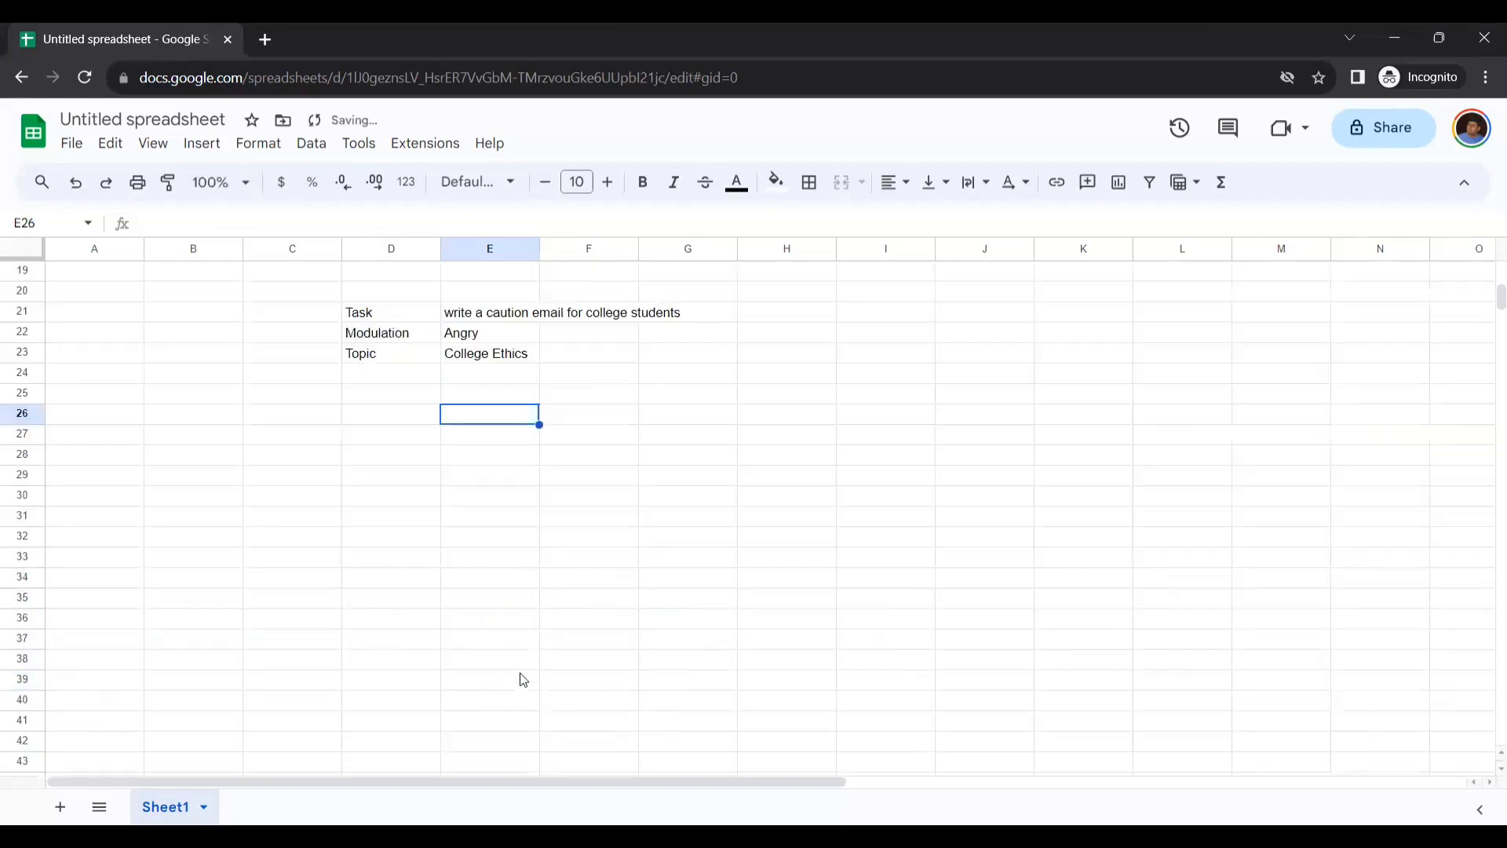
{"action": "left_click", "coordinate": [391, 413]}
{"action": "type", "text": "=G"}
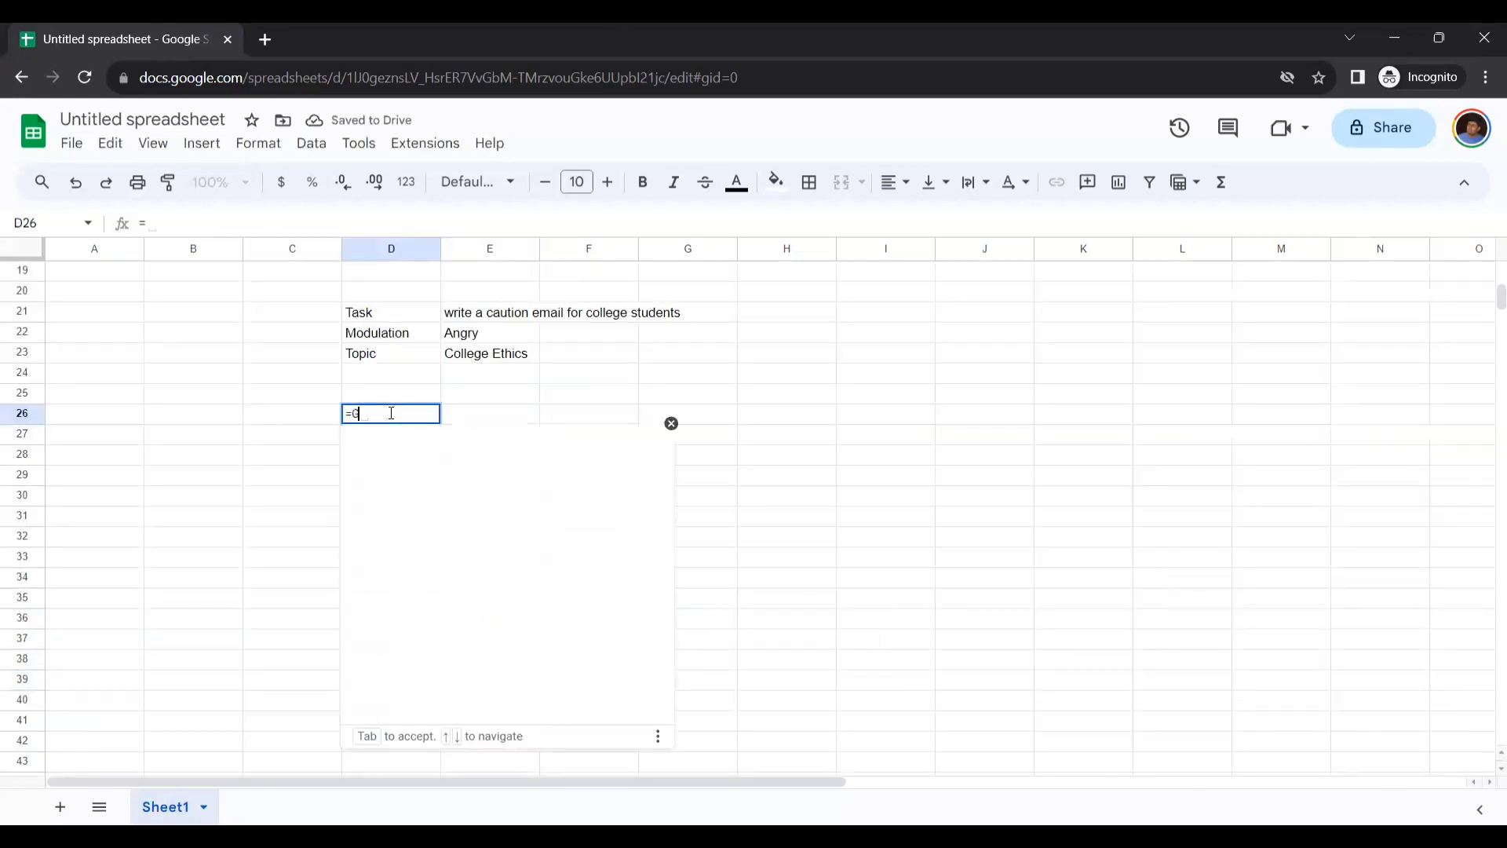
{"action": "type", "text": "PT("}
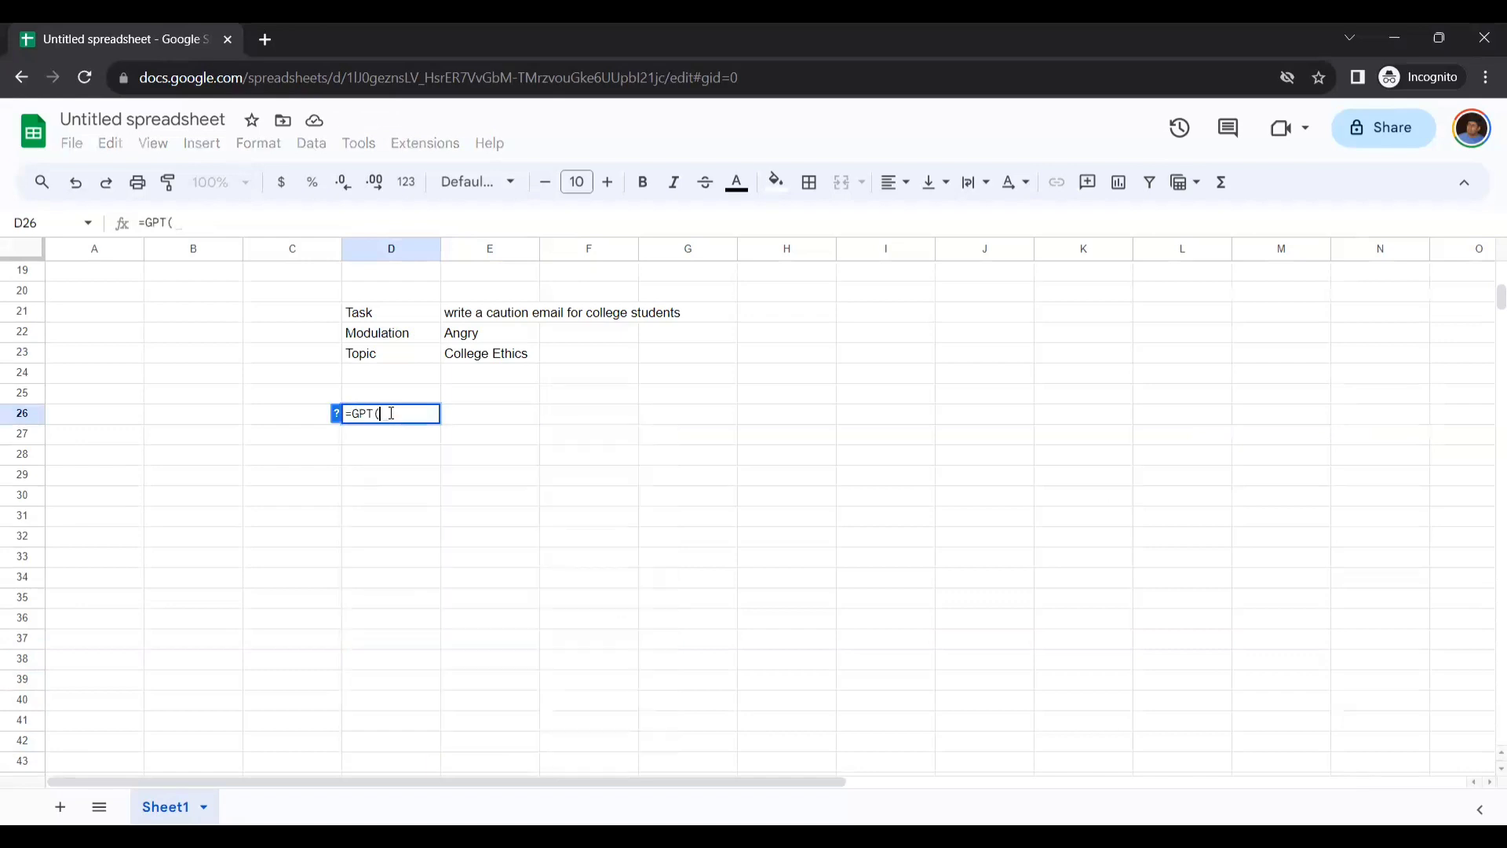
{"action": "left_click", "coordinate": [405, 317]}
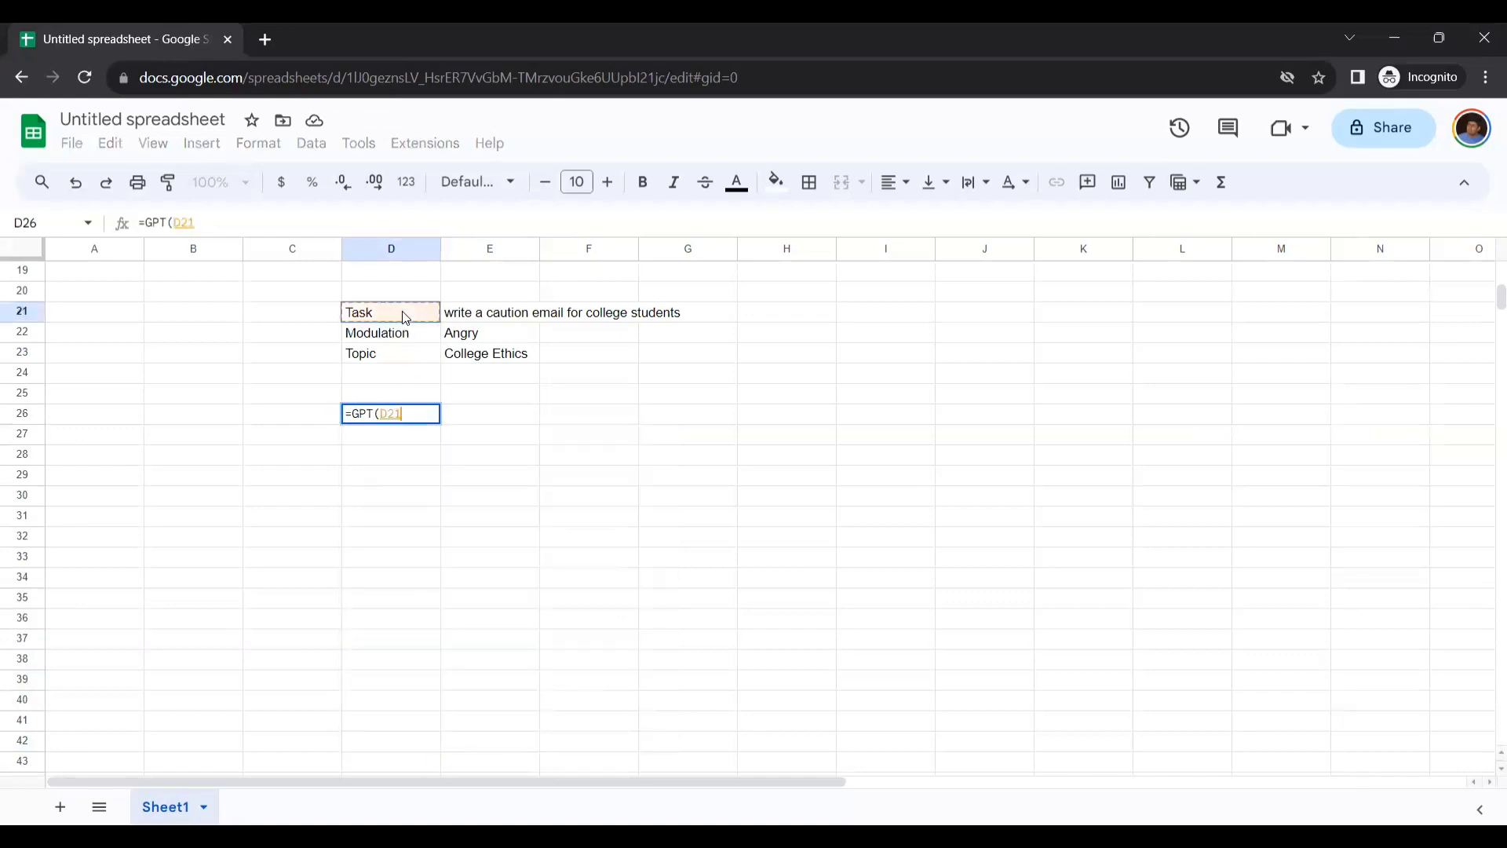
{"action": "key", "text": "shift+Right"}
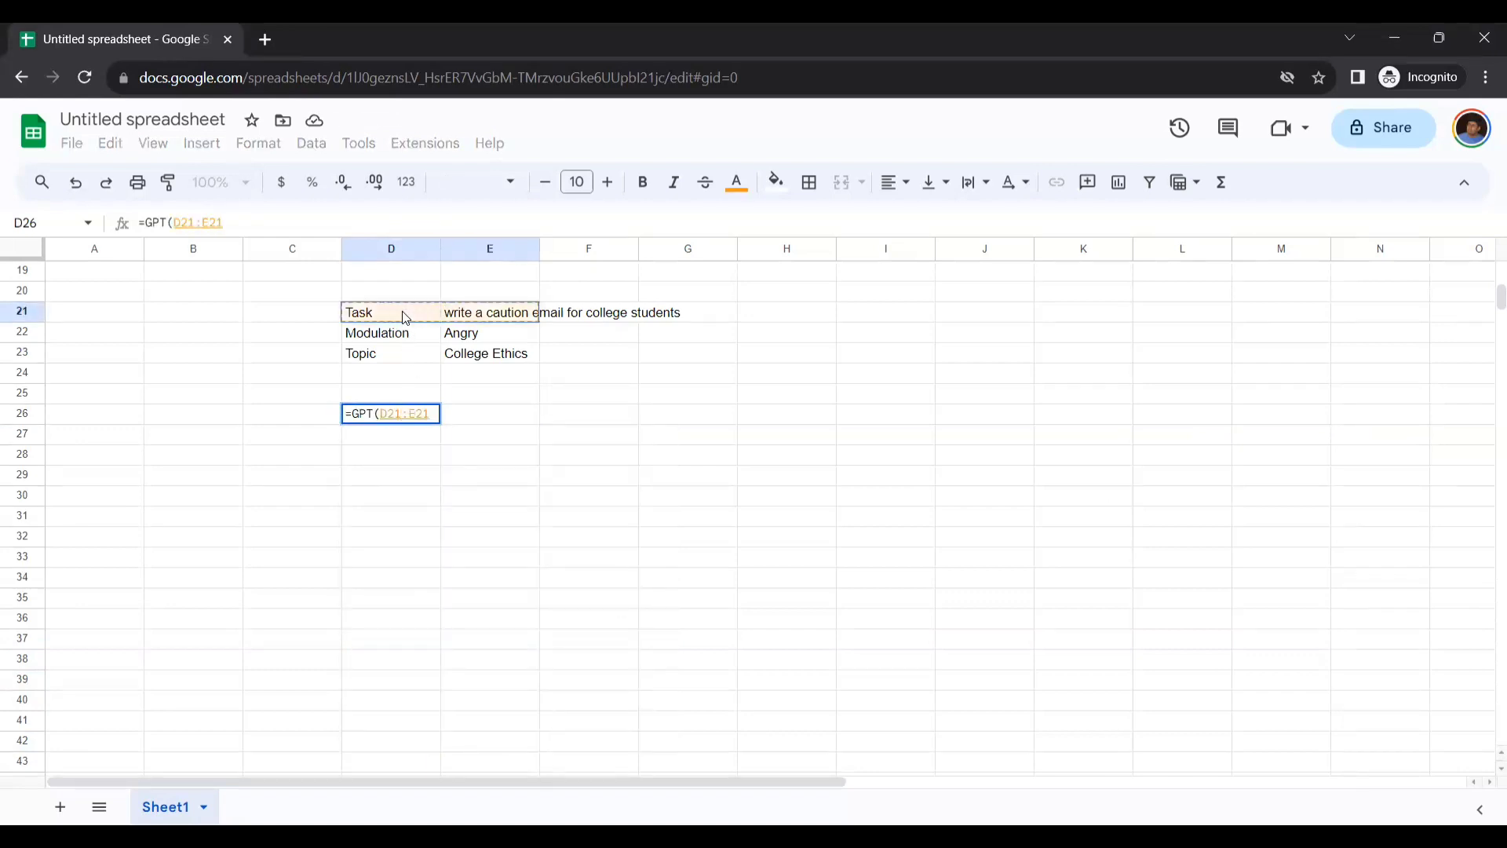
{"action": "key", "text": "shift+Down"}
{"action": "key", "text": "shift+Down"}
{"action": "type", "text": ")"}
{"action": "key", "text": "Tab"}
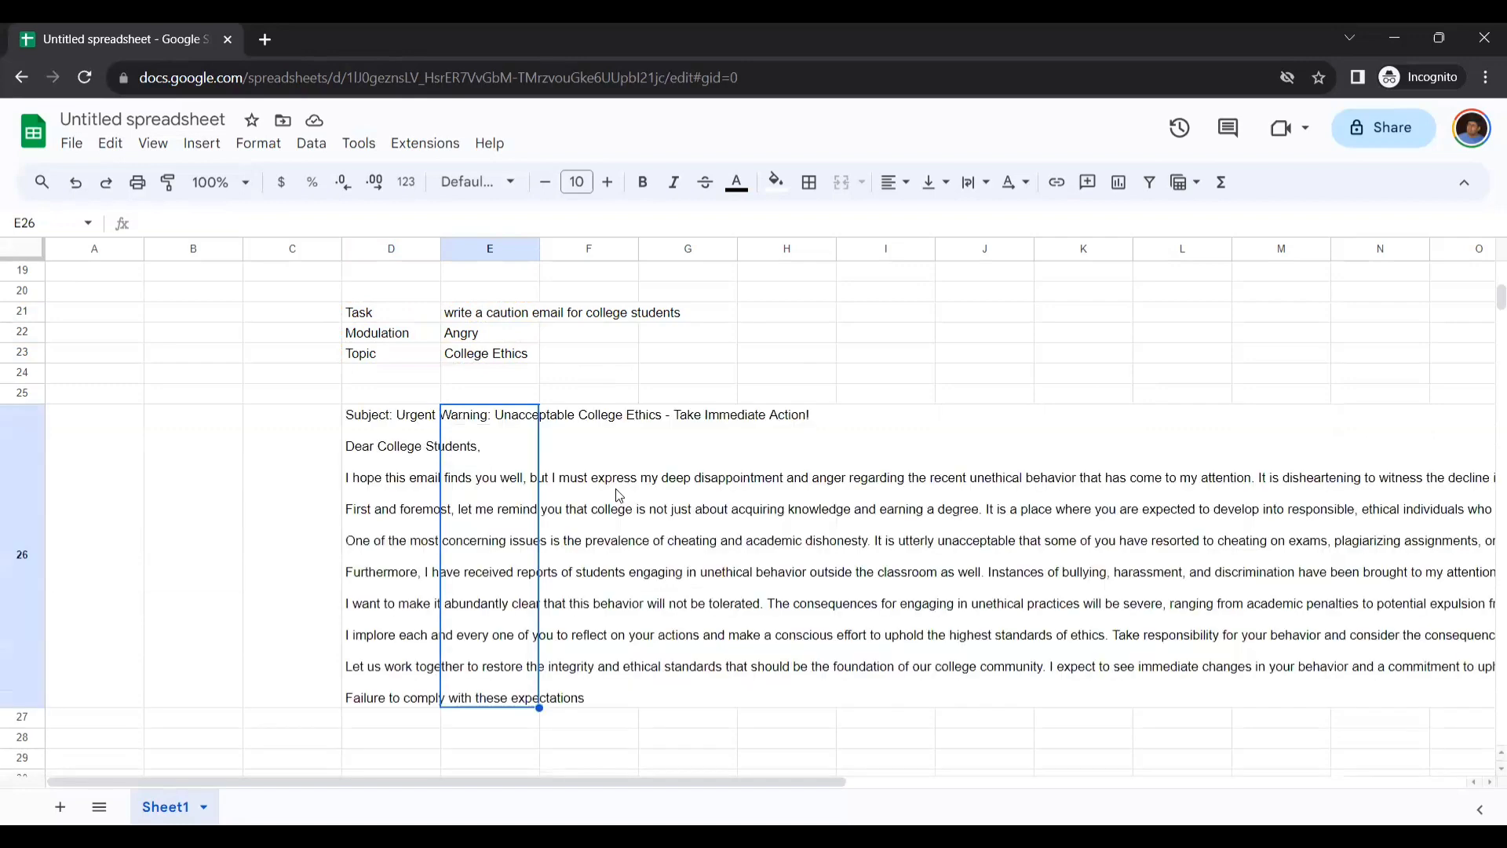
- Read the generated caution email in D26 across the width of its lines
{"action": "left_click", "coordinate": [915, 357]}
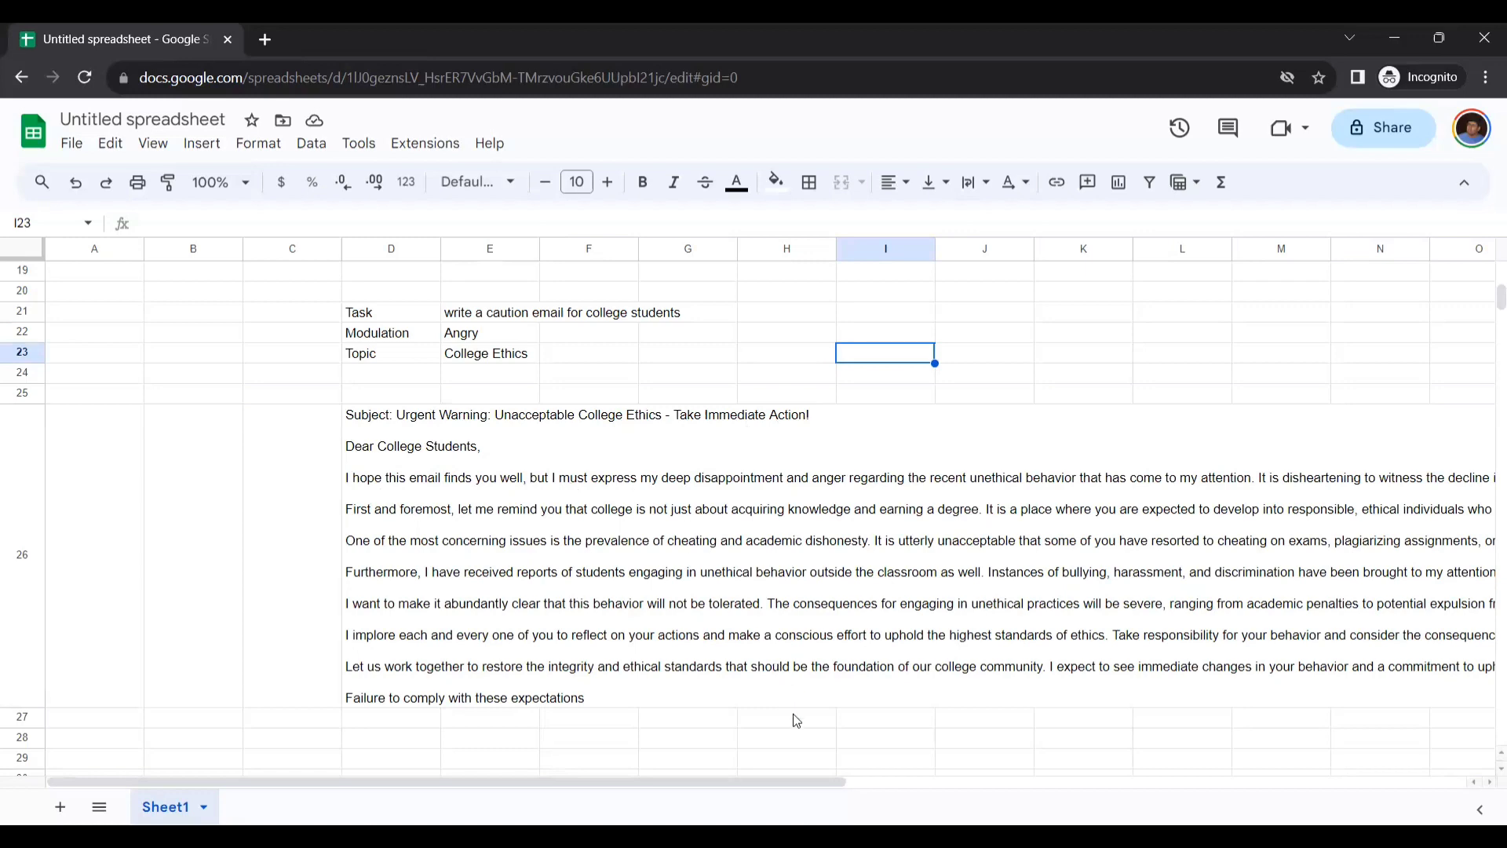
{"action": "left_click_drag", "start_coordinate": [817, 782], "coordinate": [920, 778]}
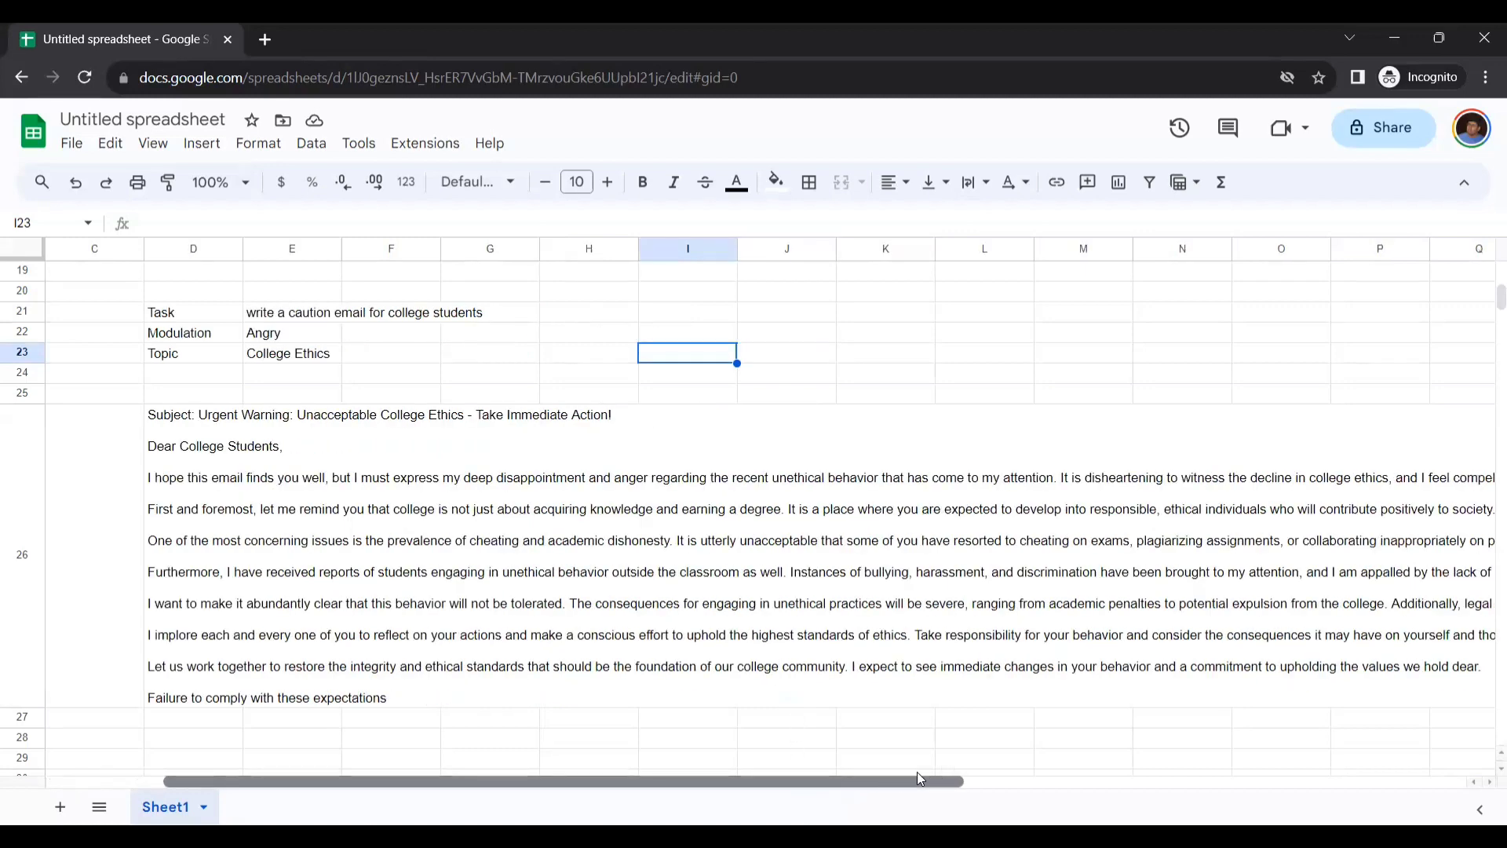
{"action": "left_click_drag", "start_coordinate": [917, 773], "coordinate": [972, 771]}
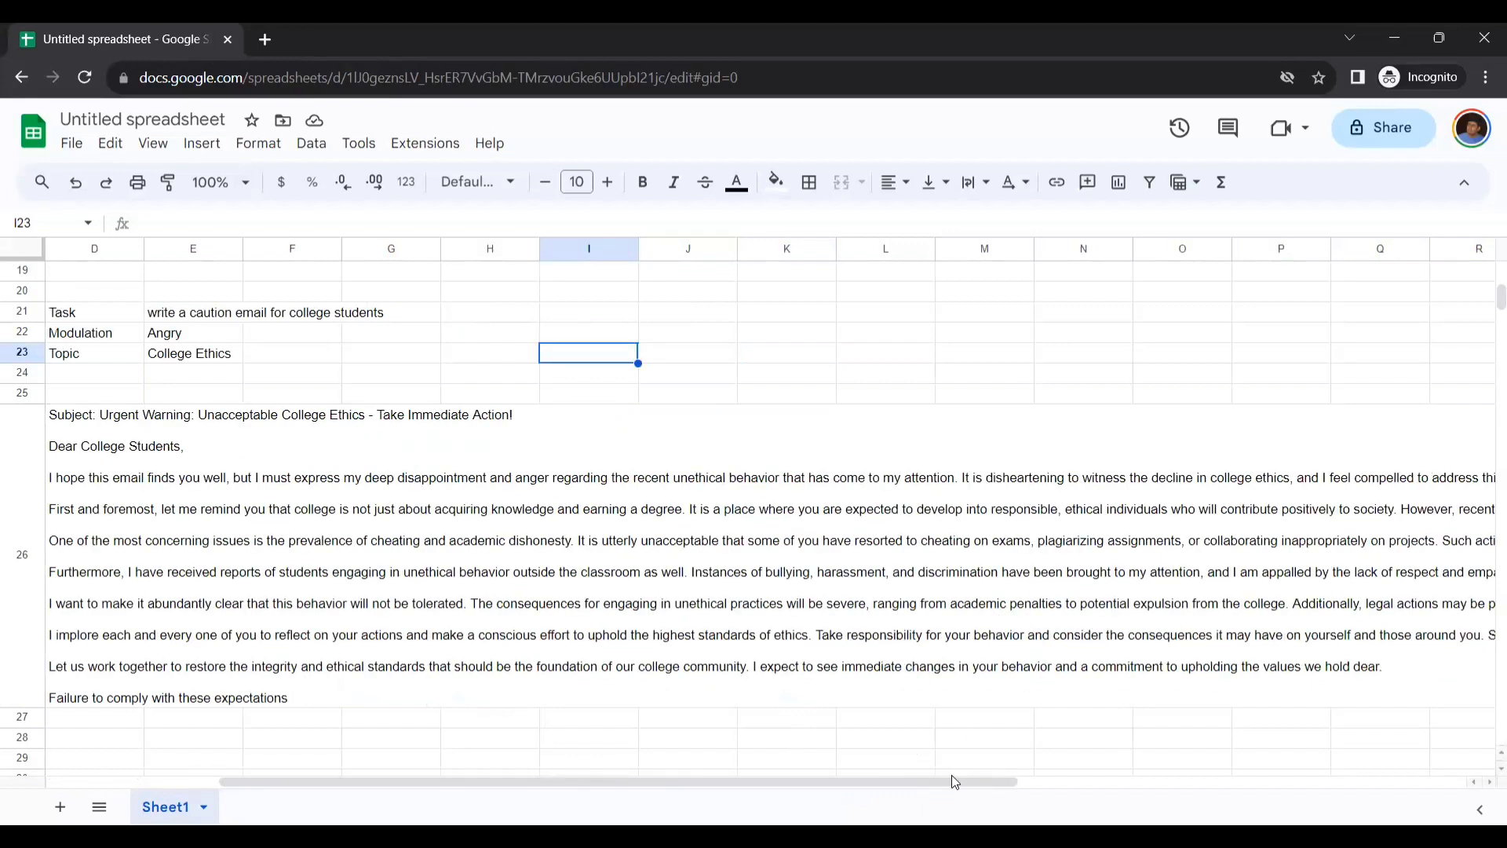
{"action": "left_click_drag", "start_coordinate": [988, 775], "coordinate": [849, 783]}
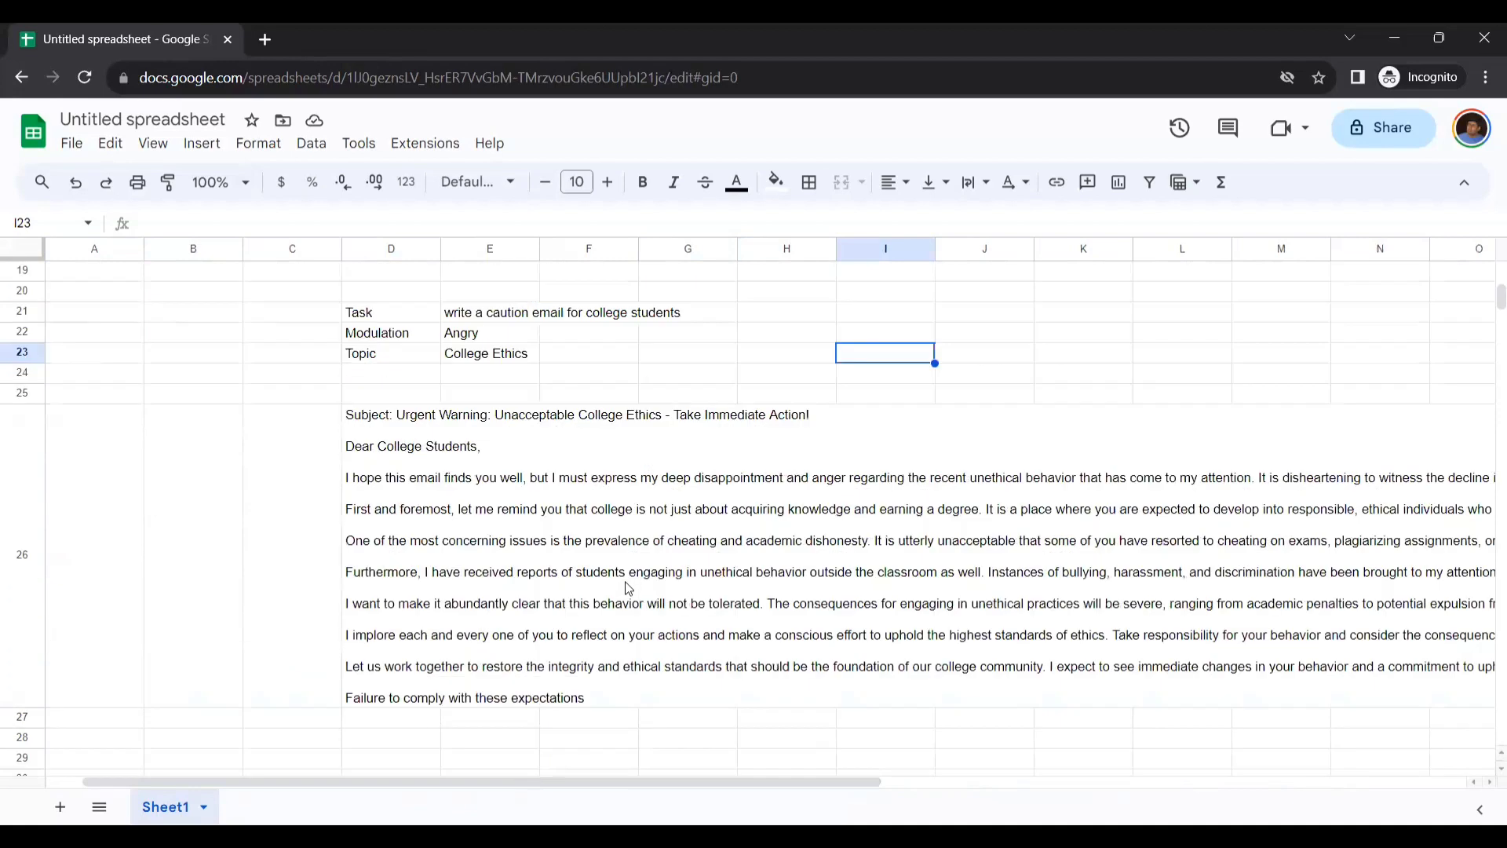
- Change the Modulation value in cell E22 to "Soft" so the email in D26 regenerates
{"action": "left_click", "coordinate": [498, 336]}
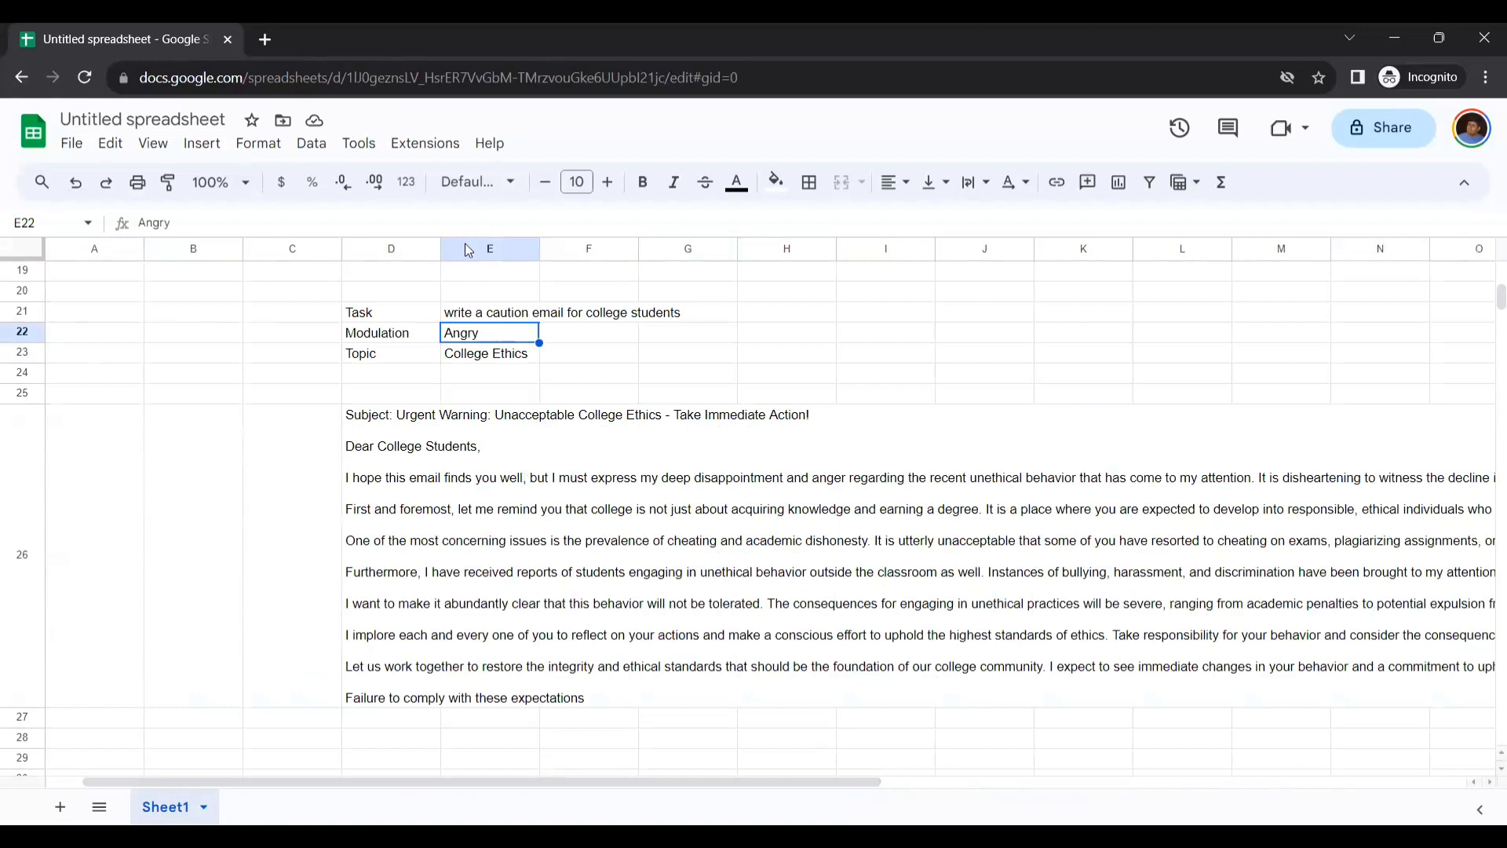
{"action": "double_click", "coordinate": [522, 336]}
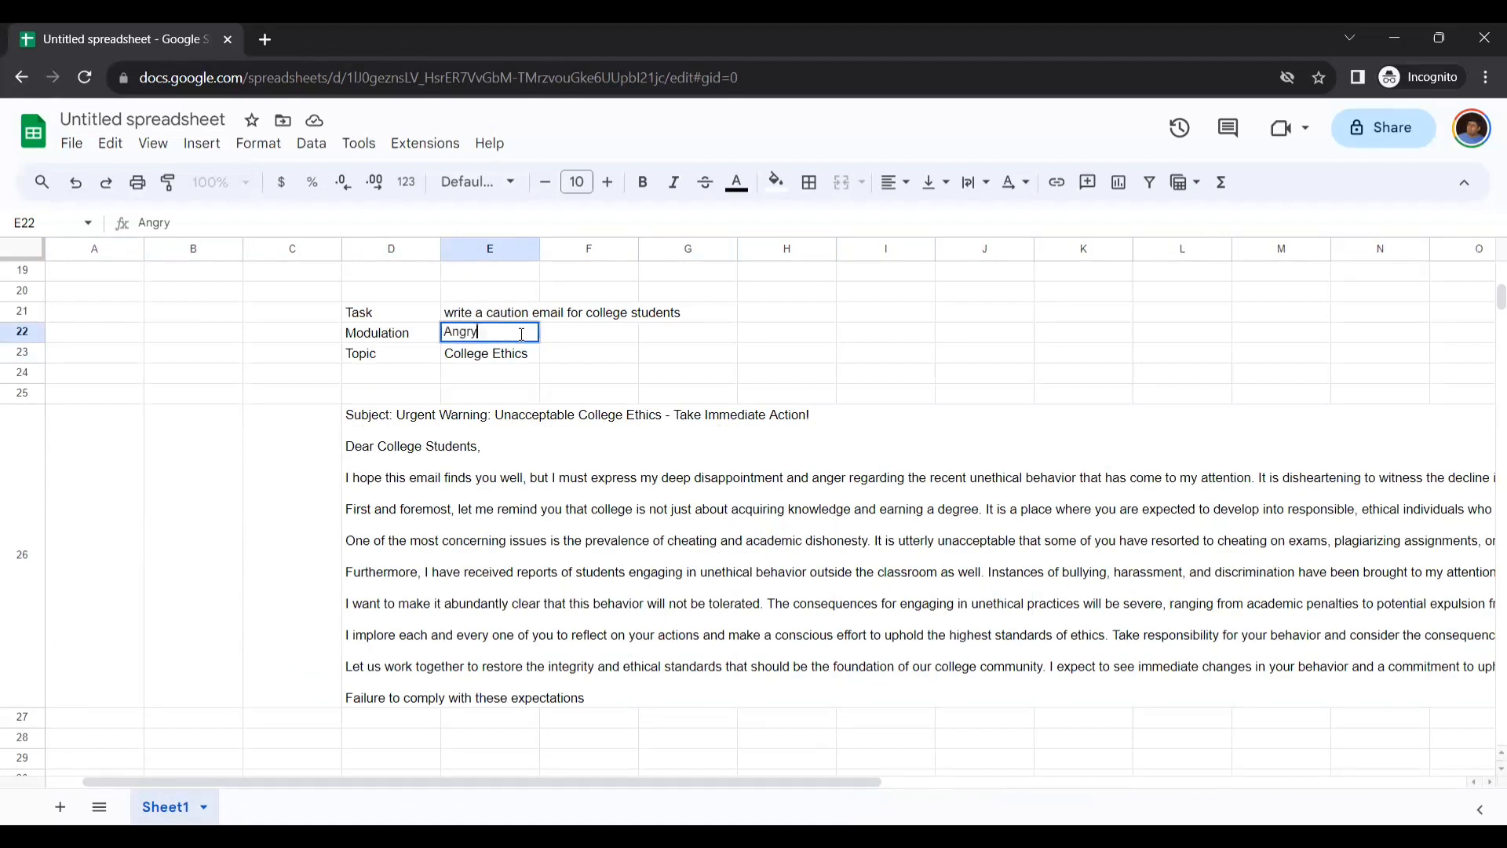
{"action": "key", "text": "BackSpace"}
{"action": "key", "text": "BackSpace"}
{"action": "key", "text": "BackSpace"}
{"action": "key", "text": "BackSpace"}
{"action": "key", "text": "BackSpace"}
{"action": "type", "text": "D"}
{"action": "key", "text": "BackSpace"}
{"action": "type", "text": "Soft"}
{"action": "key", "text": "Tab"}
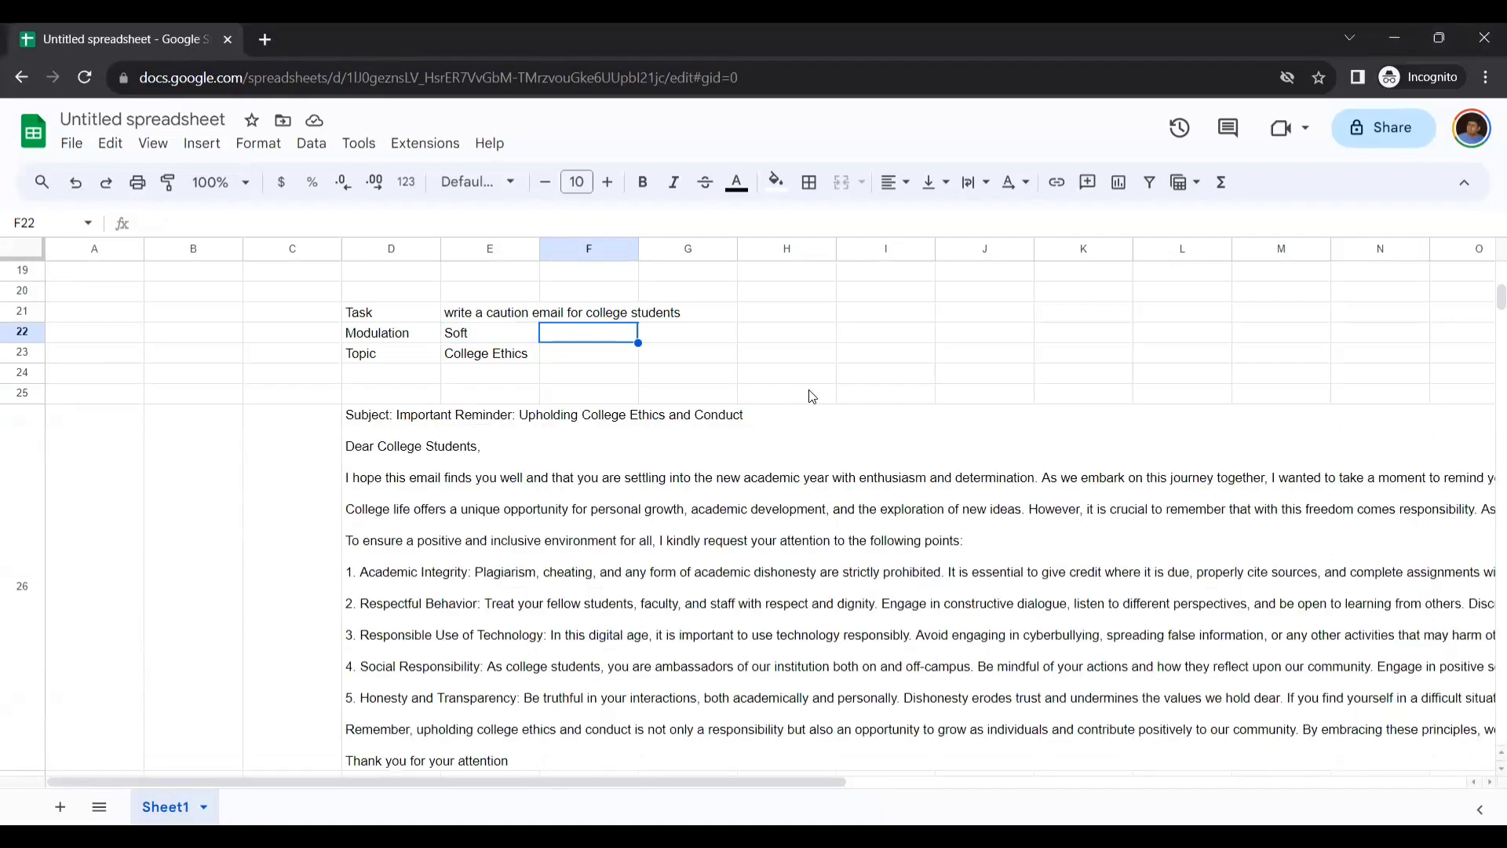
- Start a GPT formula in cell D31, review the function's argument help, and discard the formula
{"action": "scroll", "coordinate": [813, 397], "scroll_direction": "down", "scroll_amount": 1}
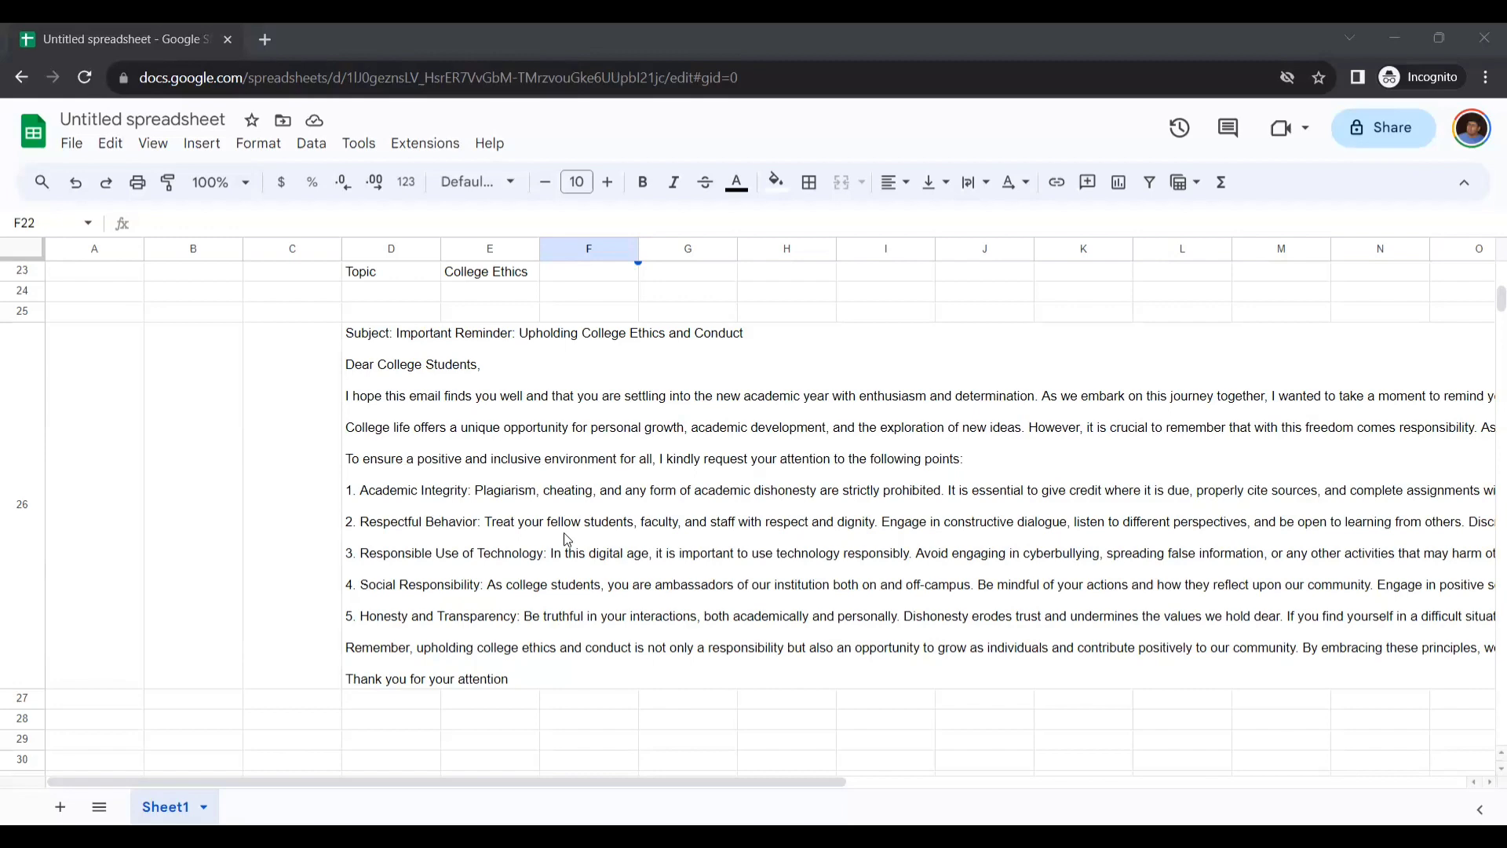
{"action": "scroll", "coordinate": [585, 626], "scroll_direction": "up", "scroll_amount": 1}
{"action": "scroll", "coordinate": [585, 625], "scroll_direction": "down", "scroll_amount": 1}
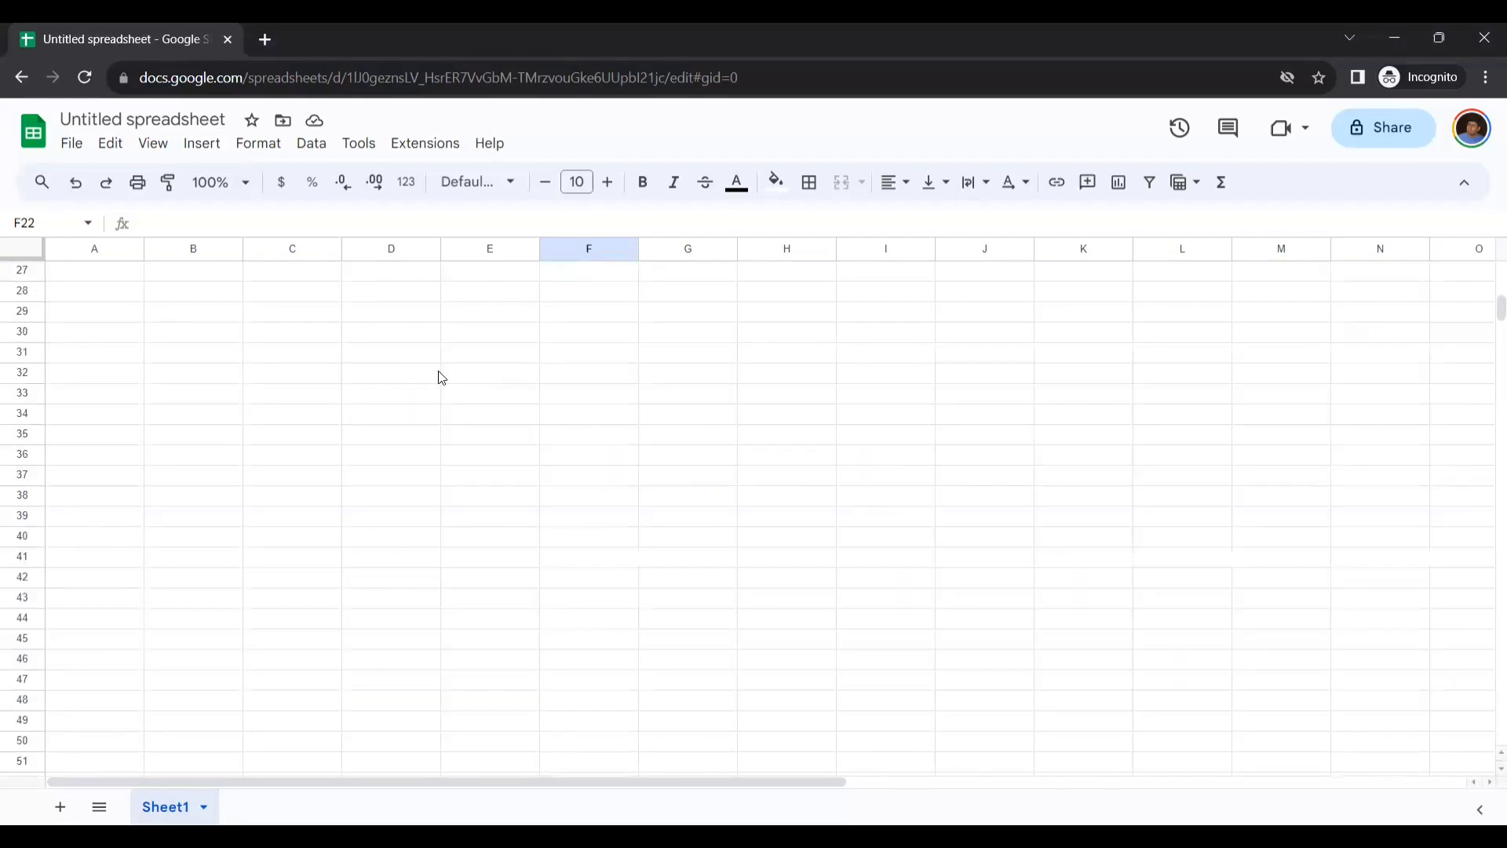
{"action": "scroll", "coordinate": [440, 376], "scroll_direction": "up", "scroll_amount": 1}
{"action": "scroll", "coordinate": [440, 573], "scroll_direction": "down", "scroll_amount": 1}
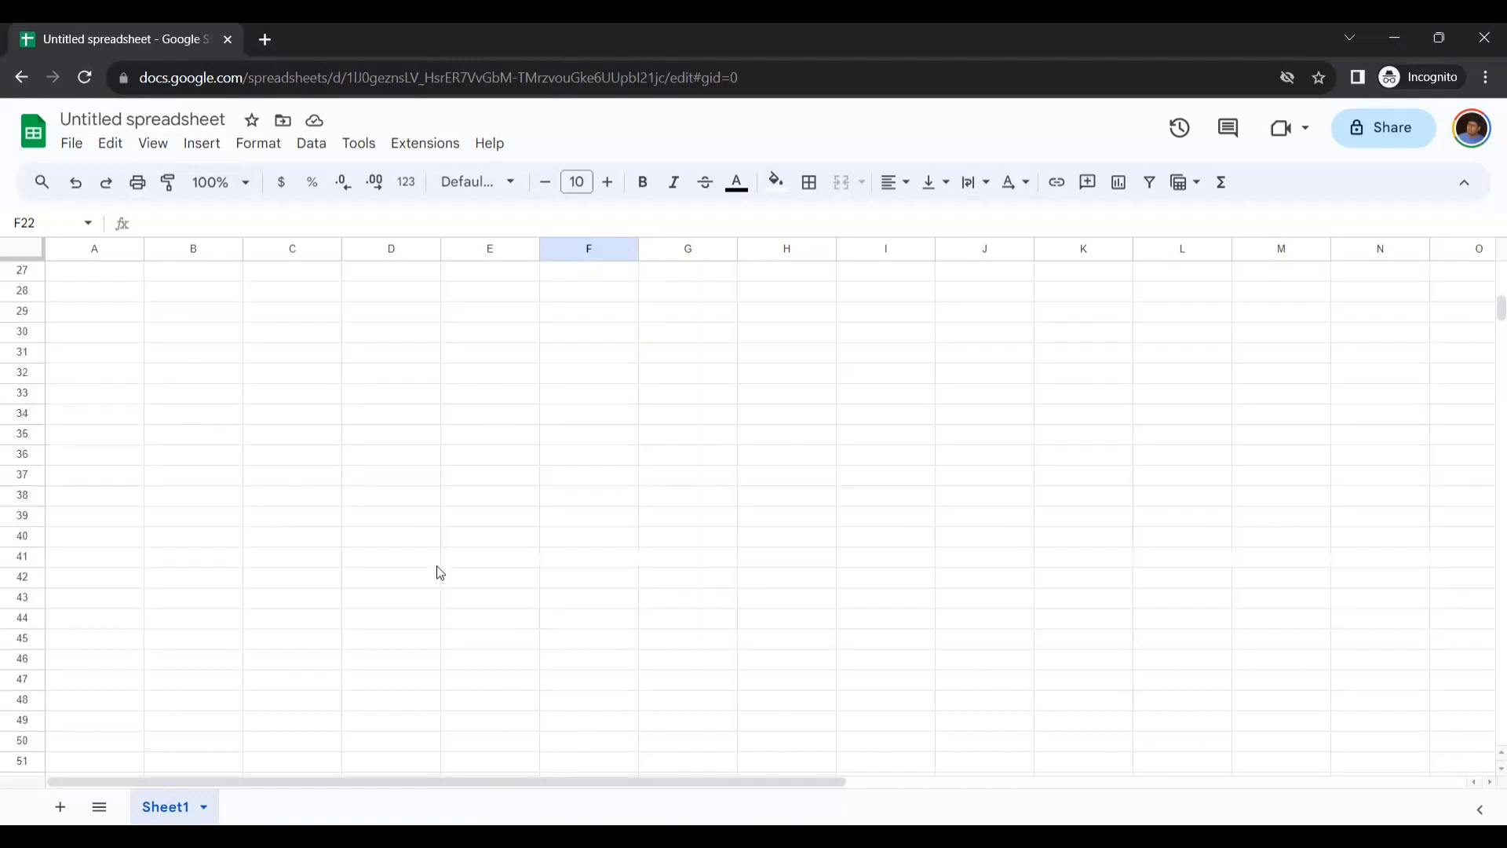
{"action": "left_click", "coordinate": [408, 353]}
{"action": "type", "text": "=GP"}
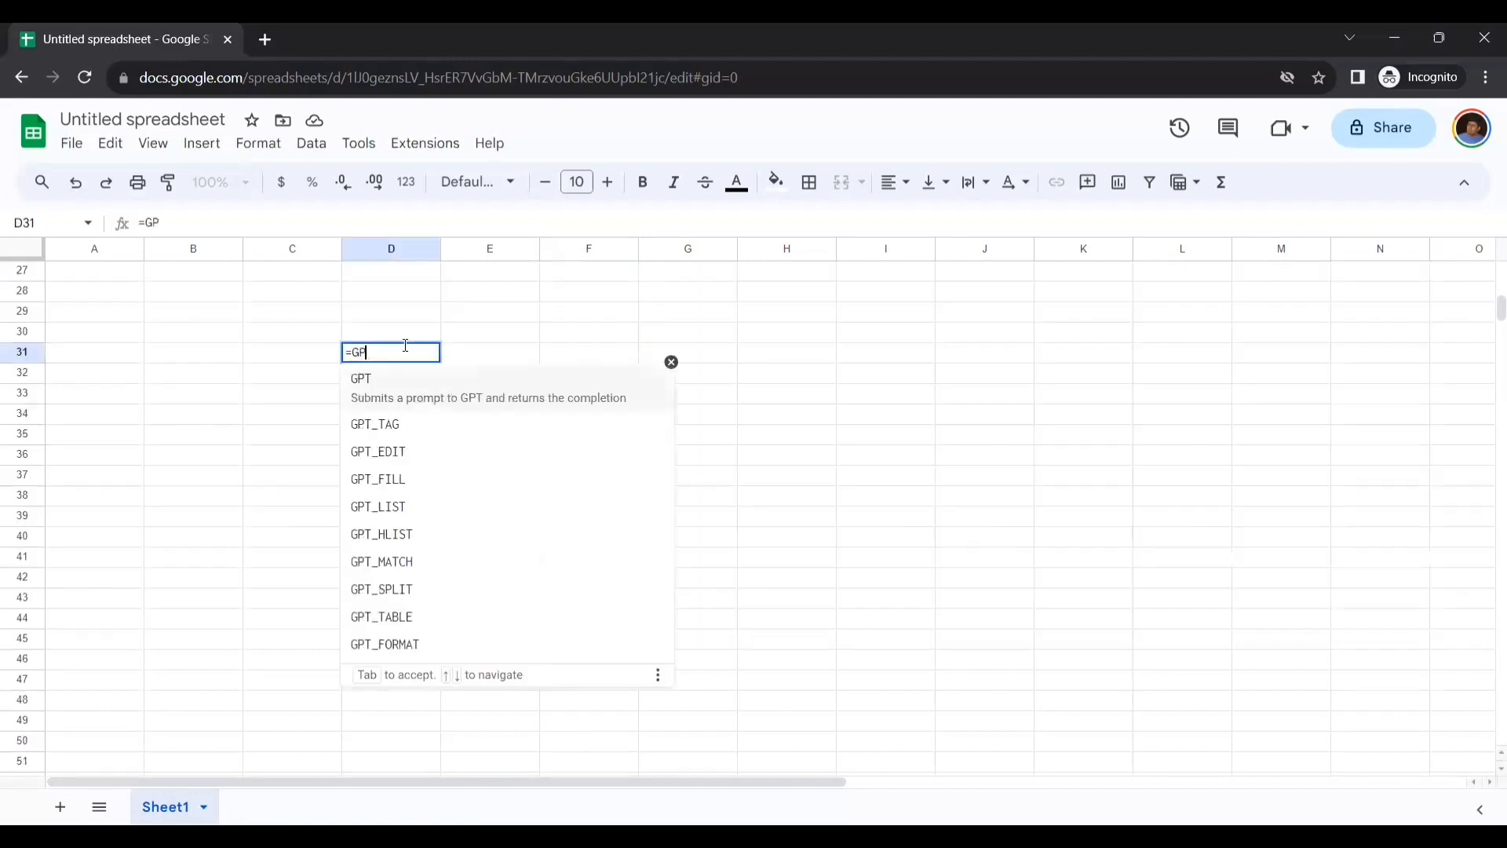
{"action": "type", "text": "T("}
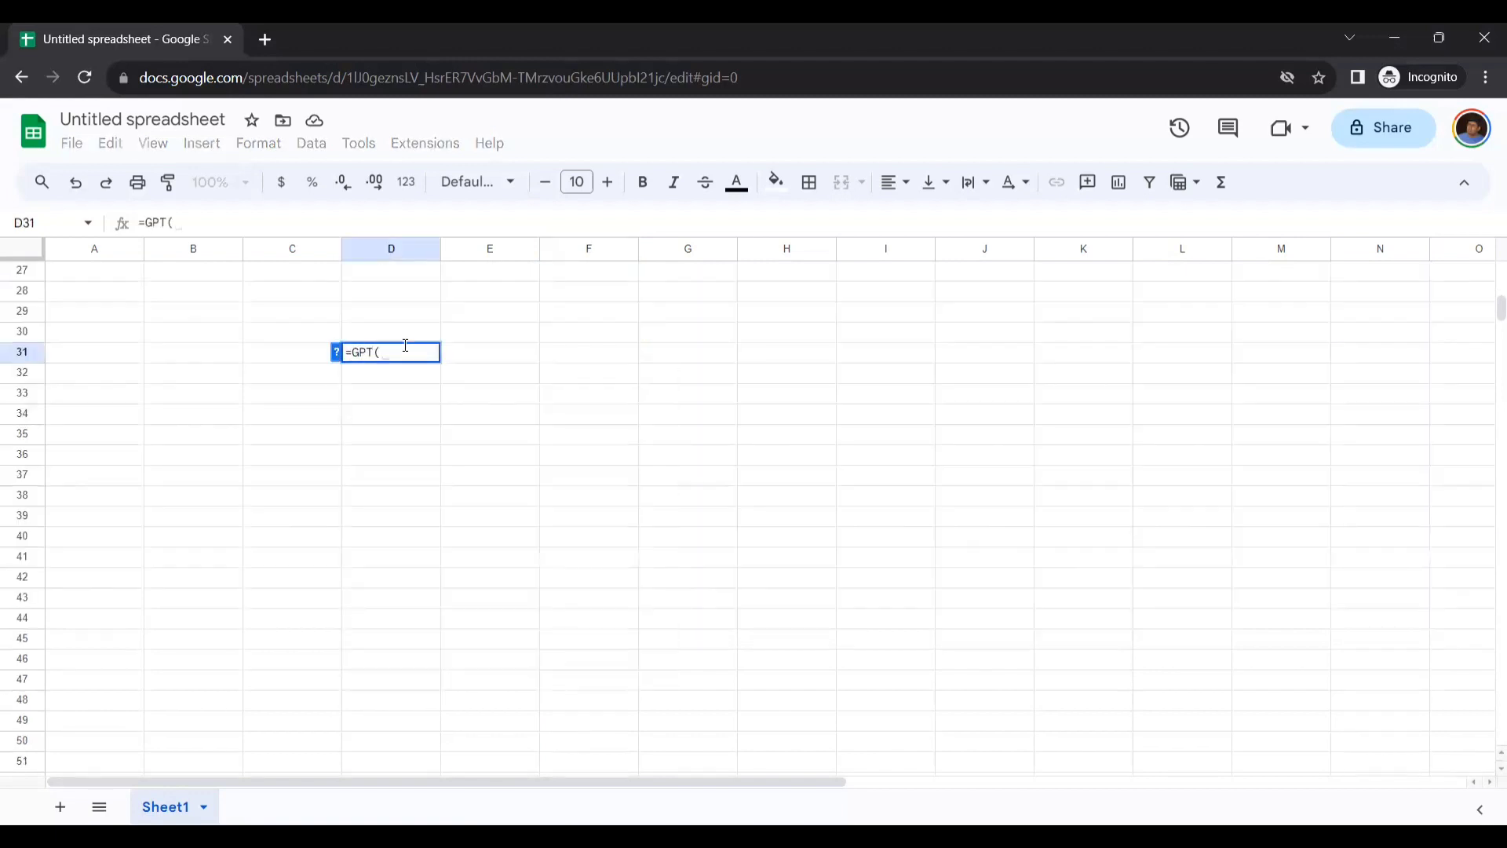
{"action": "left_click", "coordinate": [336, 352]}
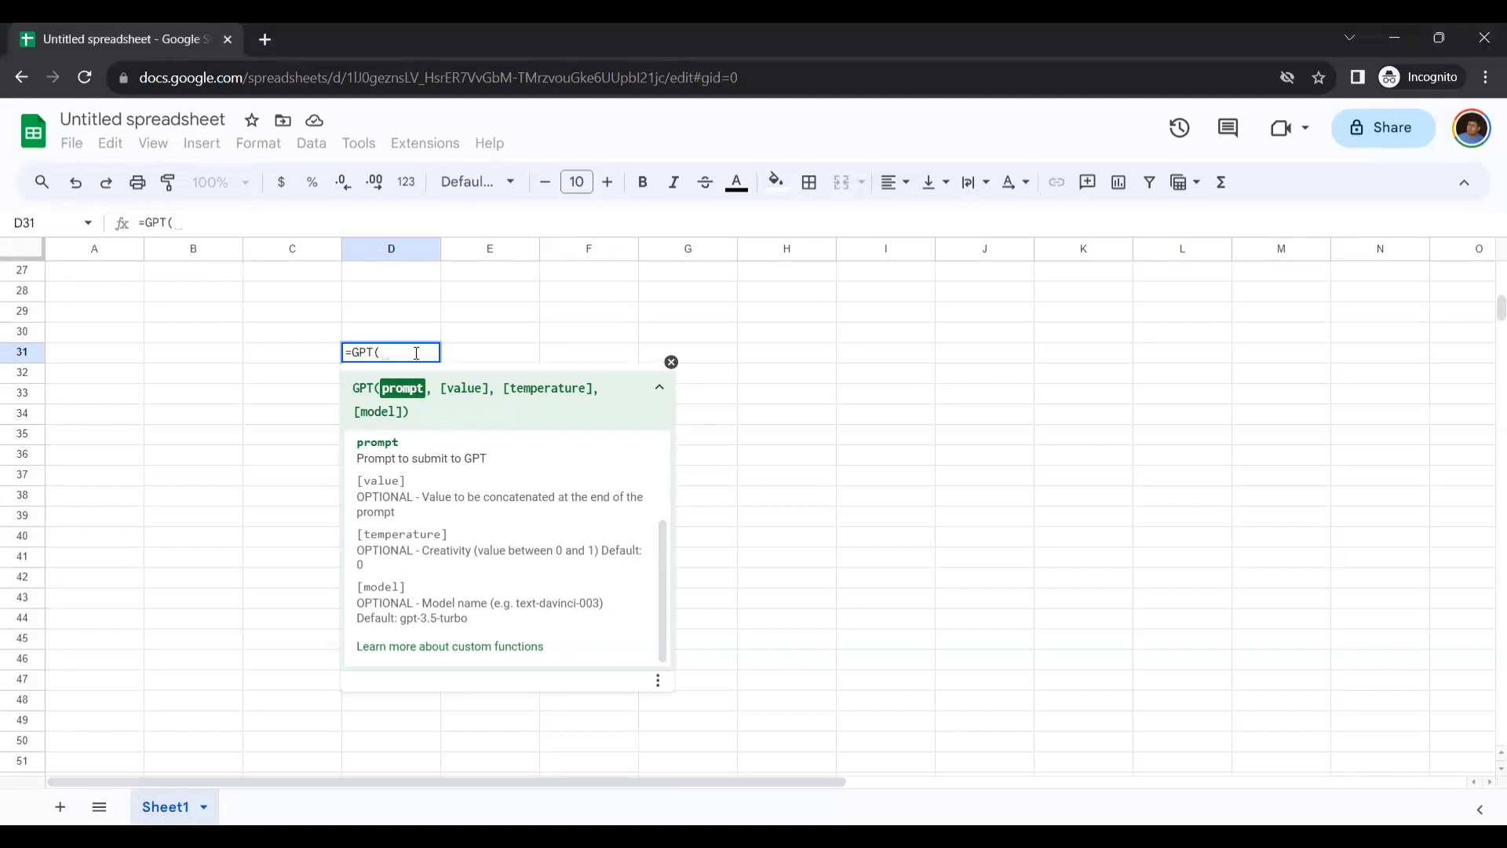
{"action": "key", "text": "BackSpace"}
{"action": "key", "text": "BackSpace"}
{"action": "key", "text": "BackSpace"}
{"action": "key", "text": "BackSpace"}
{"action": "key", "text": "BackSpace"}
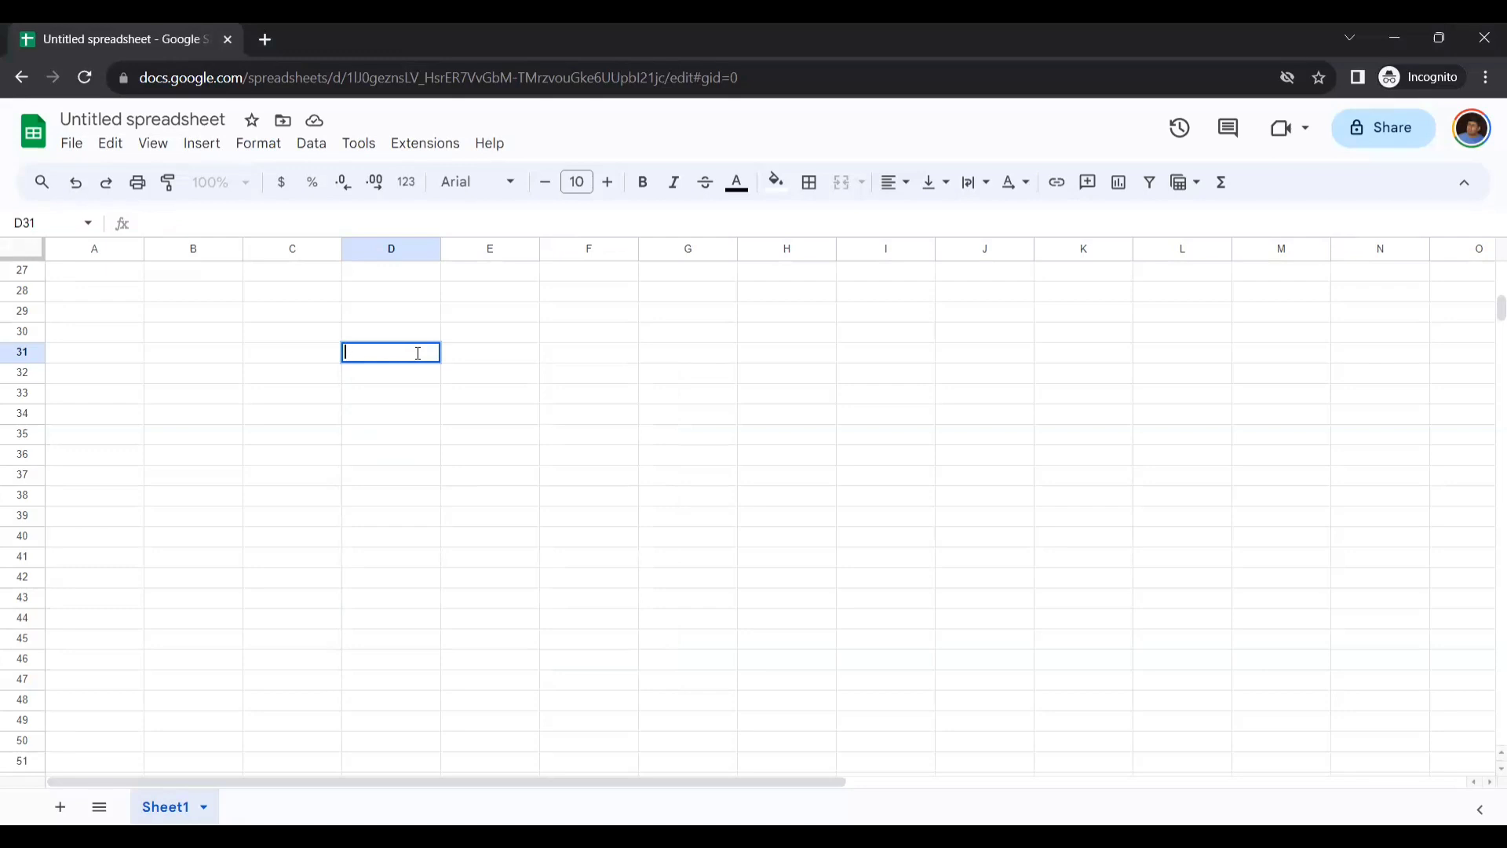
- Enter the prompt "health tips for students" in cell D31
{"action": "type", "text": "health tips"}
{"action": "type", "text": "for students"}
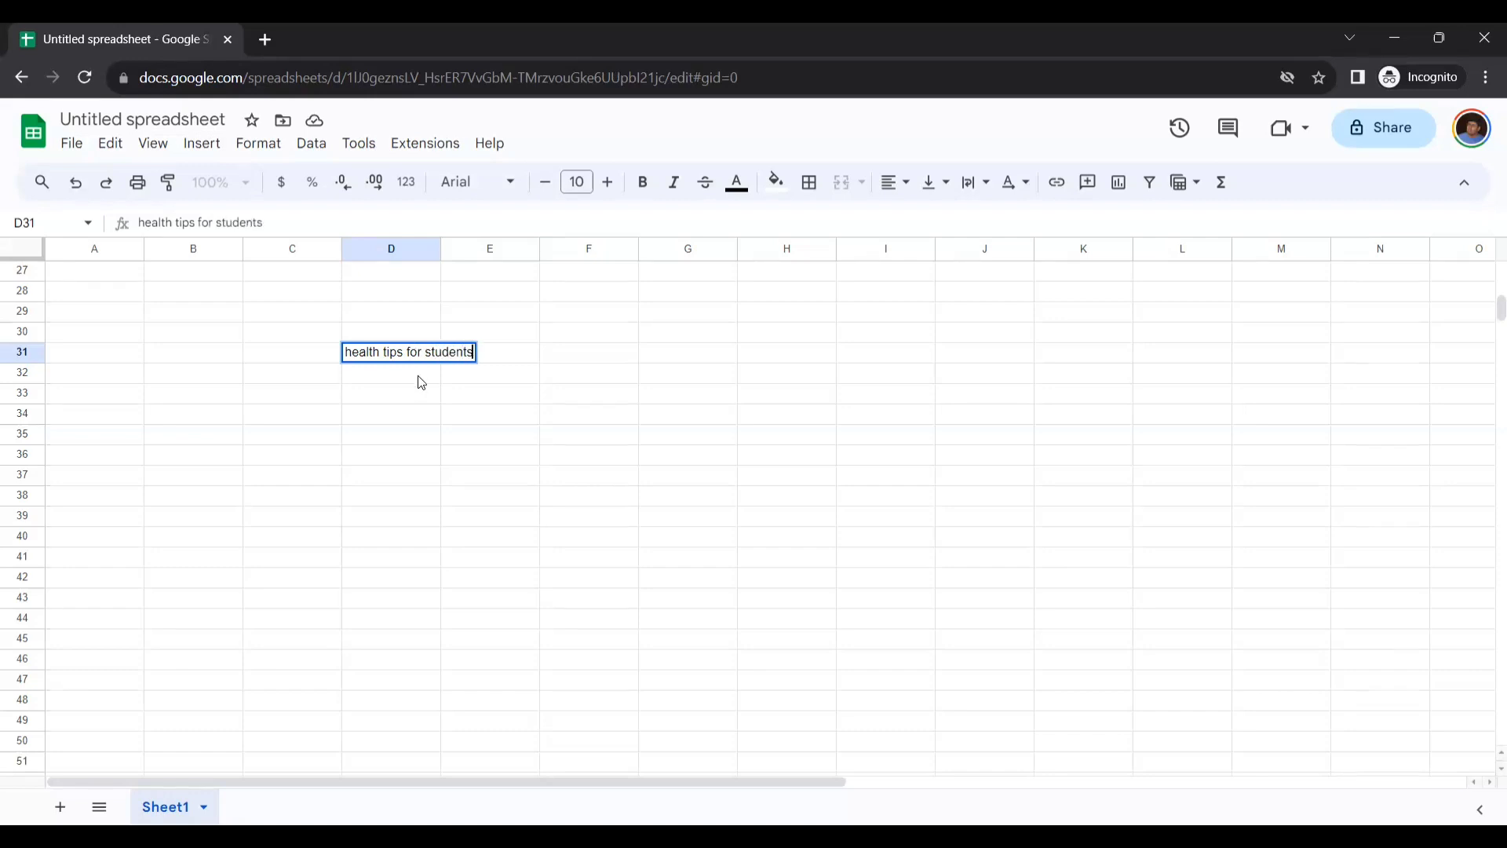
{"action": "left_click", "coordinate": [410, 399]}
- Generate health tips in cell D33 with a GPT formula using D31 as prompt, no value argument, and temperature 0.8
{"action": "type", "text": "="}
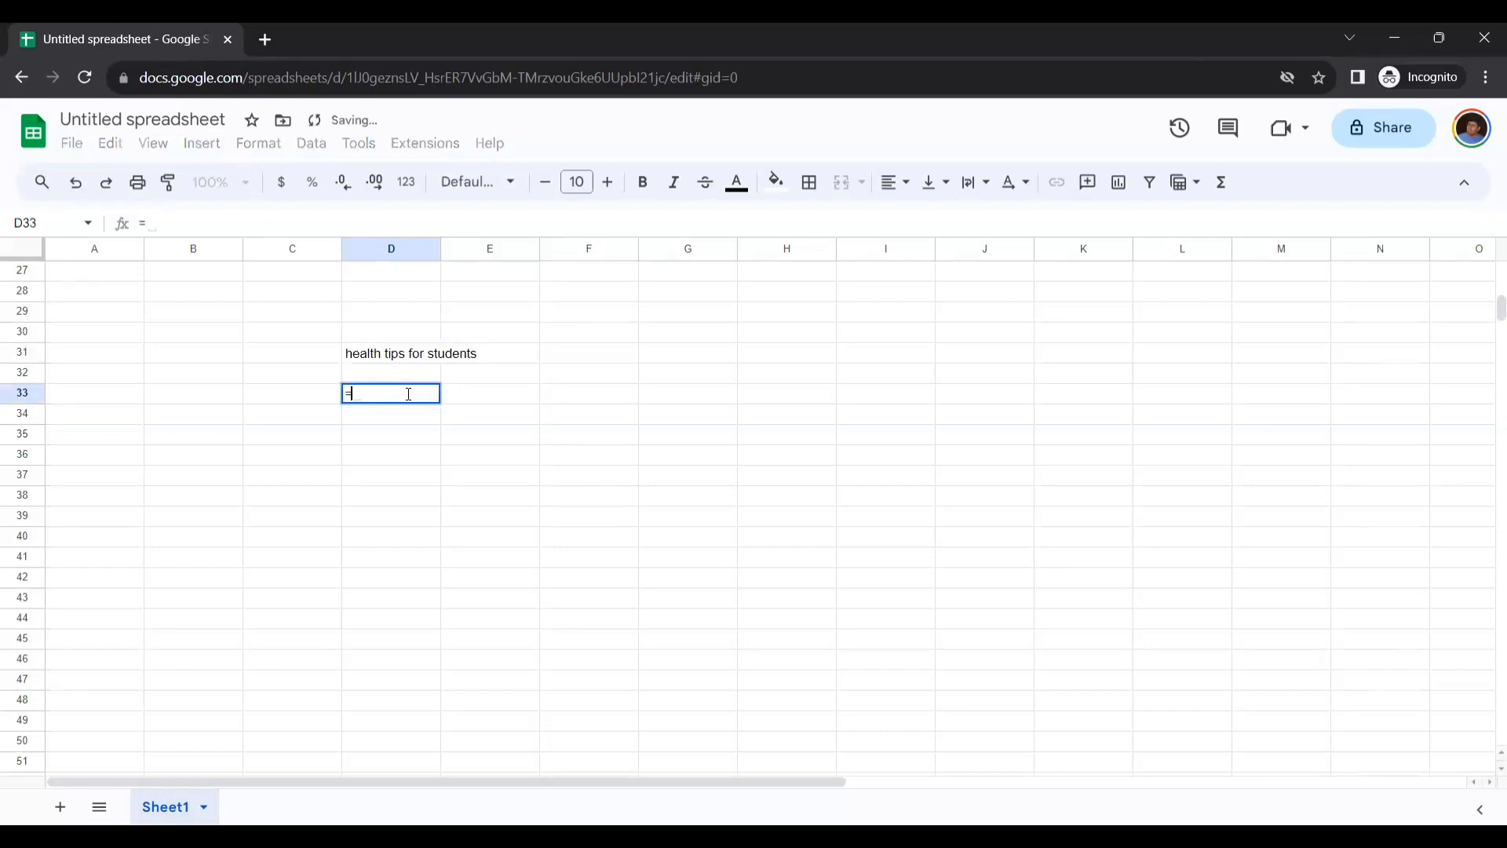
{"action": "type", "text": "GPT"}
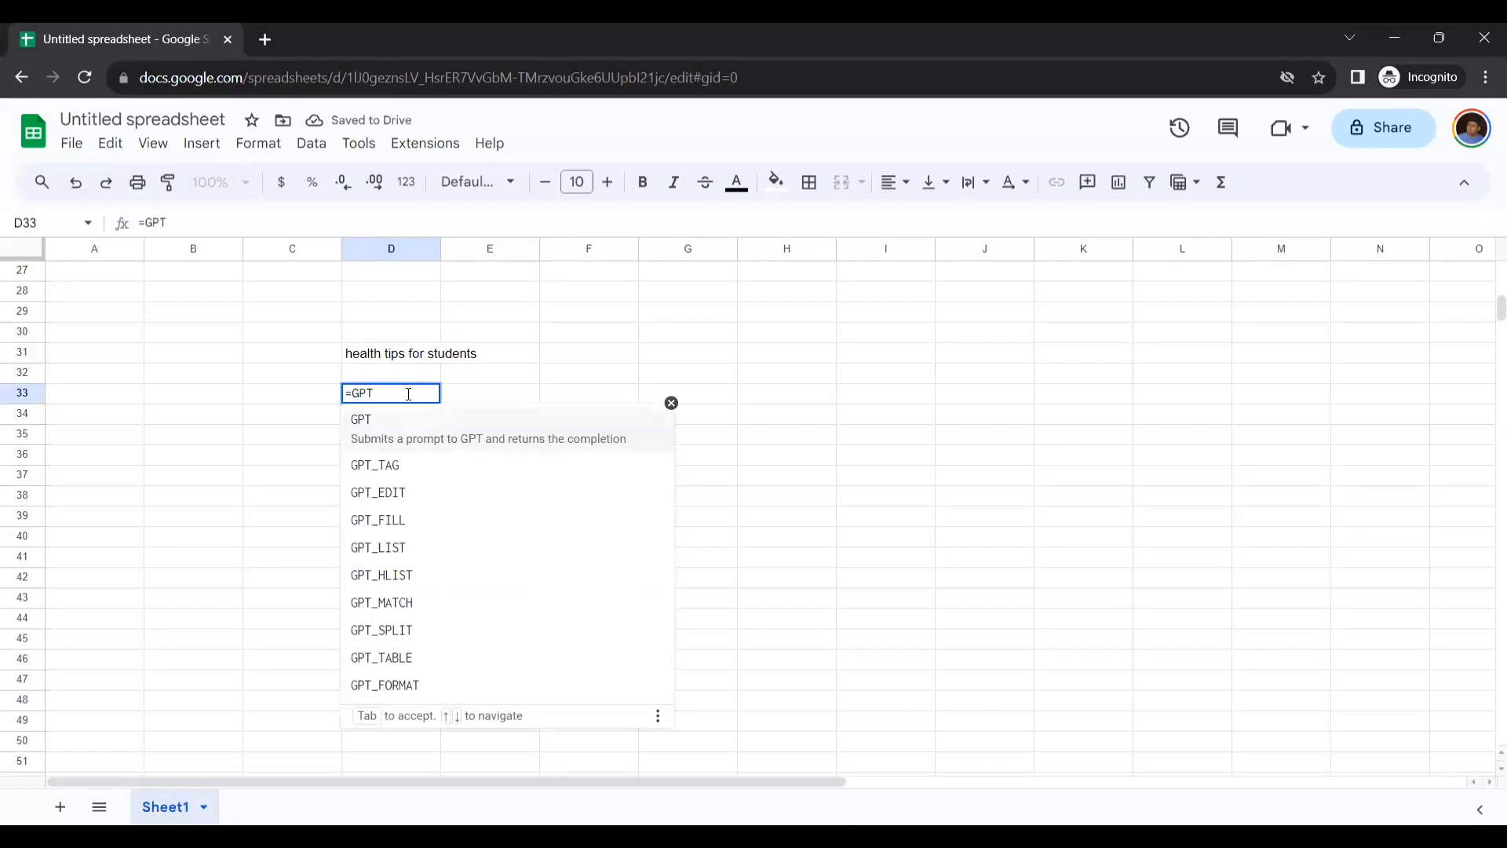
{"action": "type", "text": "("}
{"action": "left_click", "coordinate": [387, 360]}
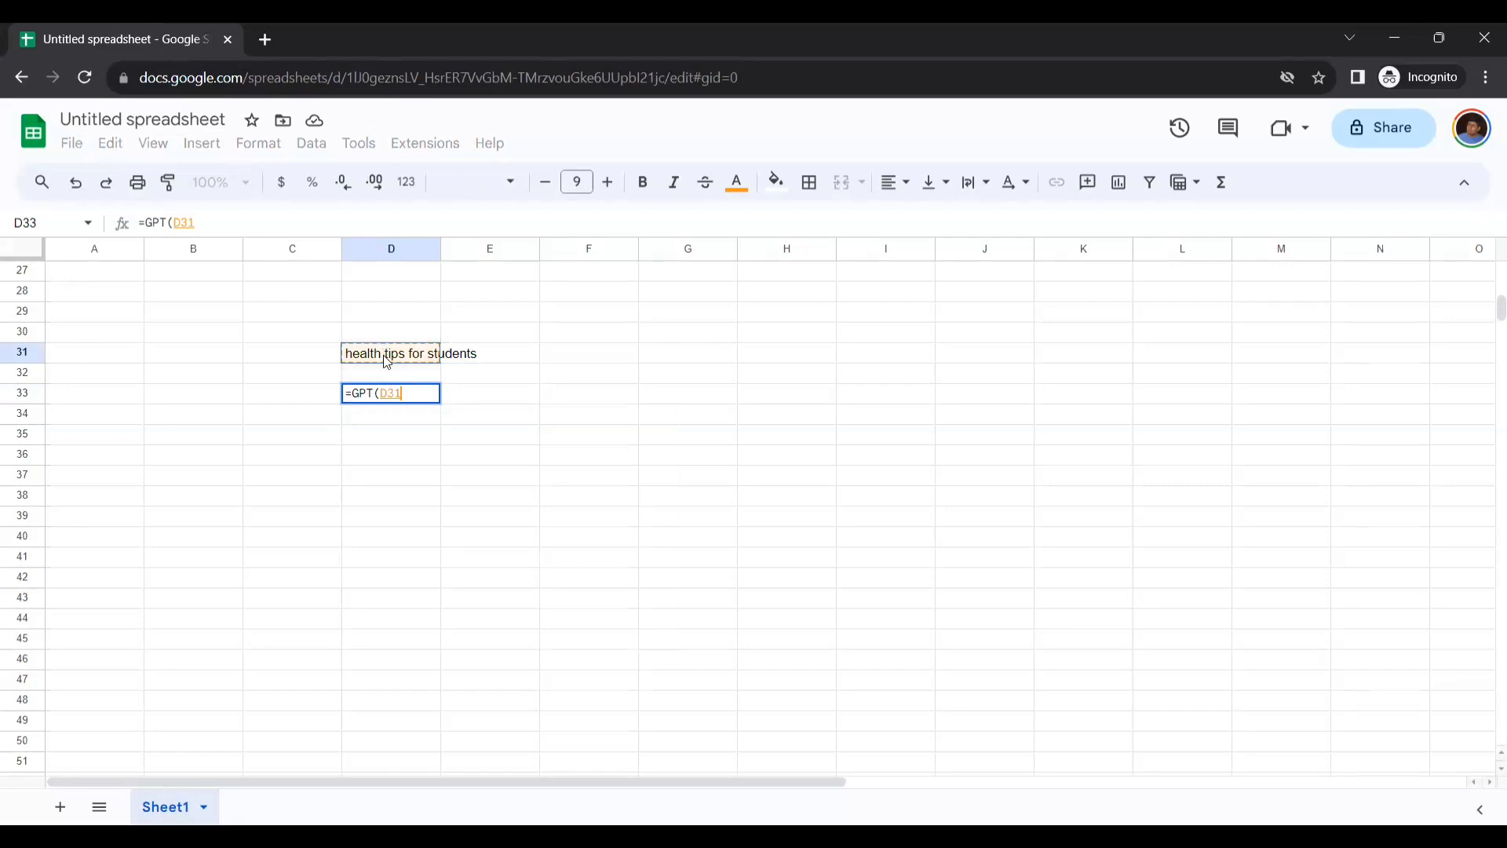
{"action": "type", "text": ","}
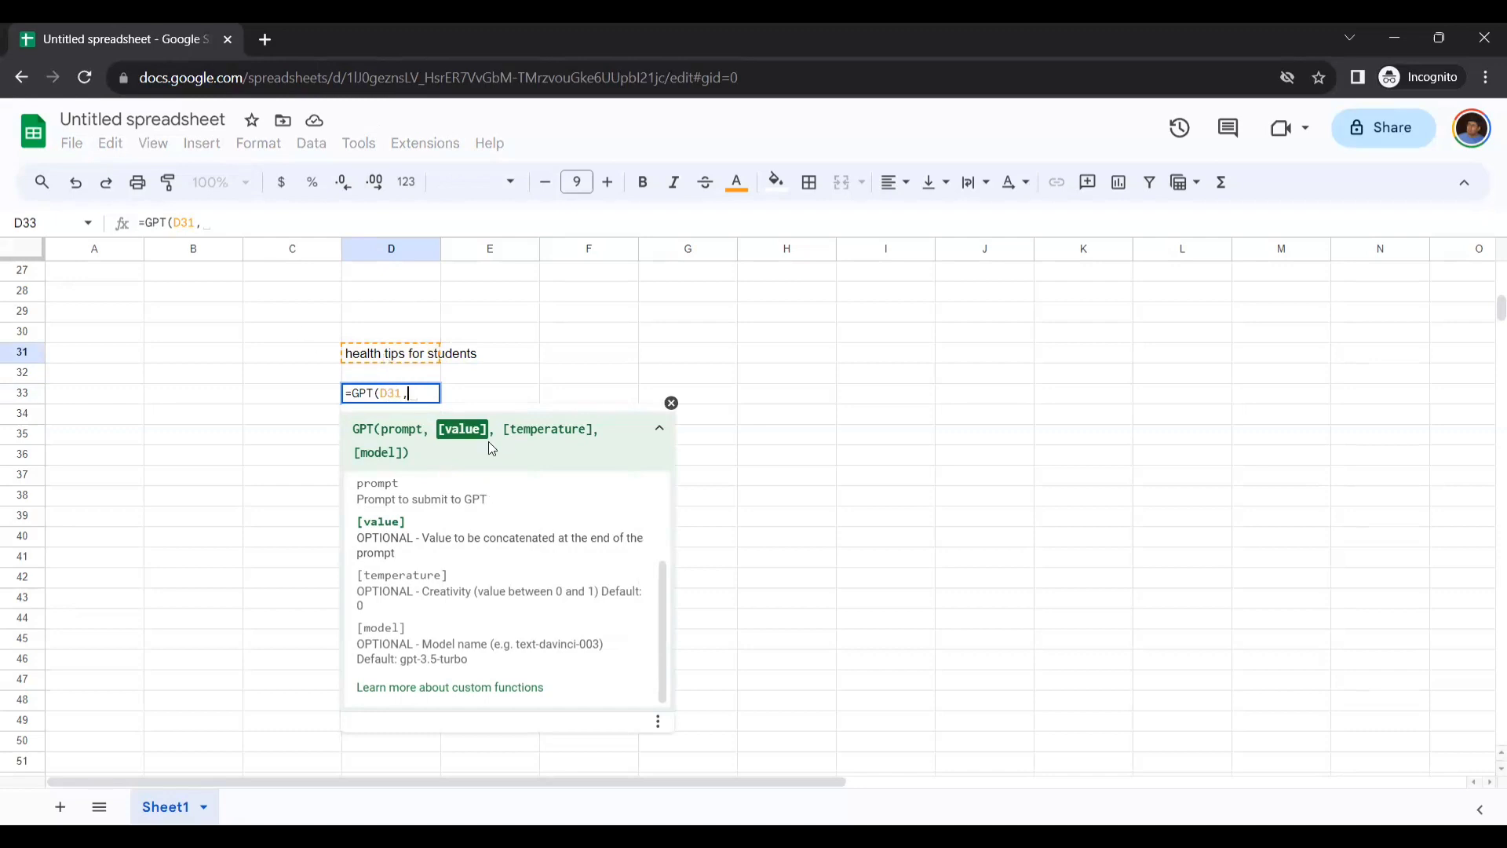
{"action": "type", "text": ","}
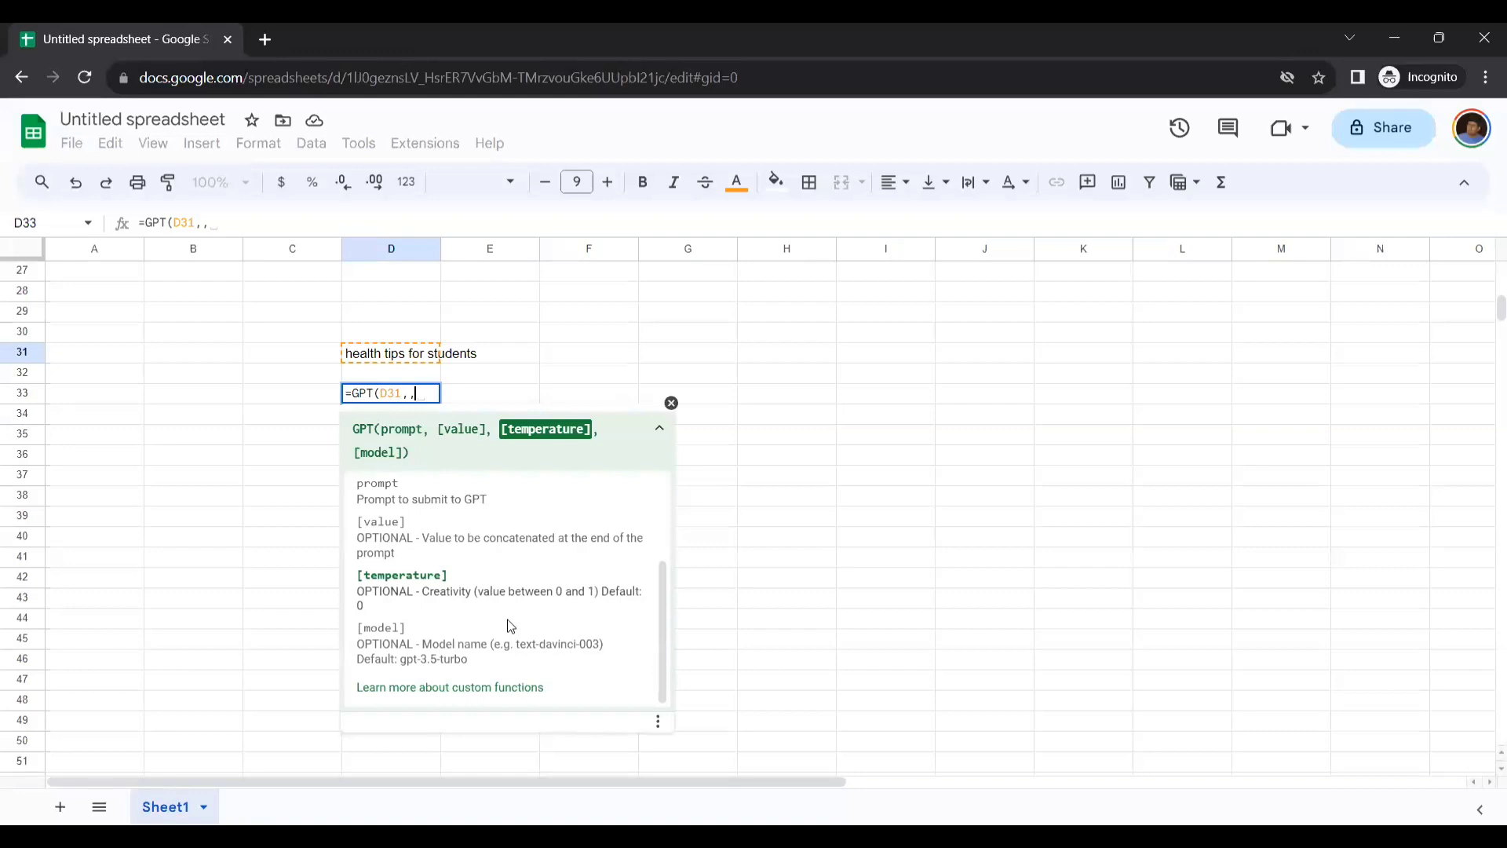
{"action": "type", "text": "0"}
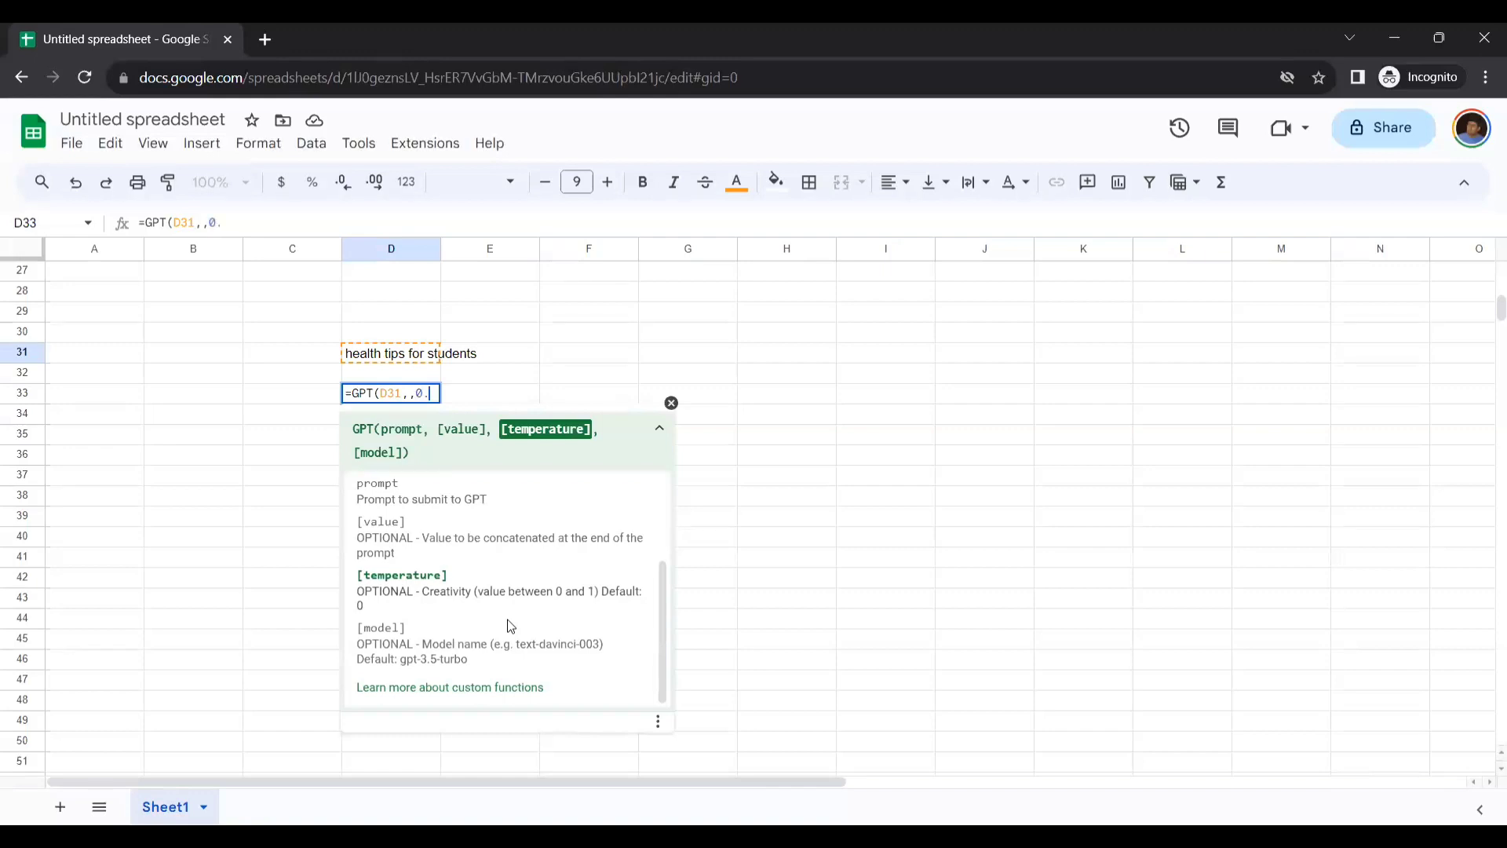
{"action": "type", "text": ".8)"}
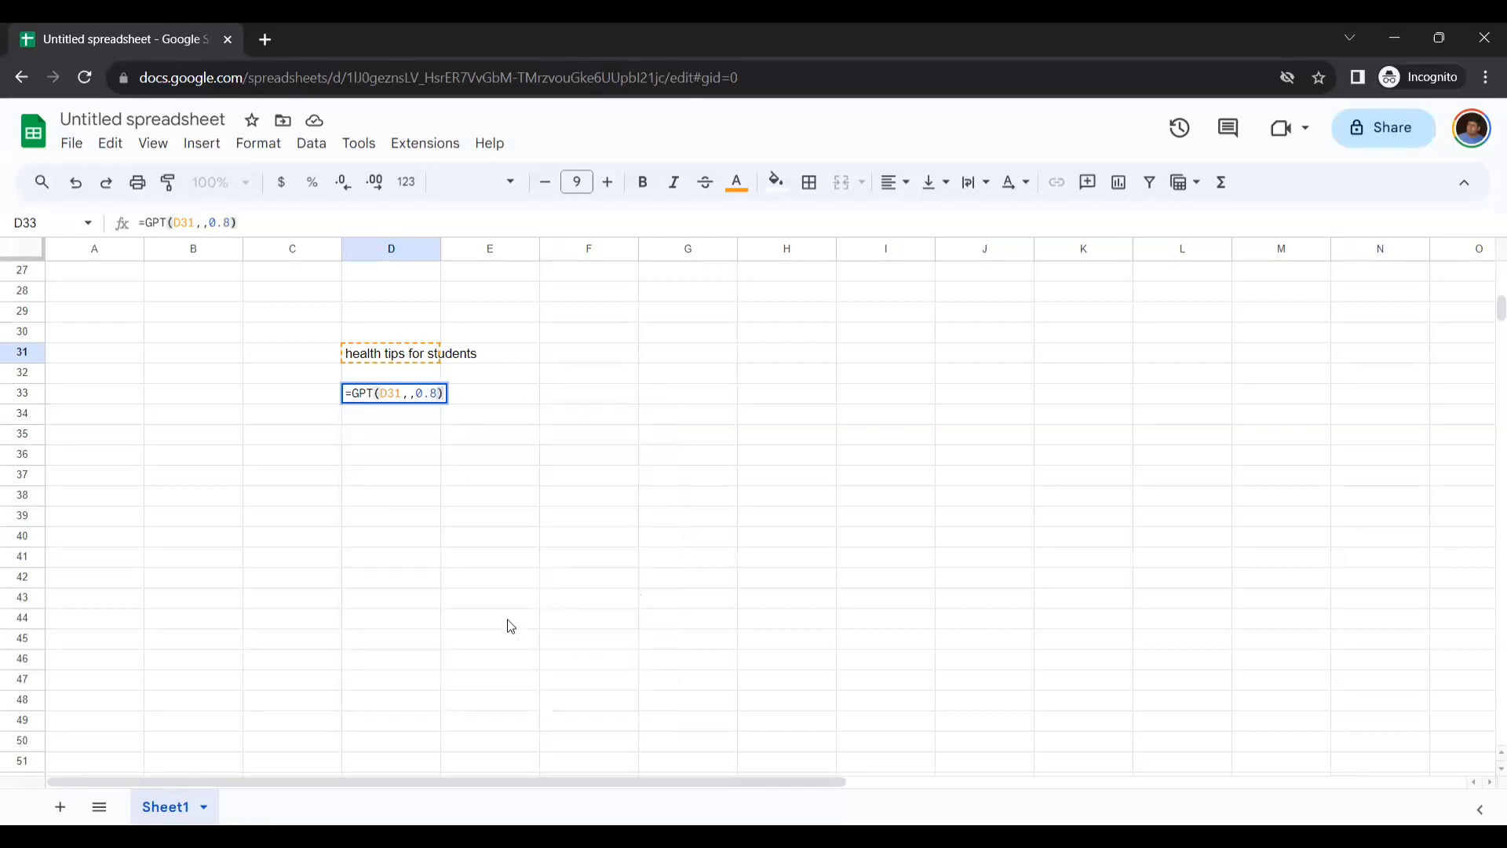
{"action": "key", "text": "Tab"}
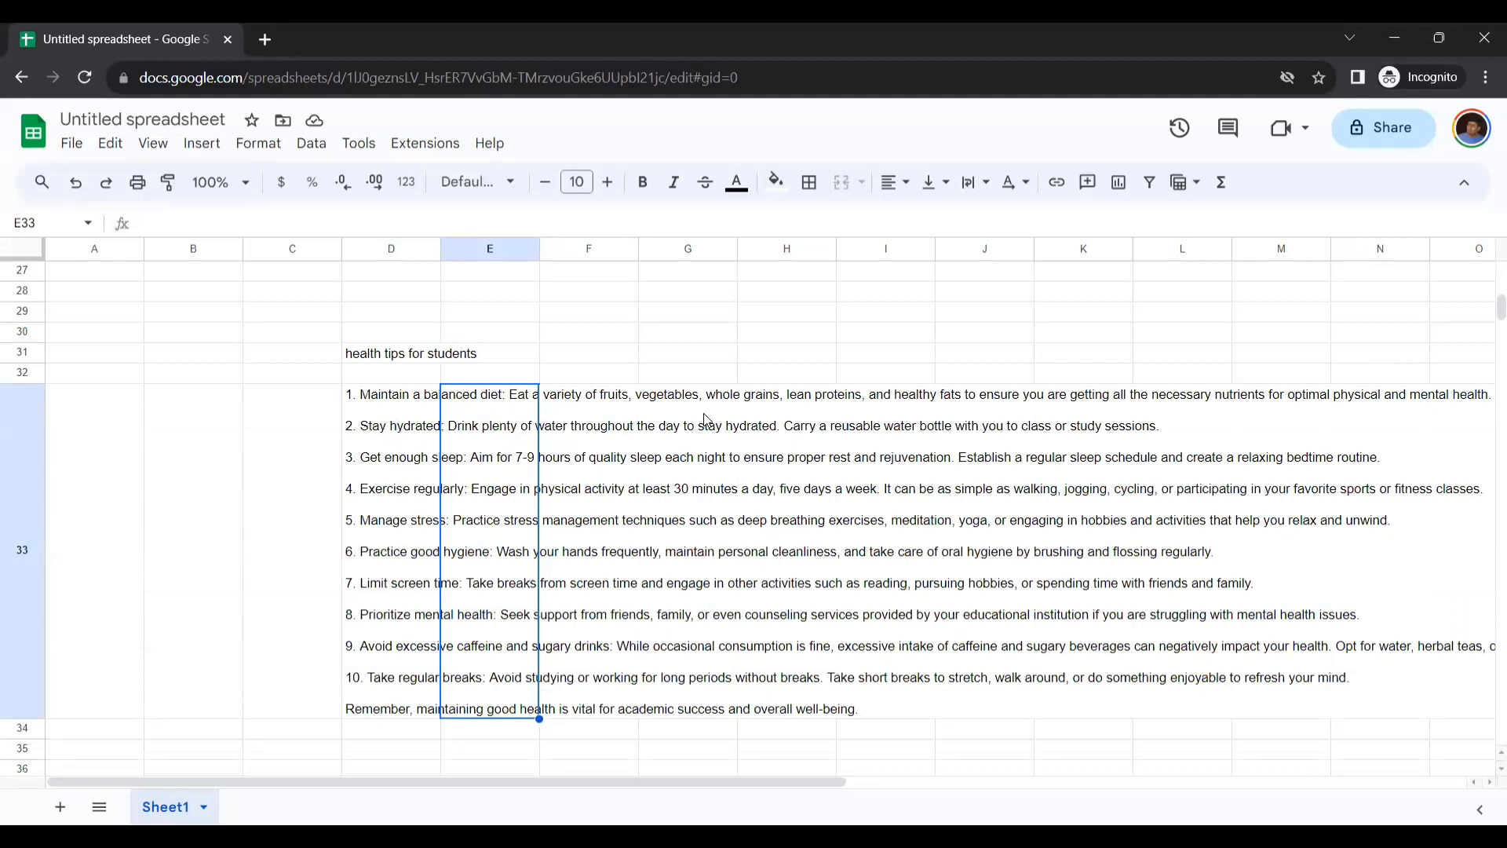
- Change the prompt in cell D31 to "2 health tips for students" so the tips in D33 regenerate
{"action": "triple_click", "coordinate": [378, 399]}
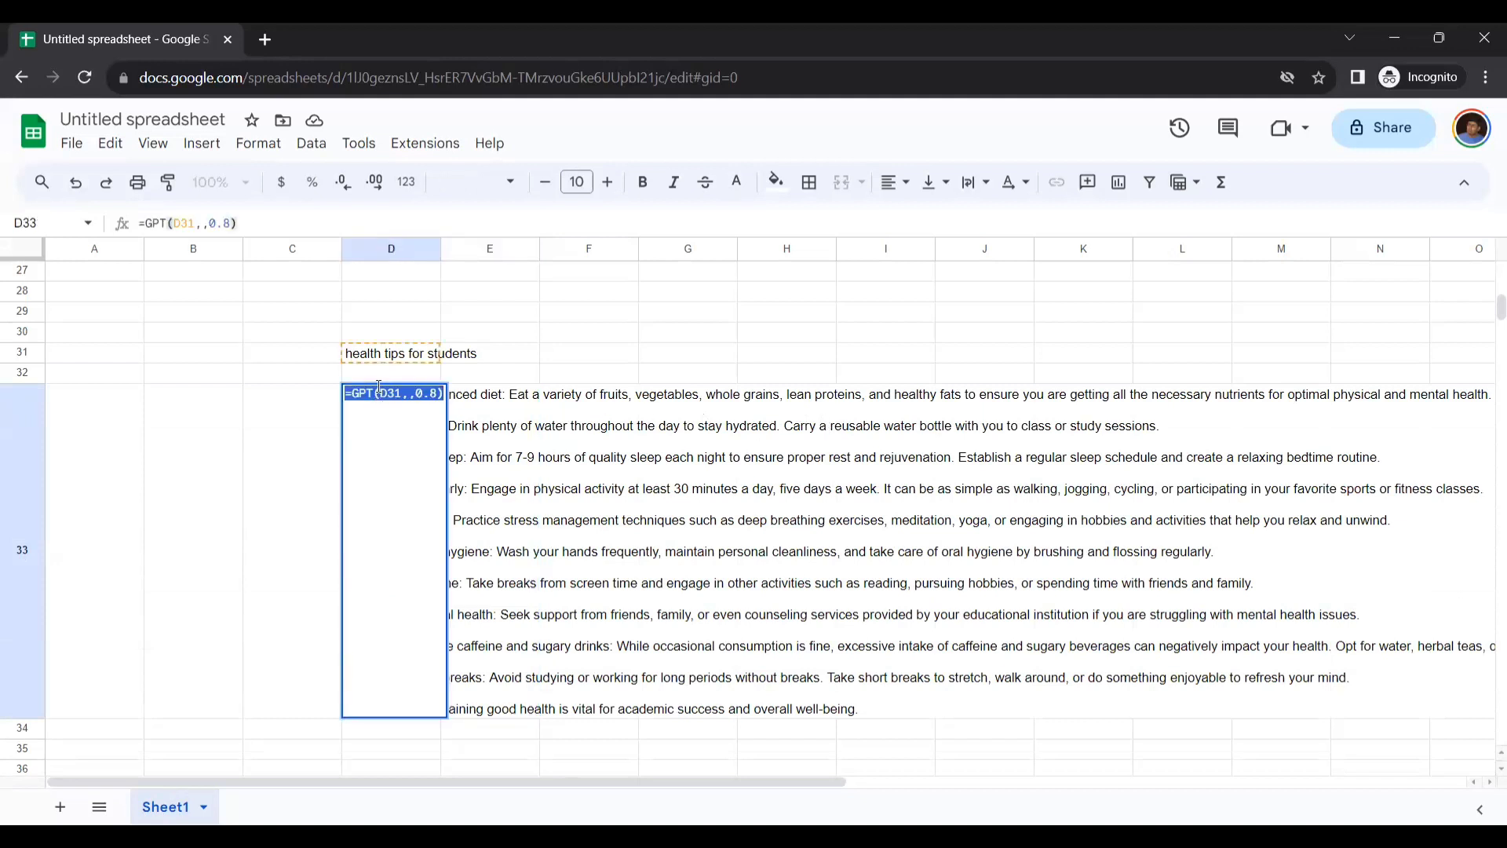
{"action": "left_click", "coordinate": [350, 354]}
{"action": "double_click", "coordinate": [350, 357]}
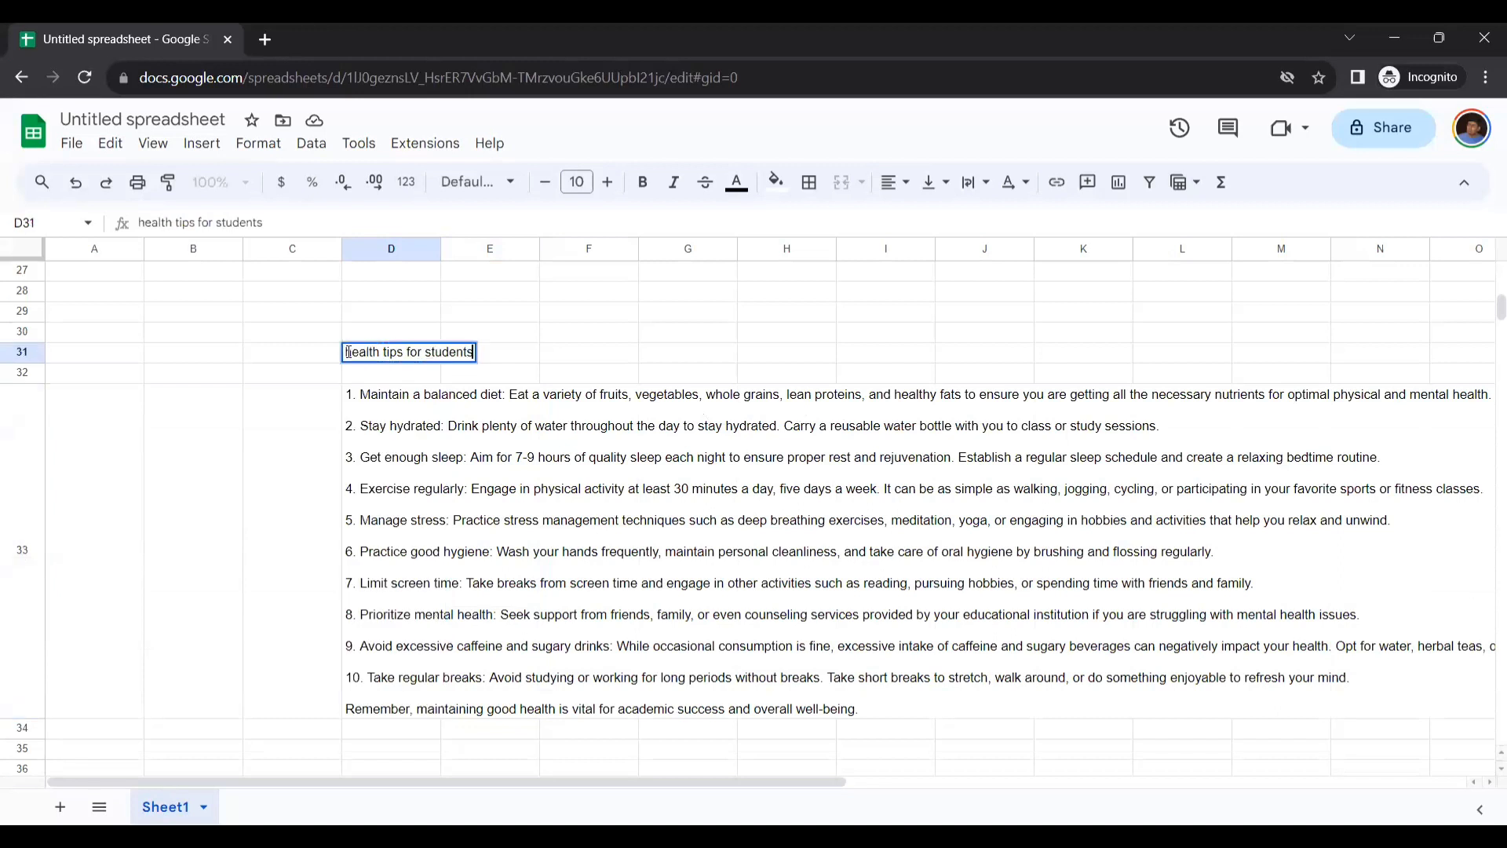
{"action": "type", "text": "2"}
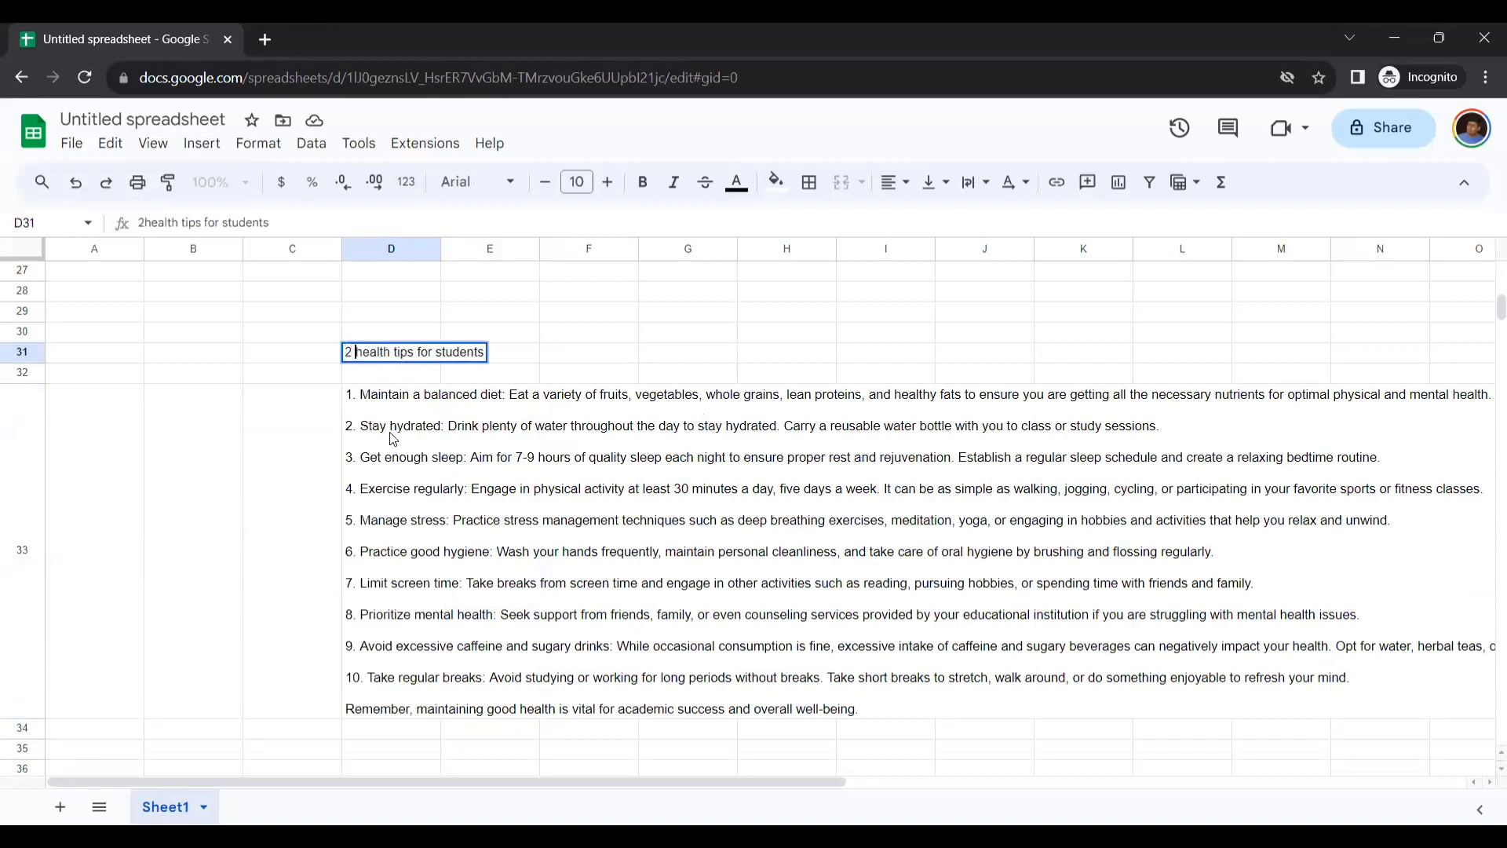
{"action": "key", "text": "Tab"}
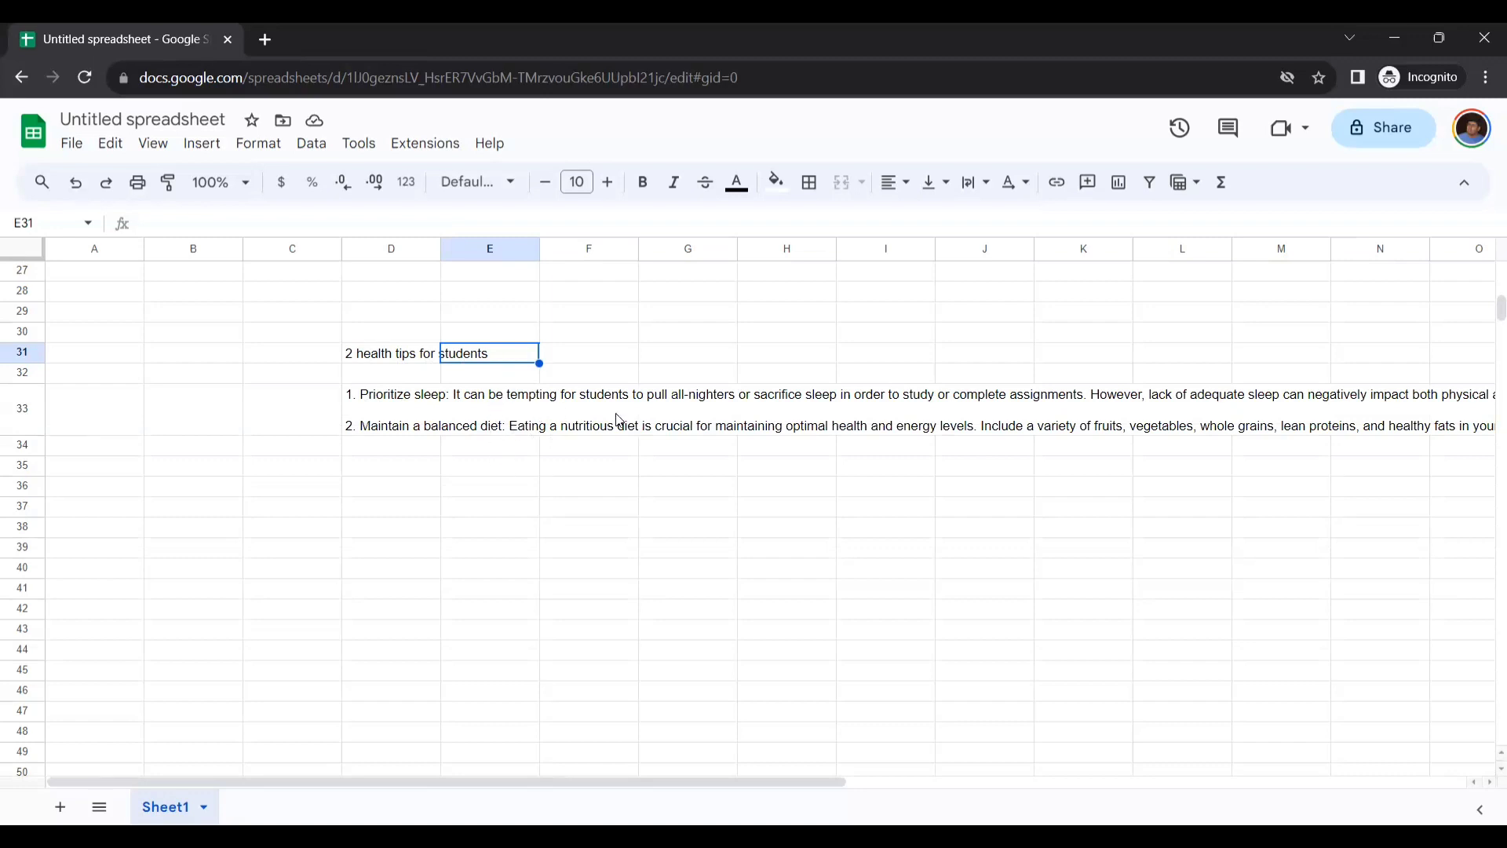
- Enter a GPT formula in cell D36 with D31 as prompt, no value argument, and temperature 0.3
{"action": "left_click_drag", "start_coordinate": [826, 779], "coordinate": [909, 790]}
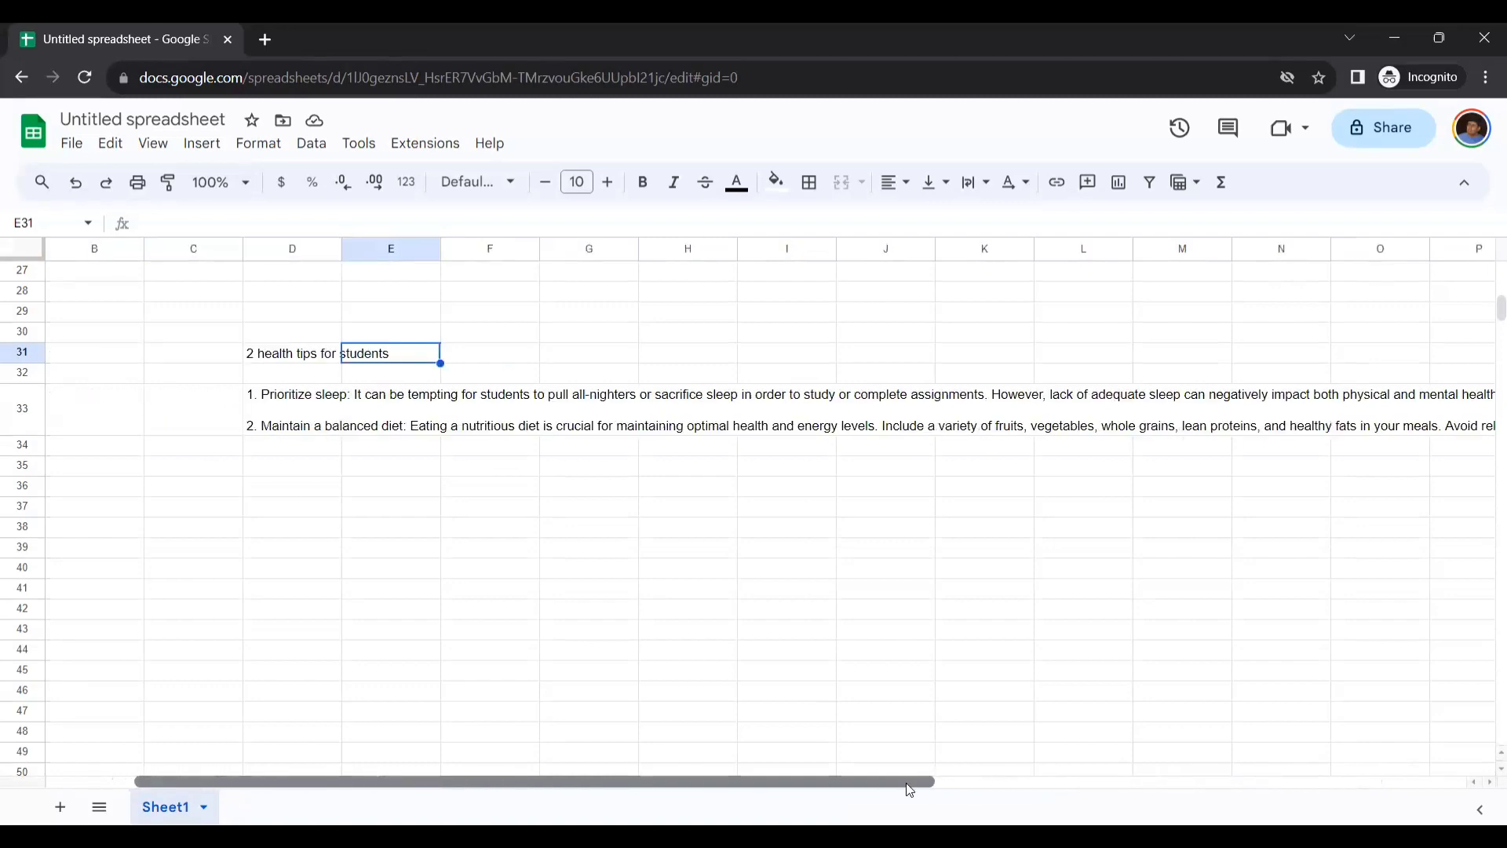
{"action": "left_click", "coordinate": [280, 489]}
{"action": "type", "text": "=G"}
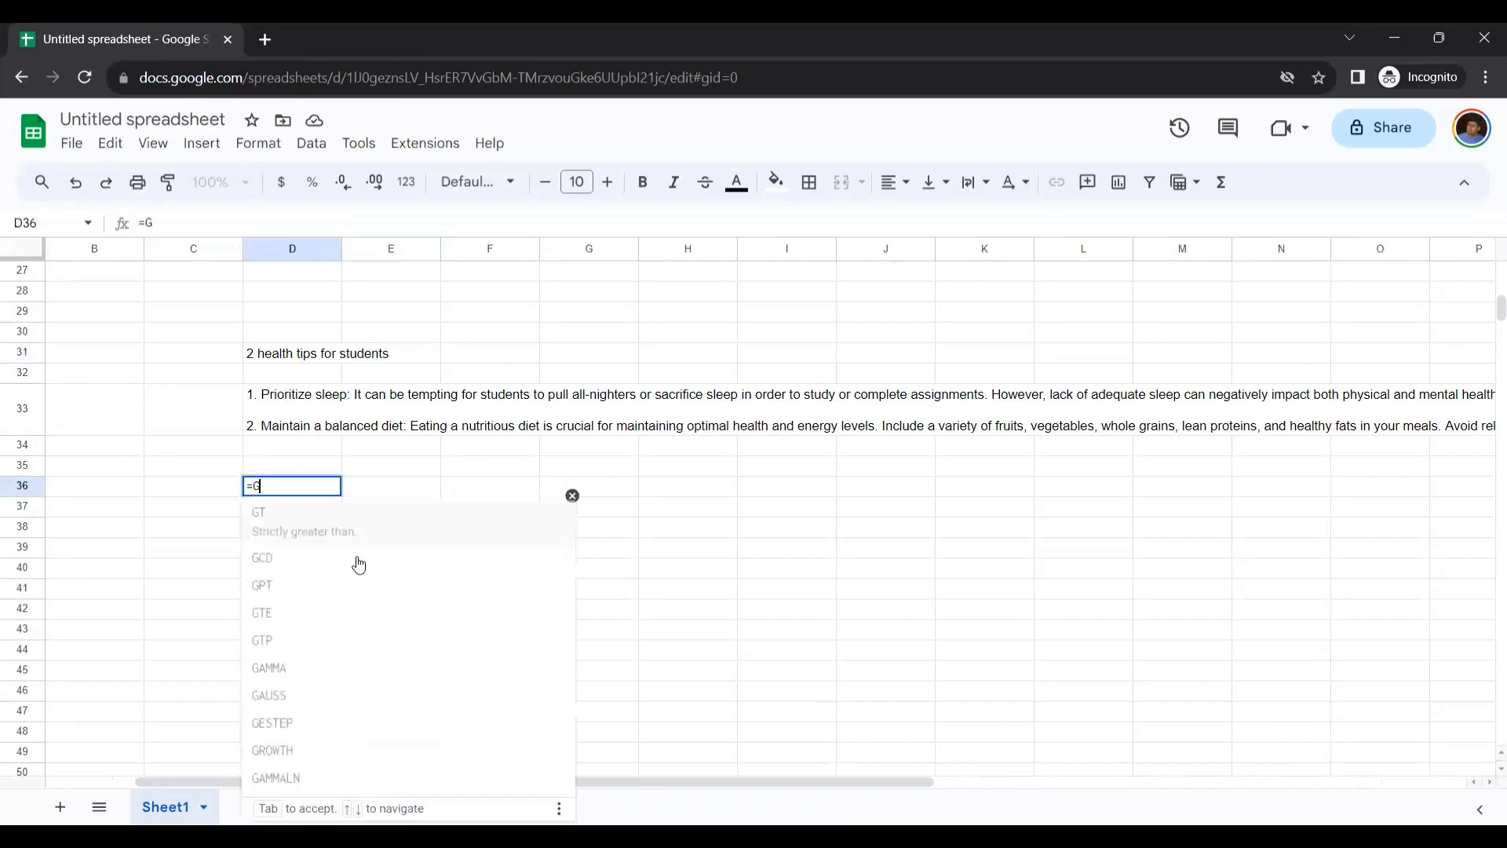
{"action": "type", "text": "PT("}
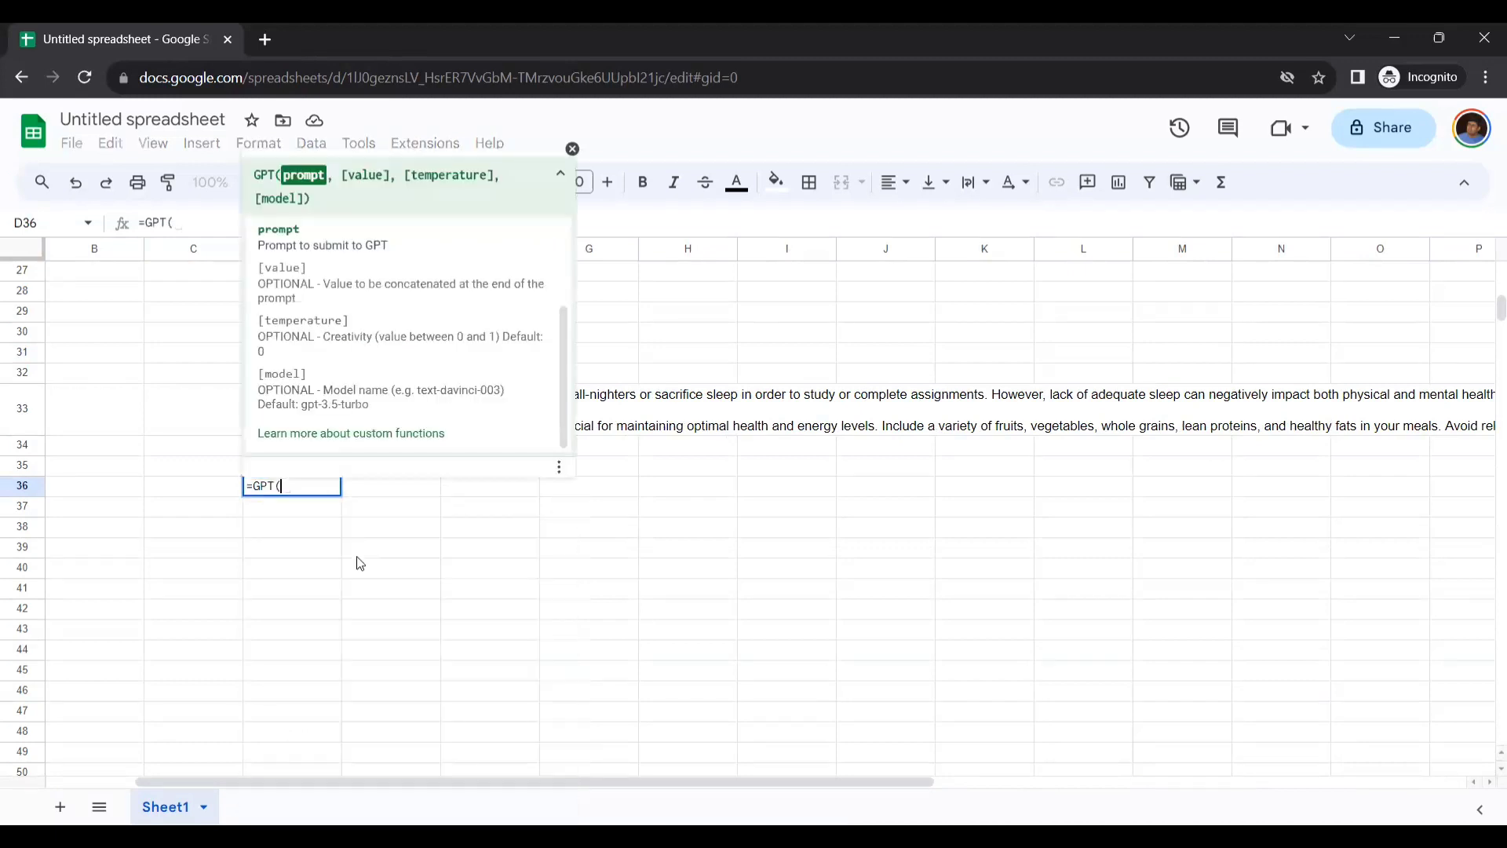
{"action": "left_click", "coordinate": [118, 296]}
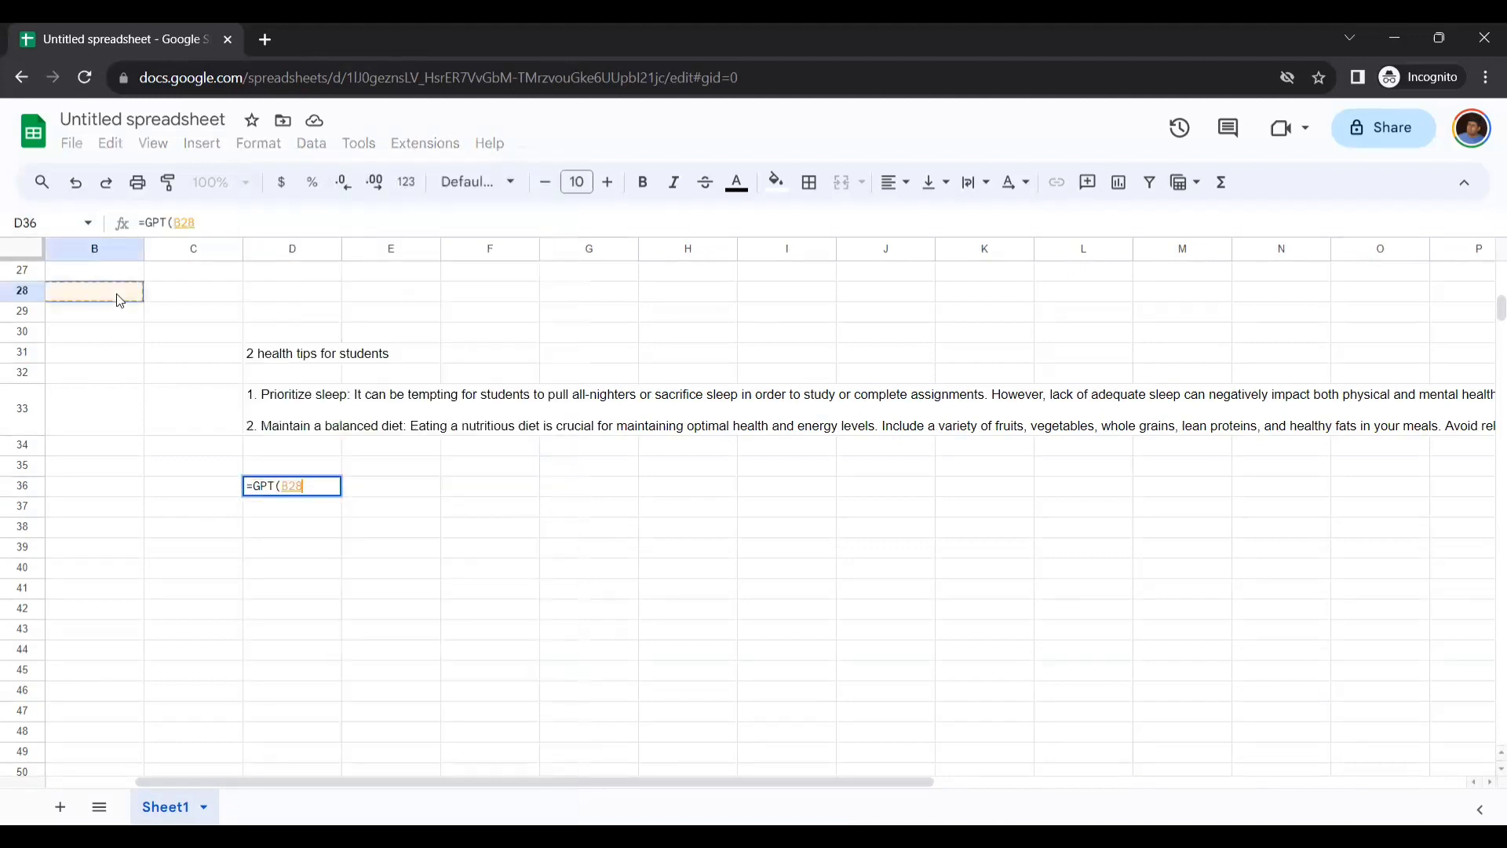
{"action": "left_click", "coordinate": [283, 357]}
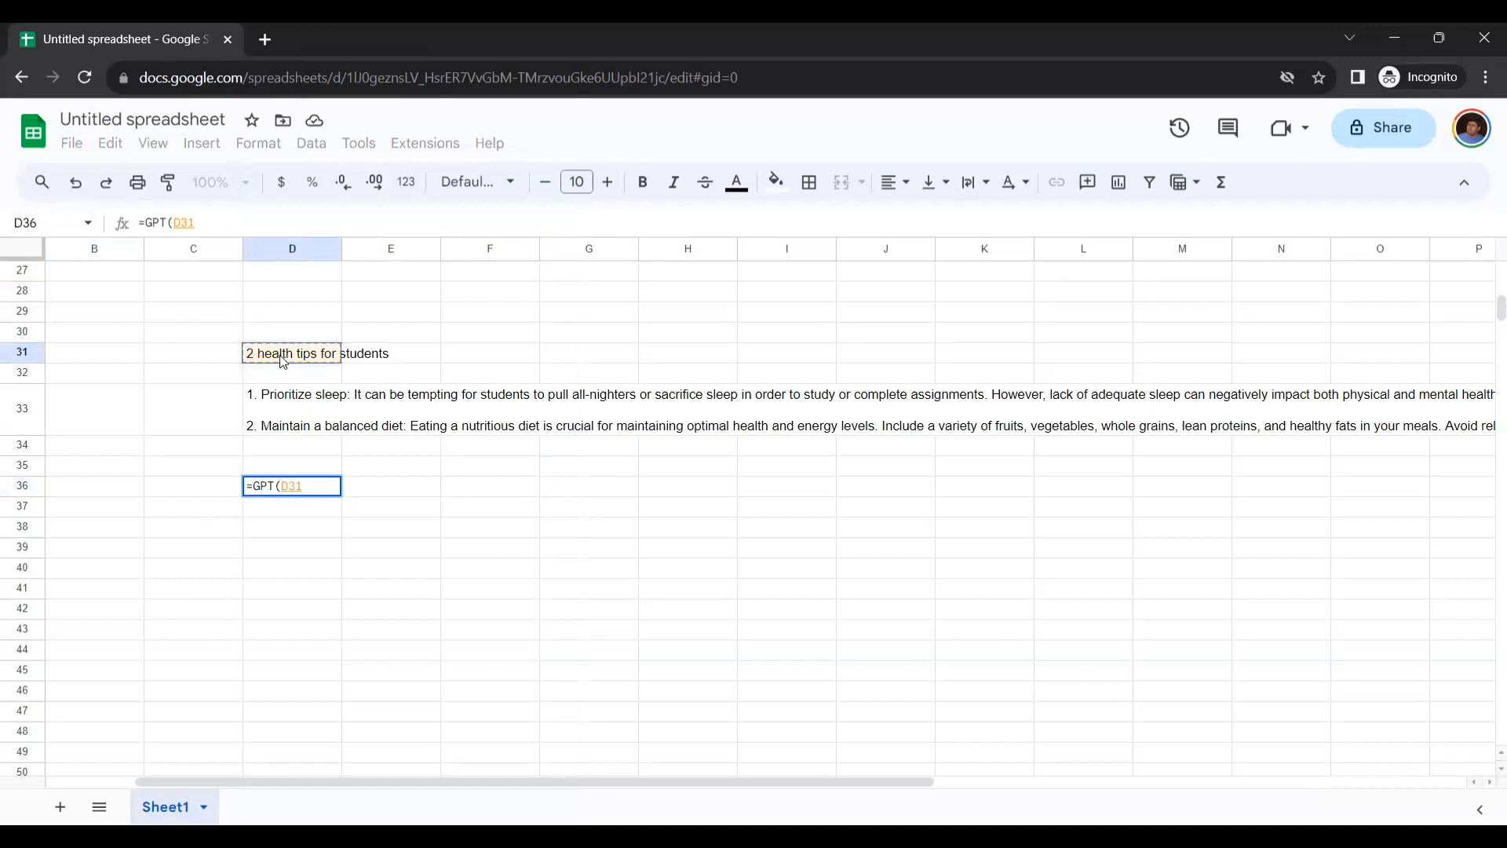
{"action": "type", "text": ",,"}
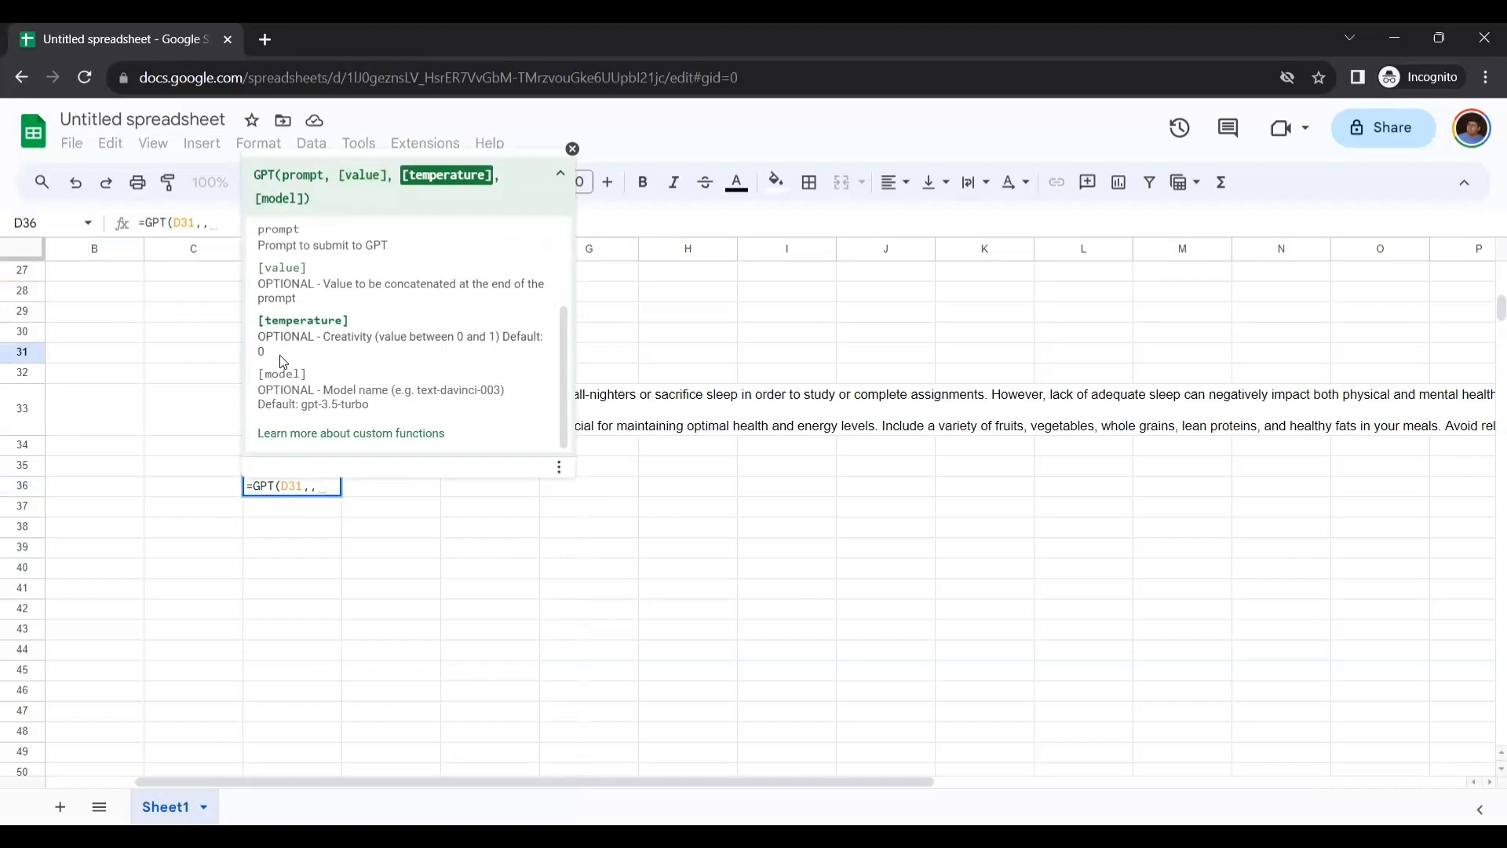
{"action": "type", "text": "0.3)"}
{"action": "key", "text": "Tab"}
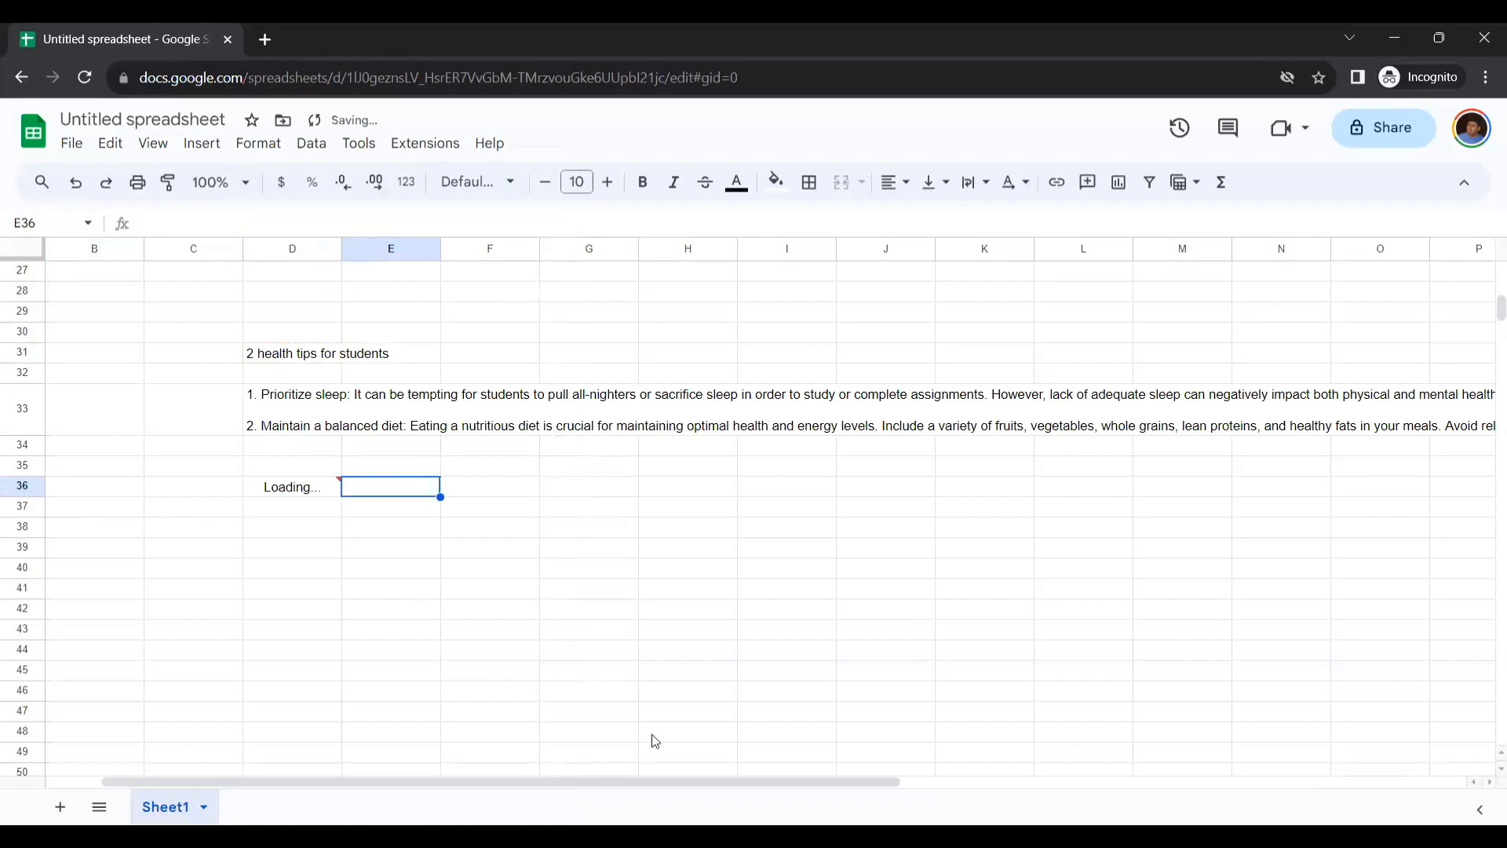
- Compare the health tips generated in D33 and D36 across the width of their lines
{"action": "left_click_drag", "start_coordinate": [698, 776], "coordinate": [805, 777]}
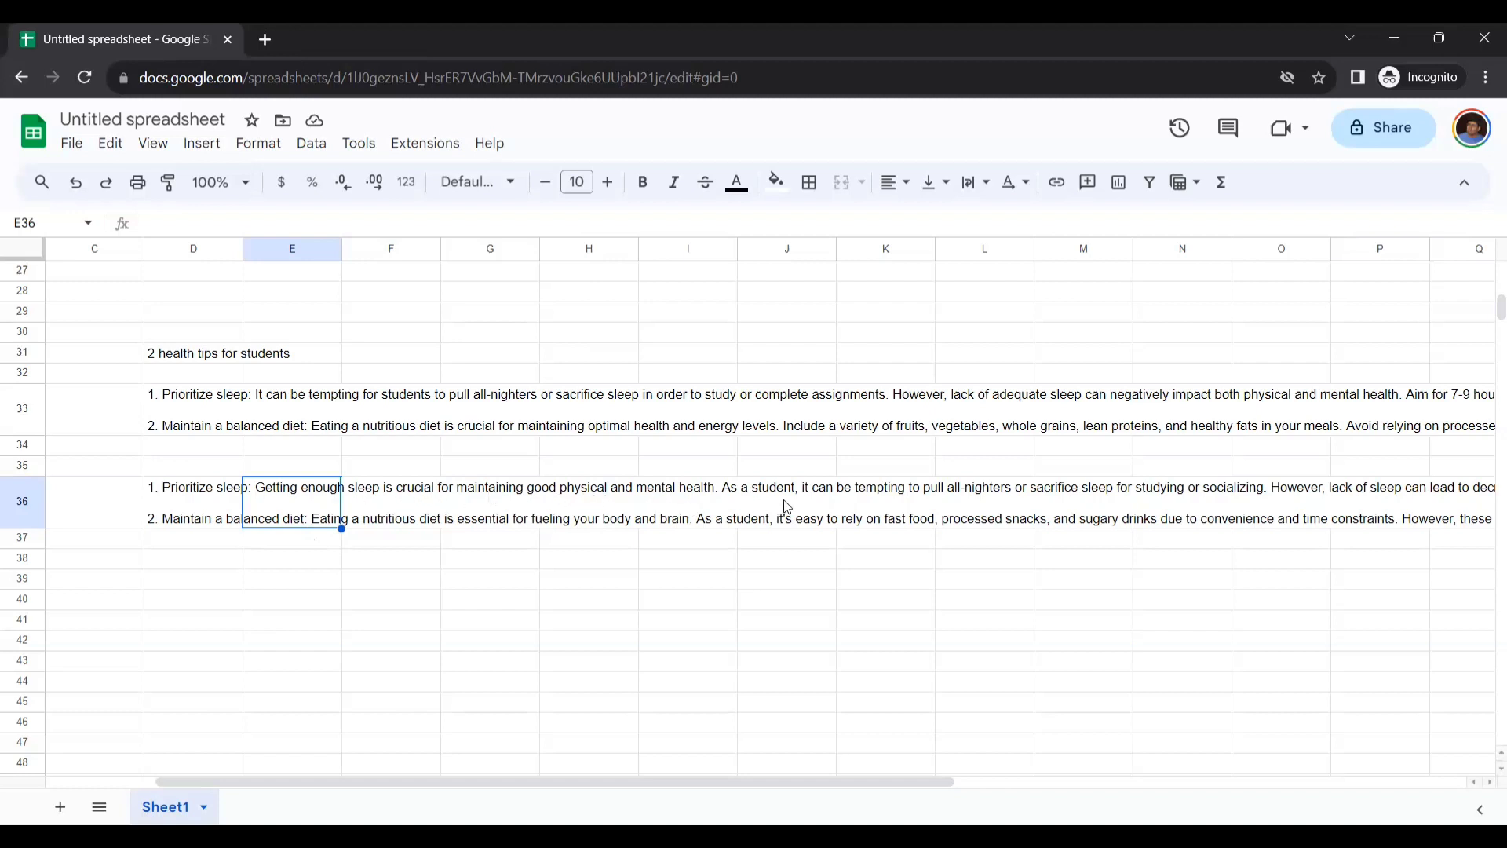
{"action": "left_click_drag", "start_coordinate": [939, 783], "coordinate": [1000, 774]}
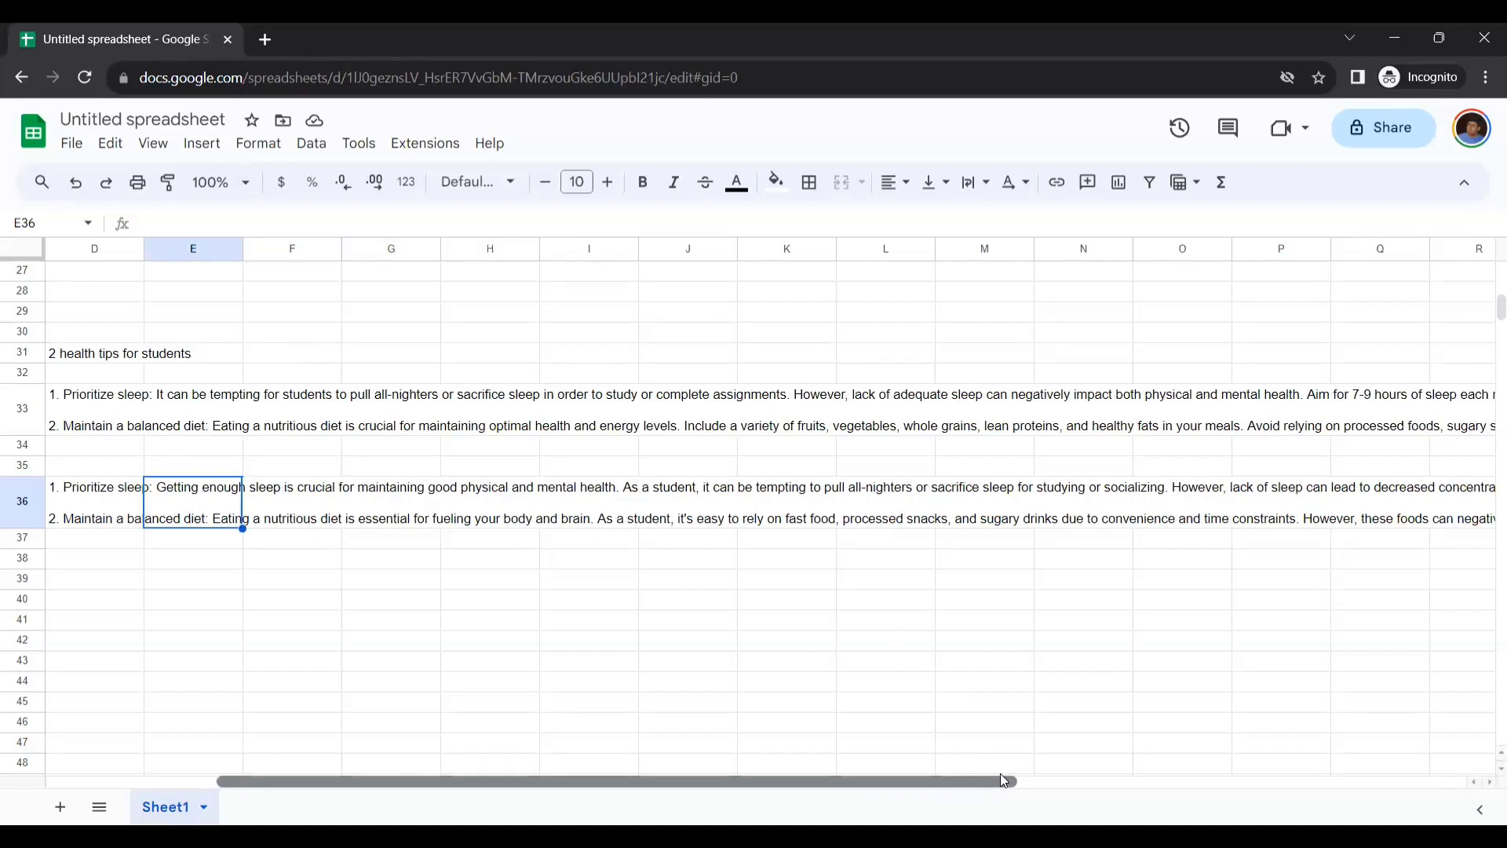
{"action": "left_click_drag", "start_coordinate": [1002, 774], "coordinate": [1061, 770]}
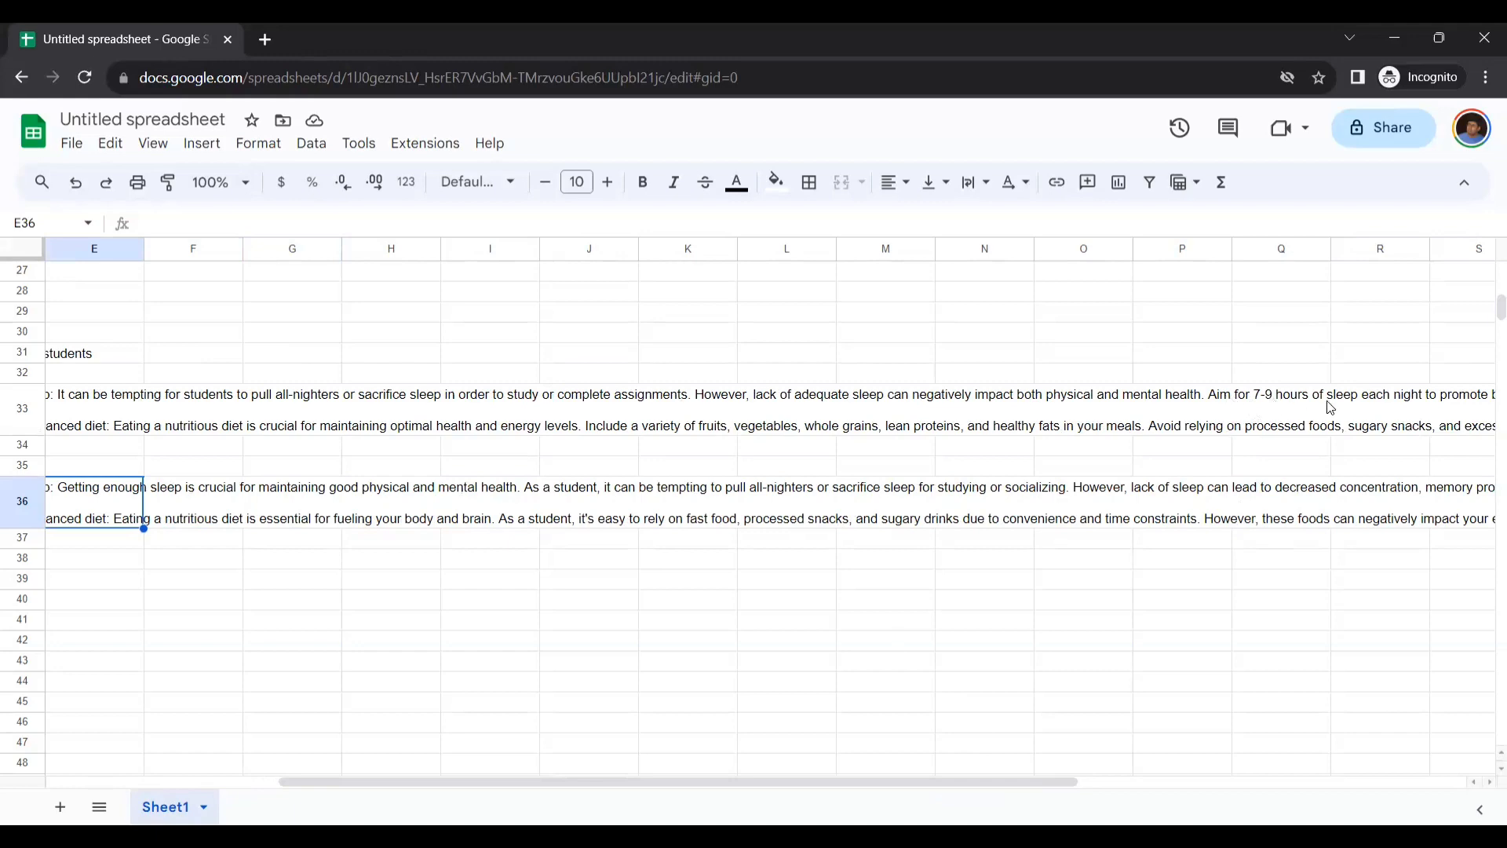
{"action": "left_click_drag", "start_coordinate": [1047, 779], "coordinate": [938, 739]}
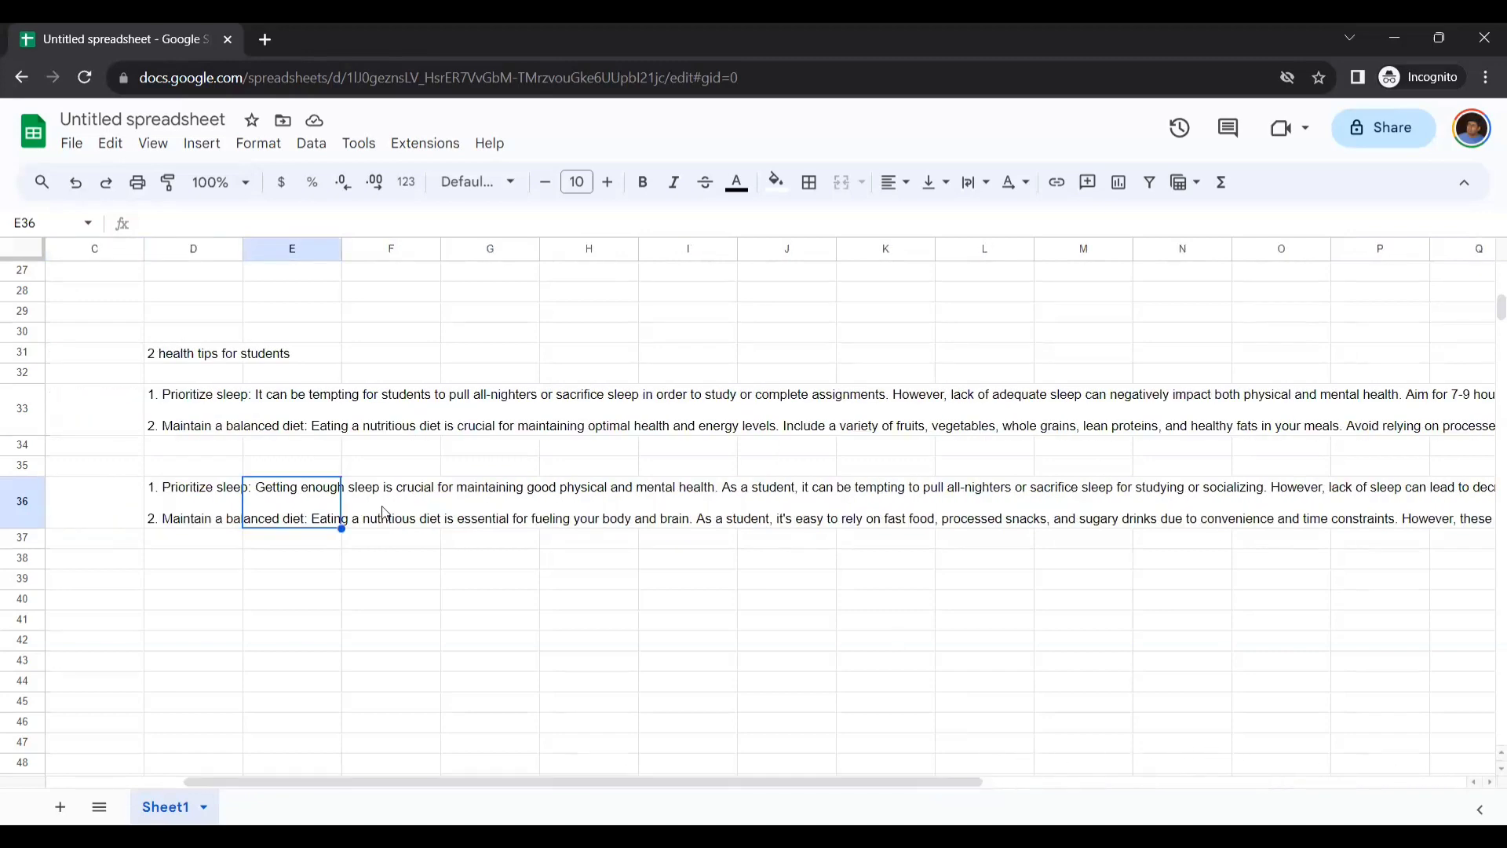
{"action": "left_click", "coordinate": [477, 433]}
{"action": "left_click", "coordinate": [491, 520]}
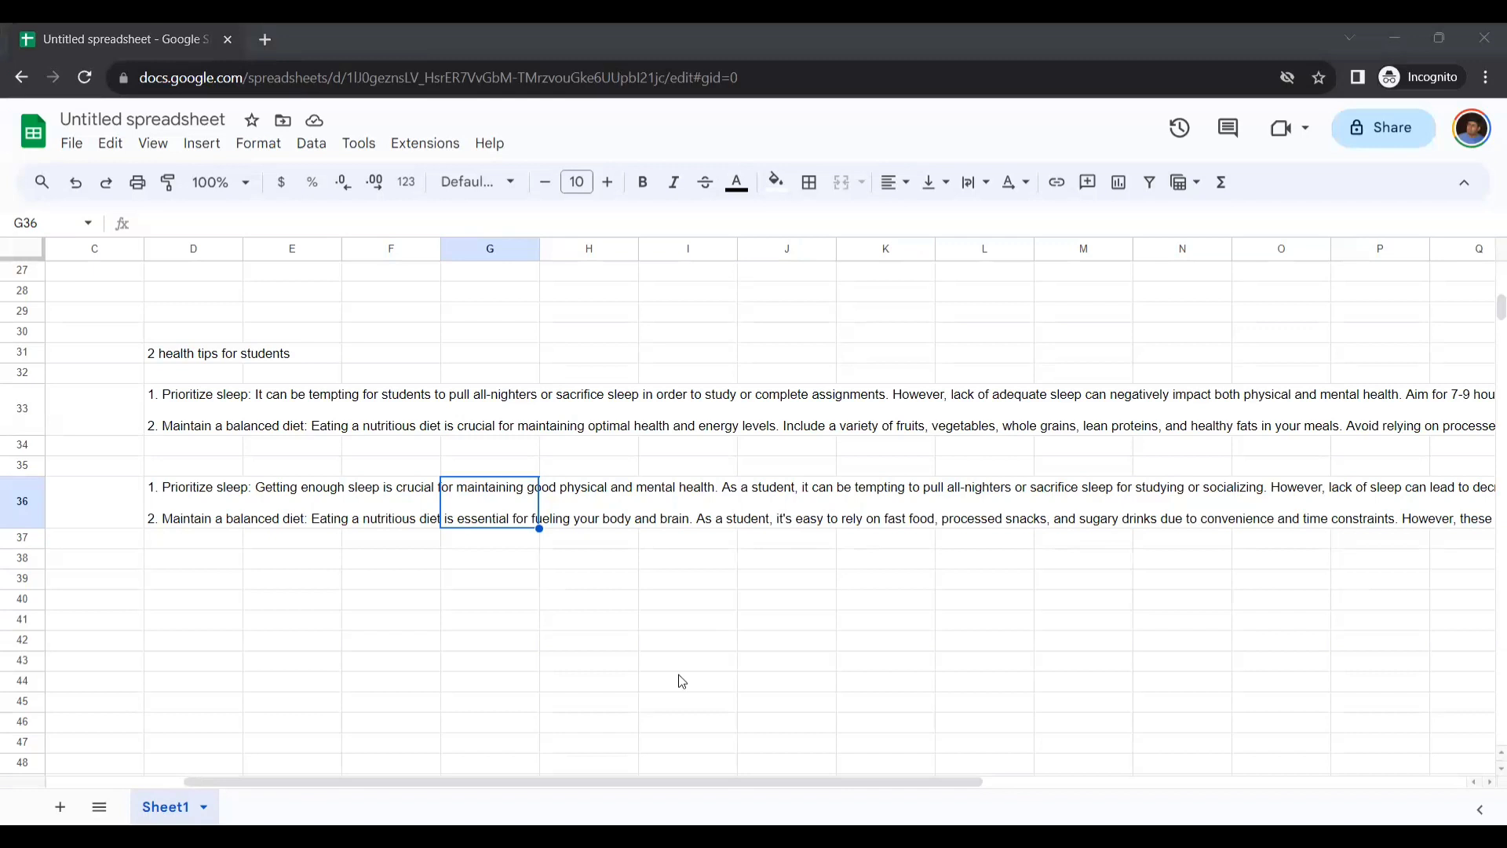
- Enter "diabetes" in cell G31 as an extra value for the prompt
{"action": "left_click", "coordinate": [537, 352]}
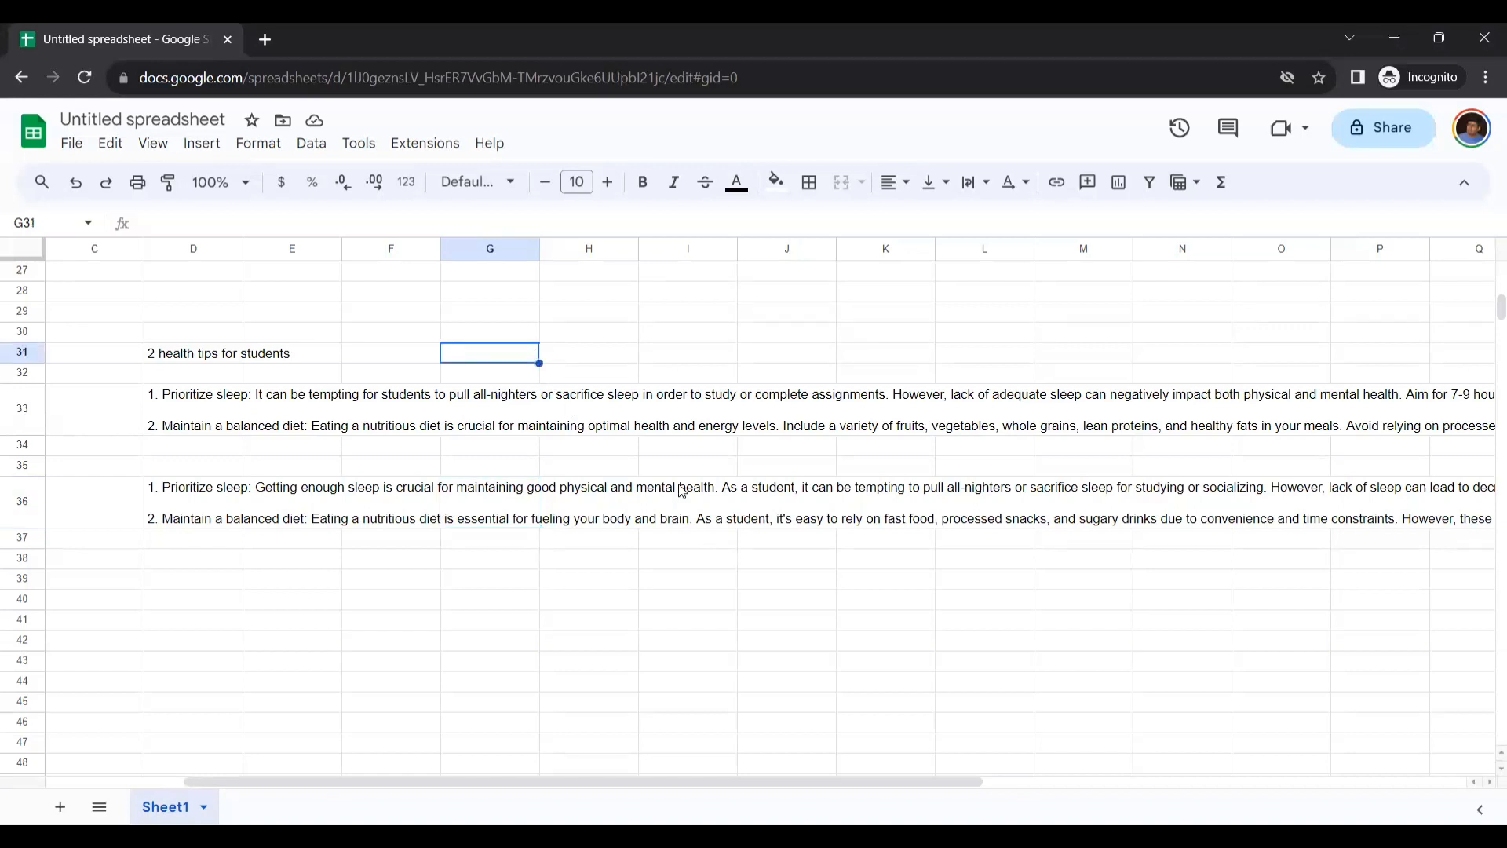
{"action": "type", "text": "diabetes"}
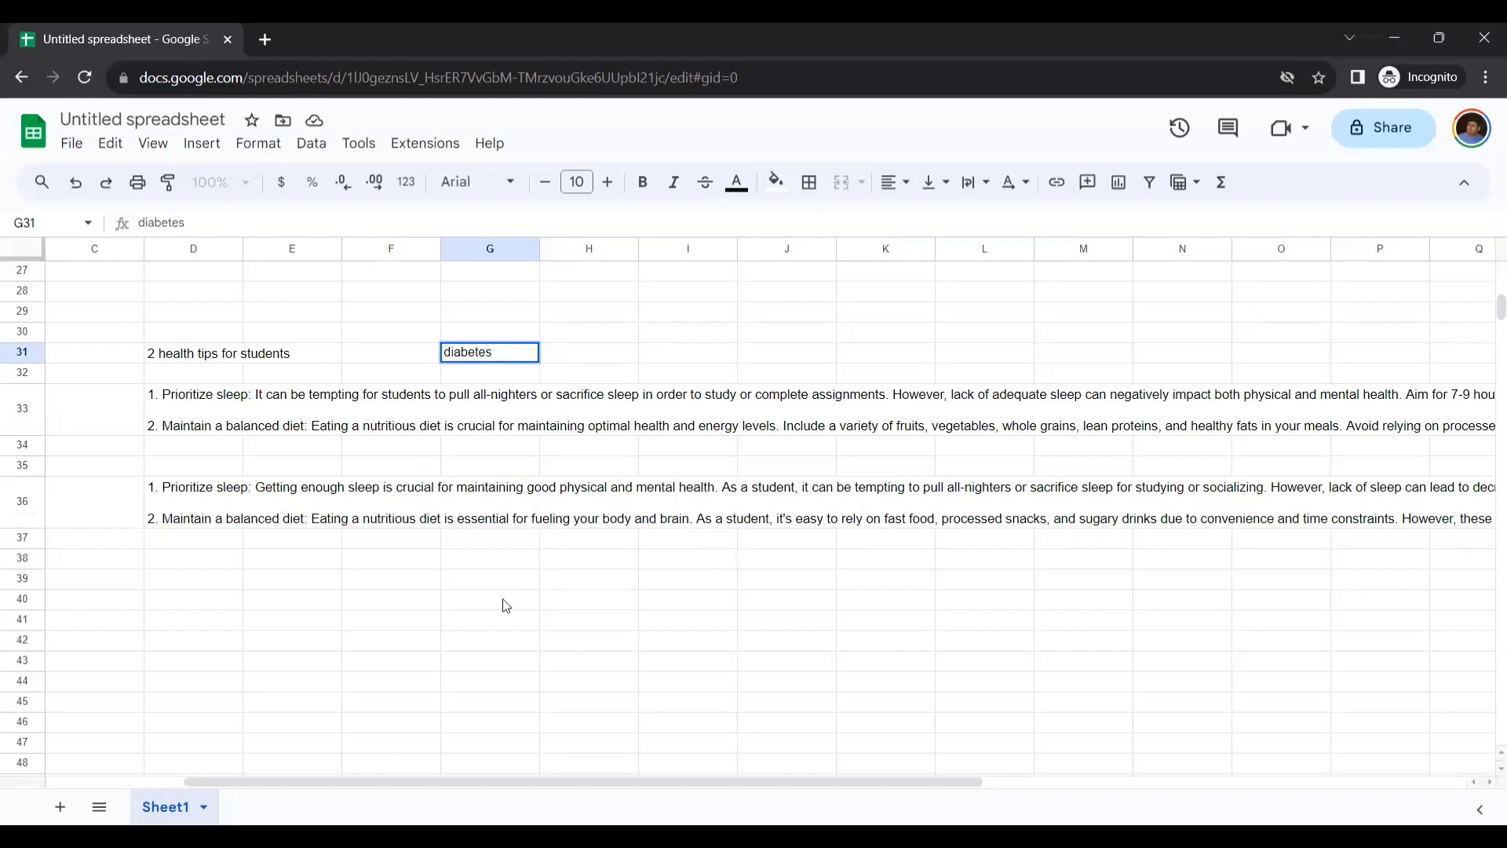
- Enter a GPT formula in cell D39 with D31 as prompt, G31 as value, and temperature 0.8
{"action": "left_click", "coordinate": [226, 585]}
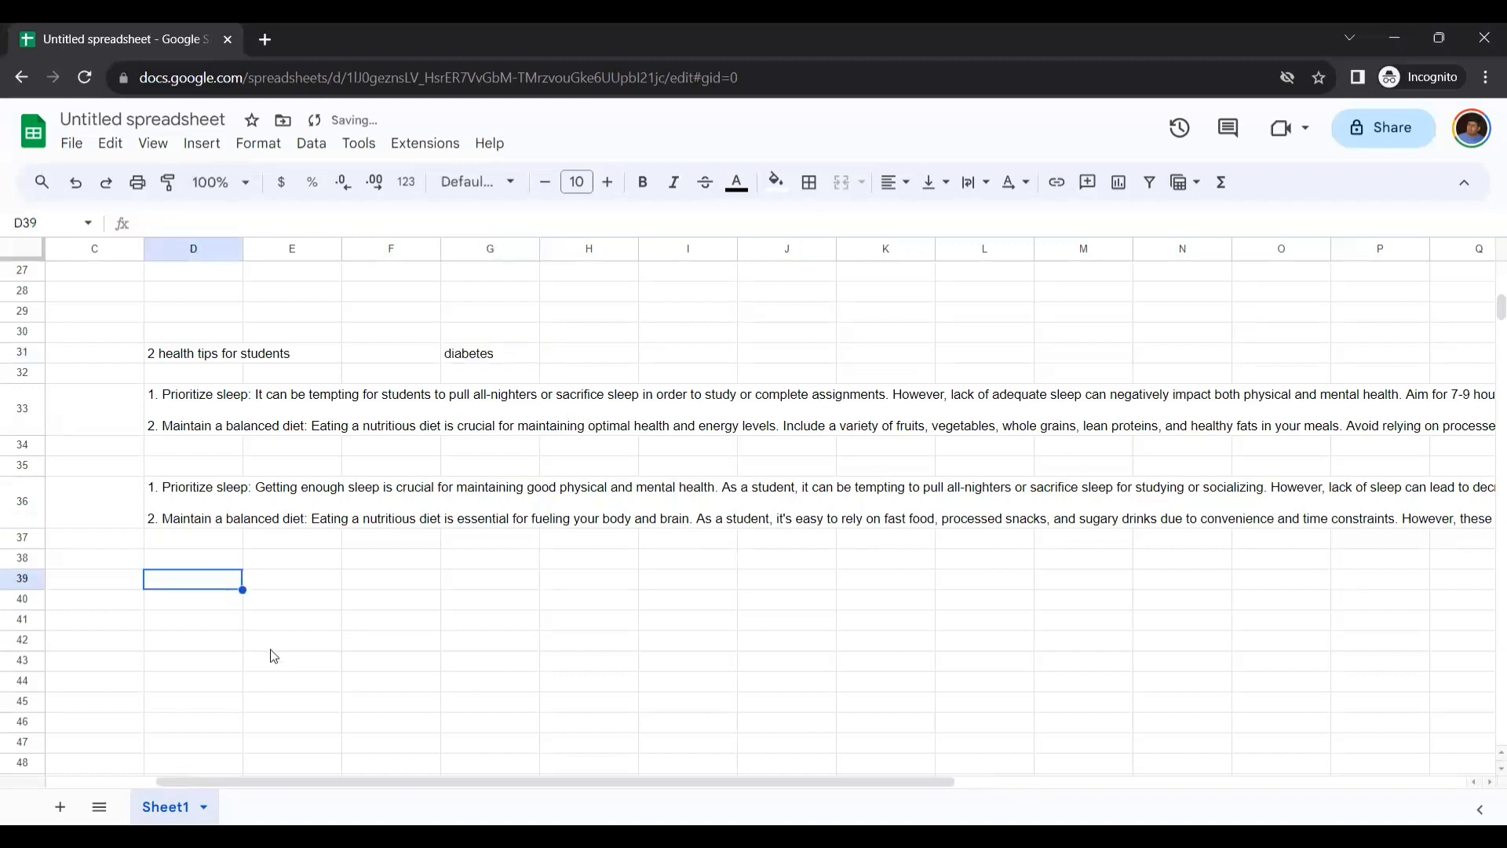
{"action": "type", "text": "=GPT"}
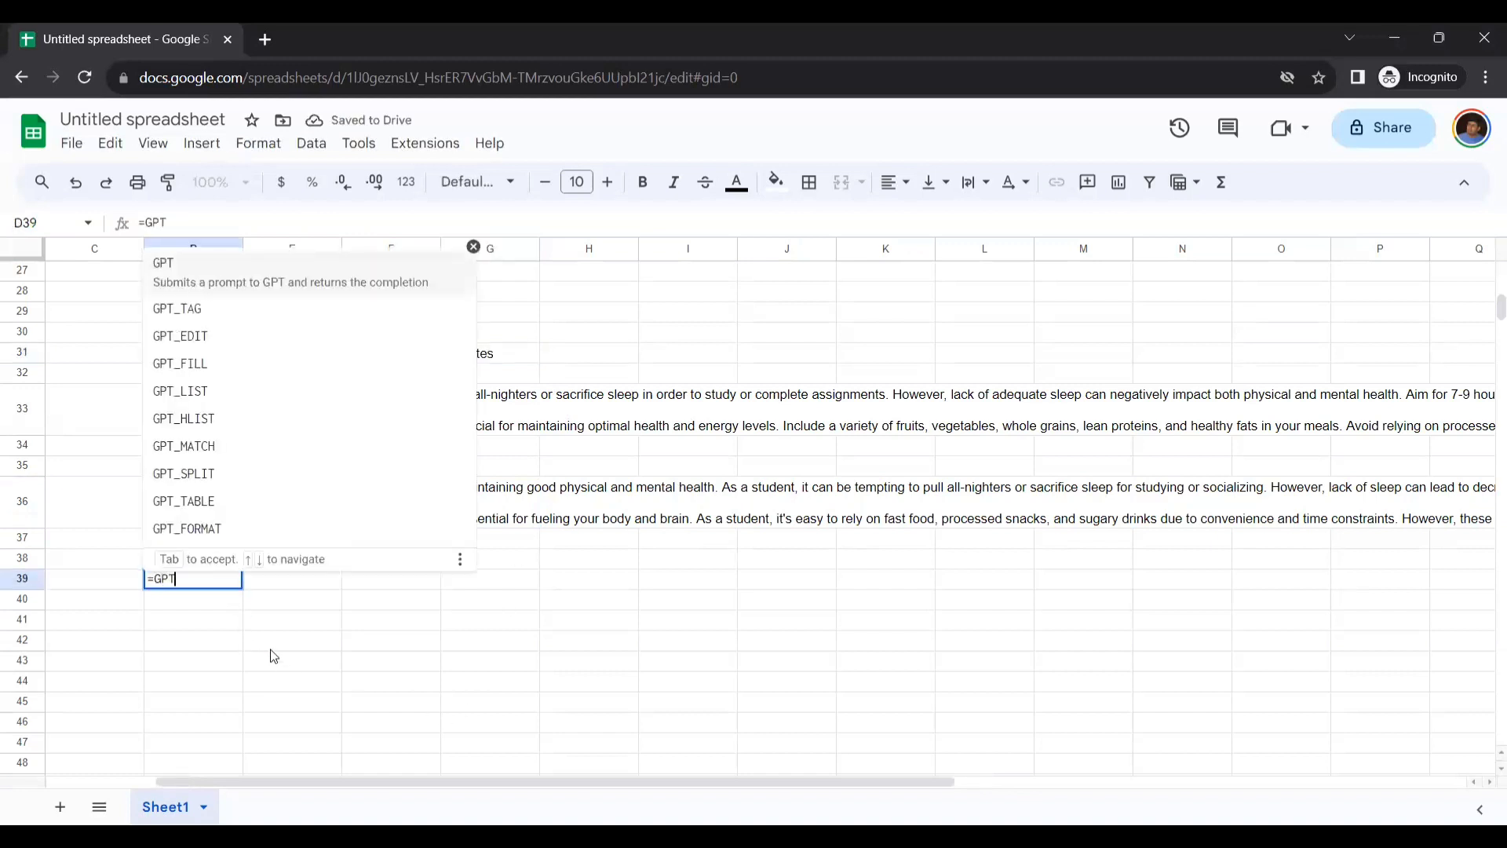
{"action": "type", "text": "("}
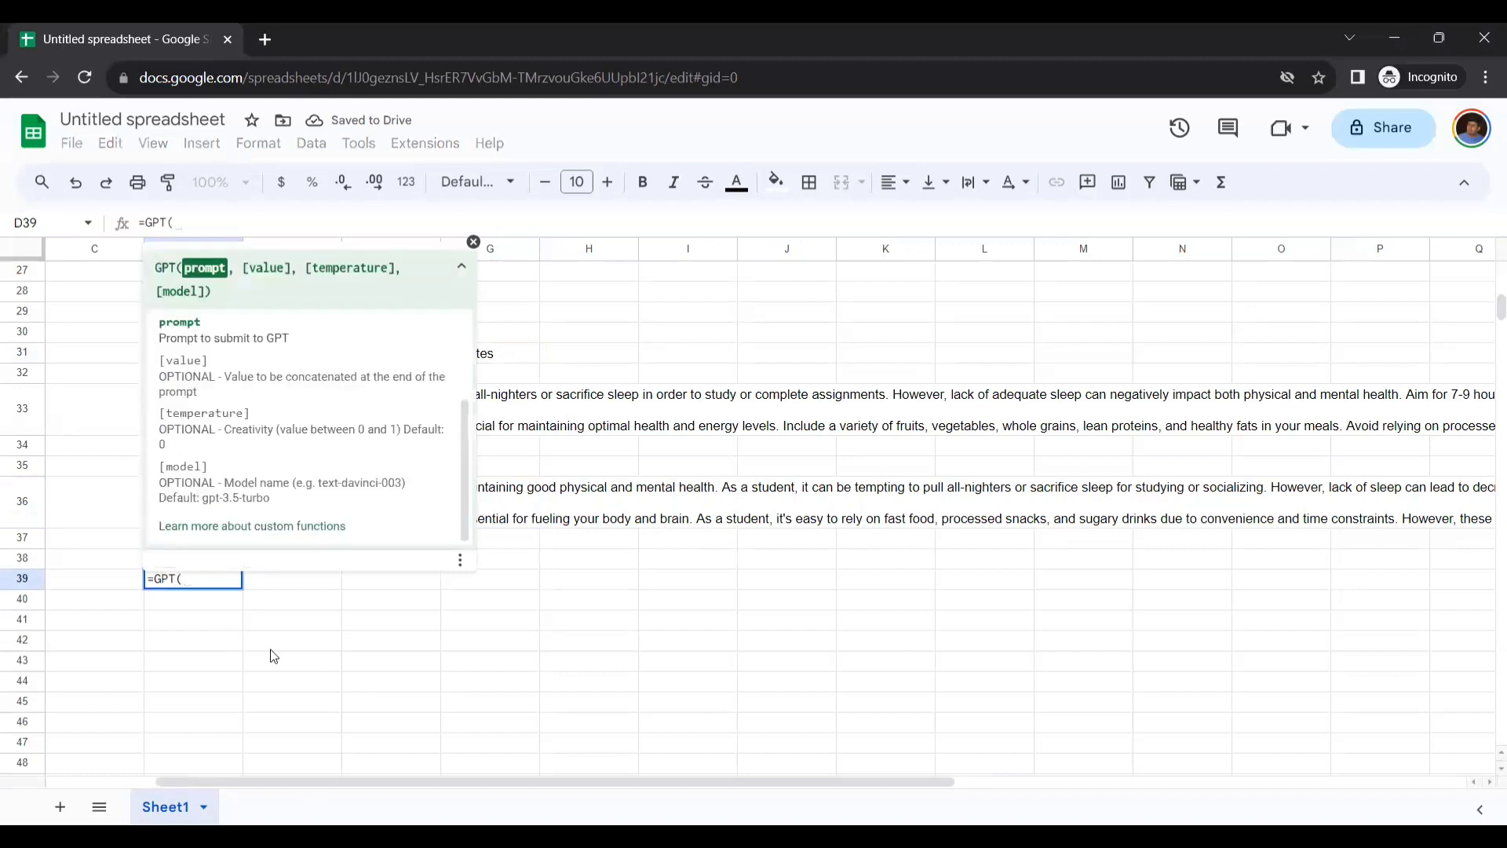
{"action": "left_click", "coordinate": [584, 335]}
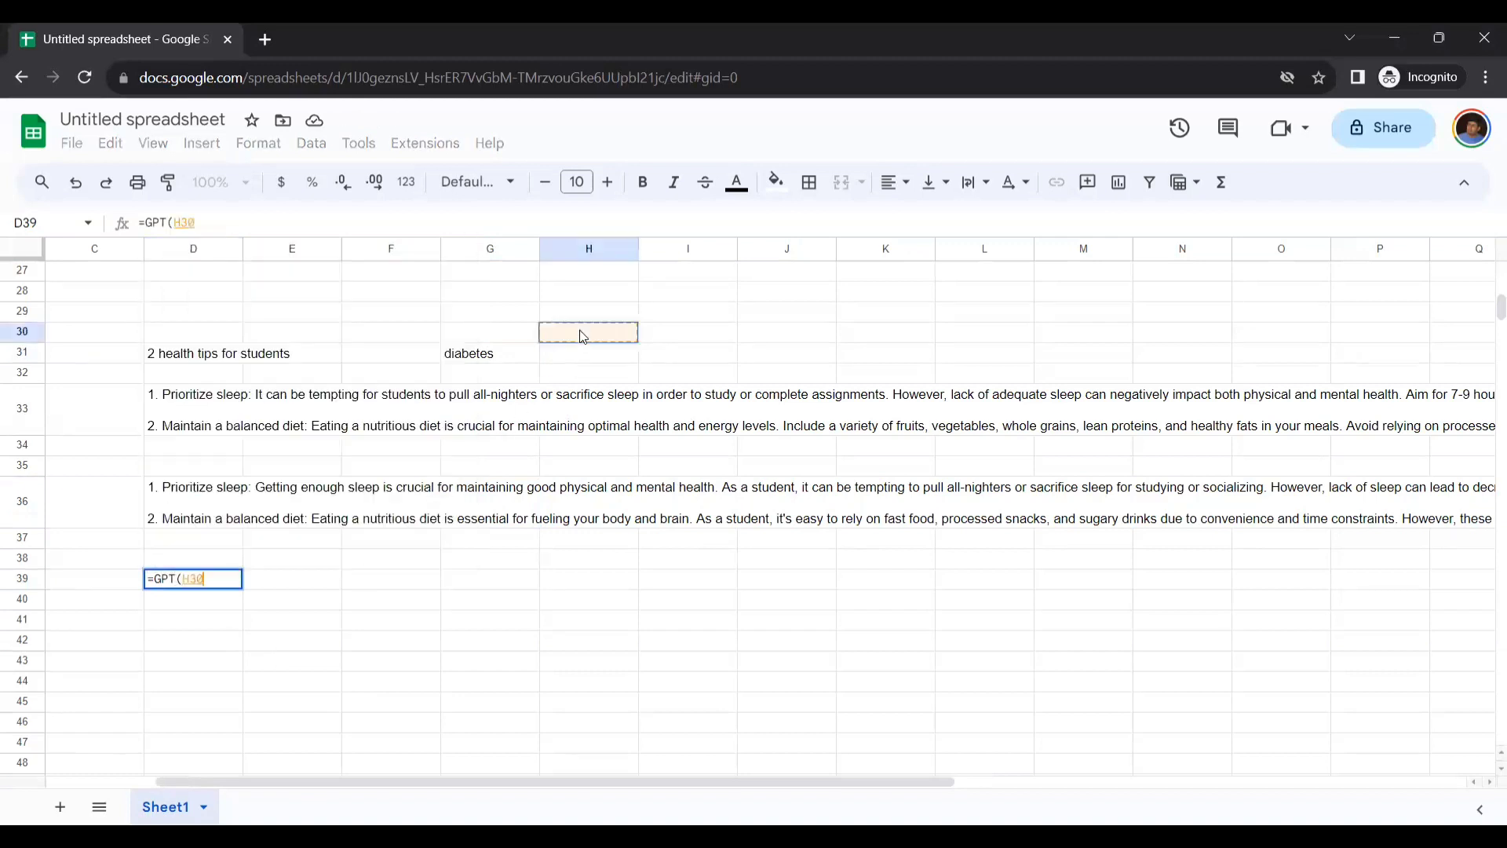
{"action": "left_click", "coordinate": [203, 357]}
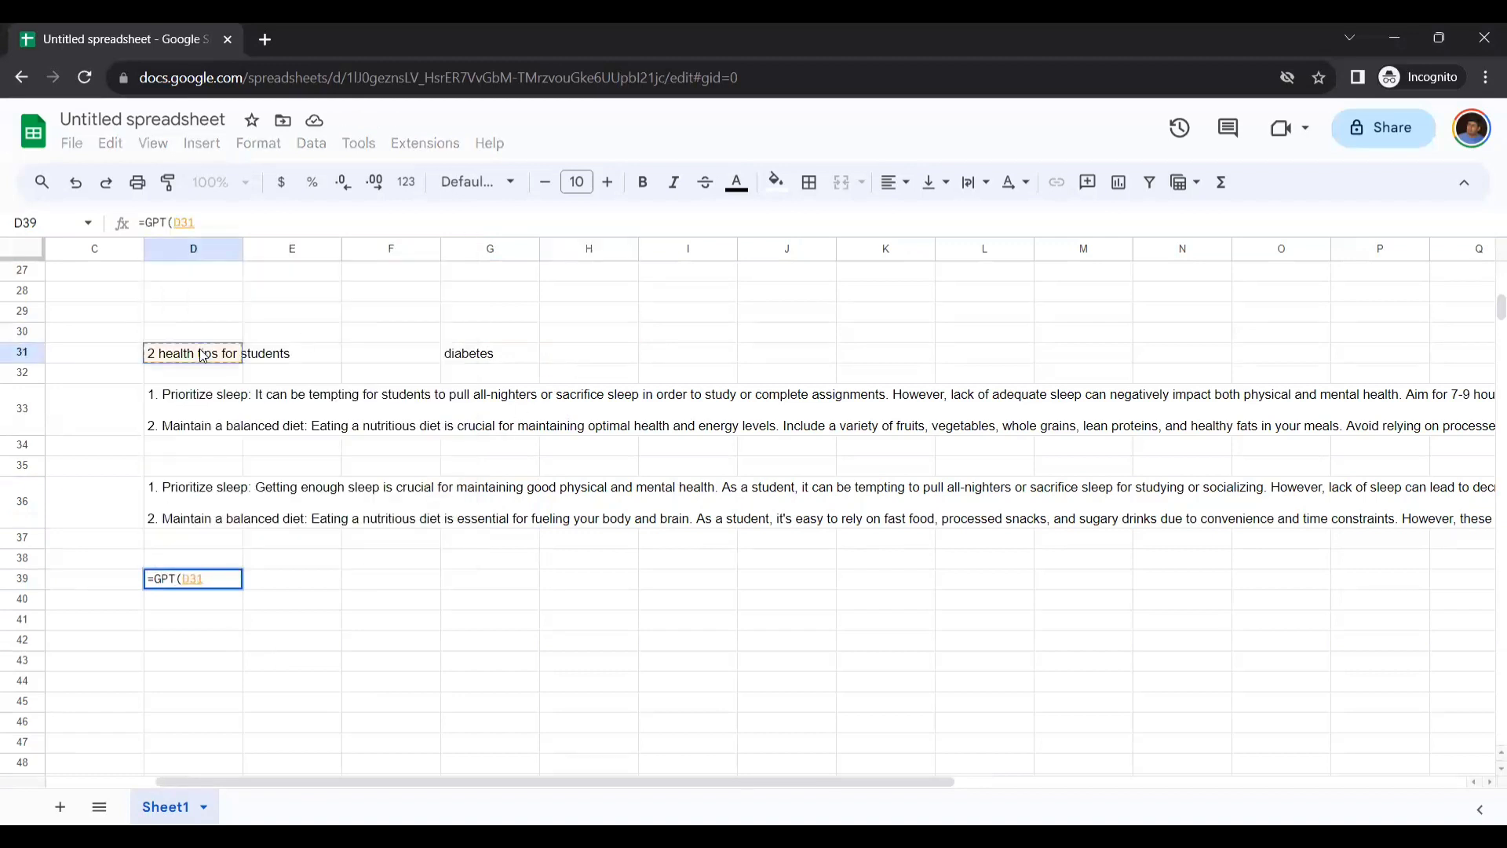
{"action": "type", "text": ","}
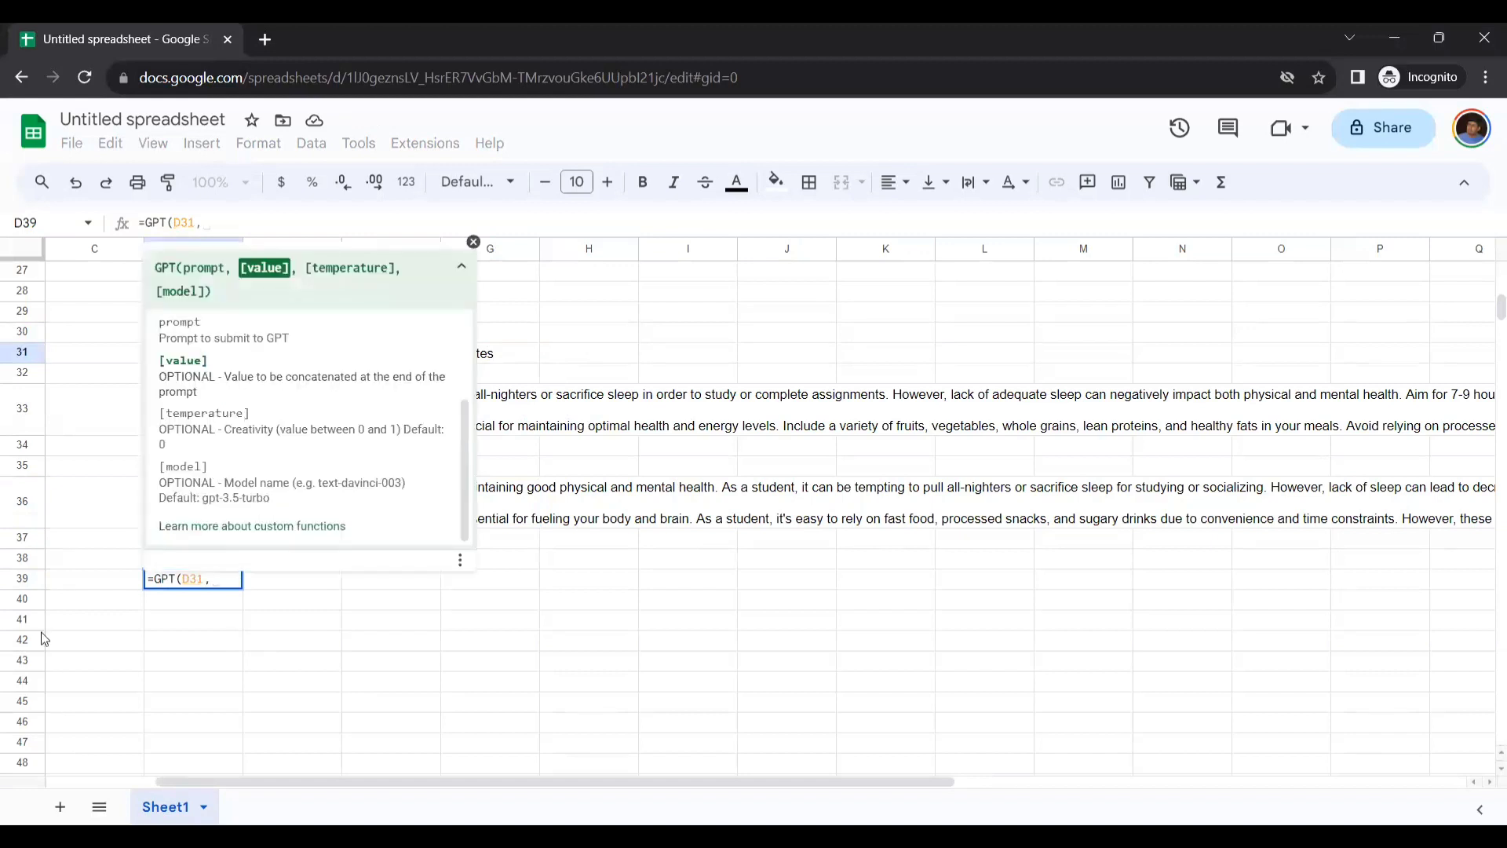
{"action": "left_click", "coordinate": [518, 360]}
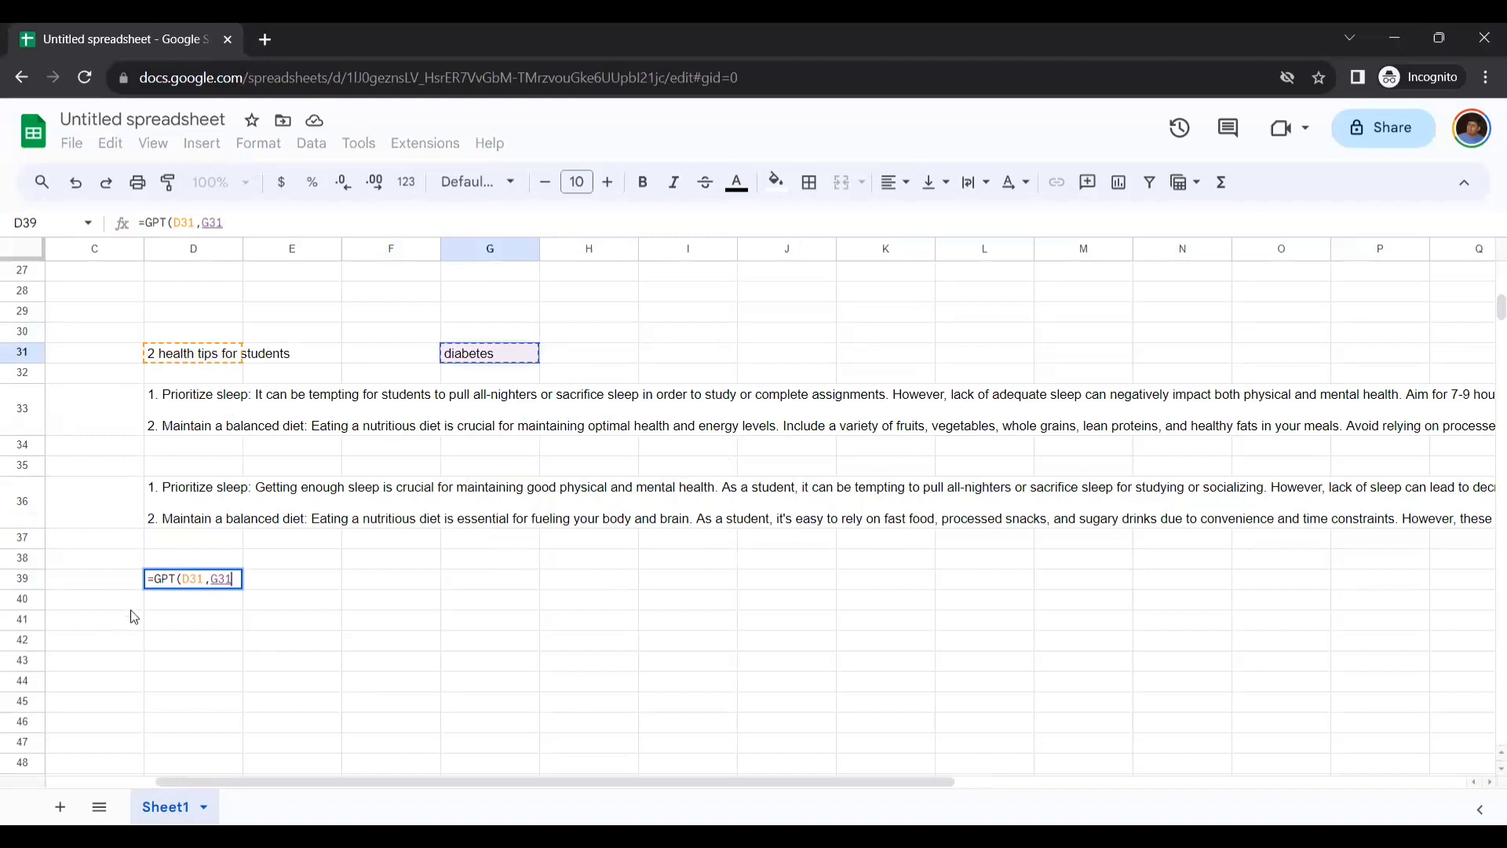
{"action": "type", "text": ","}
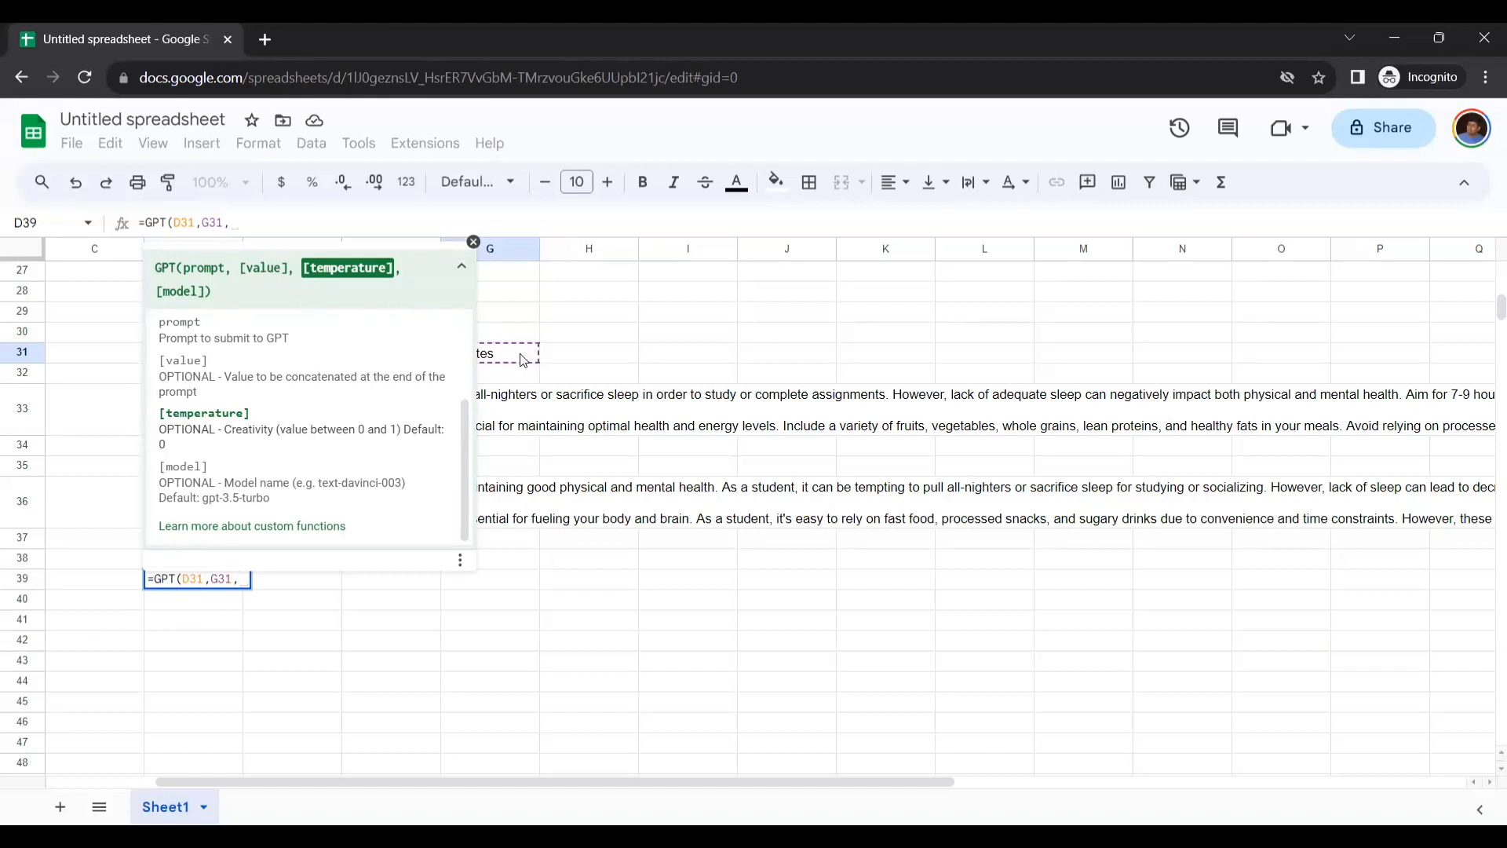
{"action": "type", "text": "0."}
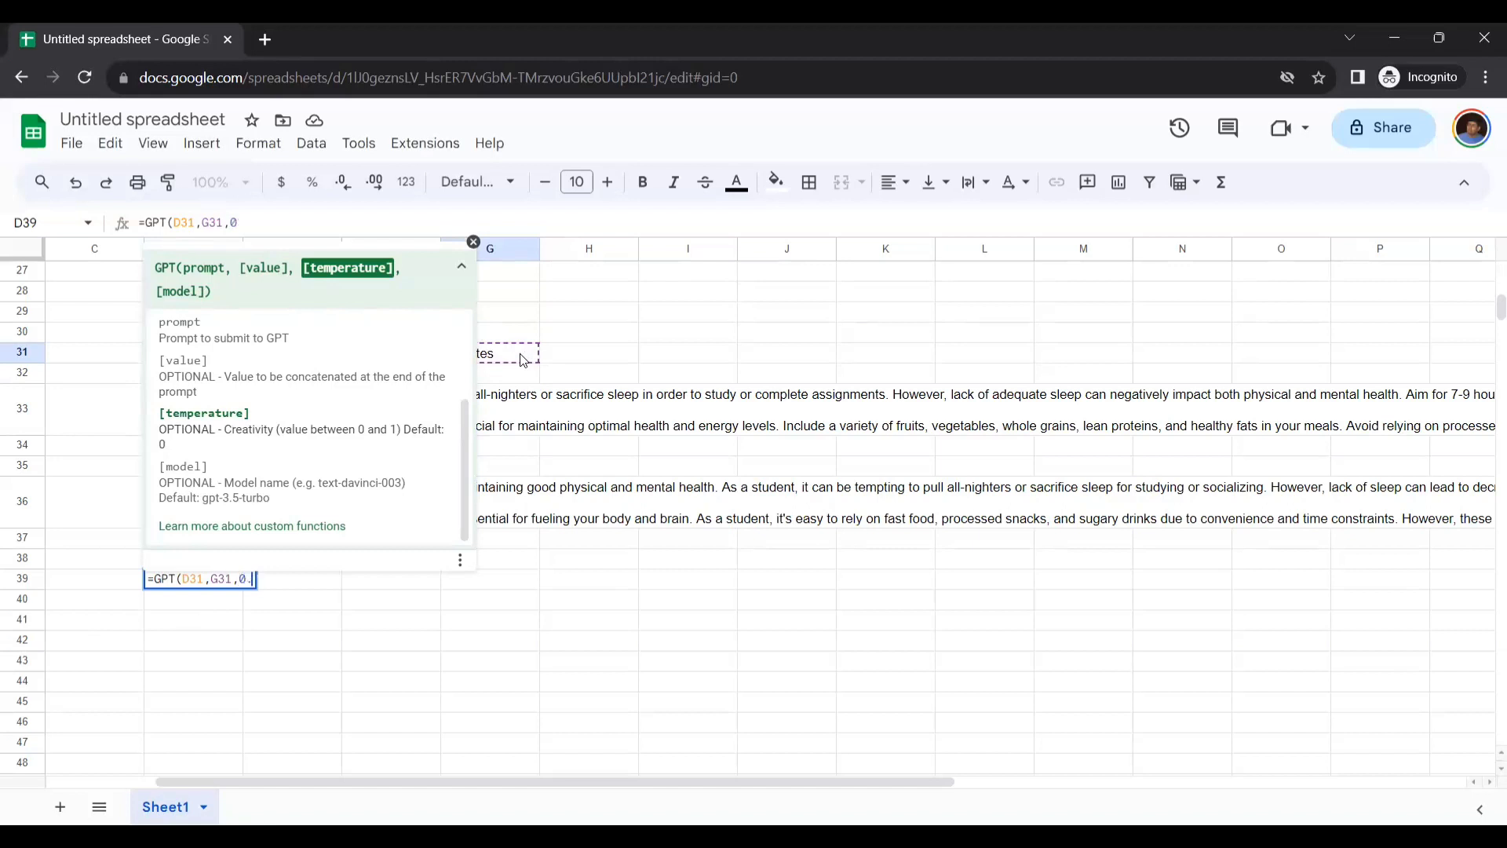
{"action": "type", "text": "5)"}
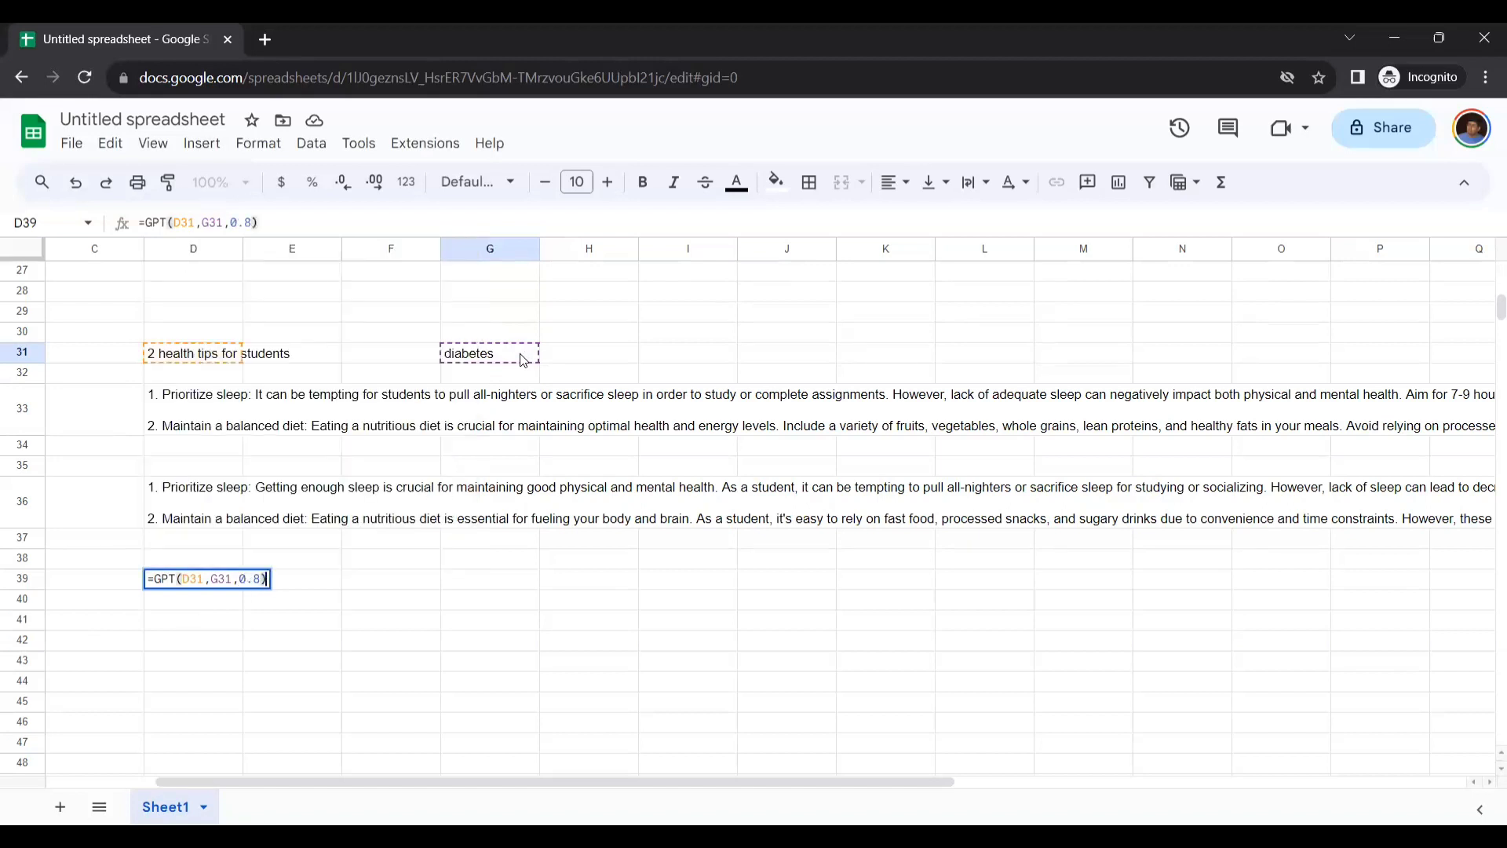
{"action": "key", "text": "Tab"}
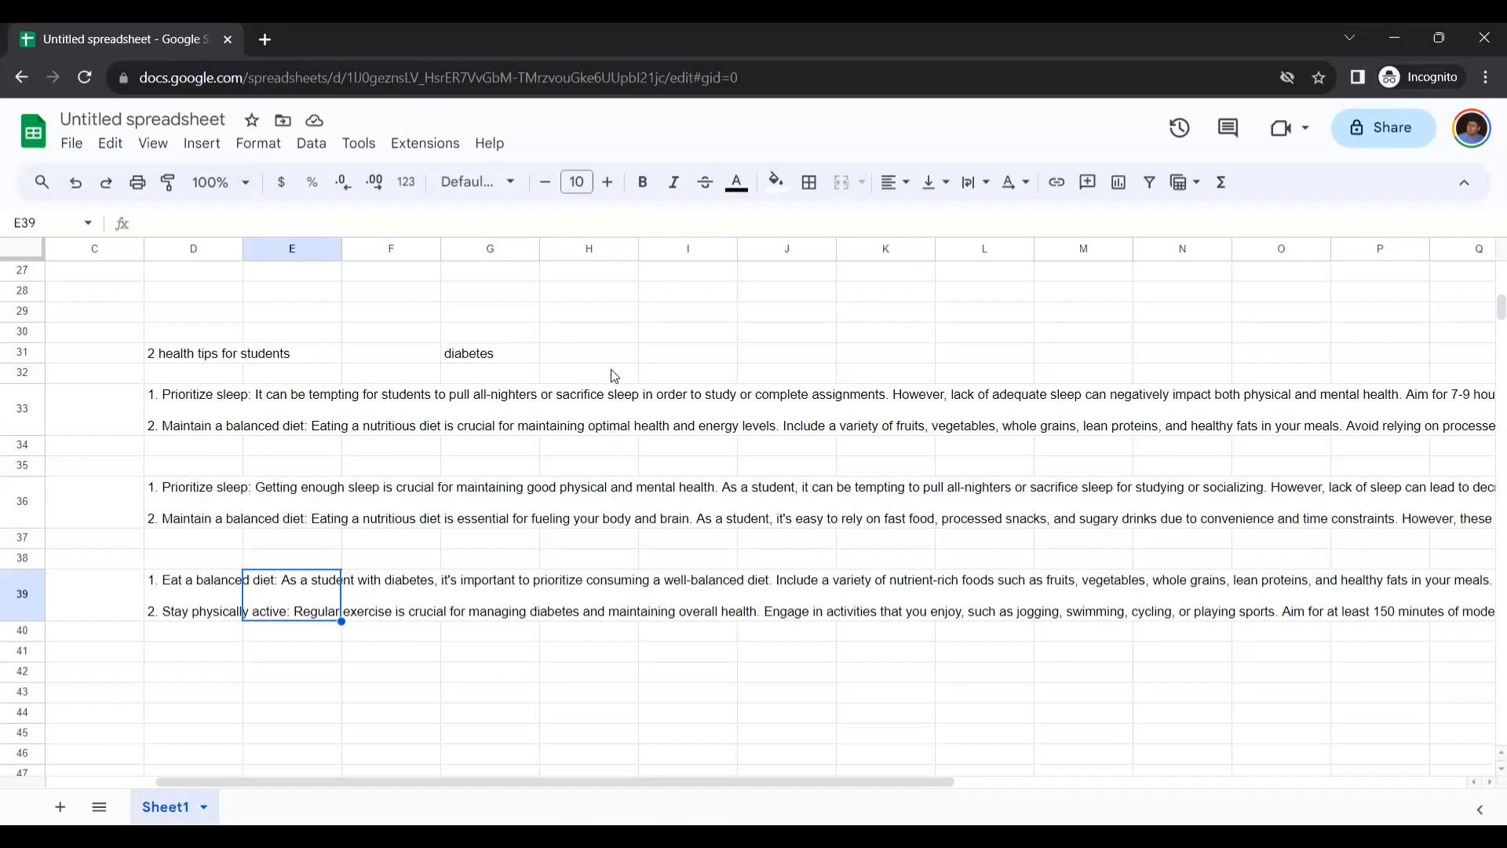
- Review the extra value in G31 and the GPT formula in D39 that references it
{"action": "left_click", "coordinate": [494, 358]}
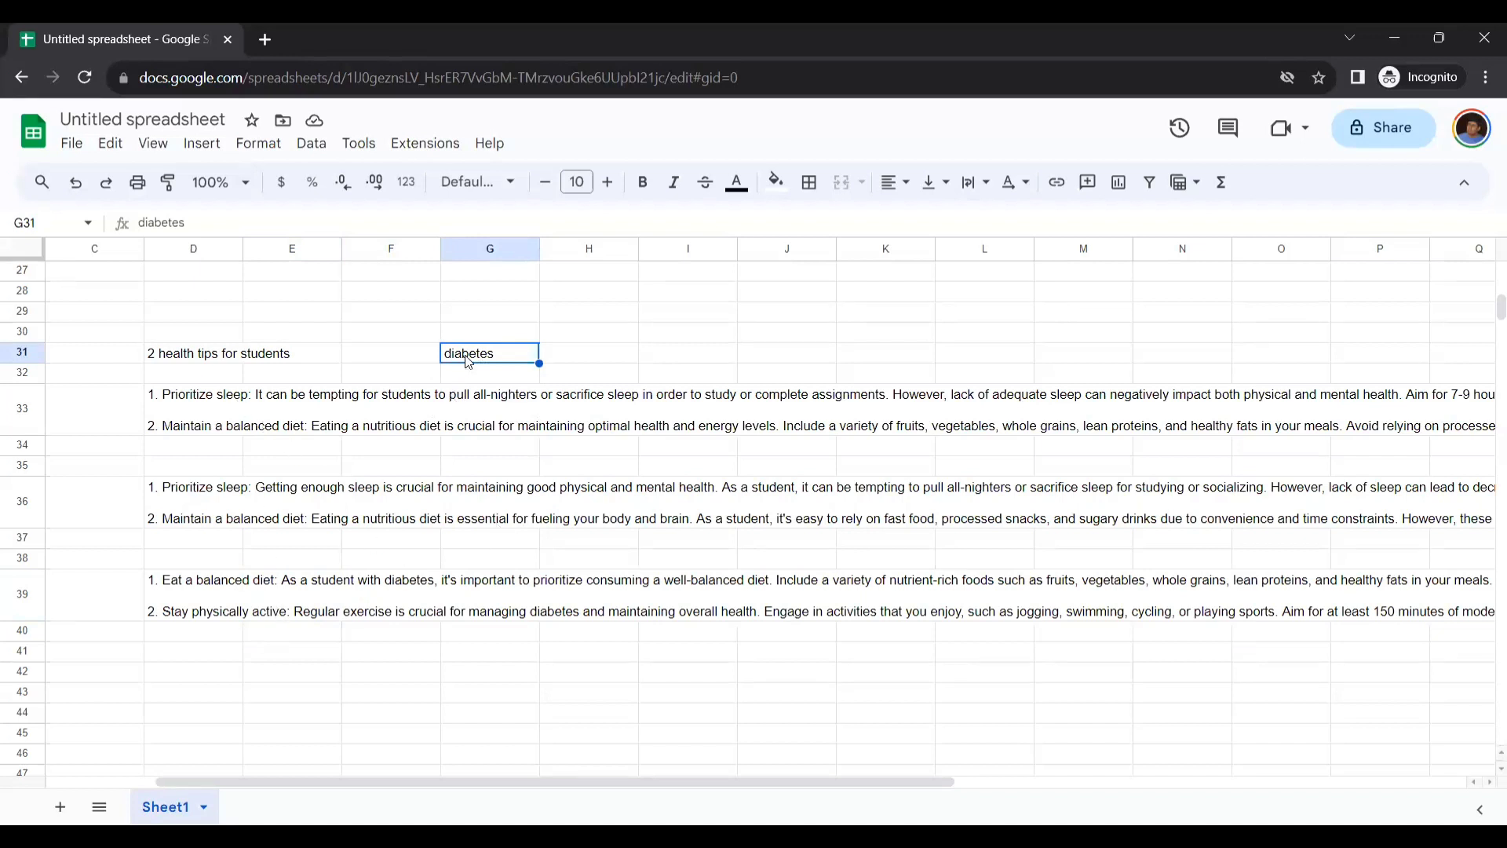
{"action": "double_click", "coordinate": [218, 594]}
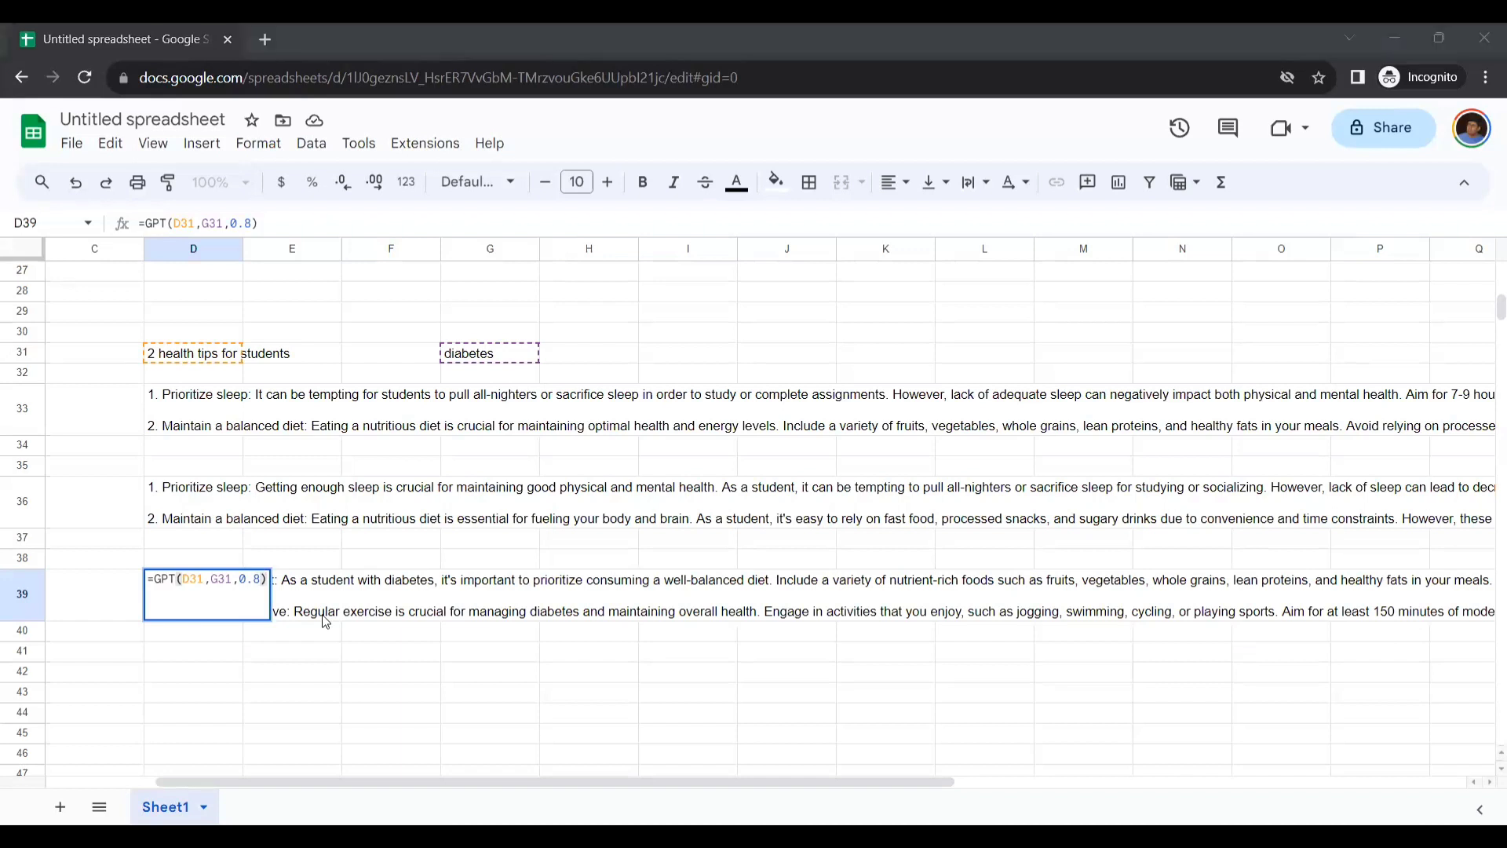
{"action": "left_click", "coordinate": [271, 692]}
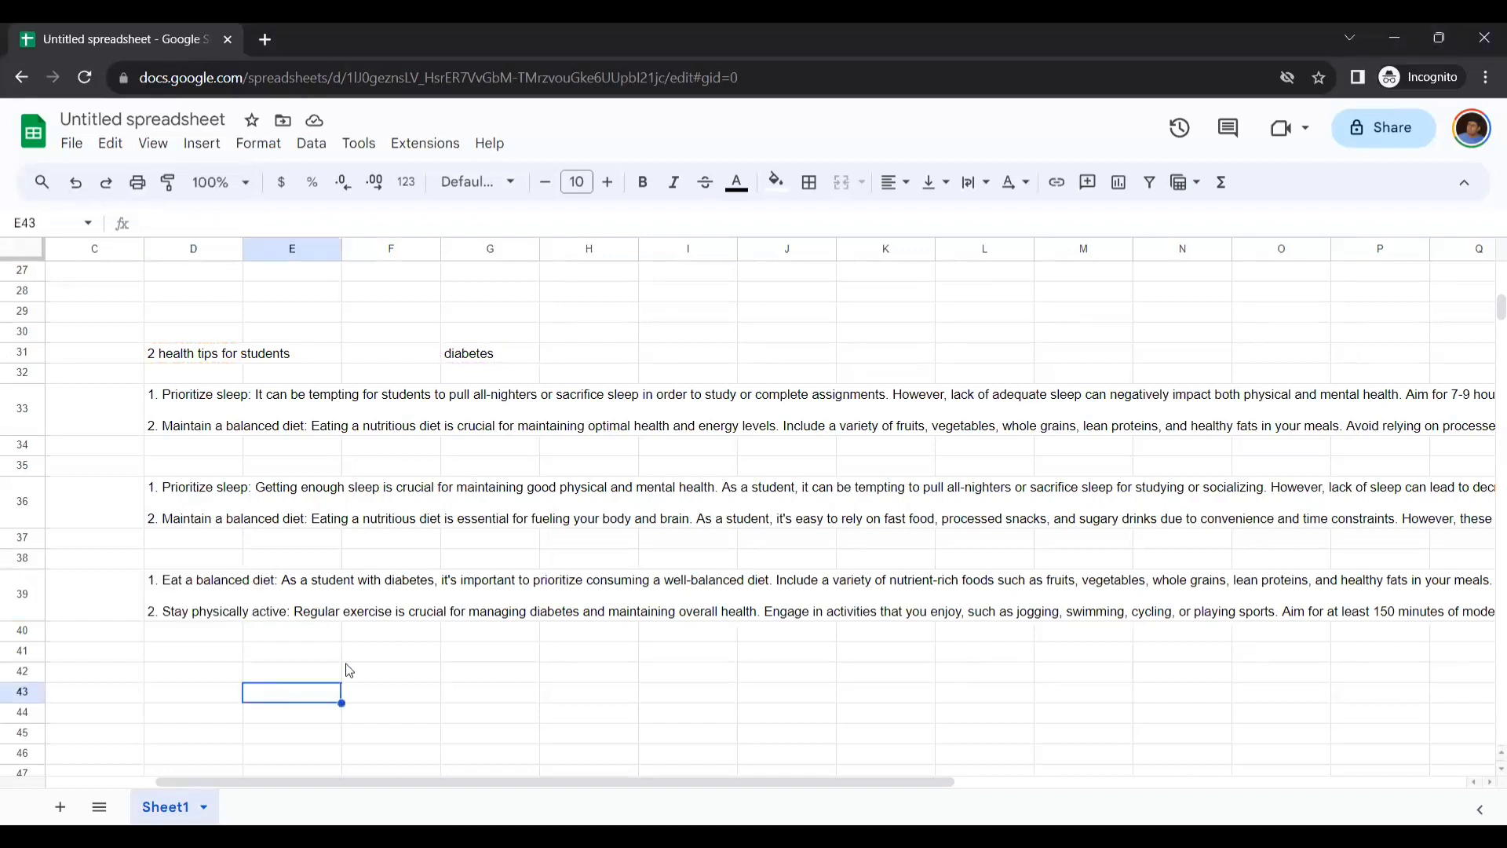
- Enter a GPT_LIST formula in cell D43 with the prompt "5 advantages of drinking water"
{"action": "left_click", "coordinate": [216, 700]}
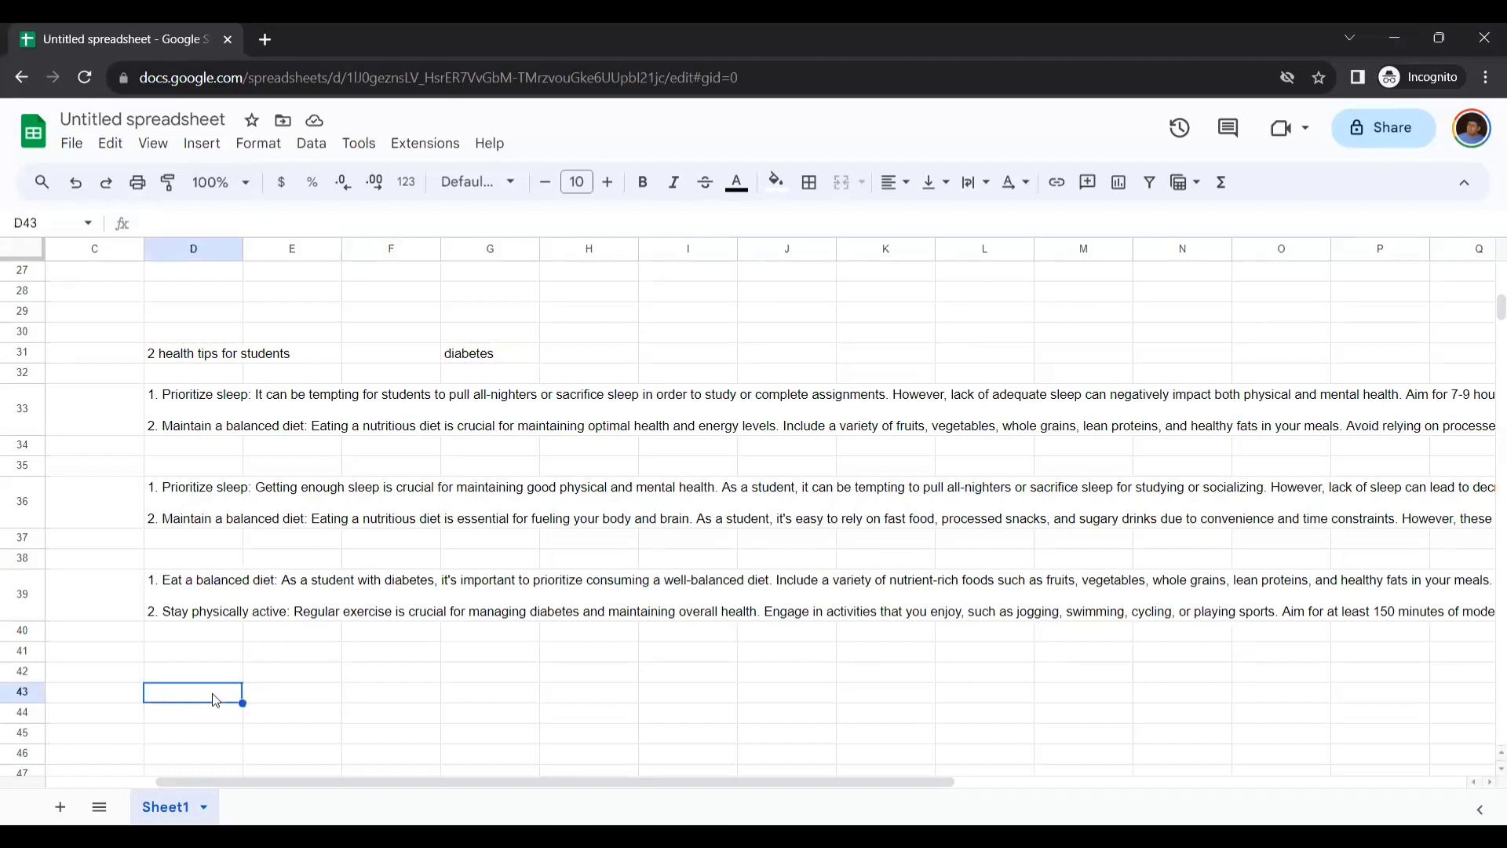
{"action": "type", "text": "=GPT"}
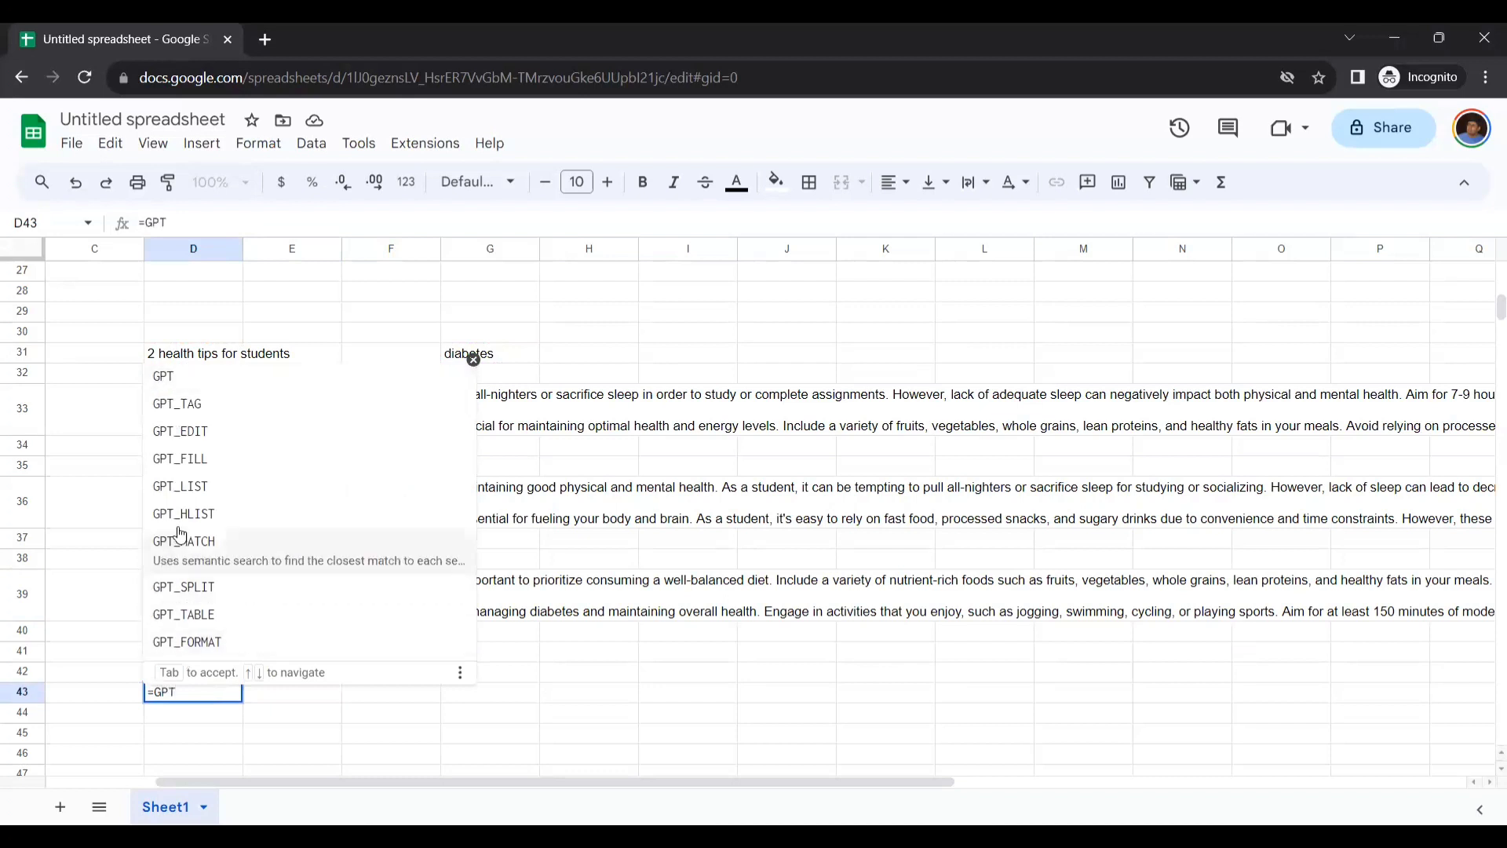
{"action": "left_click", "coordinate": [190, 488]}
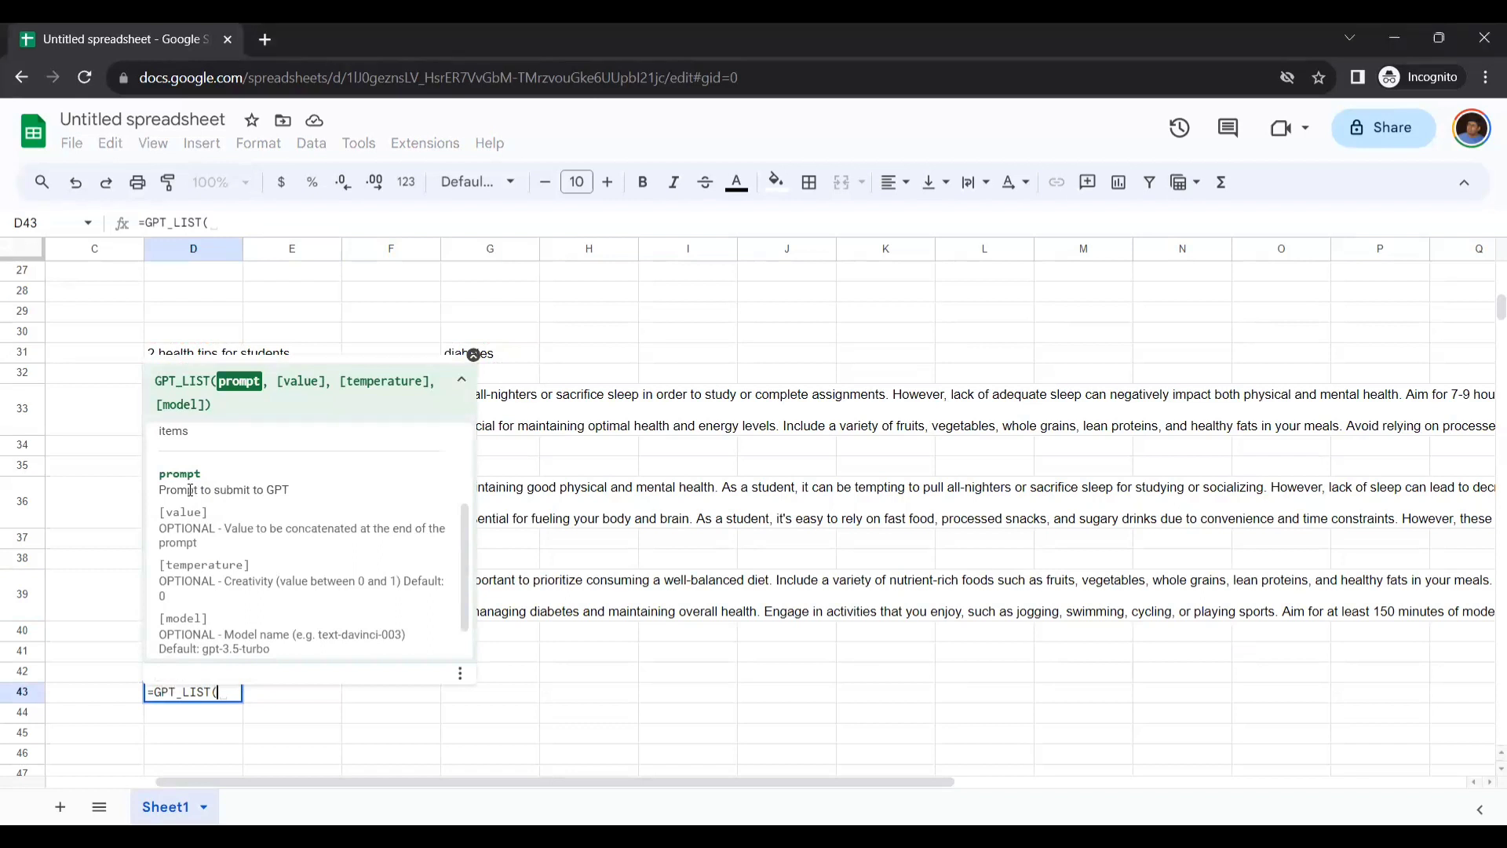
{"action": "type", "text": "\"5"}
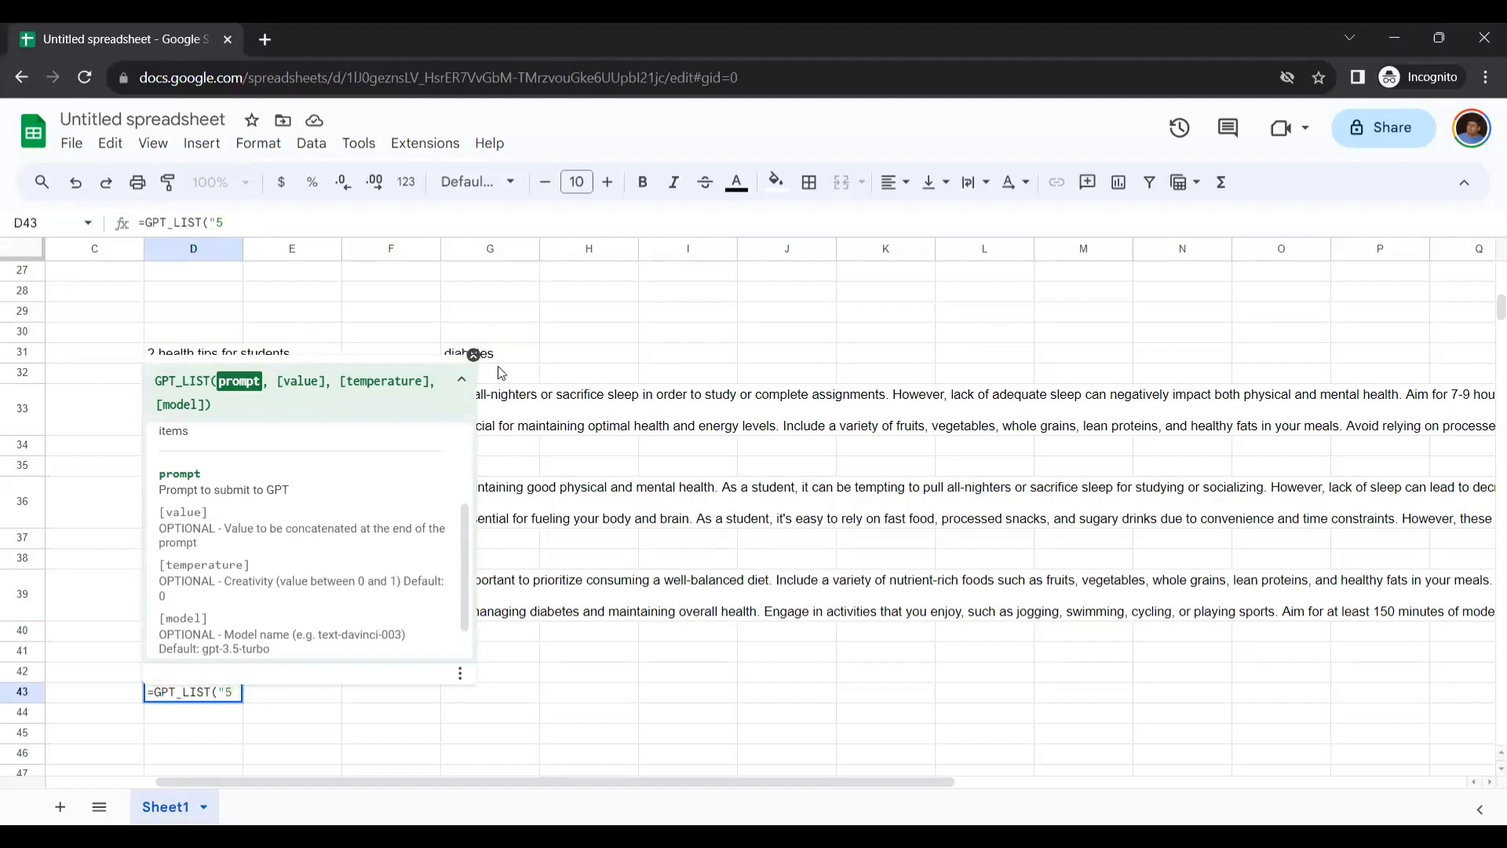
{"action": "left_click", "coordinate": [474, 354]}
{"action": "type", "text": "ad"}
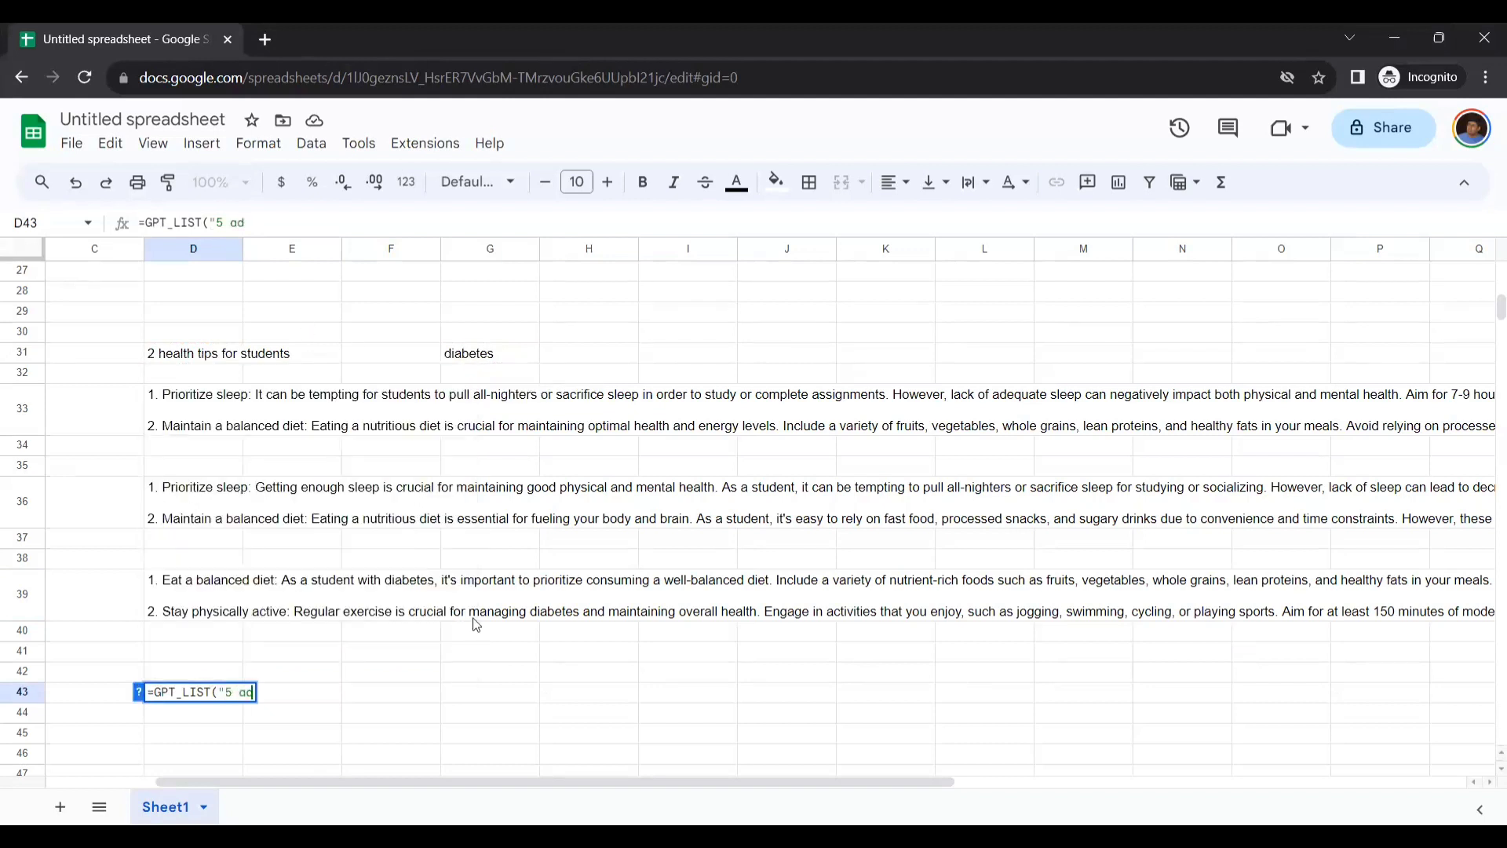
{"action": "type", "text": "vantages of drinking water\")"}
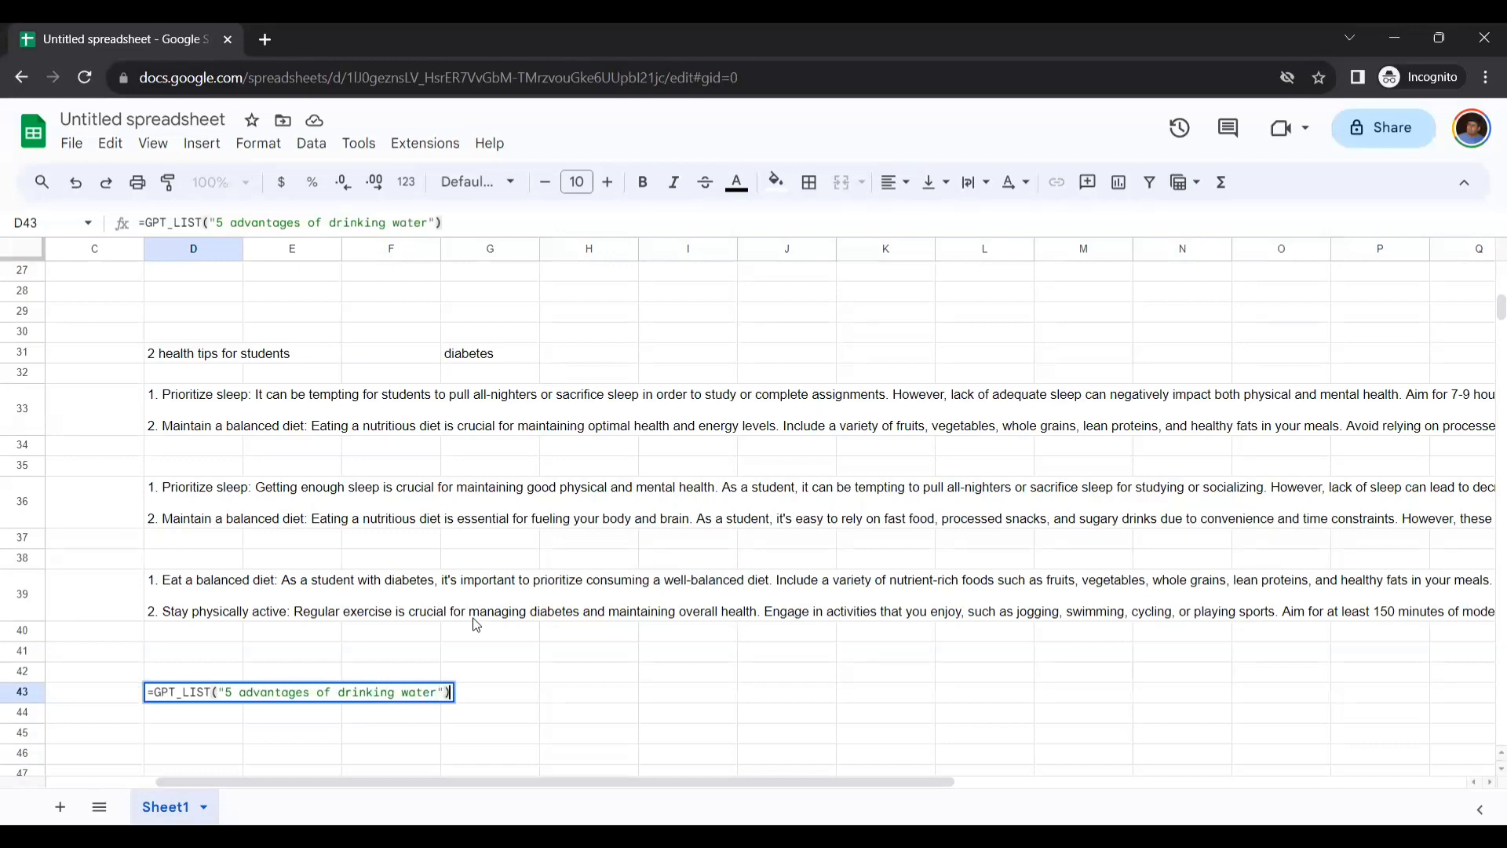
{"action": "key", "text": "Tab"}
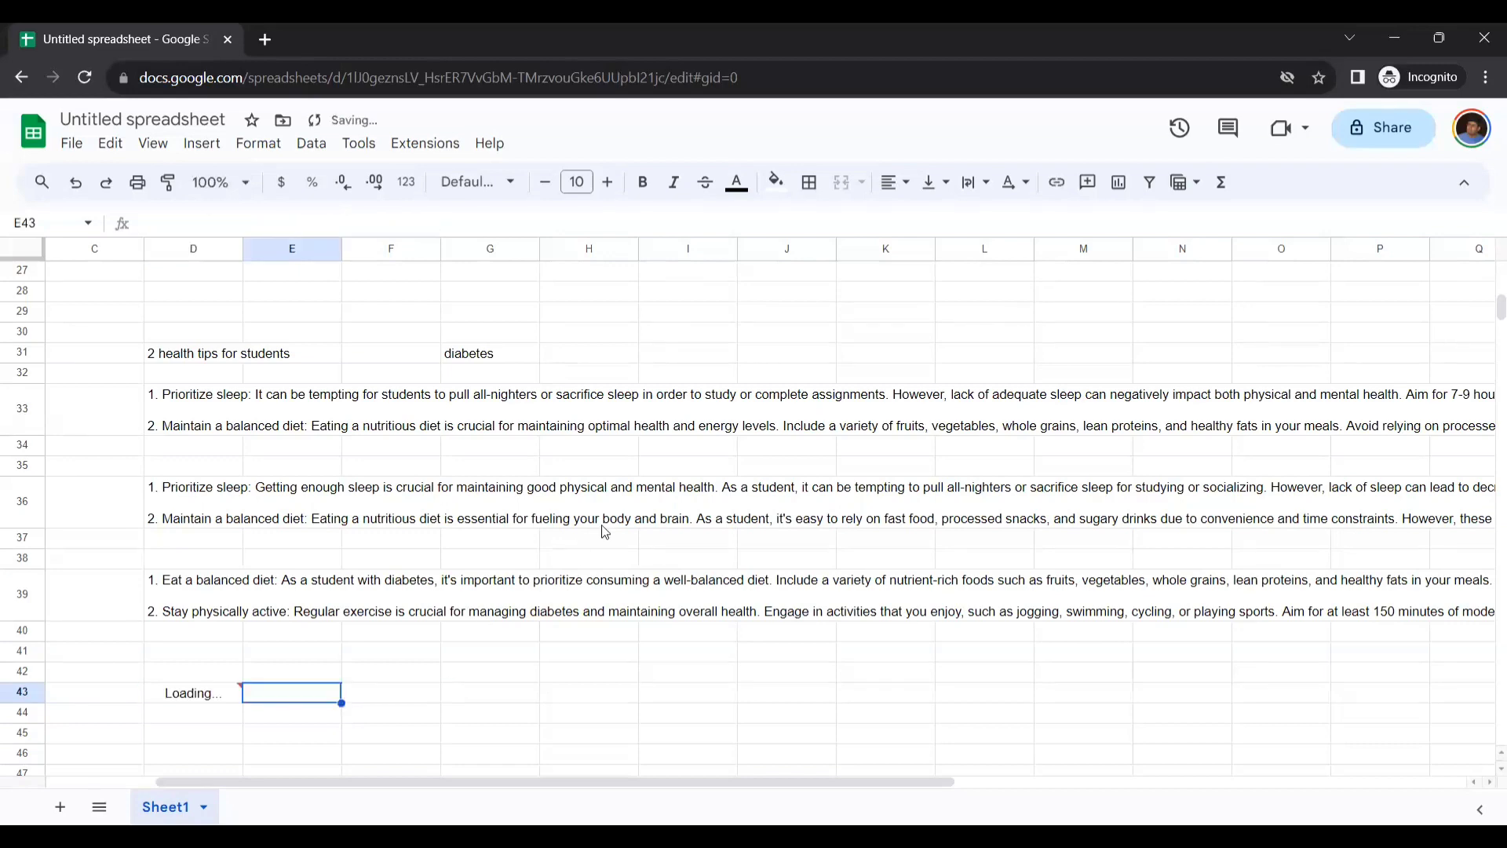
- Examine how the list from D43 is split over D43 to D47, compared with the single-cell email in D26
{"action": "scroll", "coordinate": [604, 532], "scroll_direction": "down", "scroll_amount": 1}
{"action": "scroll", "coordinate": [604, 532], "scroll_direction": "down", "scroll_amount": 1}
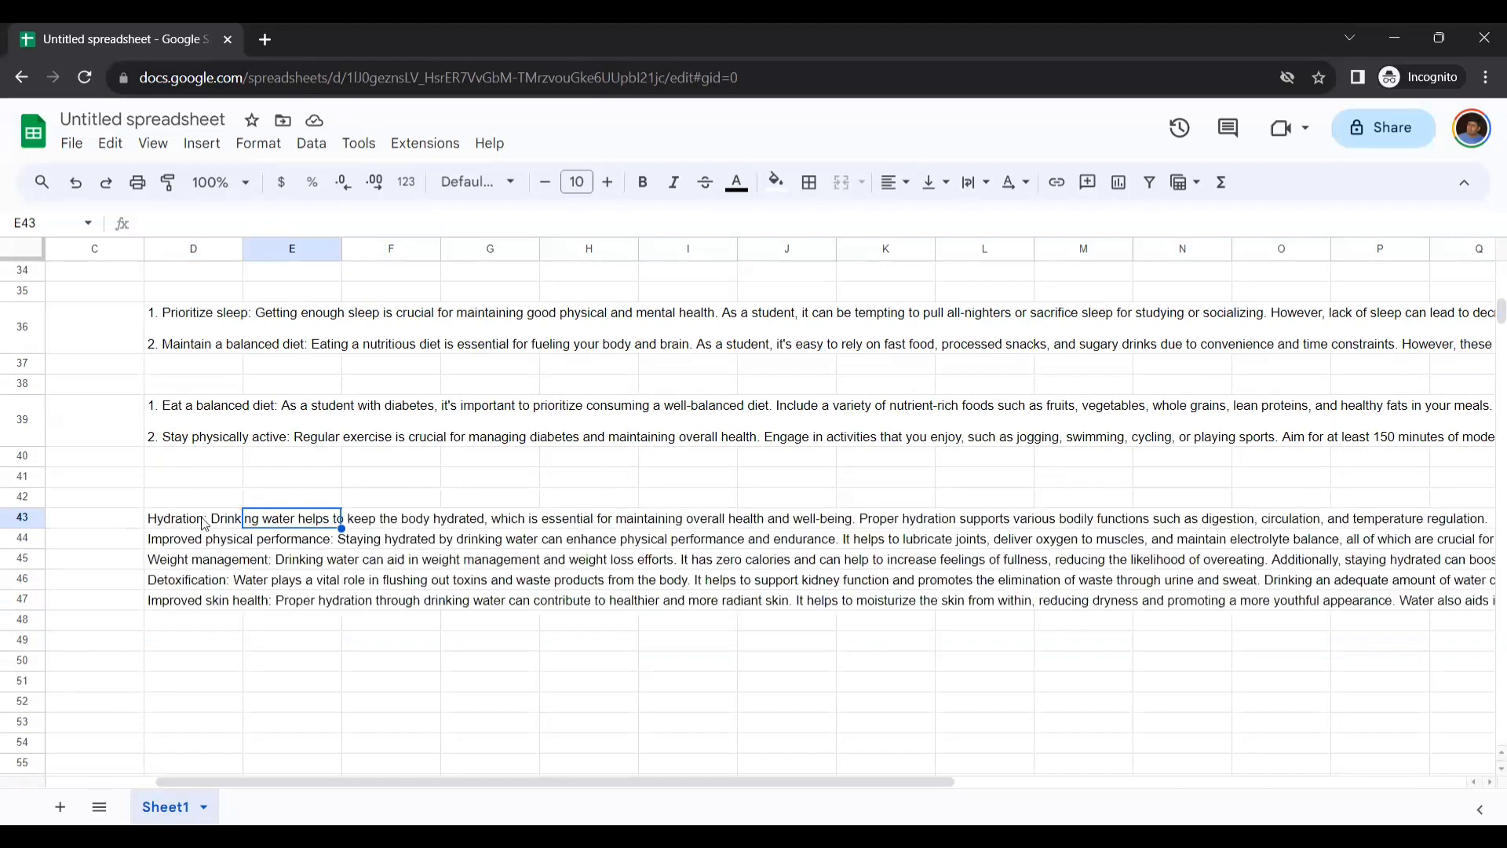
{"action": "scroll", "coordinate": [293, 403], "scroll_direction": "up", "scroll_amount": 2}
{"action": "scroll", "coordinate": [292, 403], "scroll_direction": "up", "scroll_amount": 3}
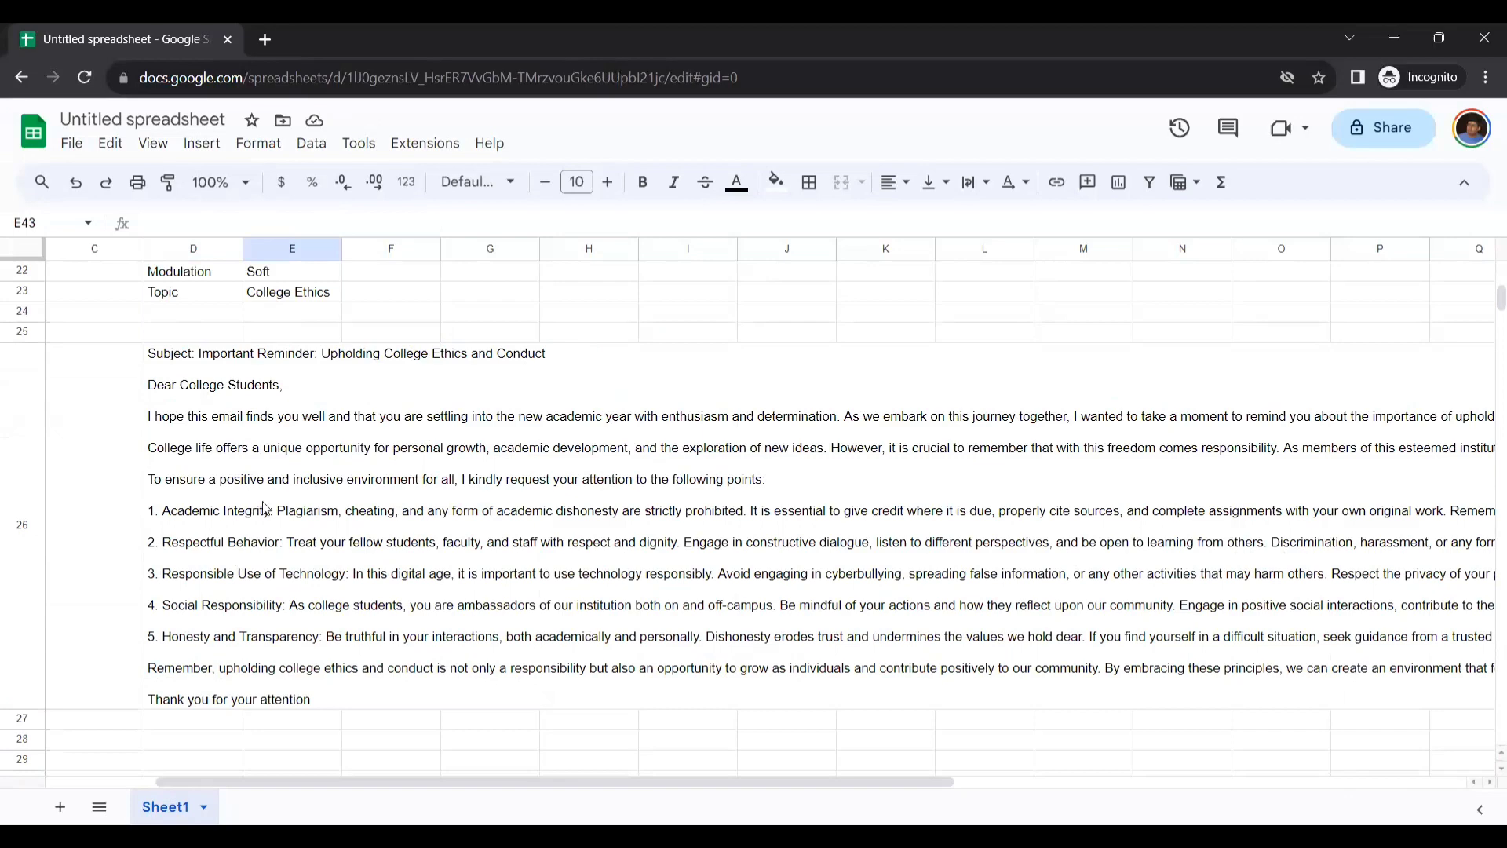
{"action": "scroll", "coordinate": [236, 552], "scroll_direction": "down", "scroll_amount": 5}
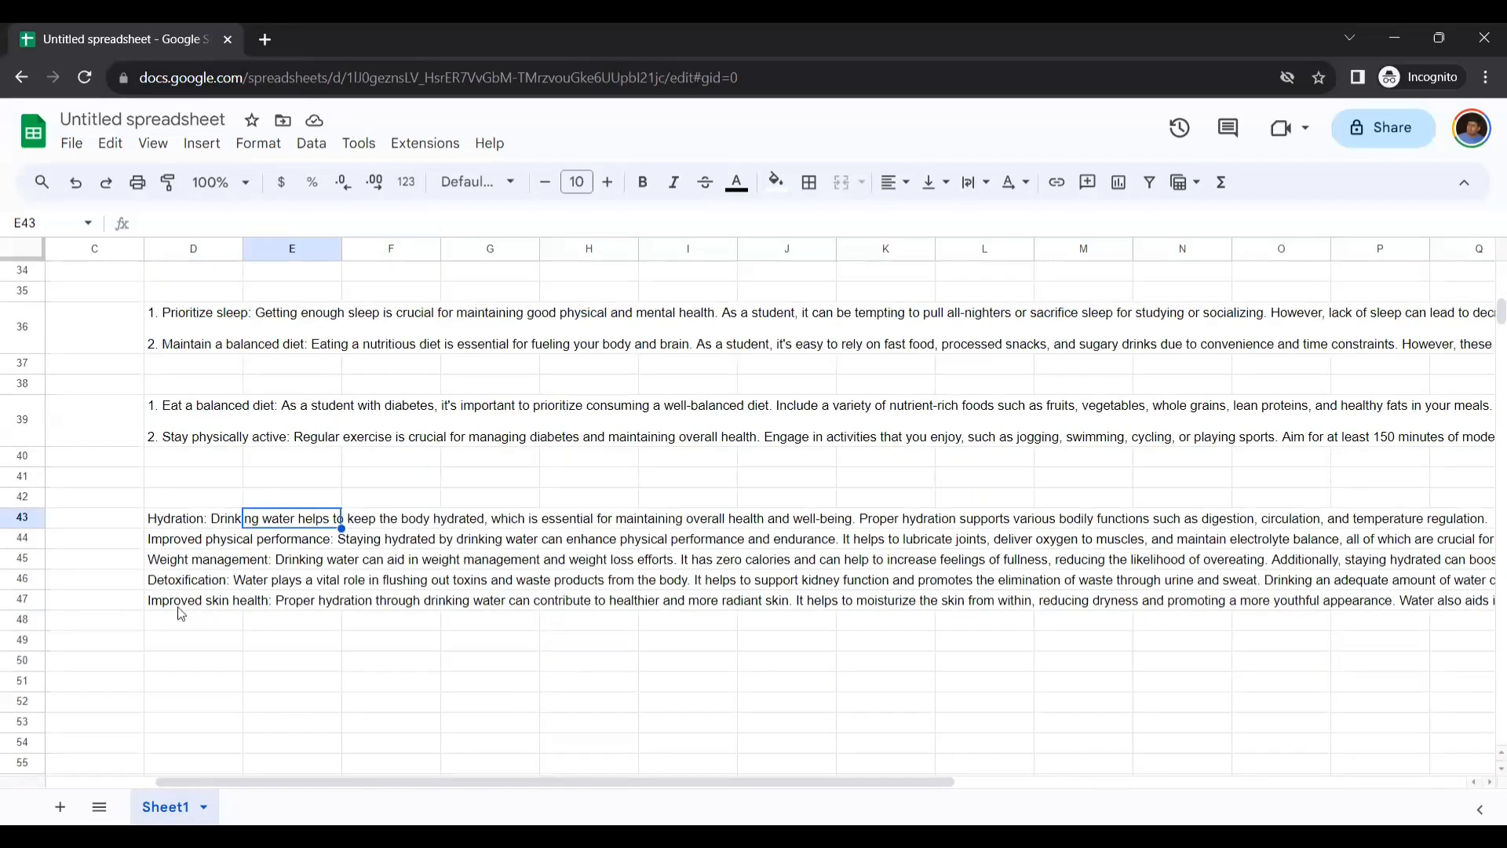
{"action": "left_click", "coordinate": [189, 518]}
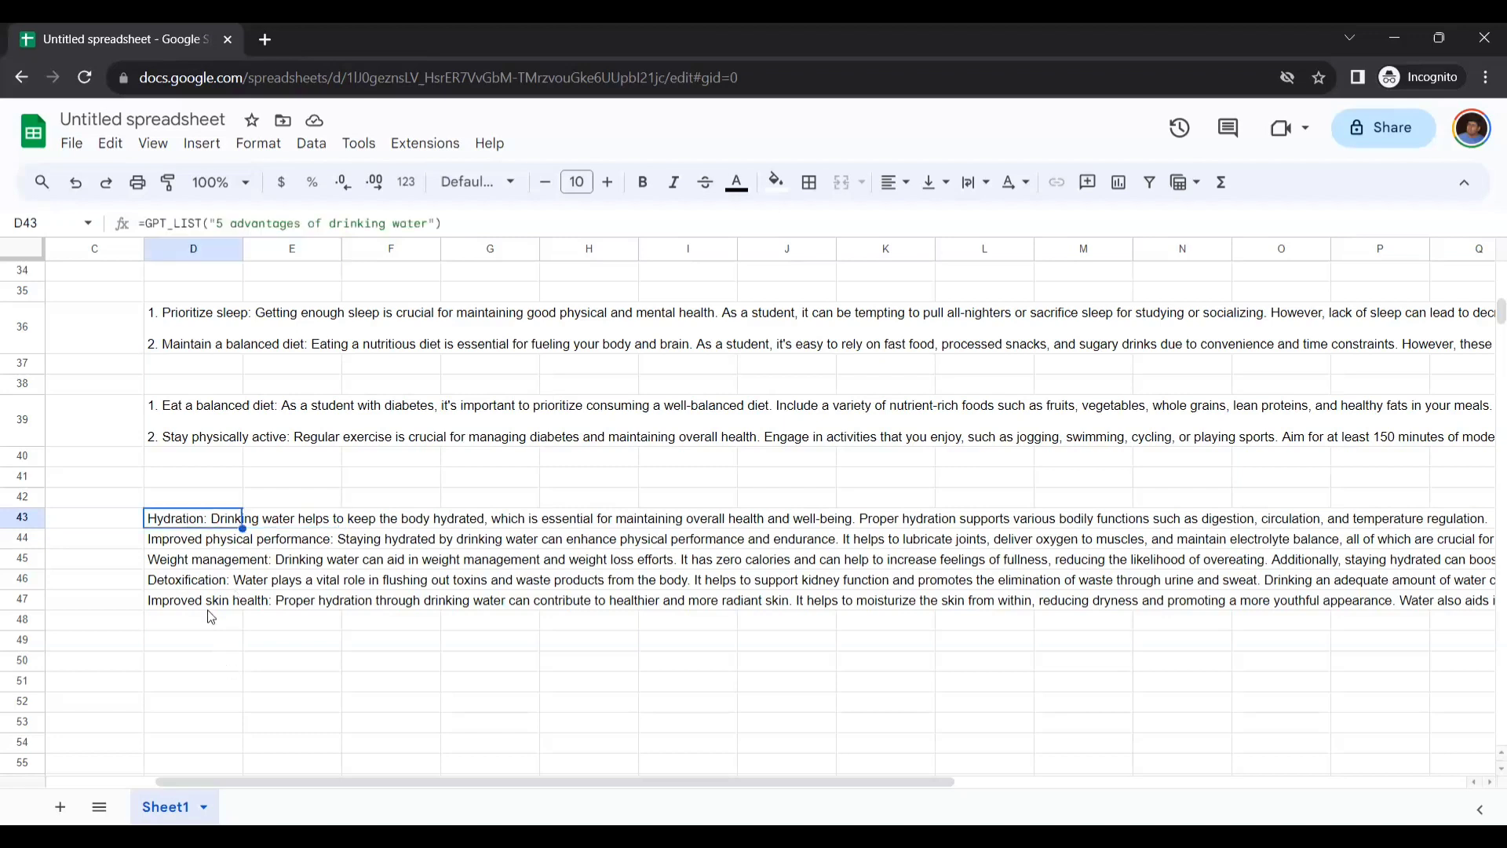
{"action": "left_click", "coordinate": [200, 542]}
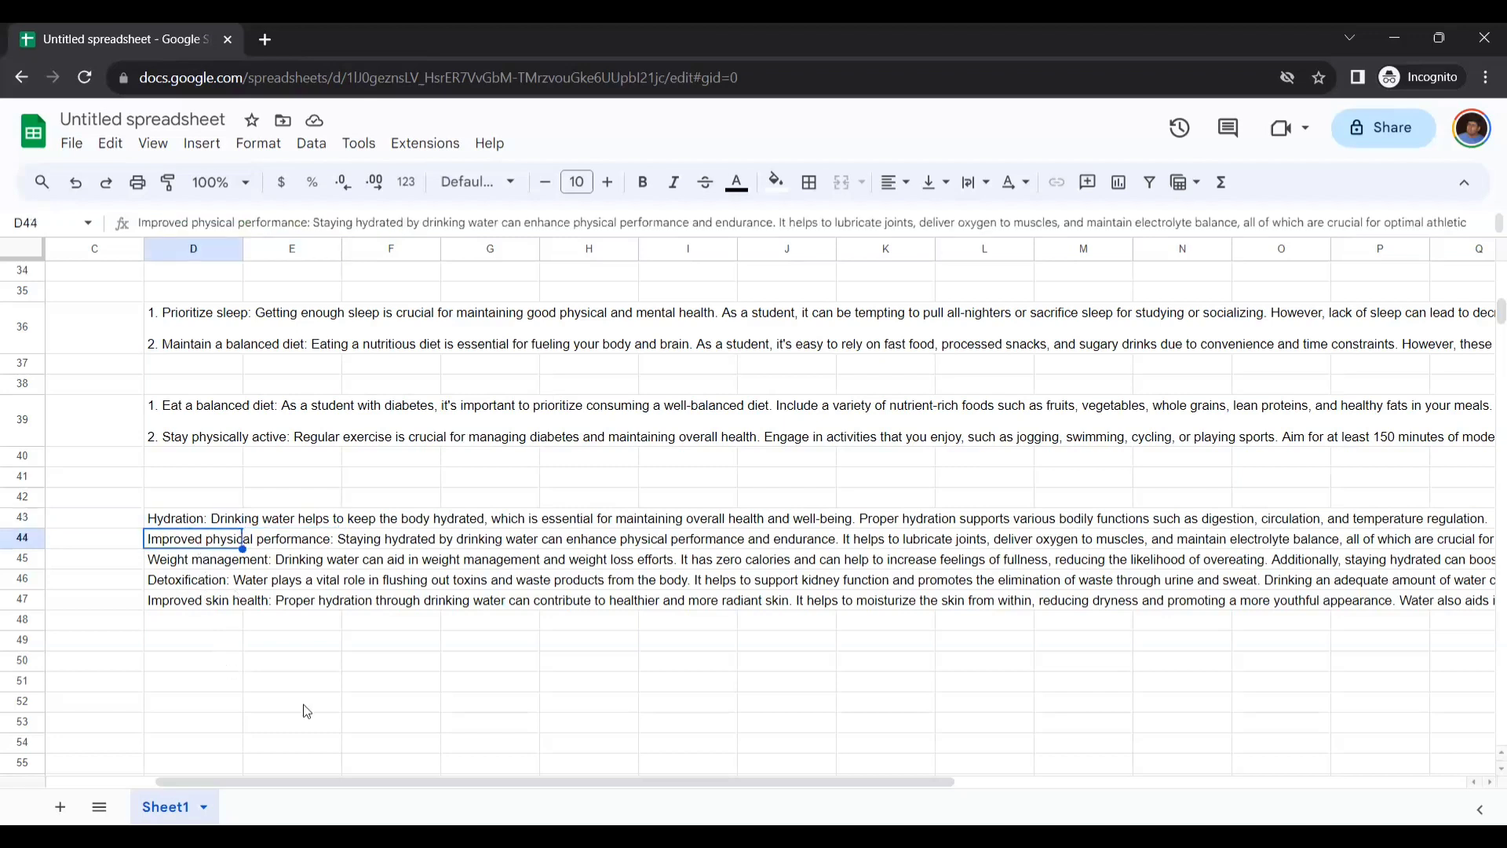
{"action": "left_click", "coordinate": [233, 563]}
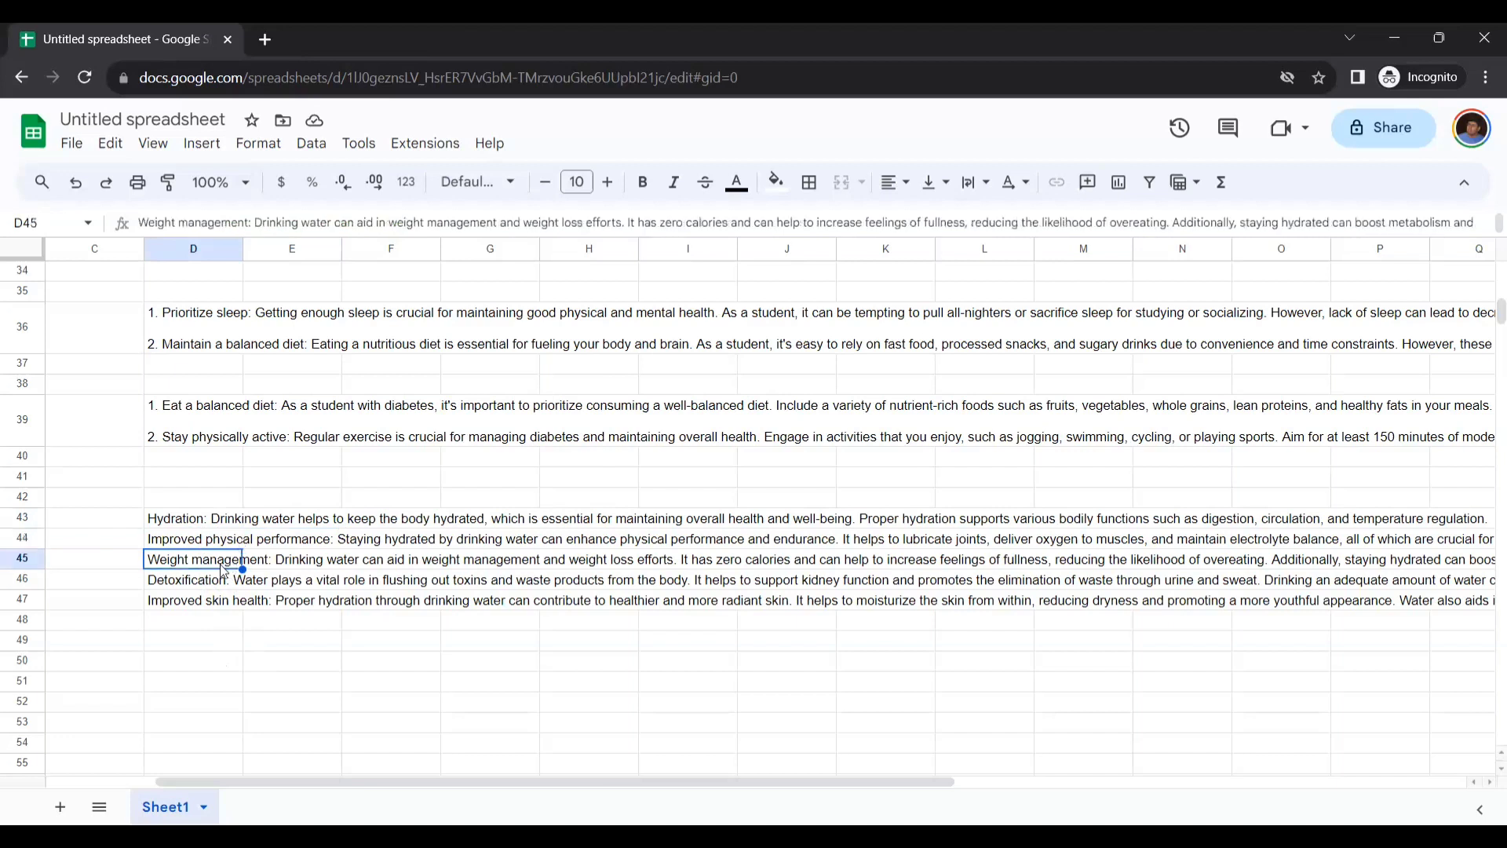
{"action": "left_click", "coordinate": [209, 580]}
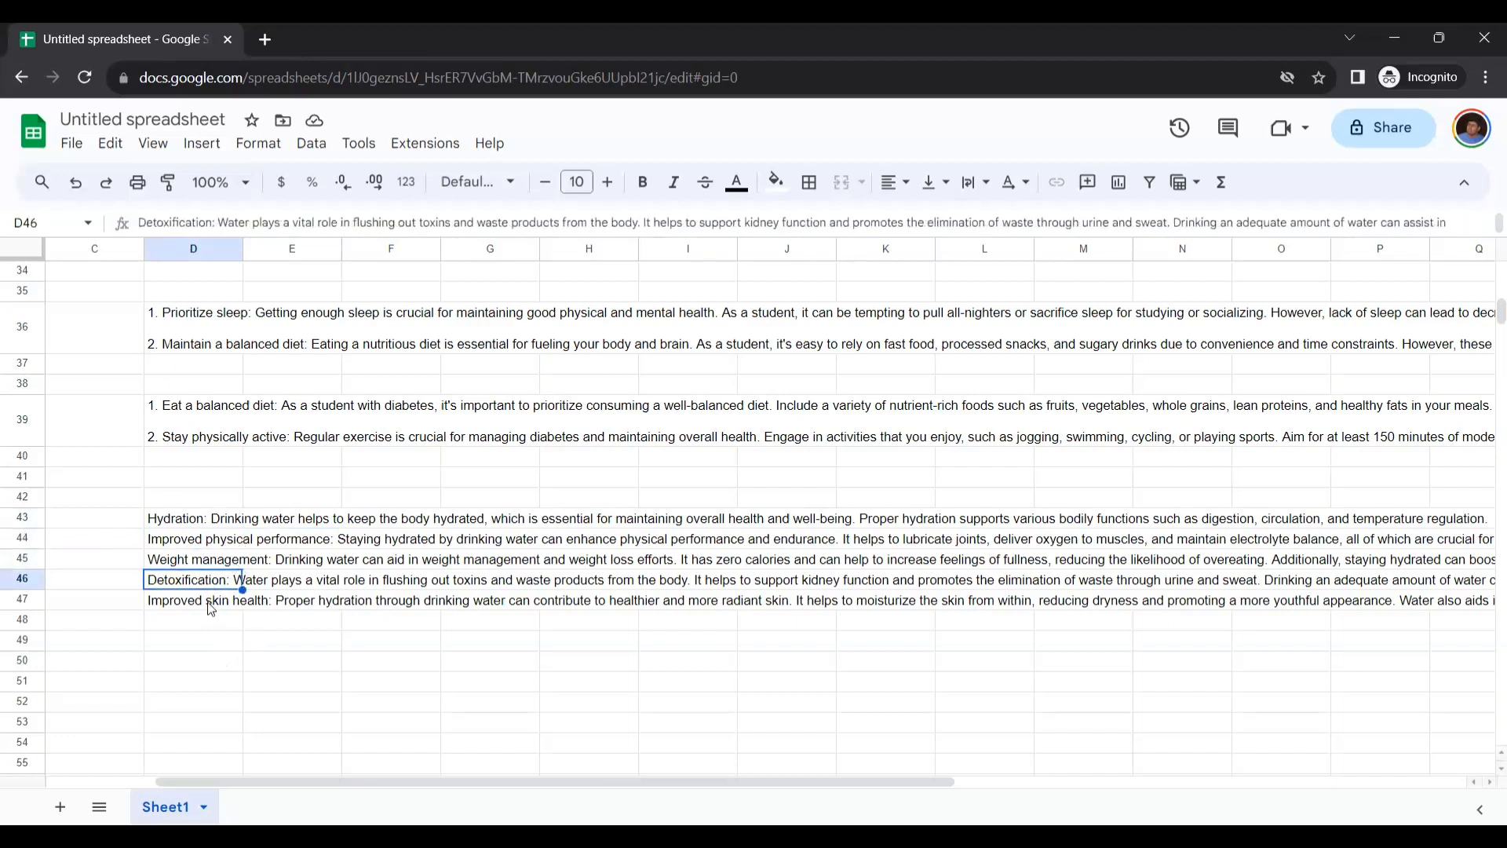
{"action": "left_click", "coordinate": [209, 605]}
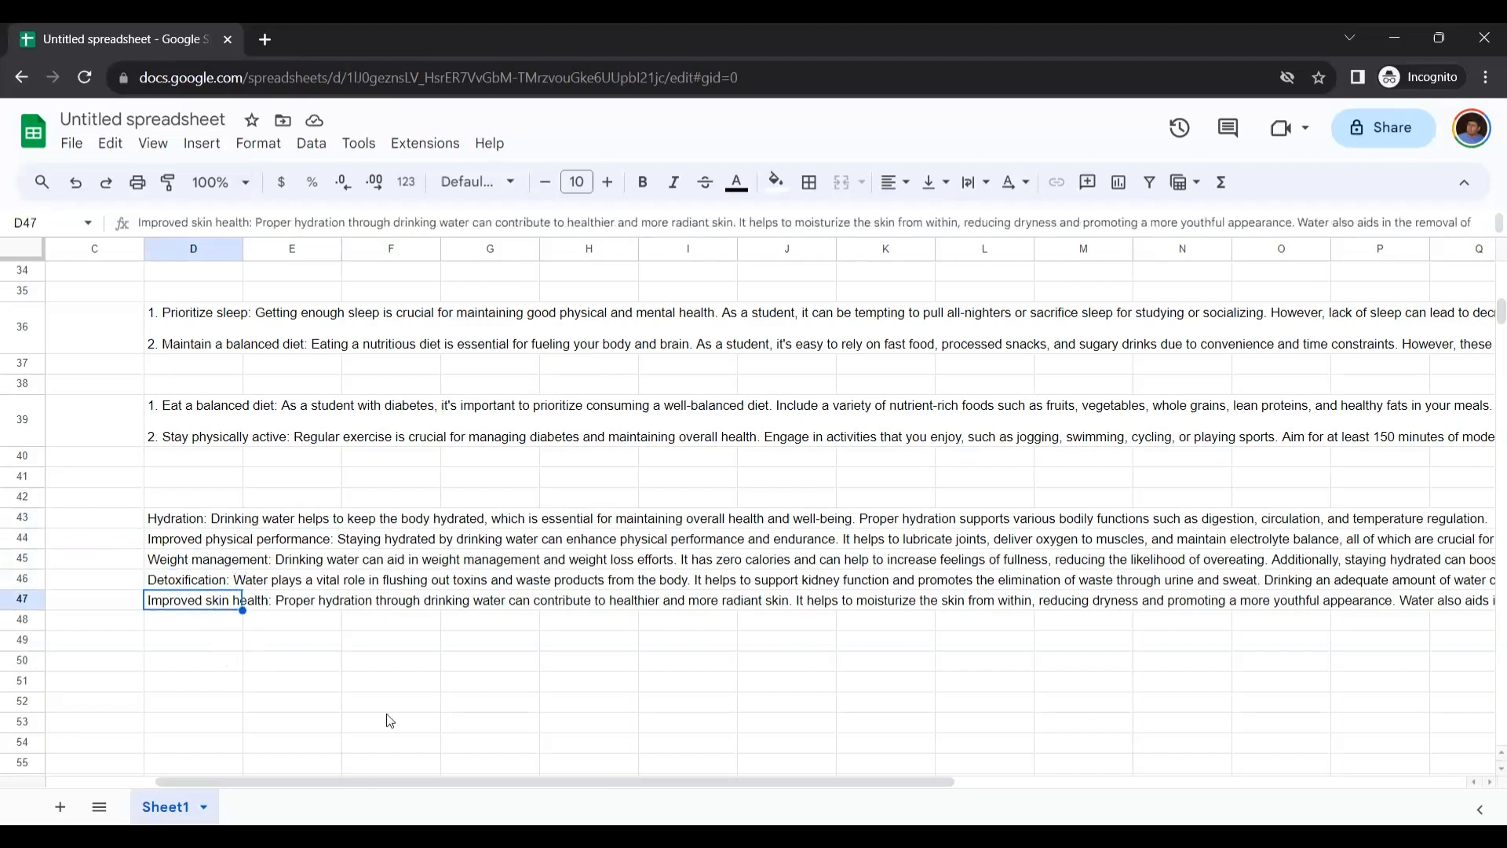
{"action": "key", "text": "Right"}
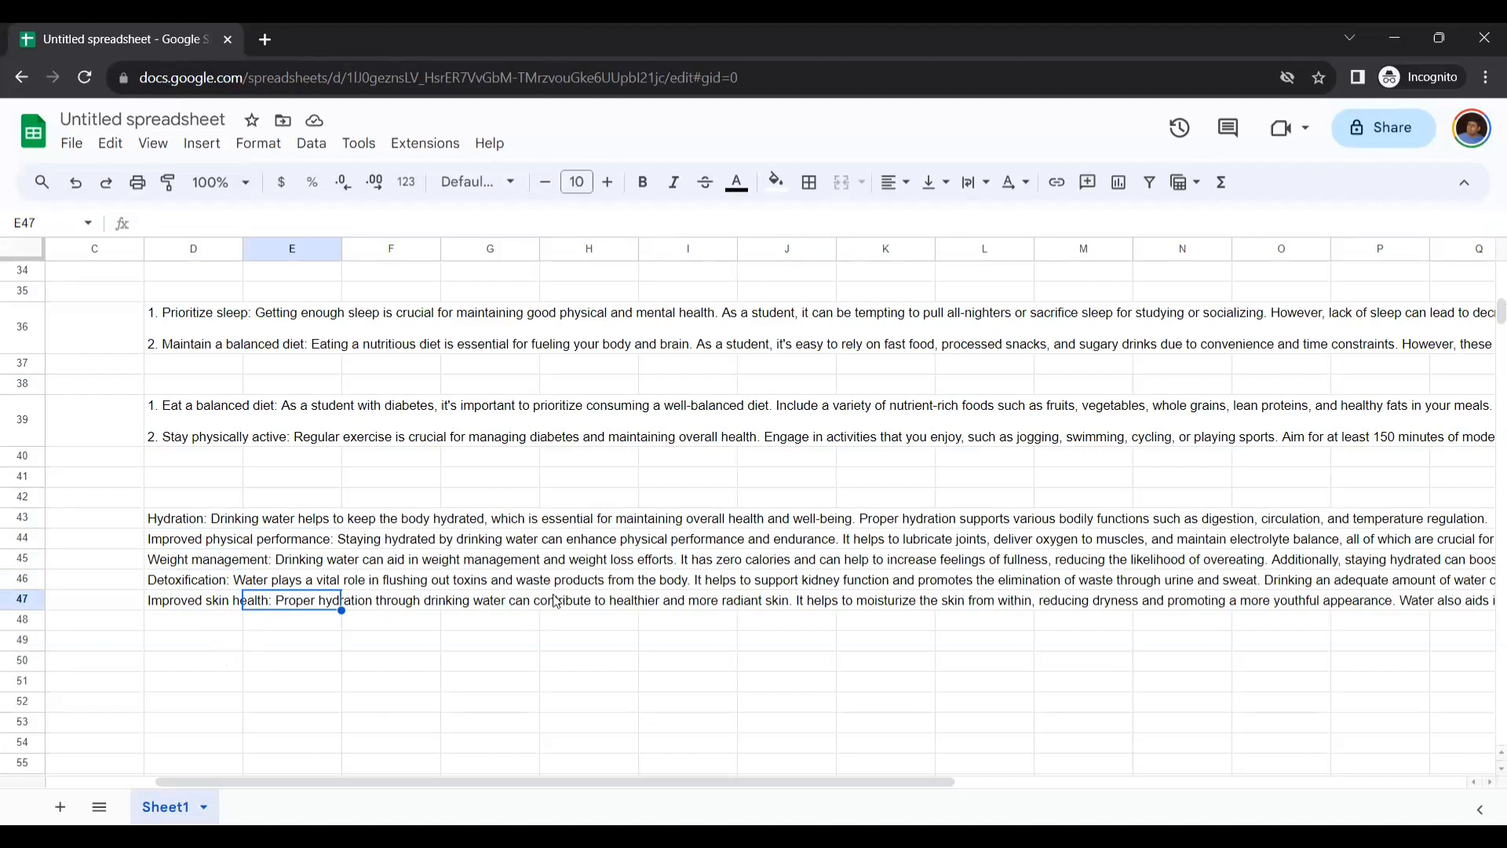
- Add the column headers "Capital letters" in D51 and "Small letters" in E51, and select the cell below the first header
{"action": "left_click", "coordinate": [204, 687]}
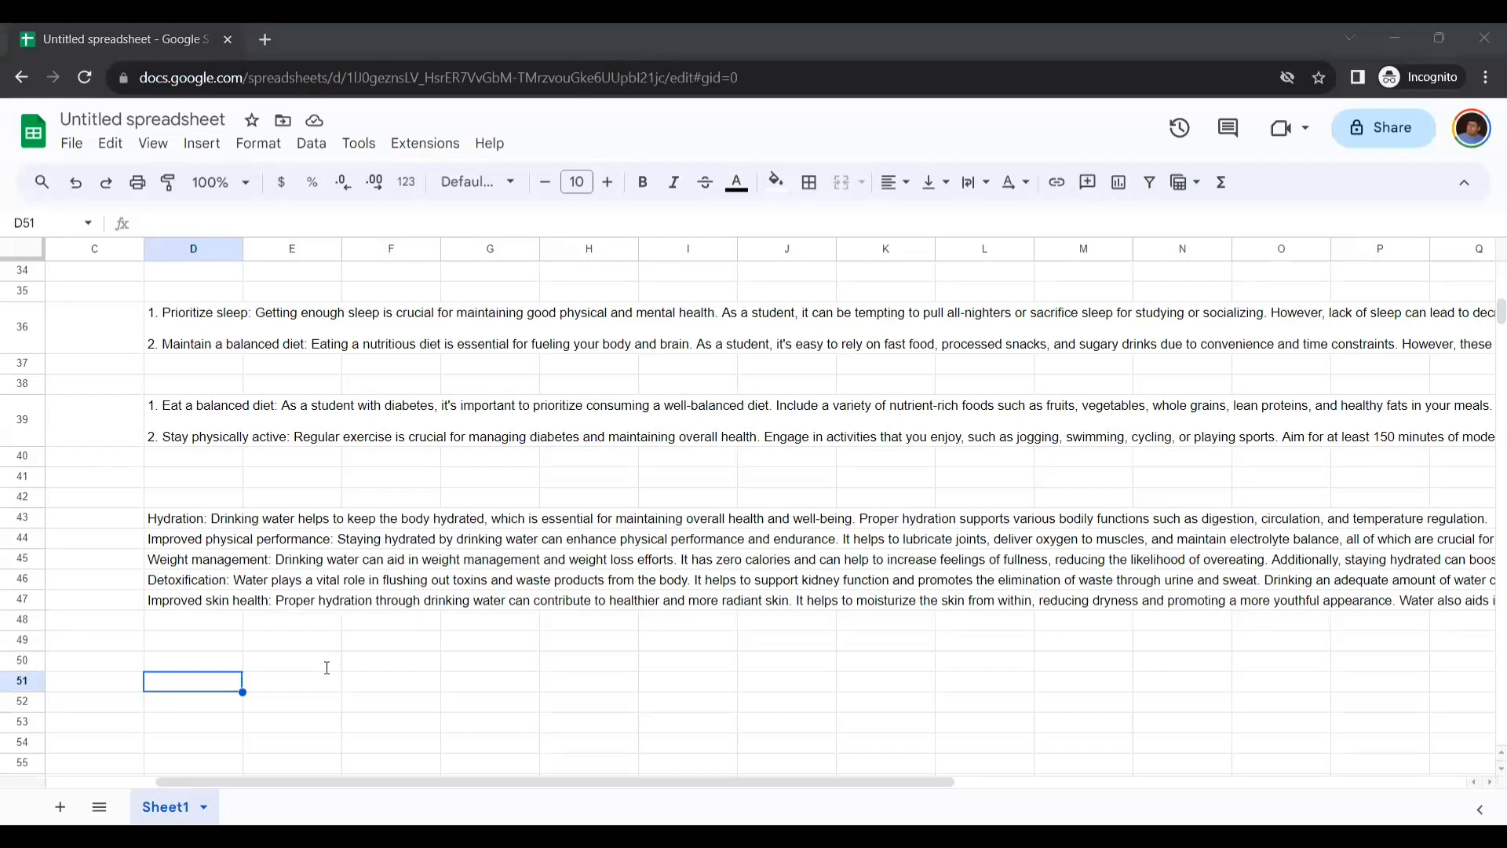
{"action": "left_click", "coordinate": [202, 676]}
{"action": "type", "text": "Capital"}
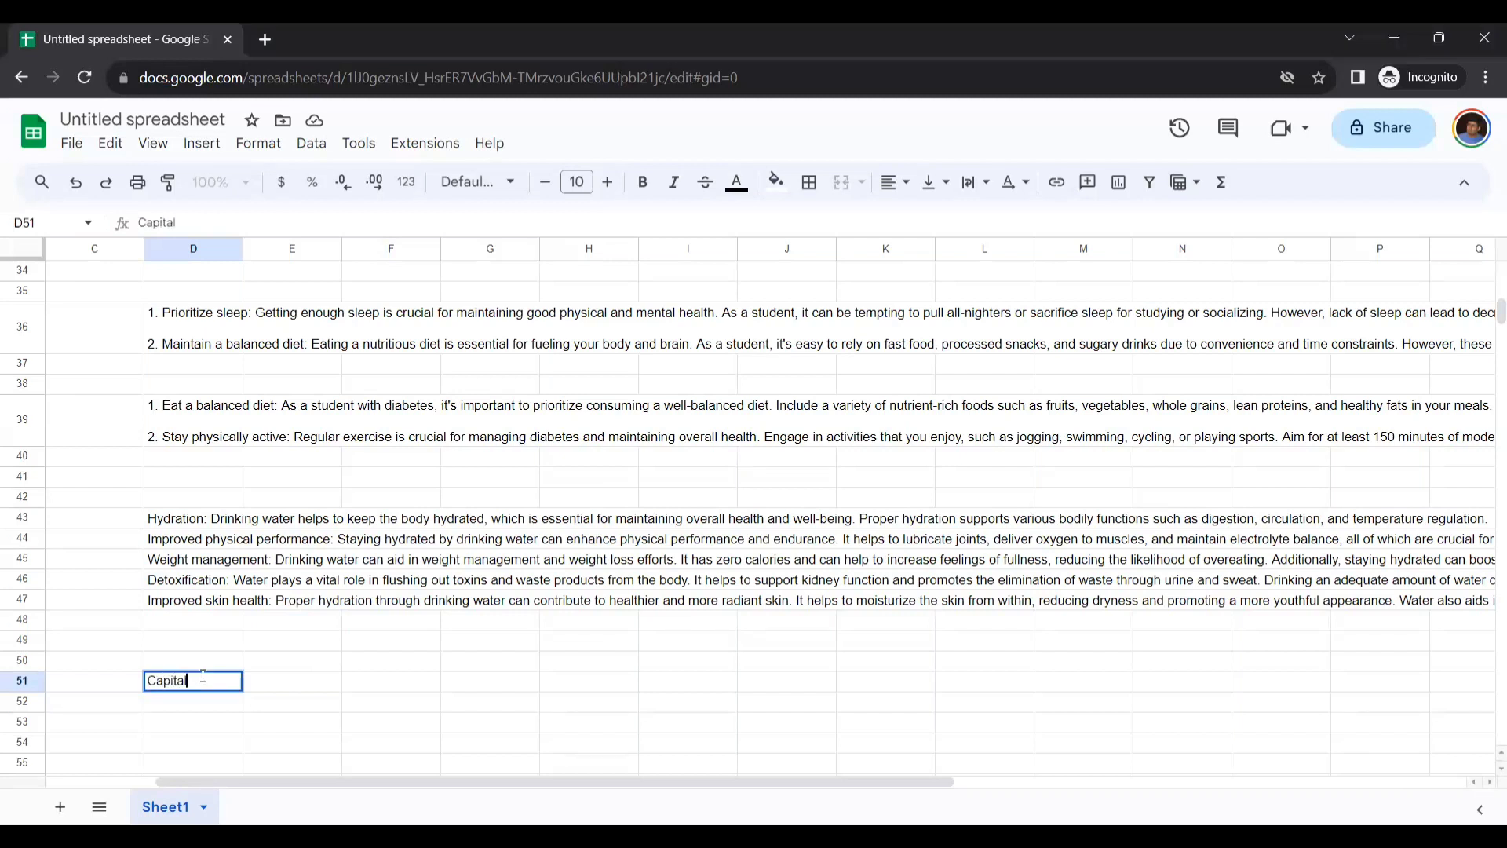
{"action": "type", "text": " letters"}
{"action": "left_click", "coordinate": [314, 689]}
{"action": "type", "text": "Small letters"}
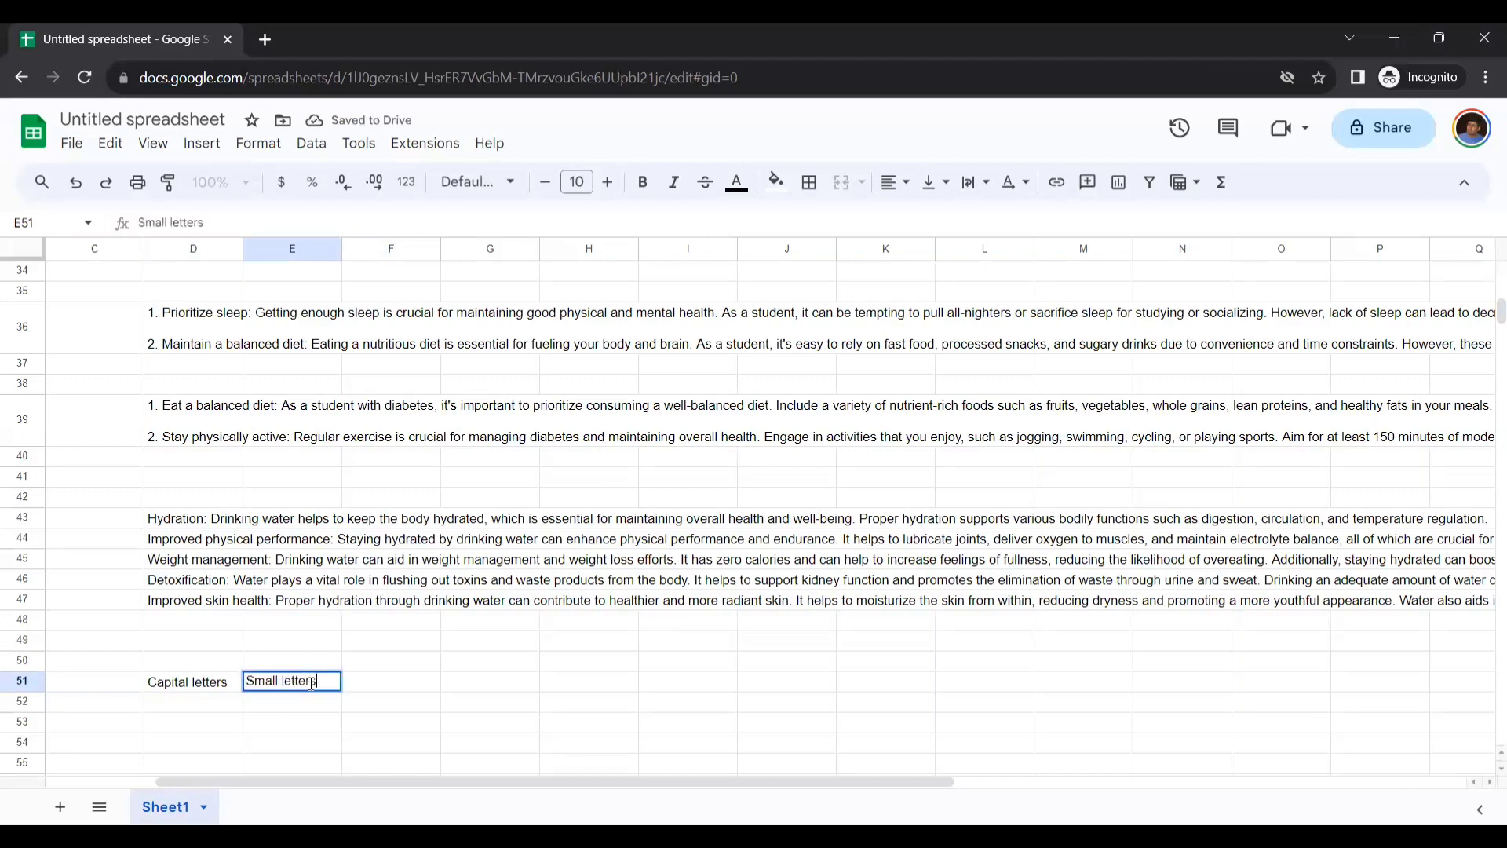
{"action": "scroll", "coordinate": [405, 610], "scroll_direction": "down", "scroll_amount": 2}
{"action": "left_click", "coordinate": [203, 505]}
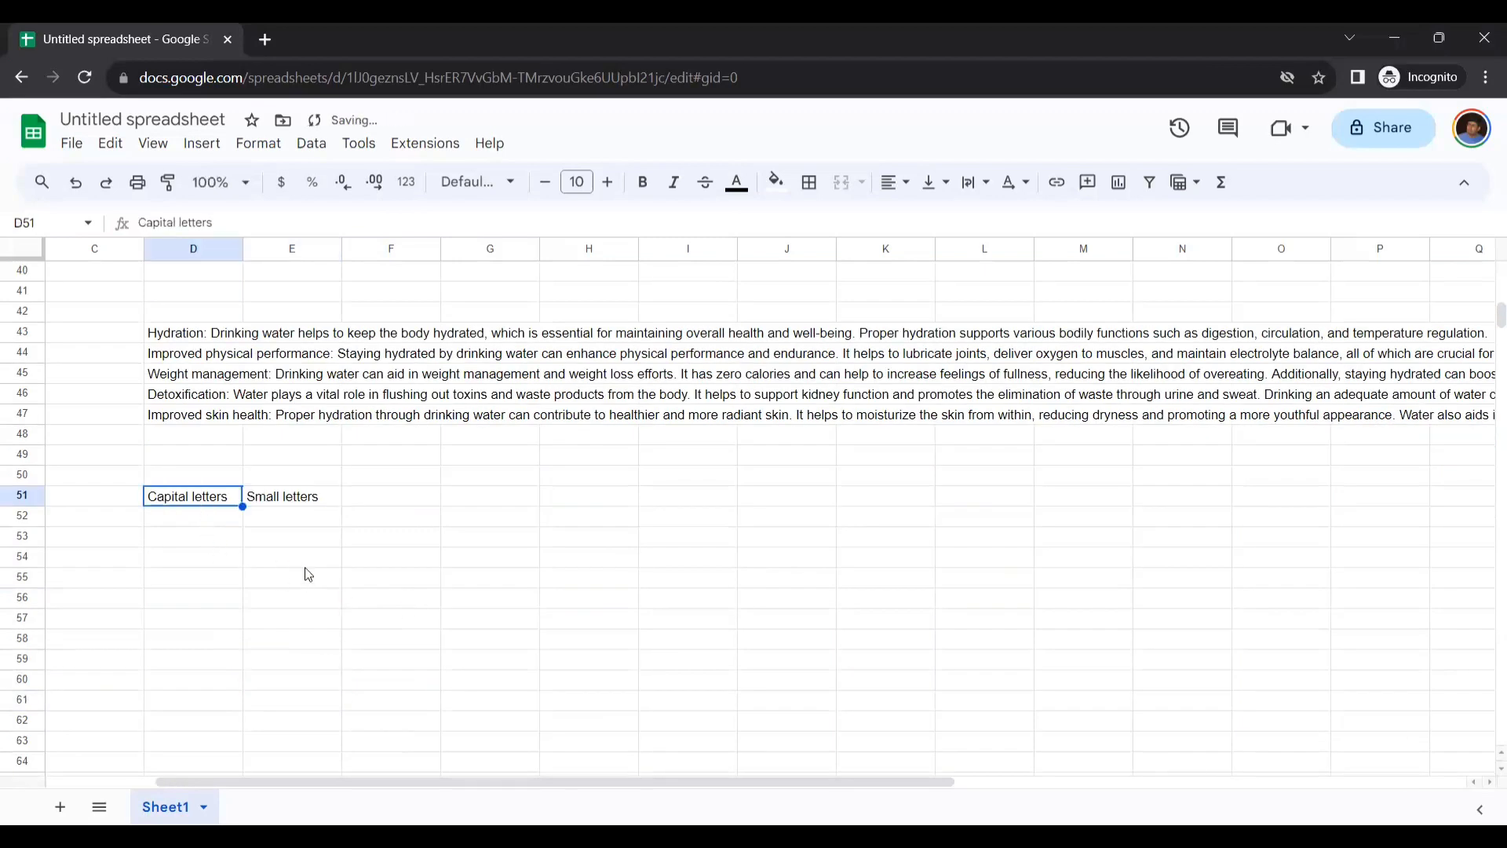
{"action": "left_click", "coordinate": [188, 518]}
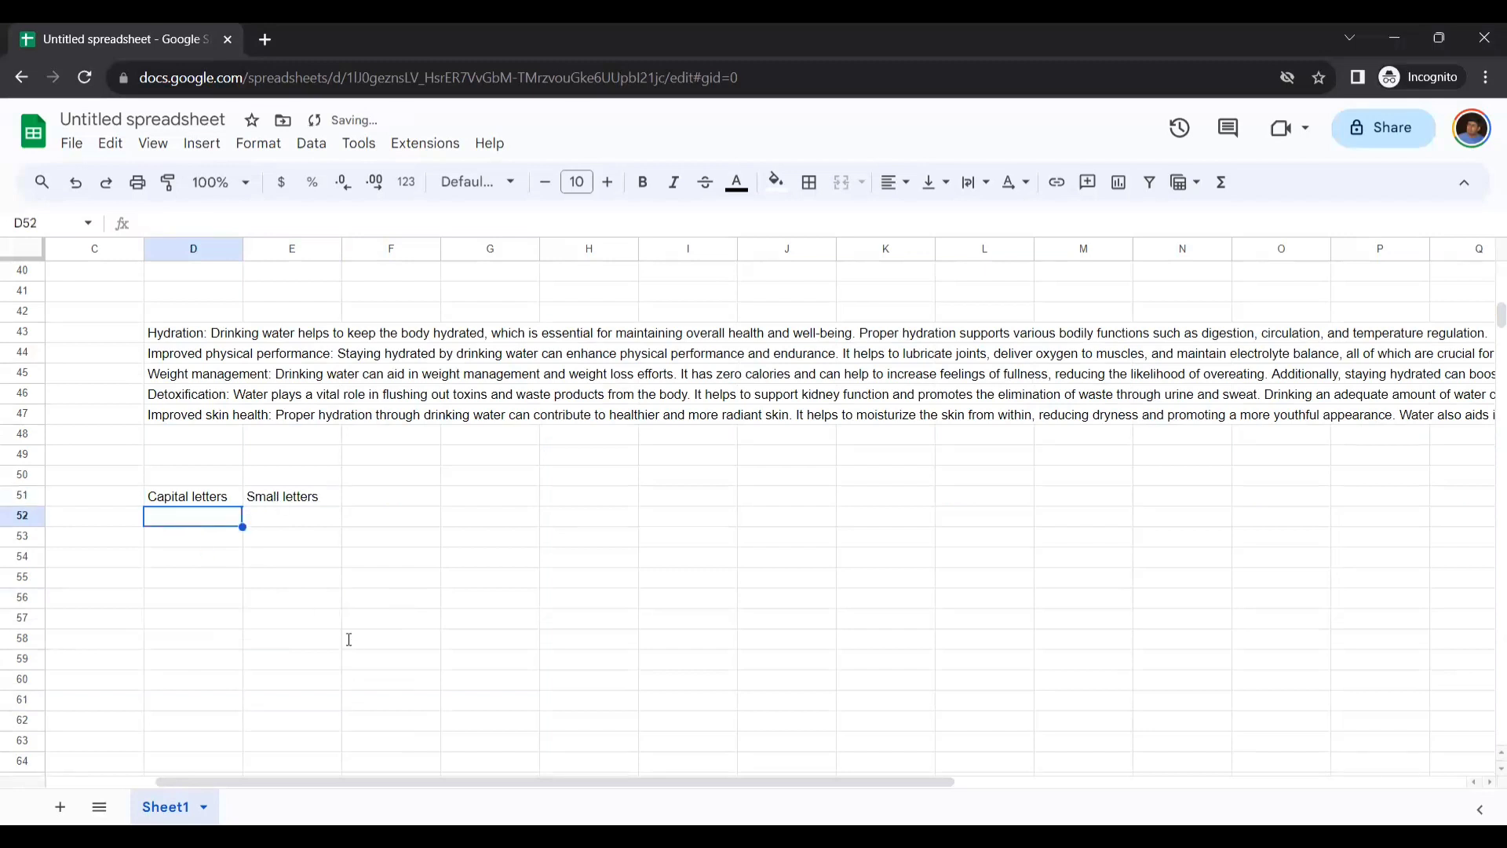
- Enter the first example pair, "INDIA" in D52 and "India" in E52
{"action": "type", "text": "INI"}
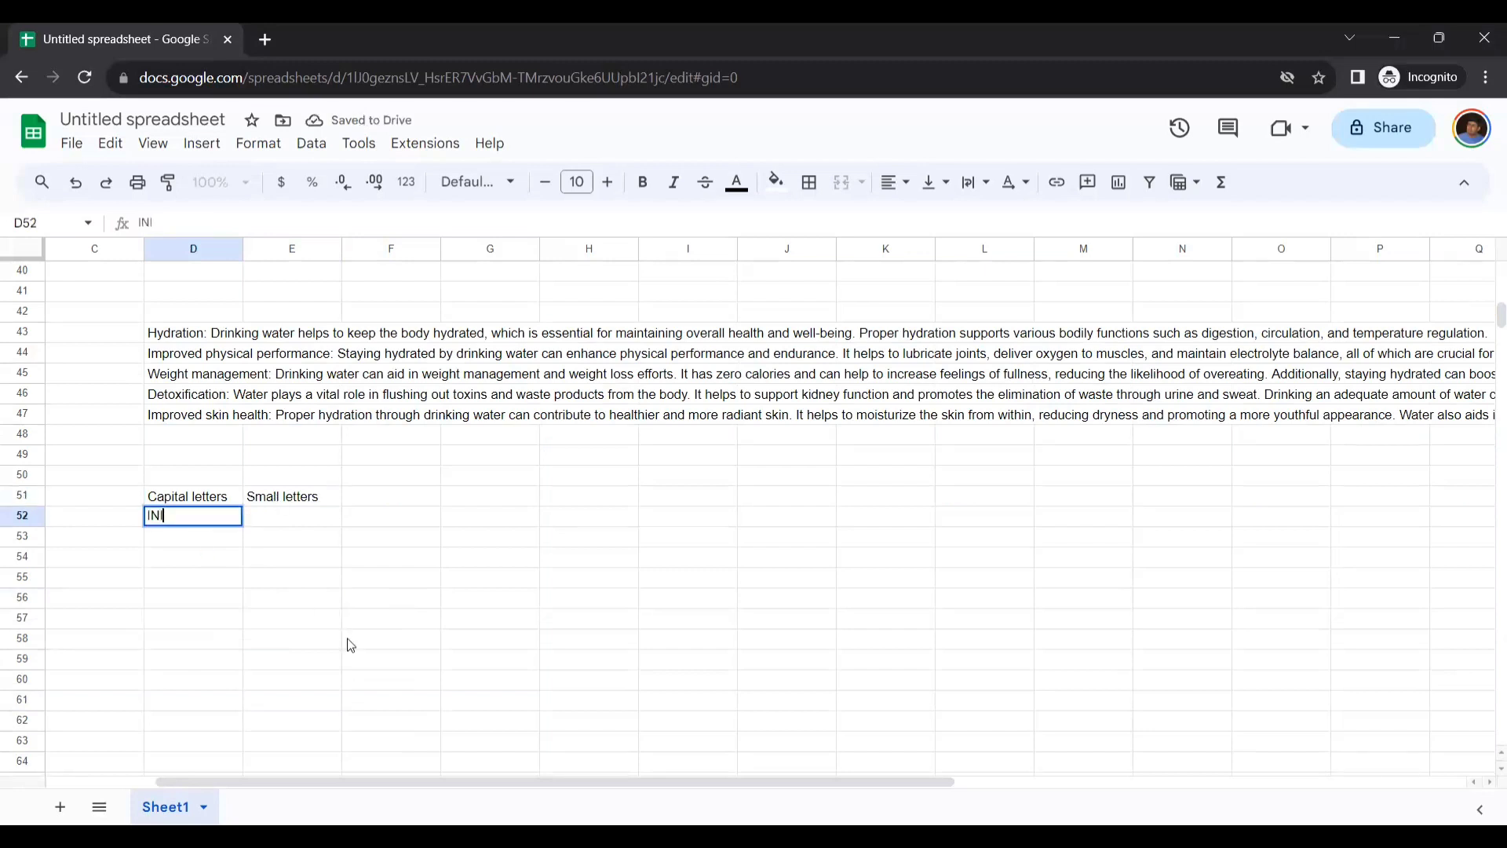
{"action": "type", "text": "DIA"}
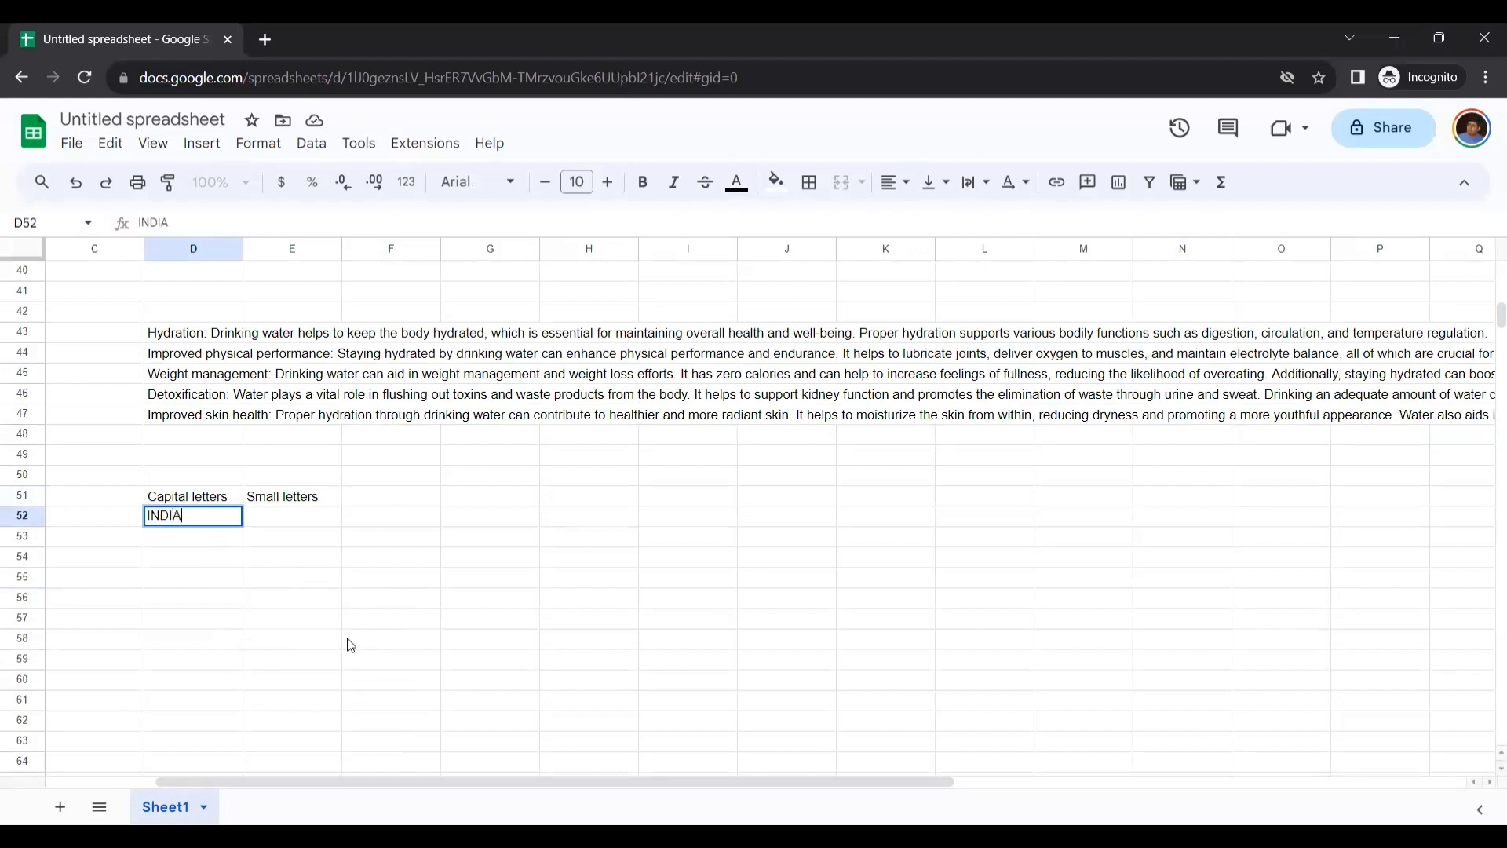
{"action": "left_click", "coordinate": [316, 516]}
{"action": "type", "text": "India"}
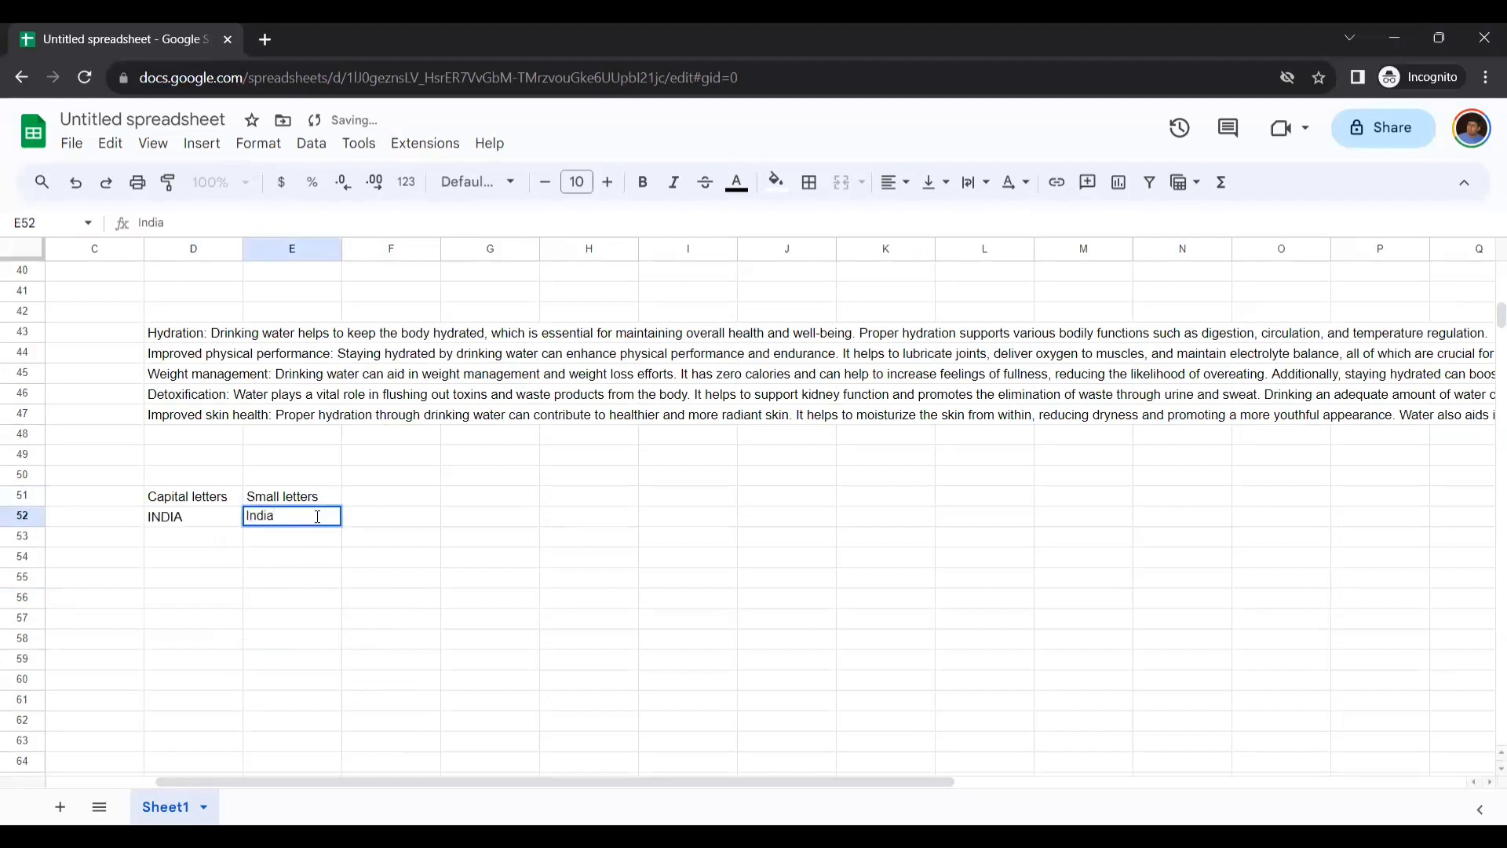
{"action": "left_click", "coordinate": [206, 521]}
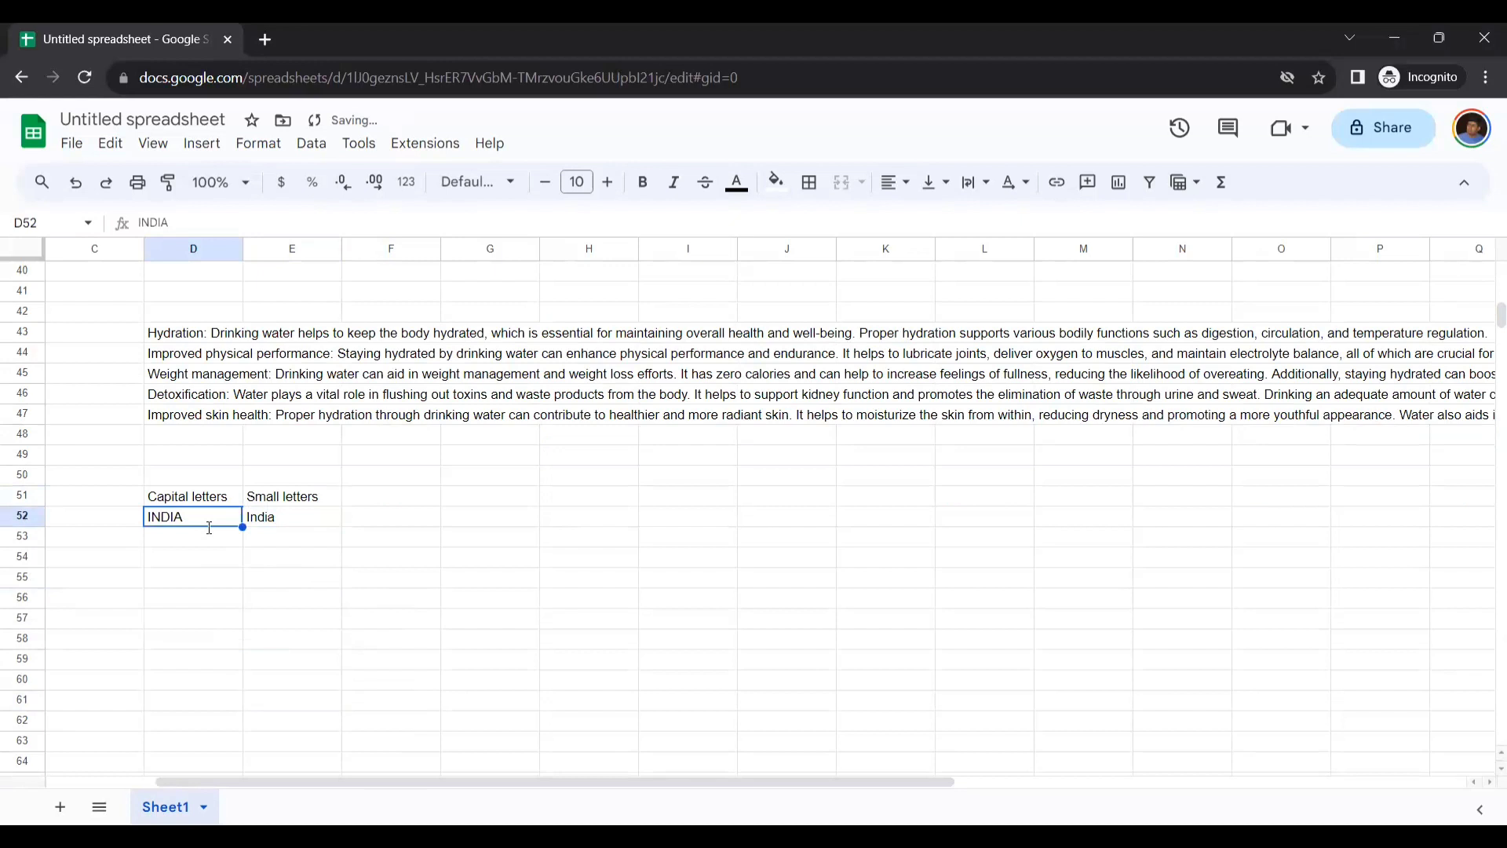
- Add two more example pairs: "CHINA" and "China" in row 53, "ITALY" and "Italy" in row 54
{"action": "left_click", "coordinate": [213, 535]}
{"action": "type", "text": "CHINA"}
{"action": "left_click", "coordinate": [290, 538]}
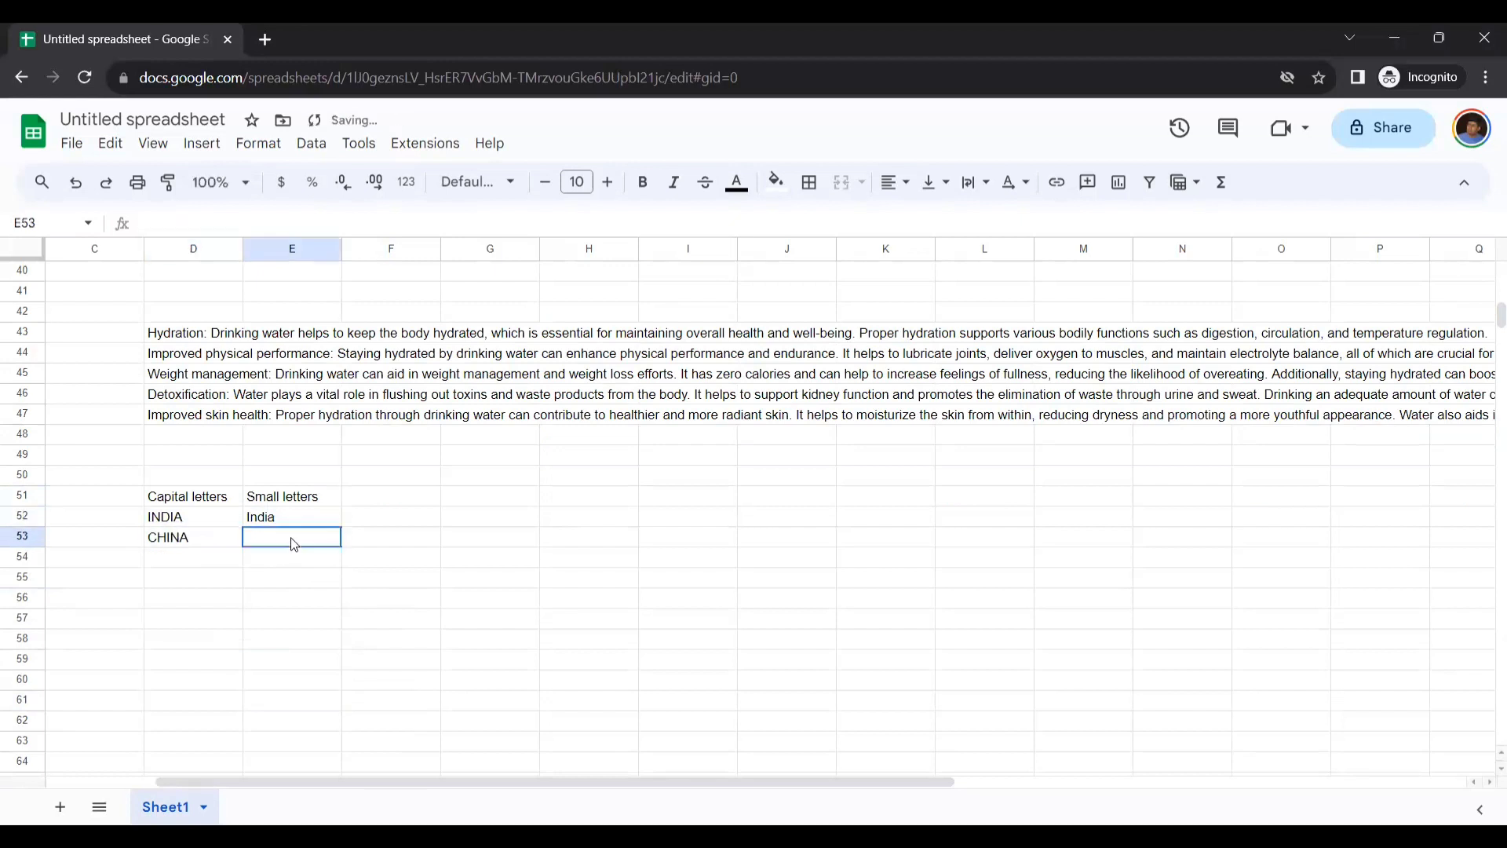
{"action": "type", "text": "China"}
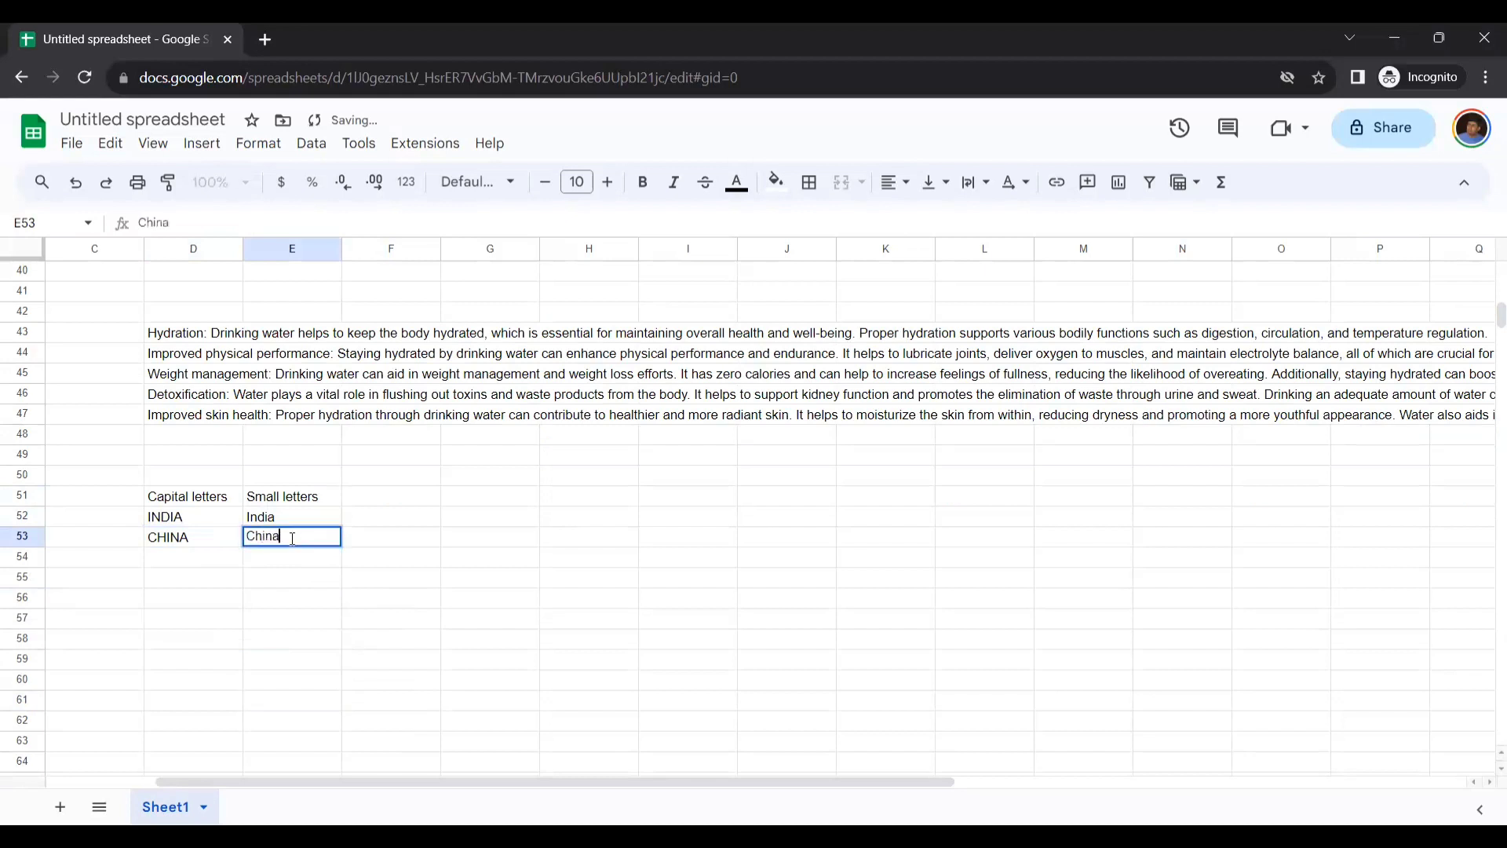
{"action": "left_click", "coordinate": [186, 565]}
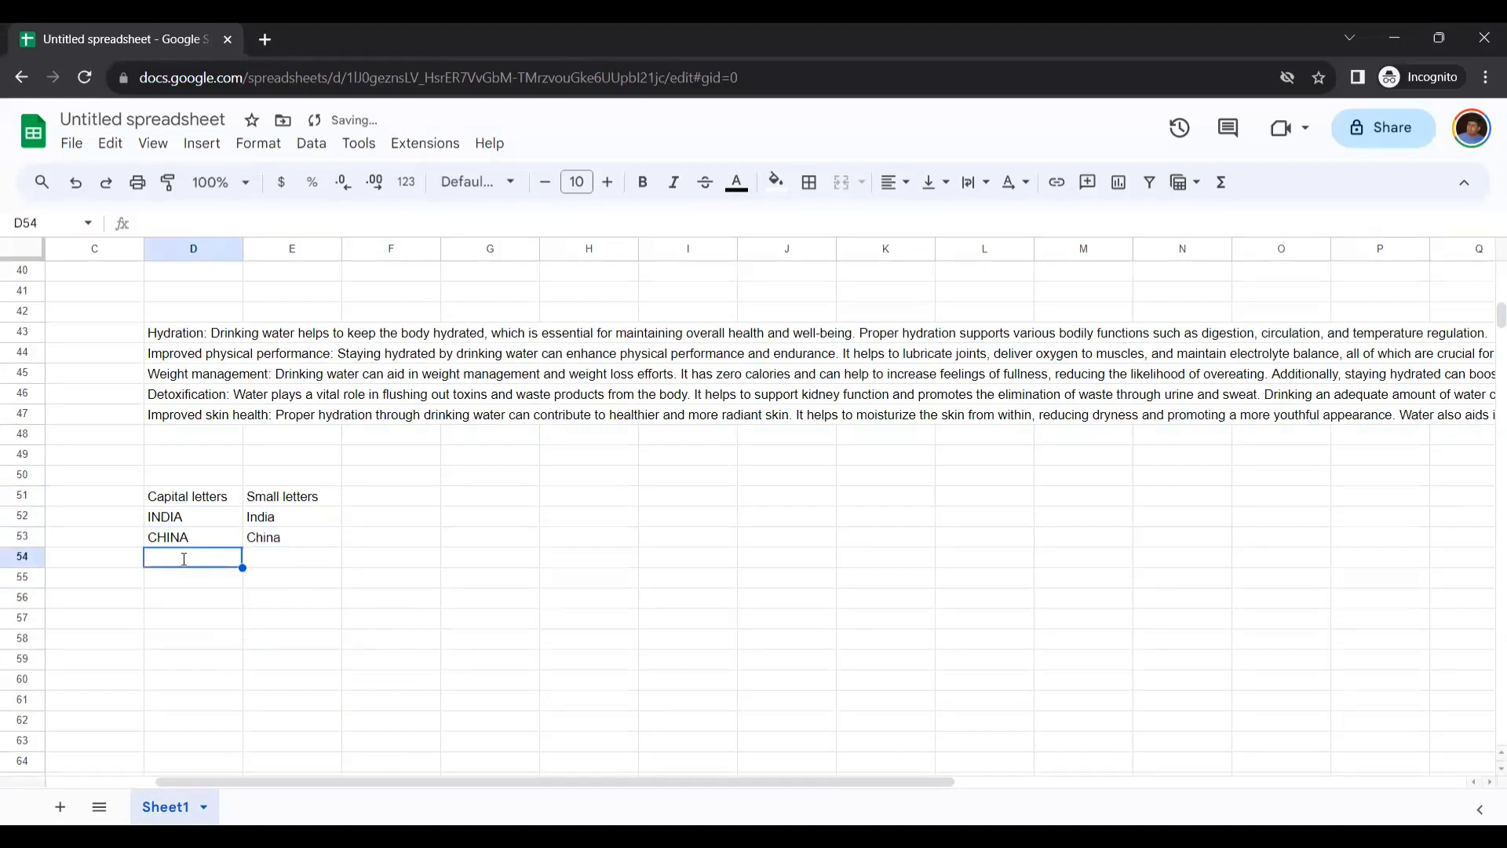
{"action": "type", "text": "ITALY"}
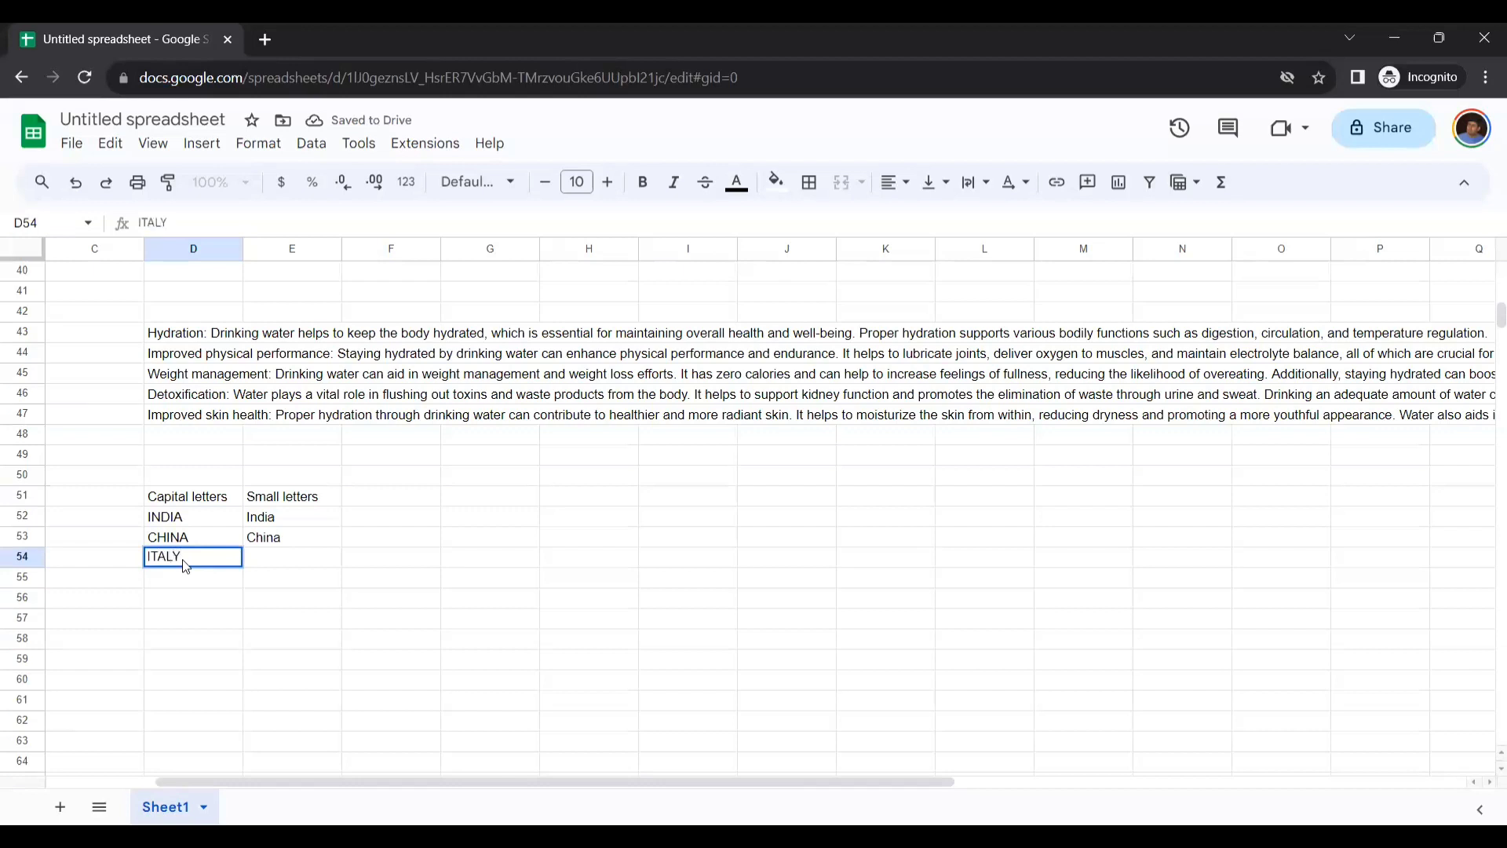
{"action": "left_click", "coordinate": [259, 559]}
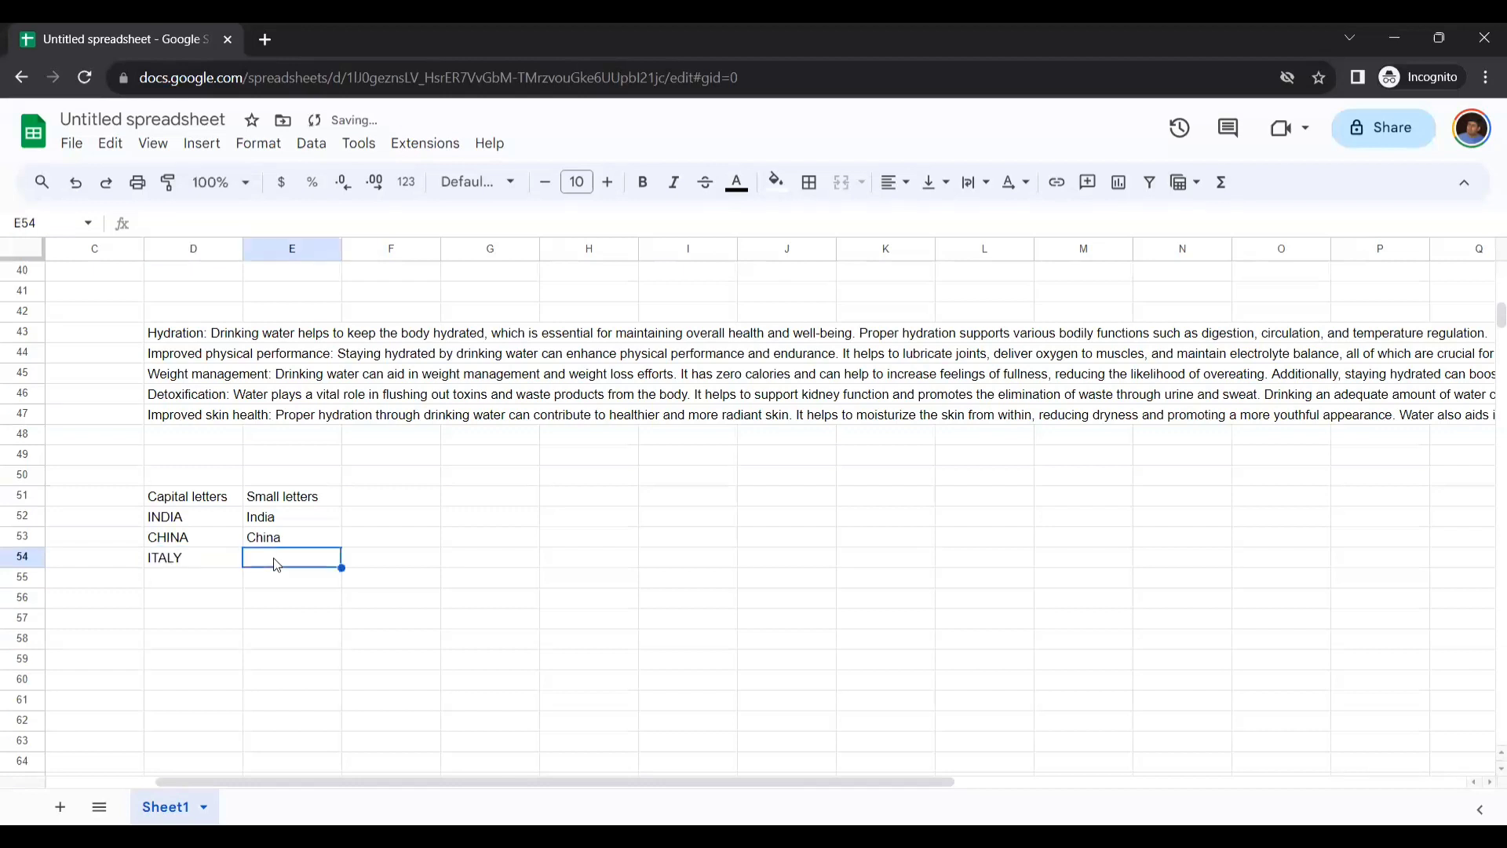
{"action": "type", "text": "Italy"}
- Continue the capital letters column with "JAPAN", "AMERICA" and "TOKYO" in cells D55 to D57
{"action": "left_click", "coordinate": [224, 582]}
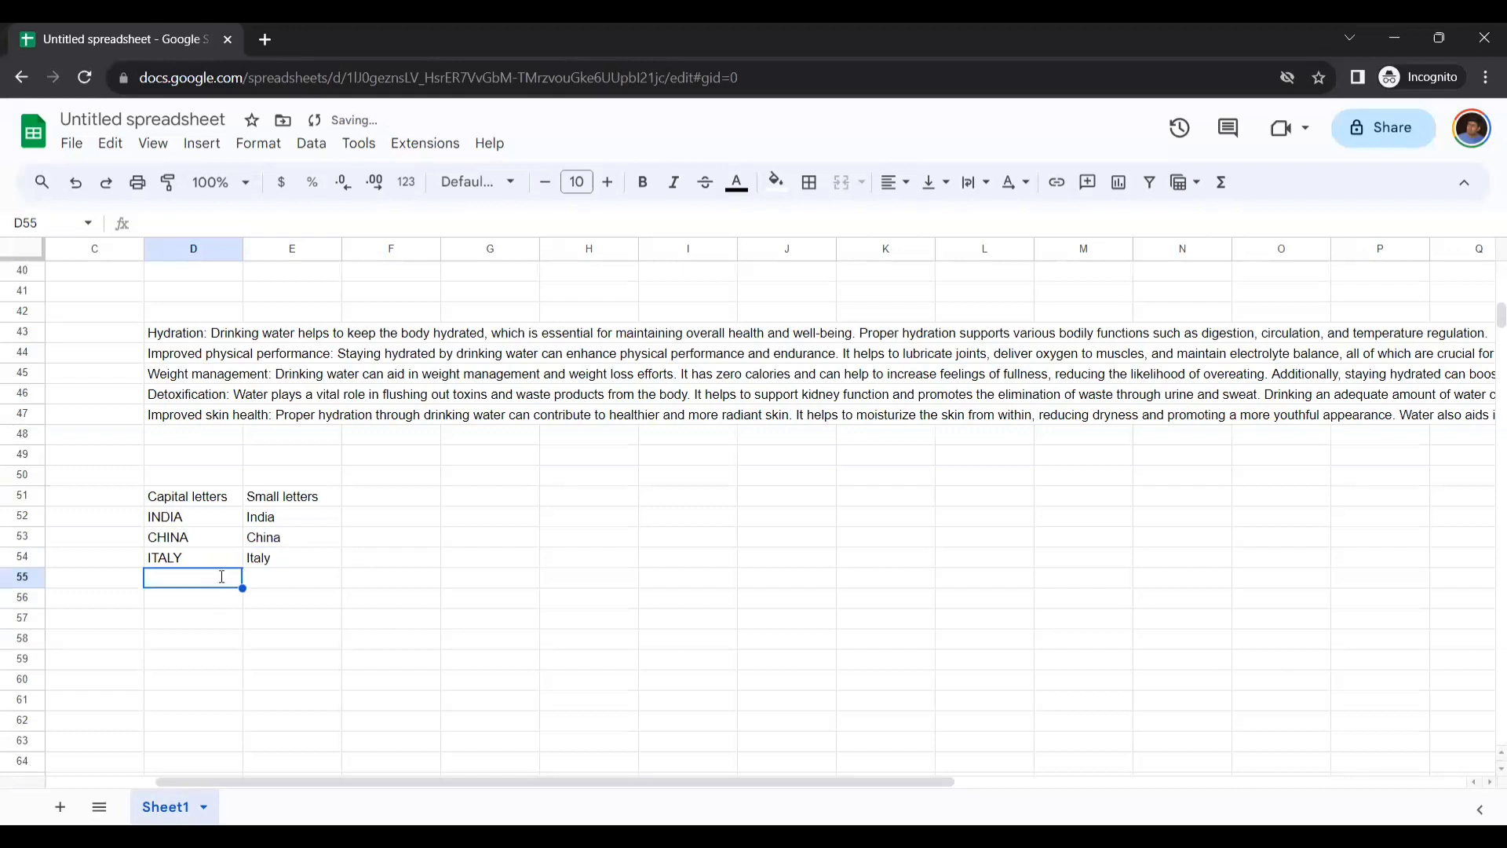
{"action": "type", "text": "JAPAN"}
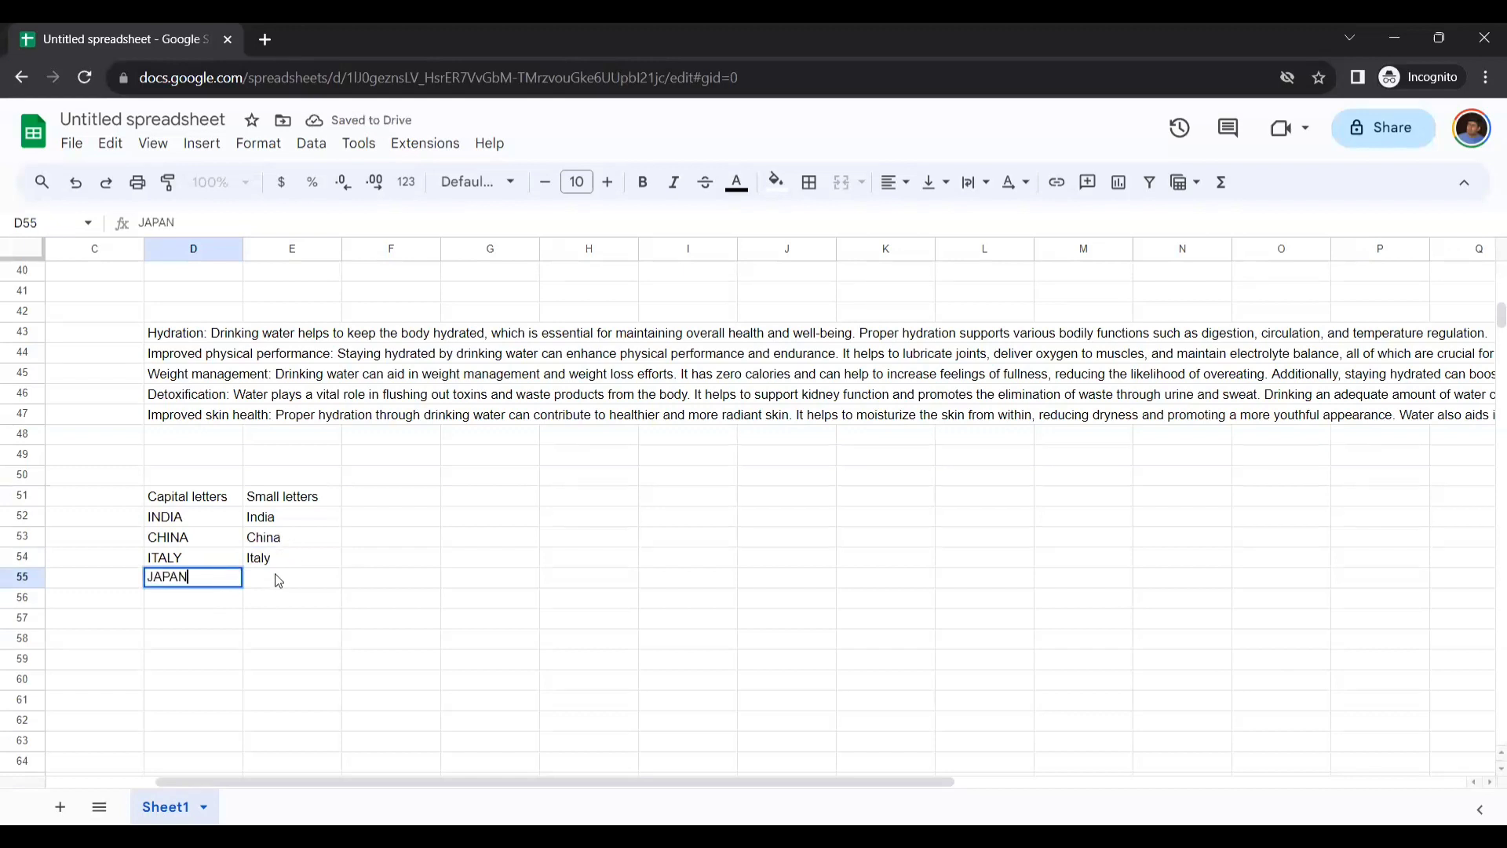
{"action": "key", "text": "Return"}
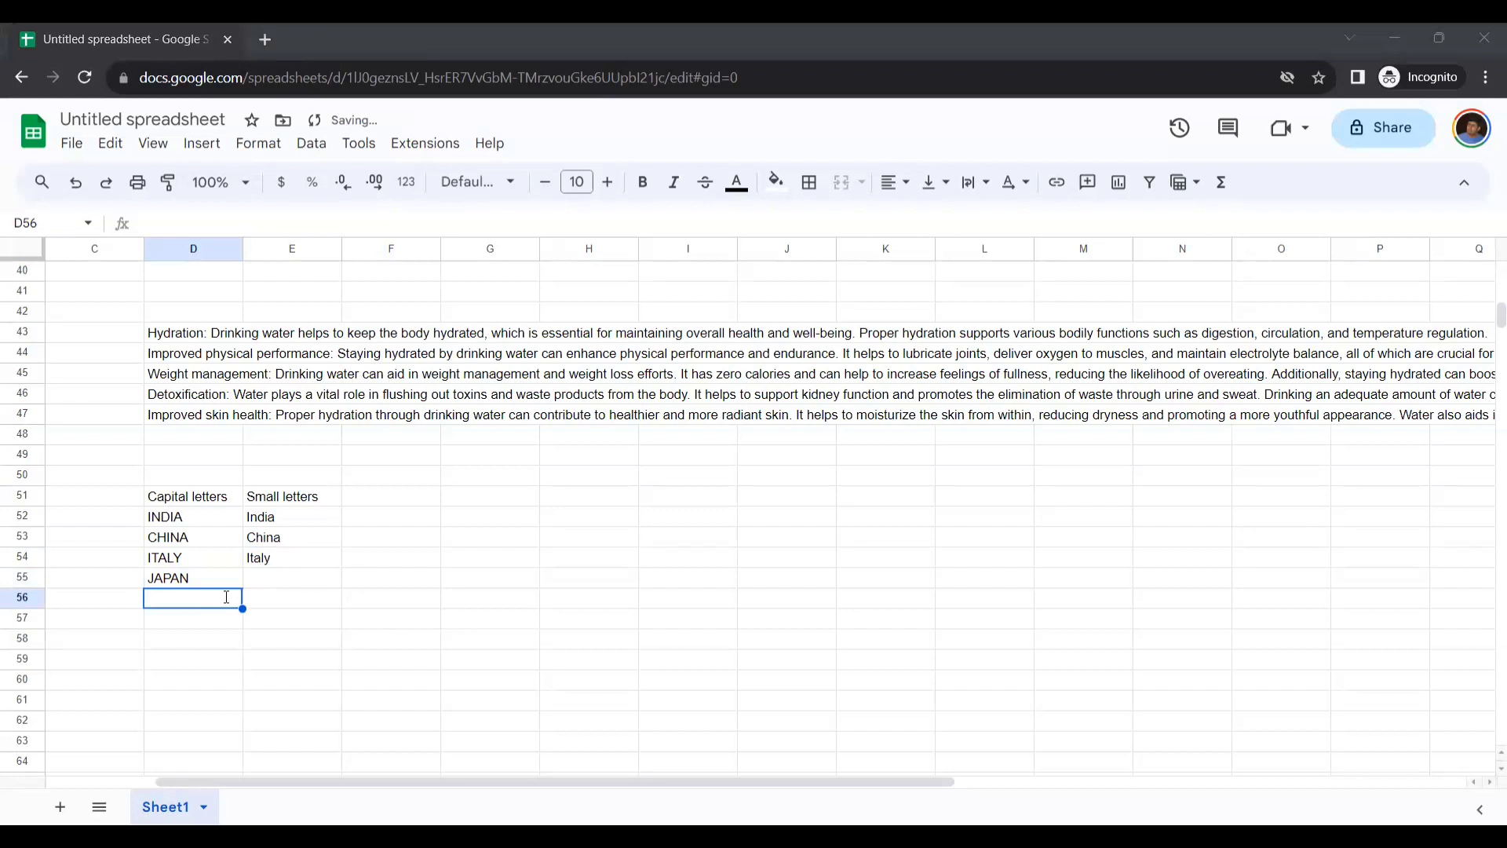
{"action": "left_click", "coordinate": [226, 597]}
{"action": "type", "text": "AMERICA"}
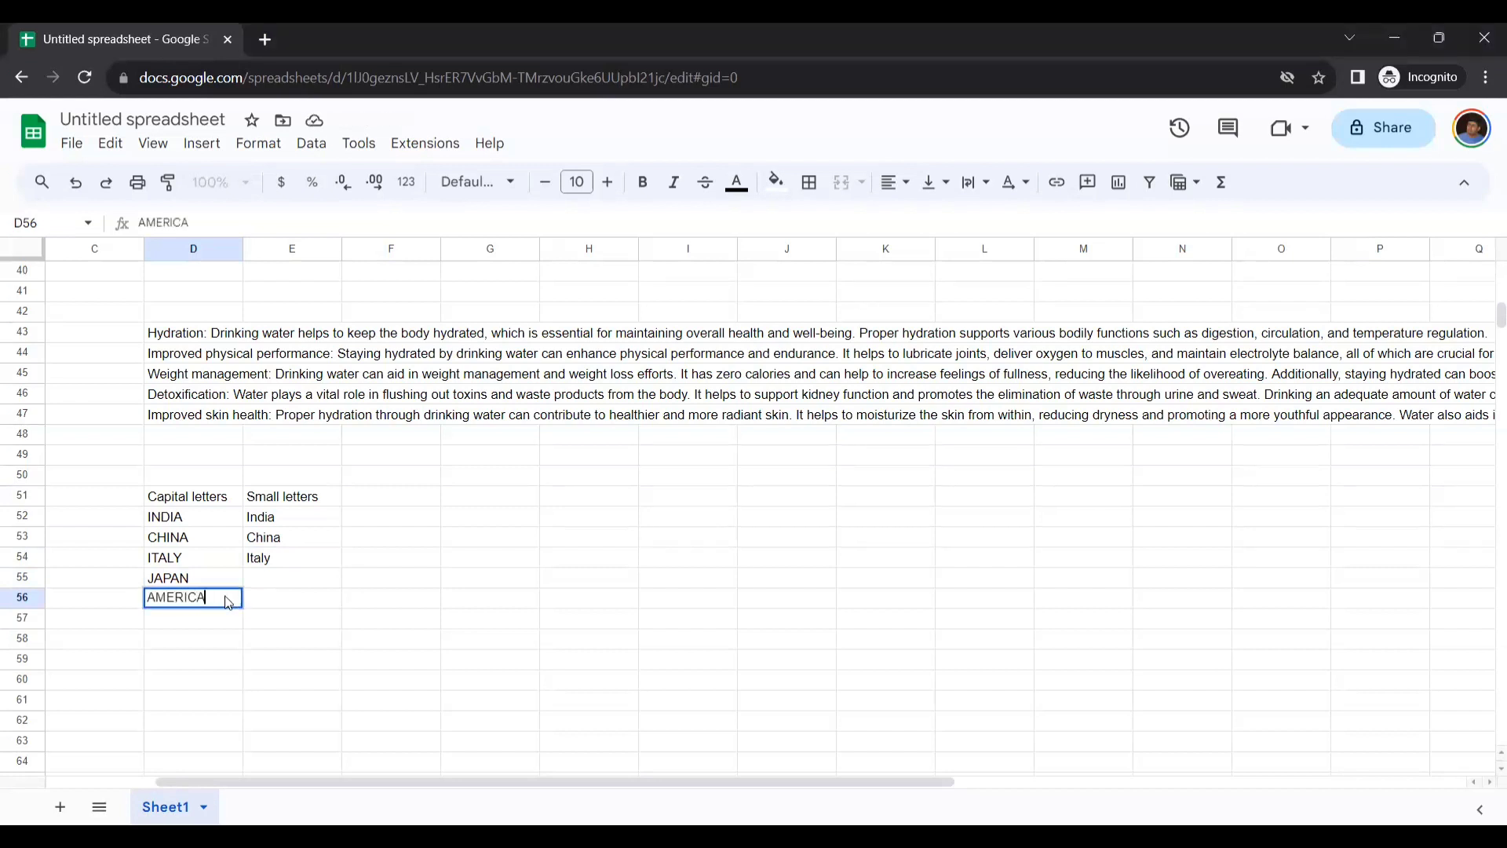
{"action": "left_click", "coordinate": [207, 620]}
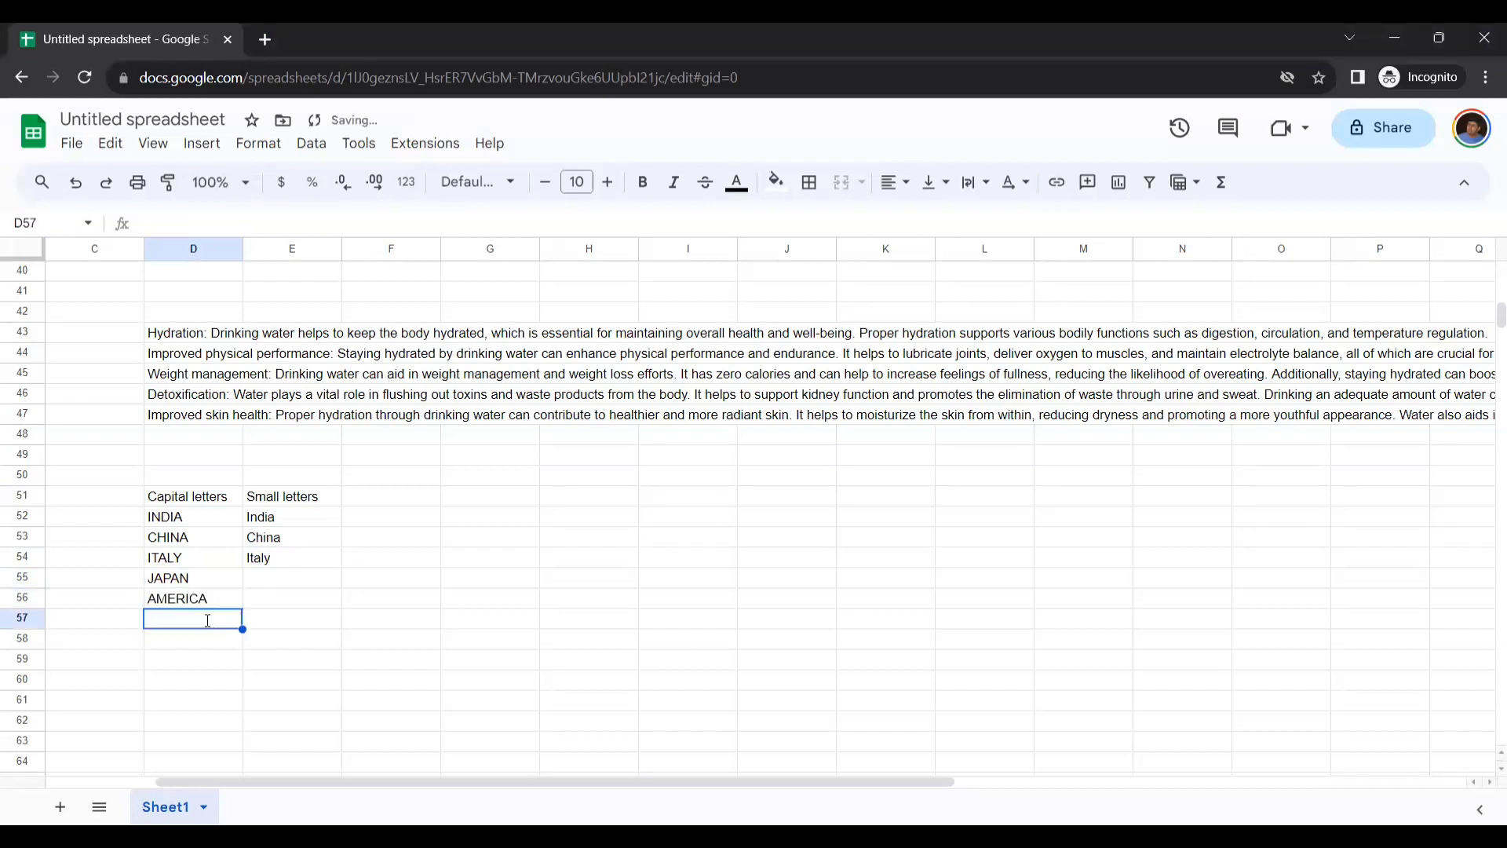
{"action": "type", "text": "TOKYO"}
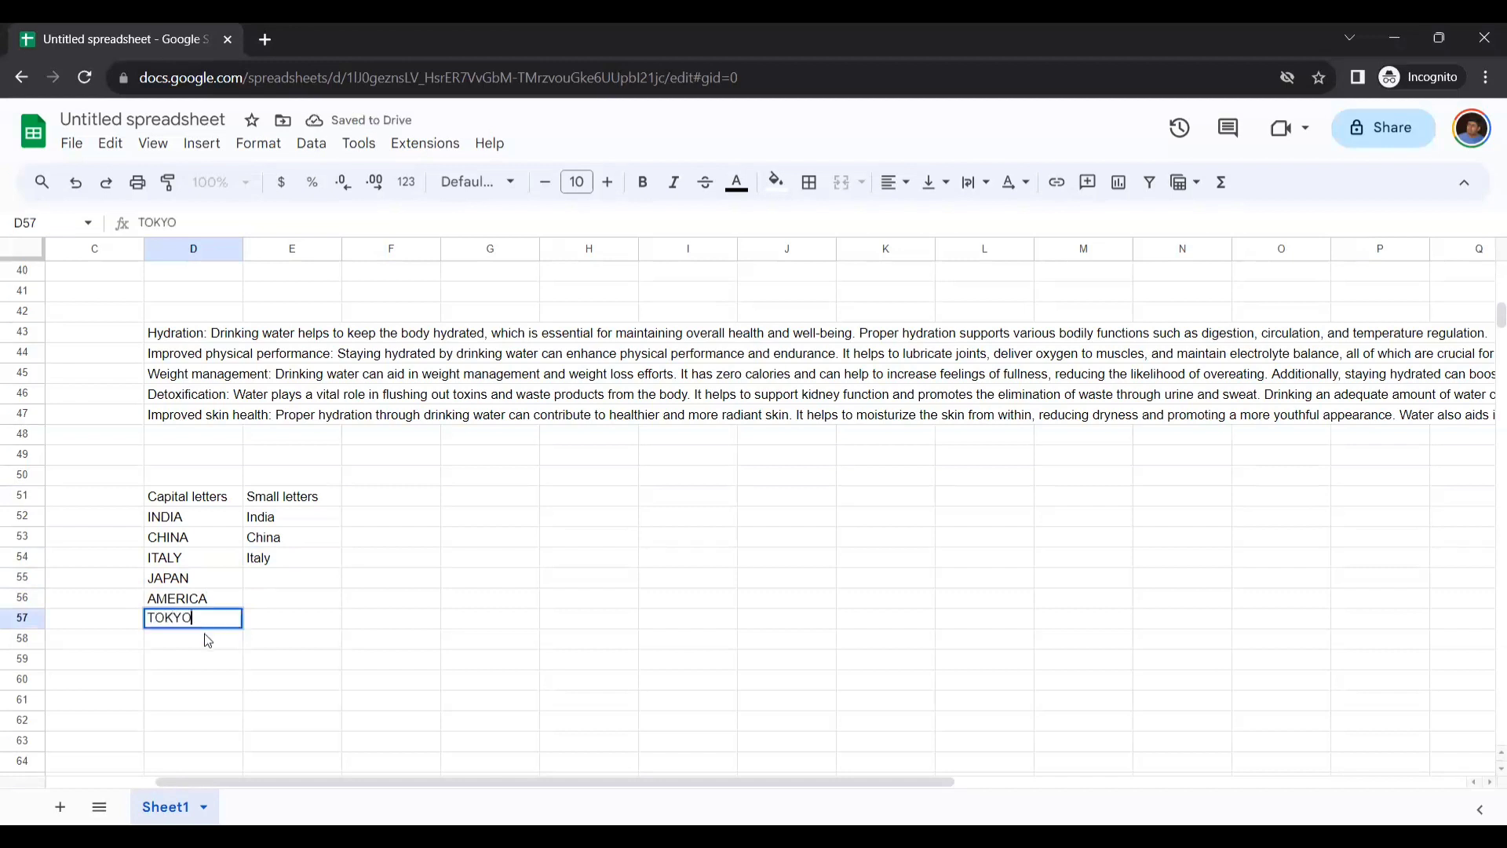
- Enter "SWEDEN", "MUMBAI" and "DELHI" in cells D58 to D60 of the capital letters column
{"action": "left_click", "coordinate": [206, 632]}
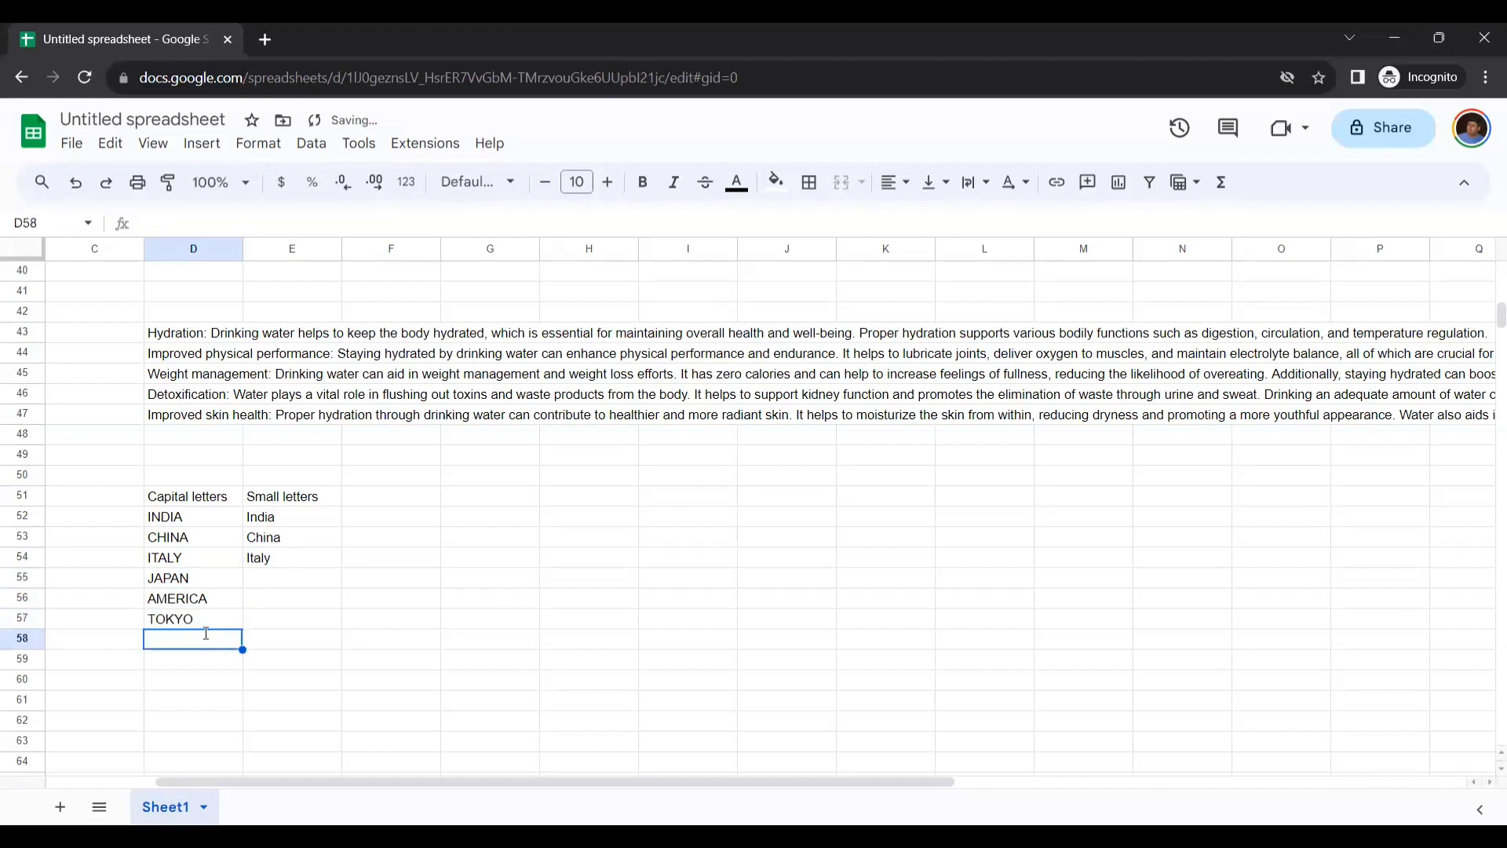
{"action": "type", "text": "SWEDEN"}
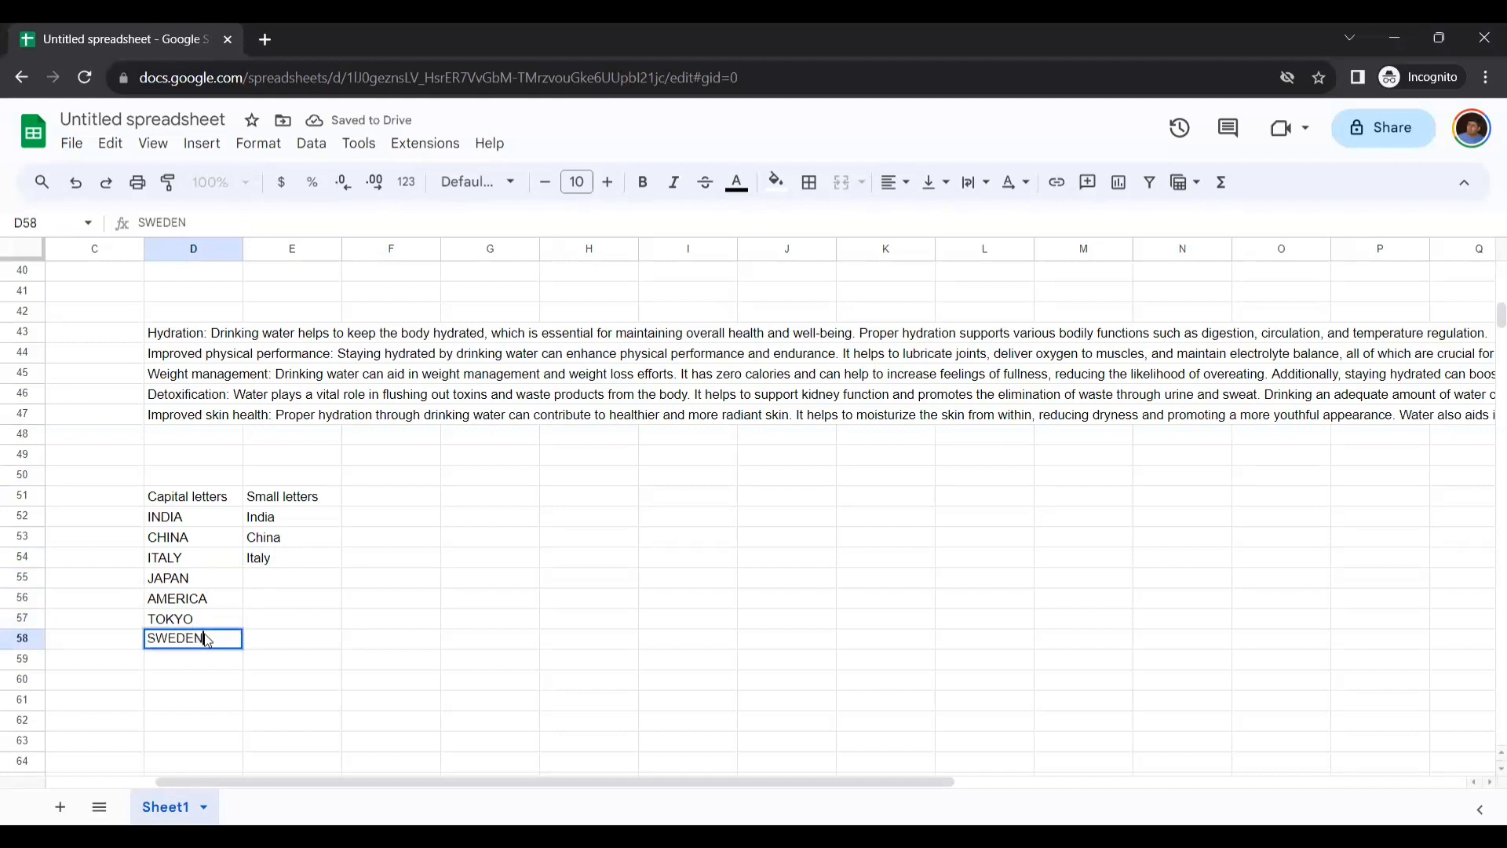
{"action": "left_click", "coordinate": [188, 668]}
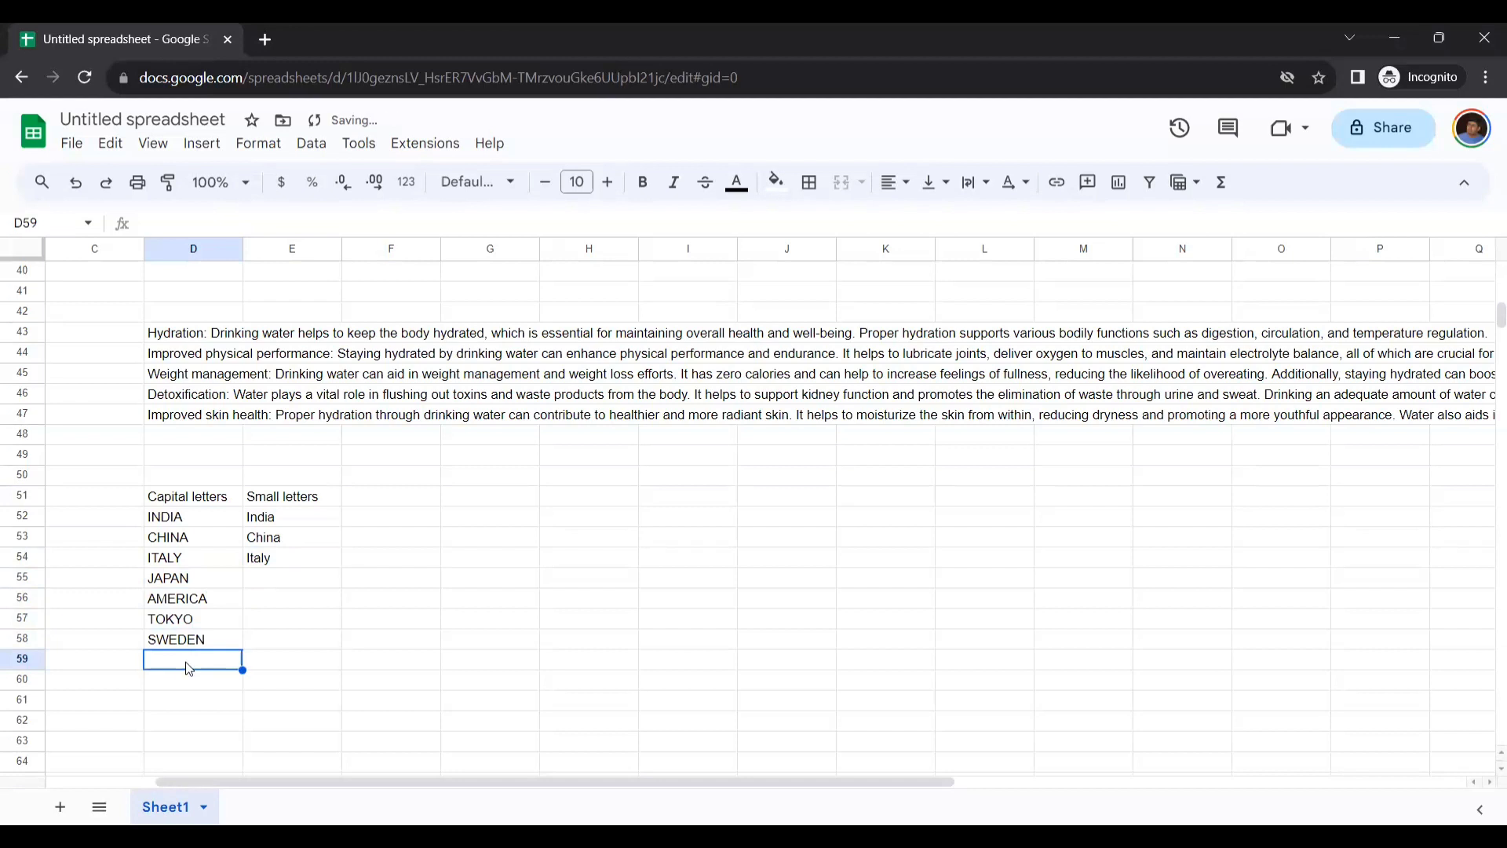
{"action": "type", "text": "MUMBAI"}
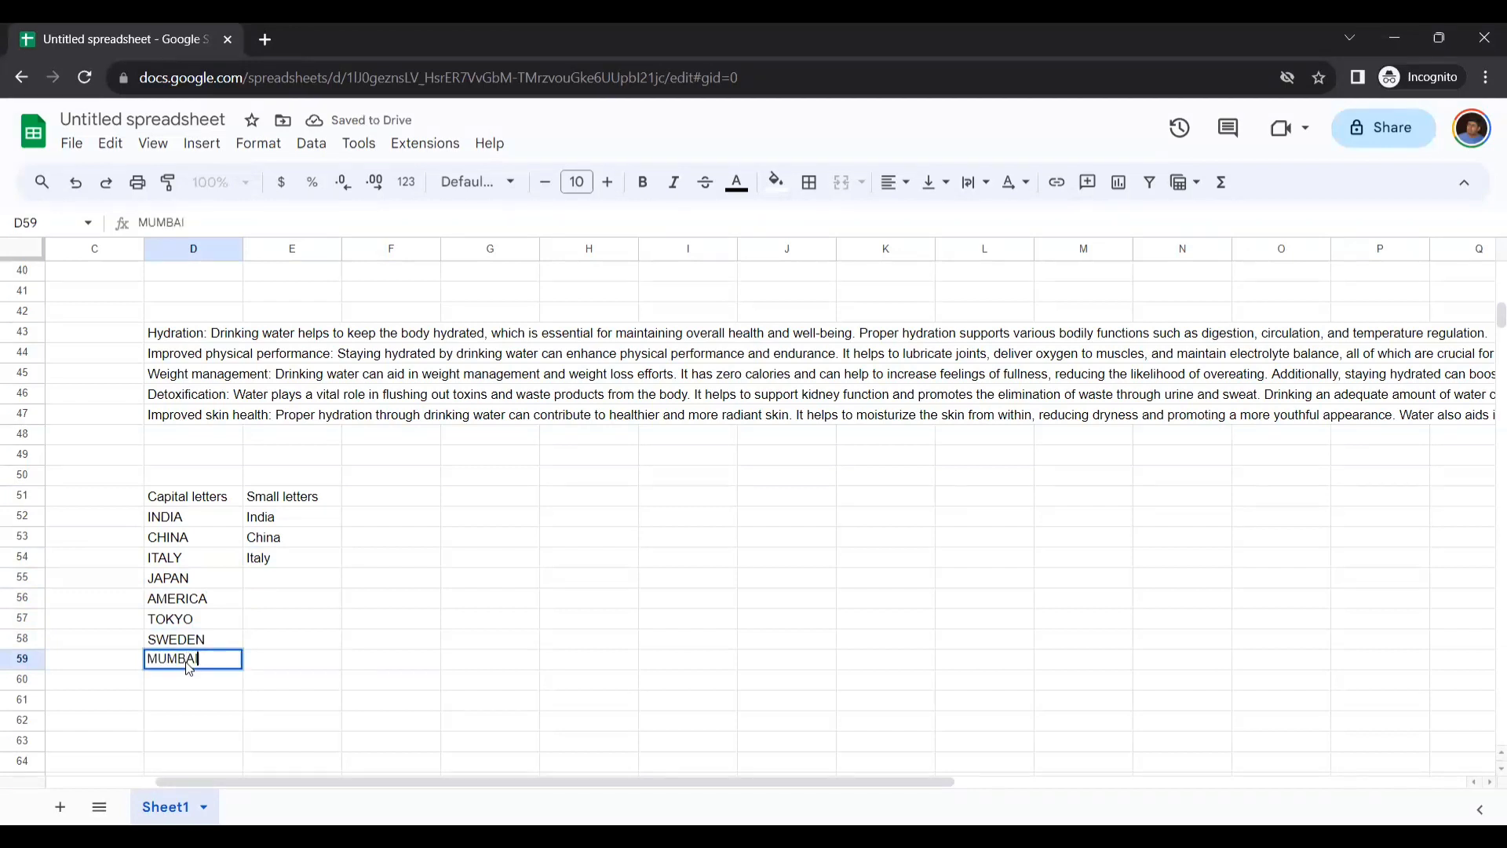
{"action": "key", "text": "Return"}
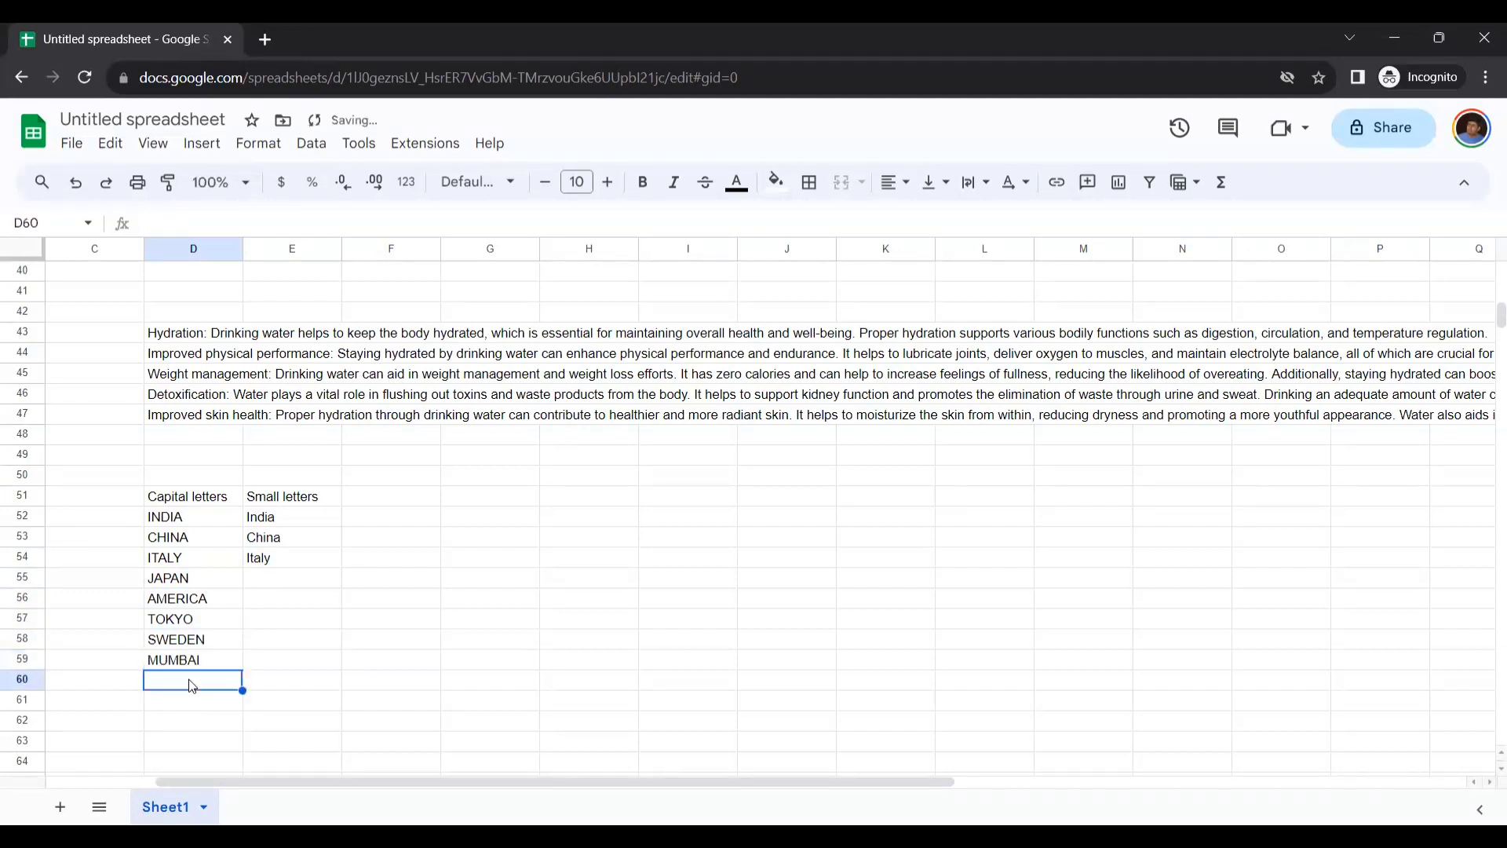
{"action": "type", "text": "DELH"}
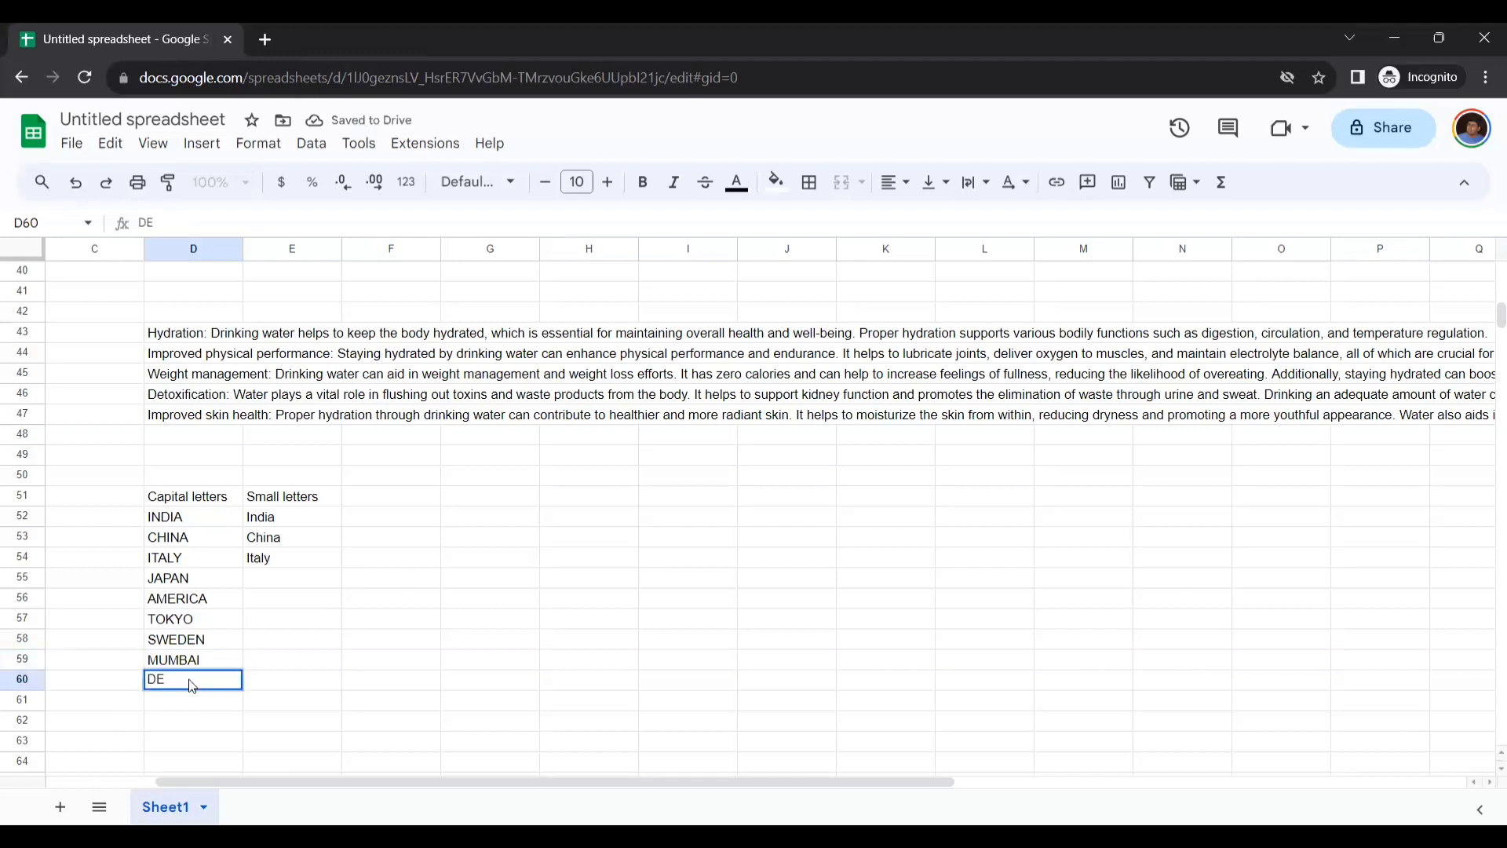
{"action": "type", "text": "I"}
{"action": "scroll", "coordinate": [471, 609], "scroll_direction": "down", "scroll_amount": 1}
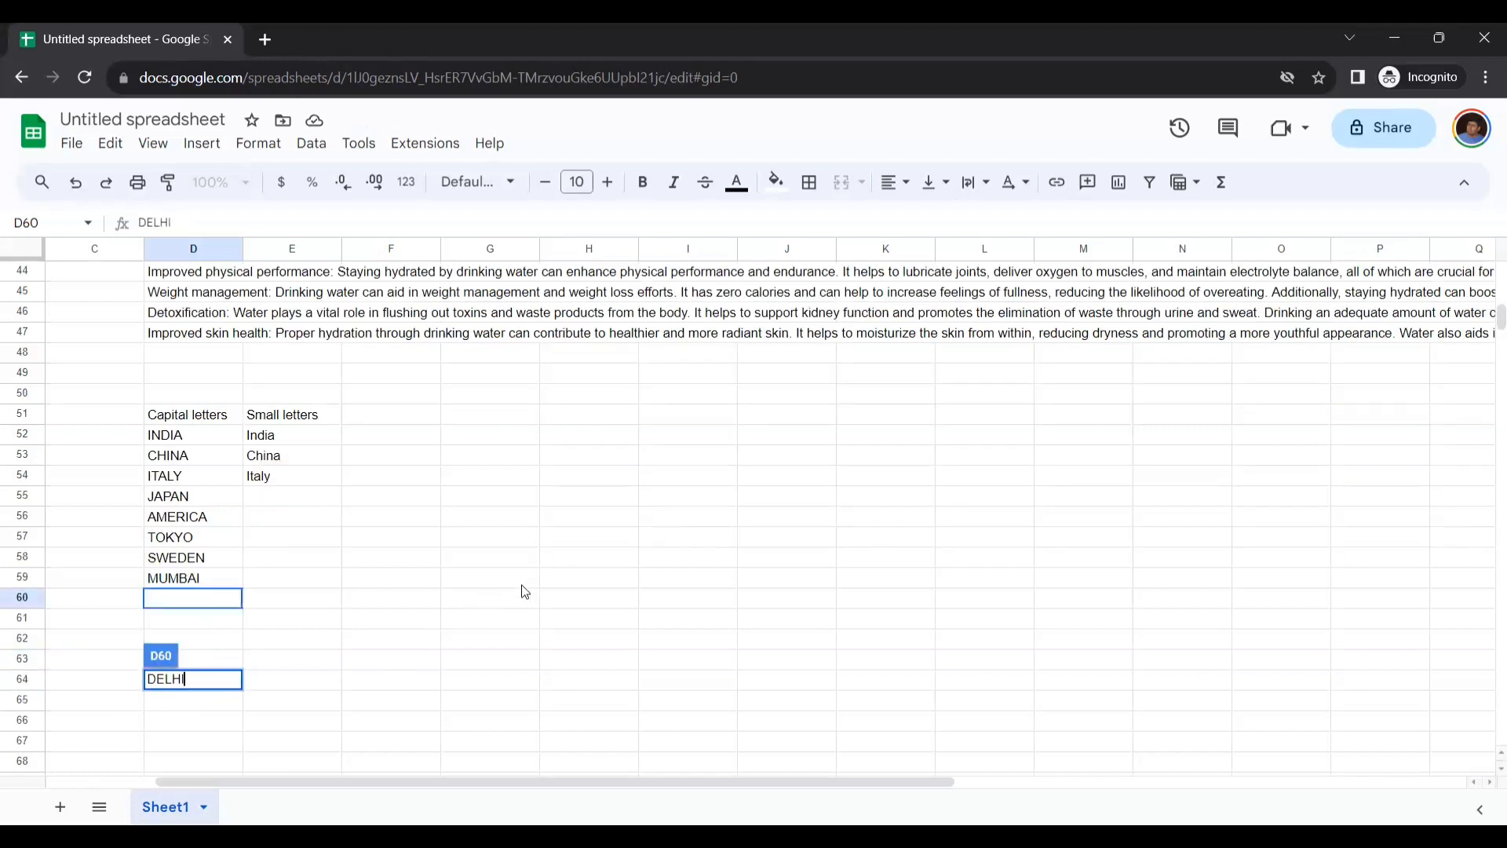
{"action": "left_click", "coordinate": [208, 605]}
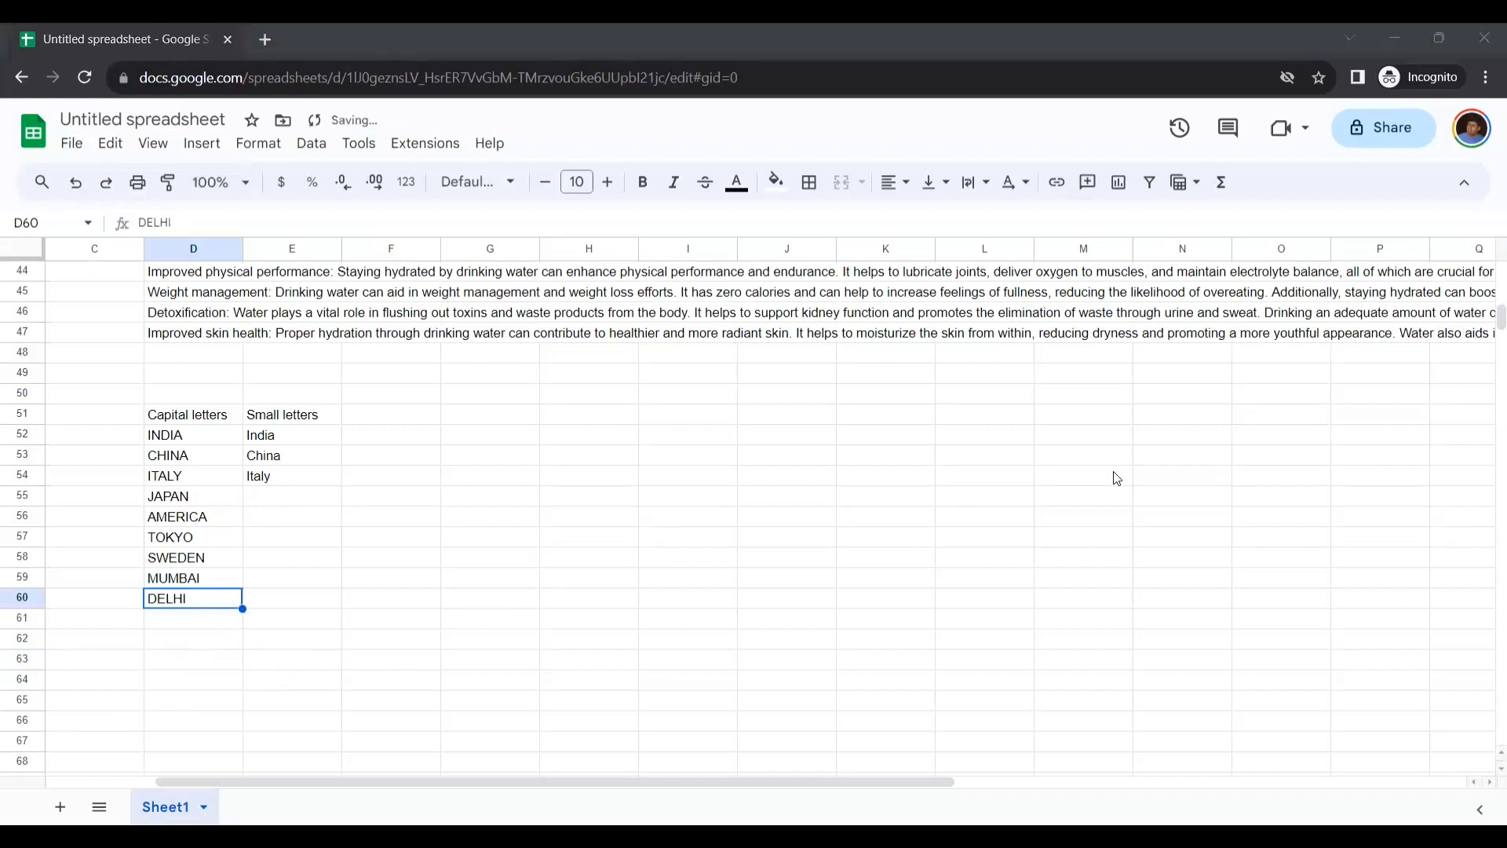
- Clear the text in D60 and re-enter it as "DELHI"
{"action": "double_click", "coordinate": [224, 597]}
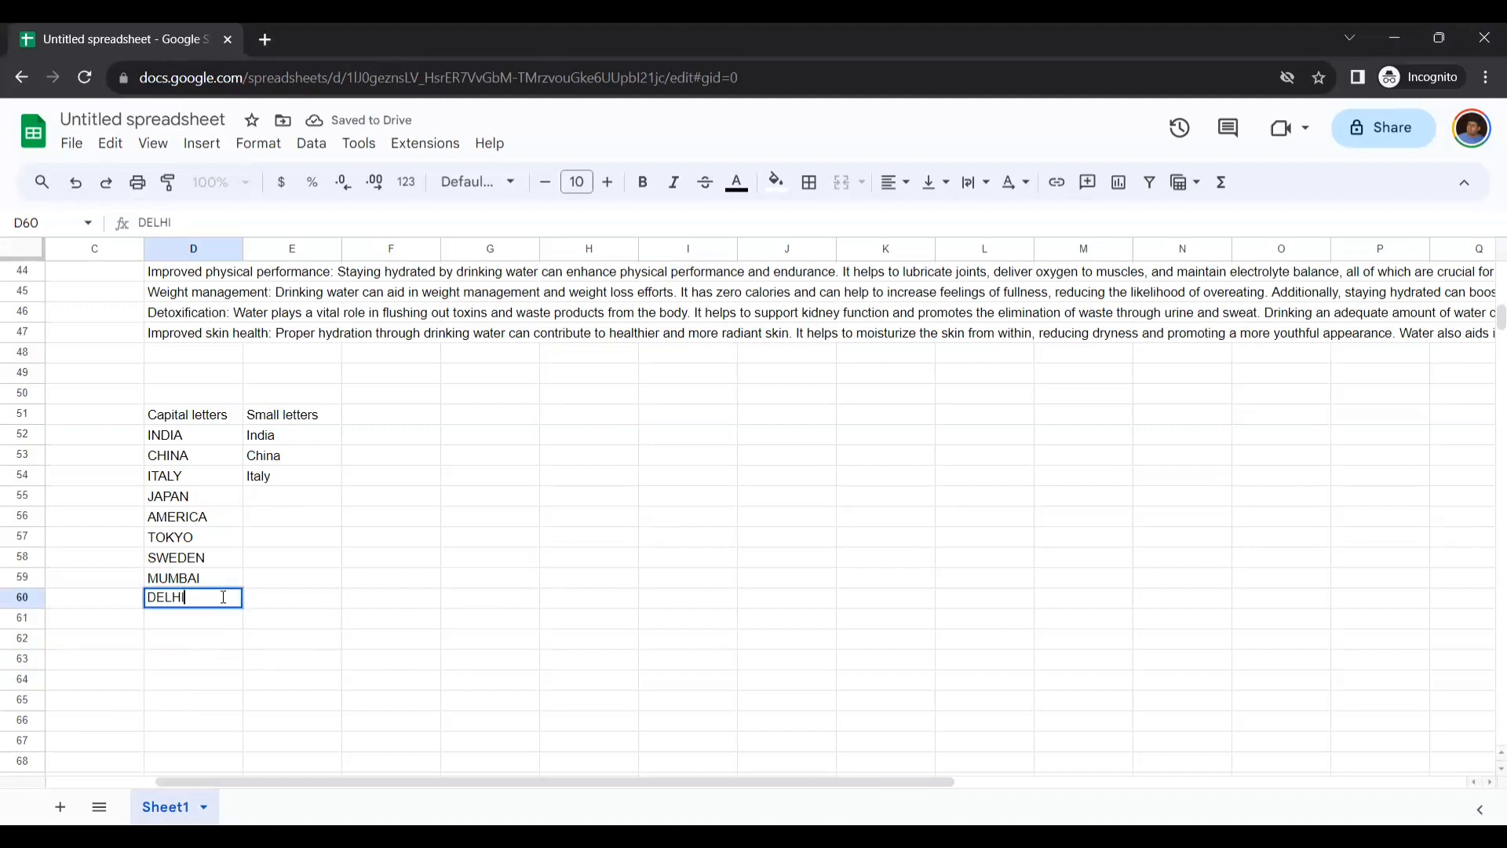
{"action": "key", "text": "BackSpace"}
{"action": "key", "text": "BackSpace"}
{"action": "key", "text": "BackSpace"}
{"action": "key", "text": "BackSpace"}
{"action": "key", "text": "BackSpace"}
{"action": "type", "text": "DELHI"}
{"action": "left_click", "coordinate": [426, 620]}
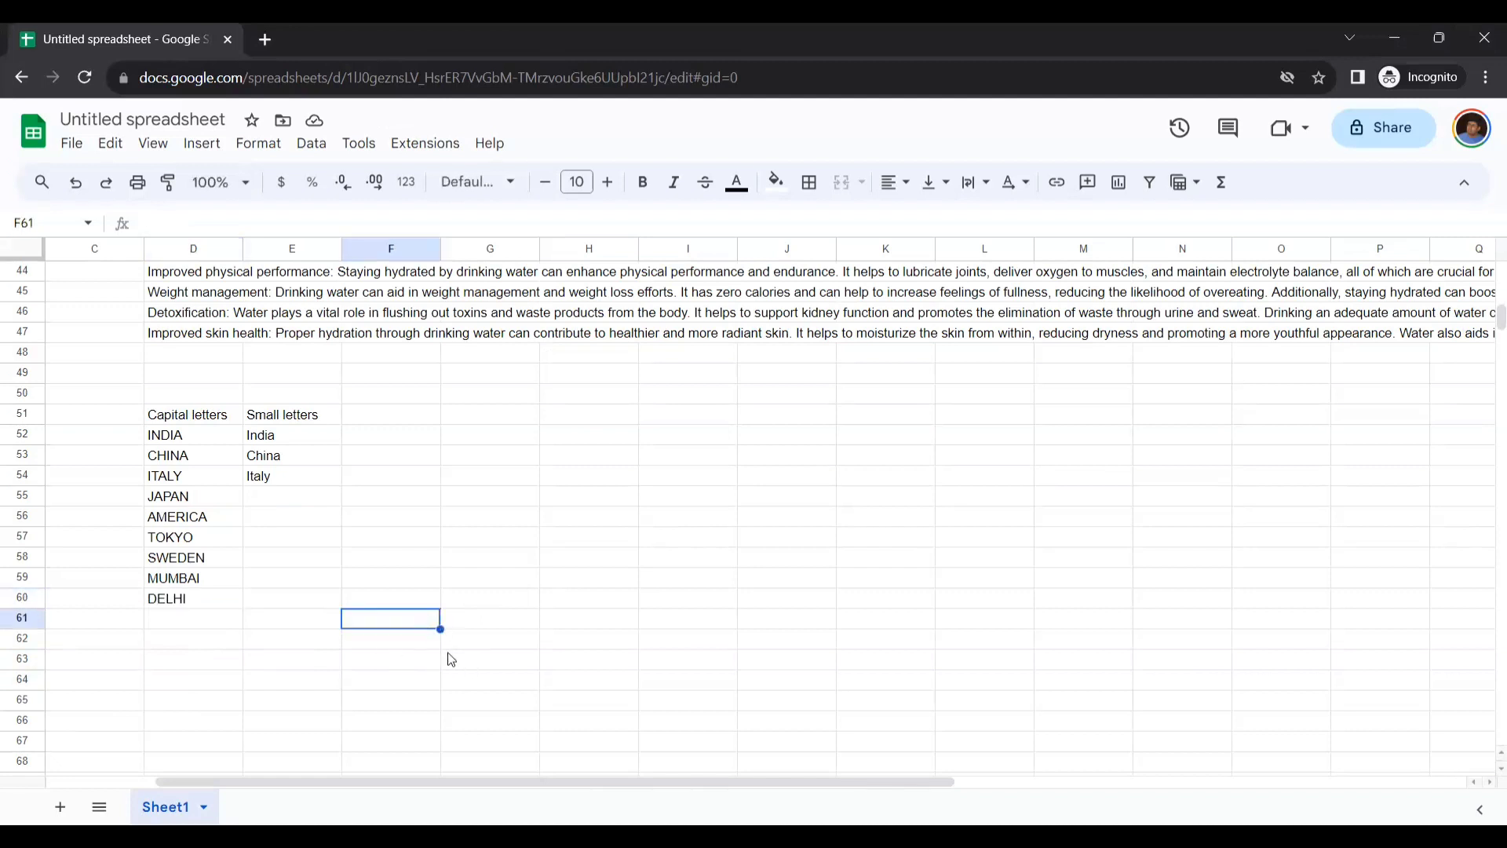
{"action": "left_click", "coordinate": [469, 646]}
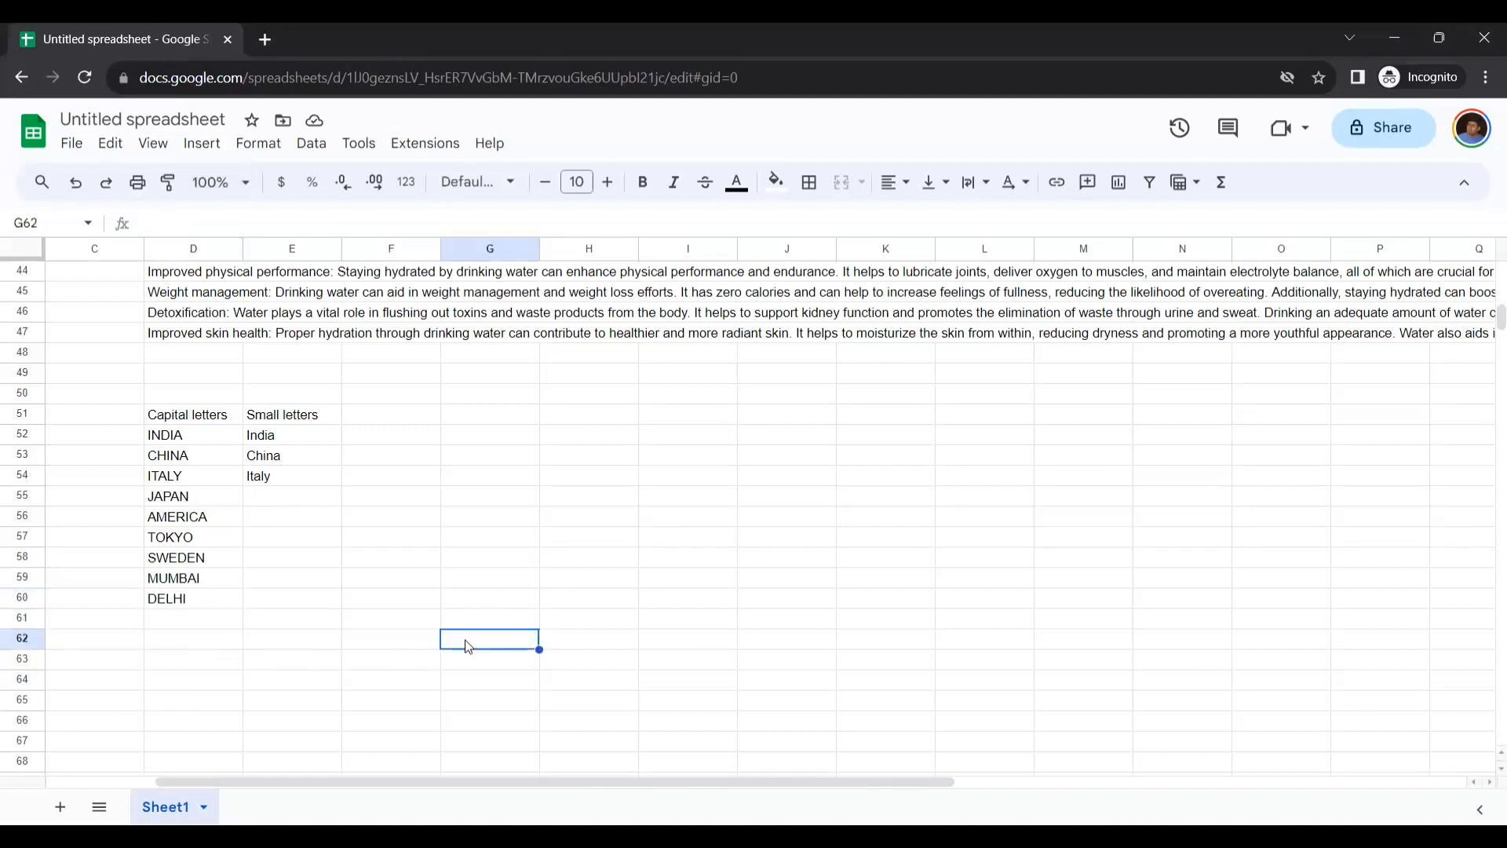
- Start a GPT_FILL formula in E55 with the example pairs in D52:E54 as its first argument
{"action": "double_click", "coordinate": [264, 494]}
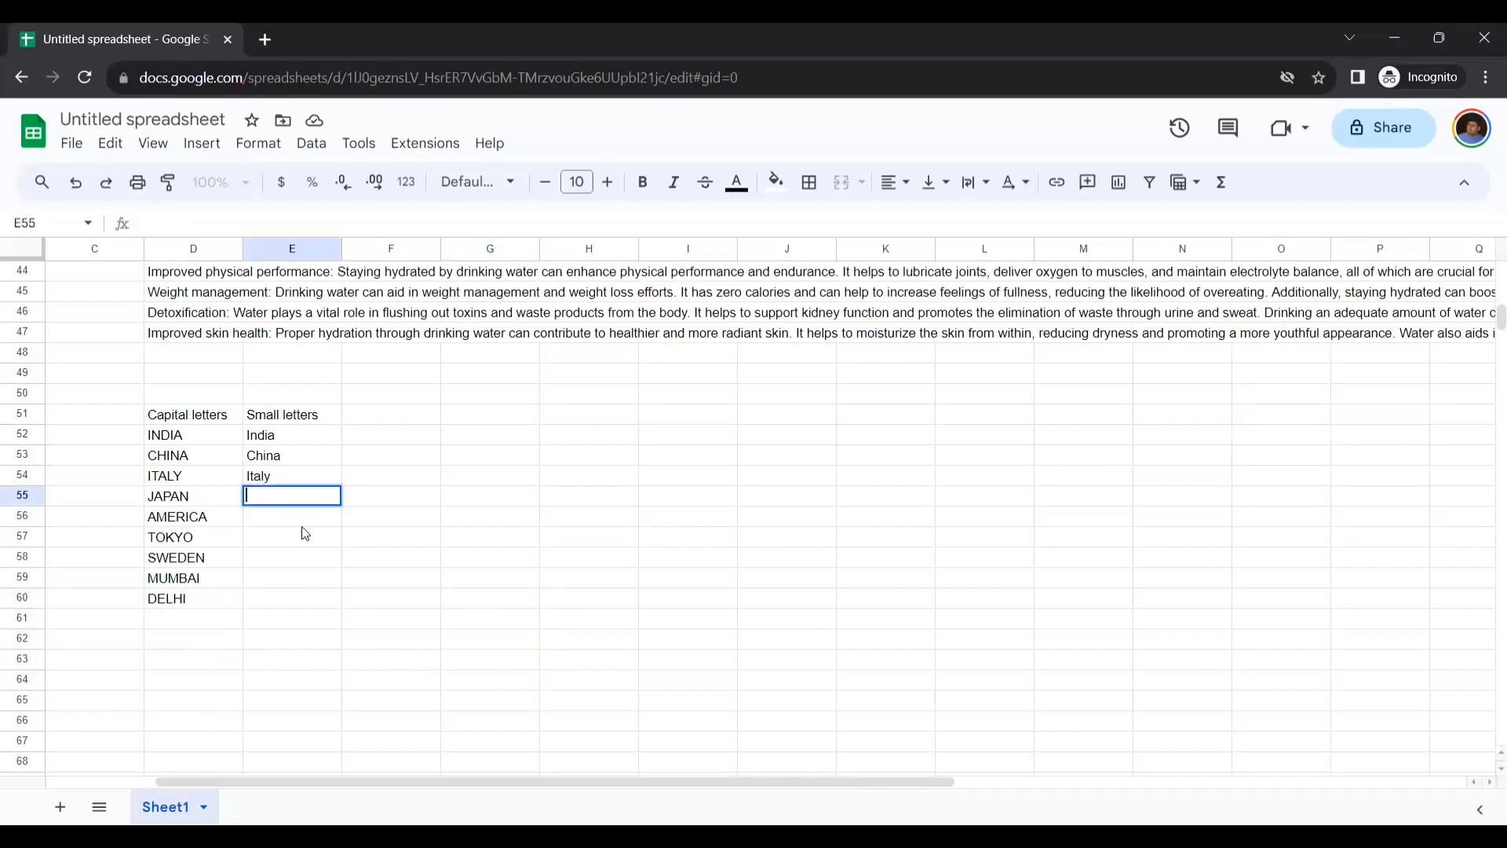
{"action": "type", "text": "="}
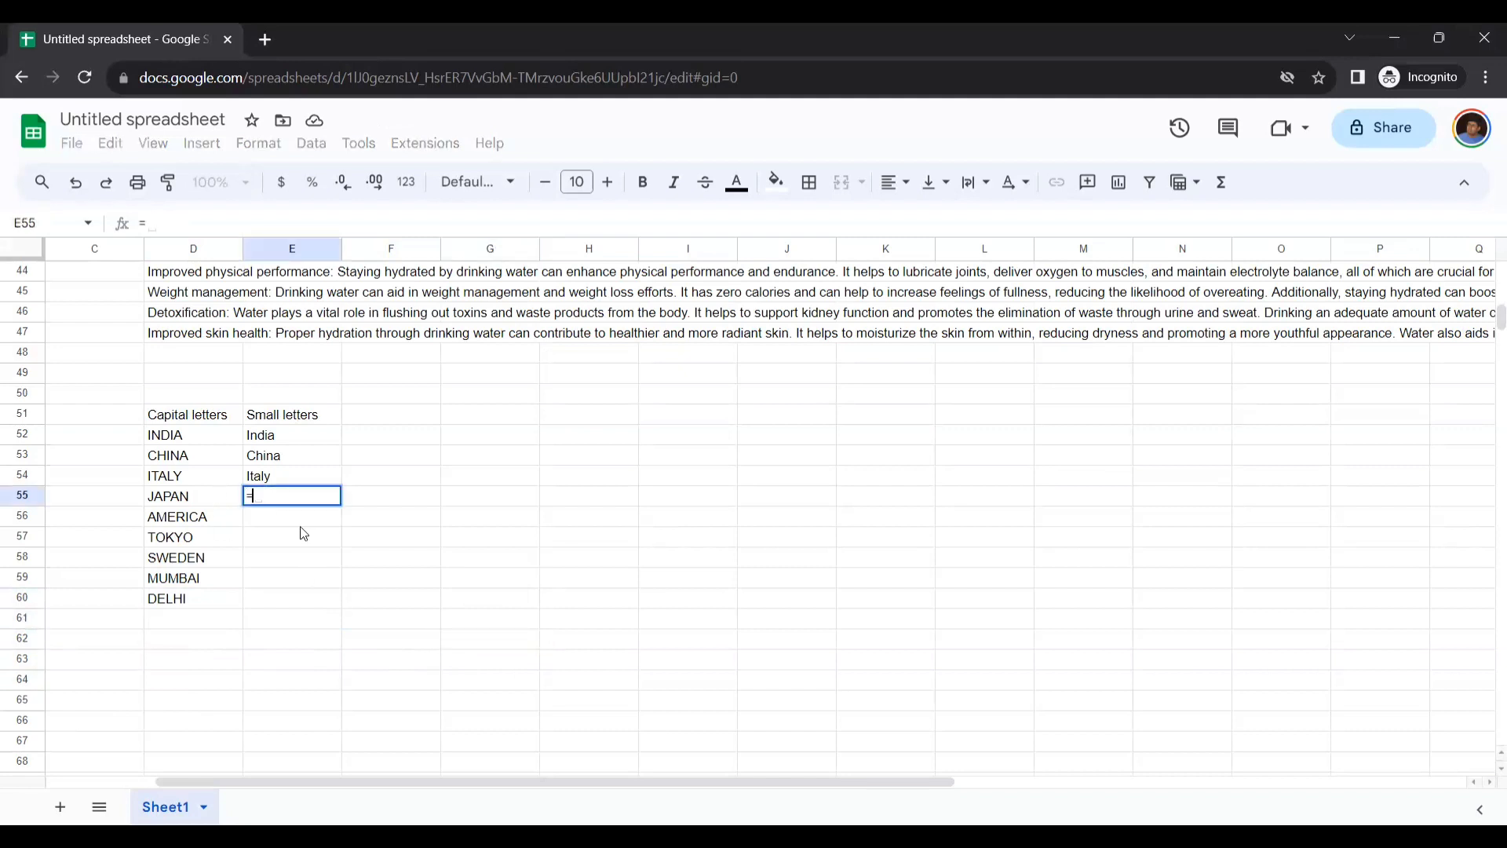
{"action": "type", "text": "GPT"}
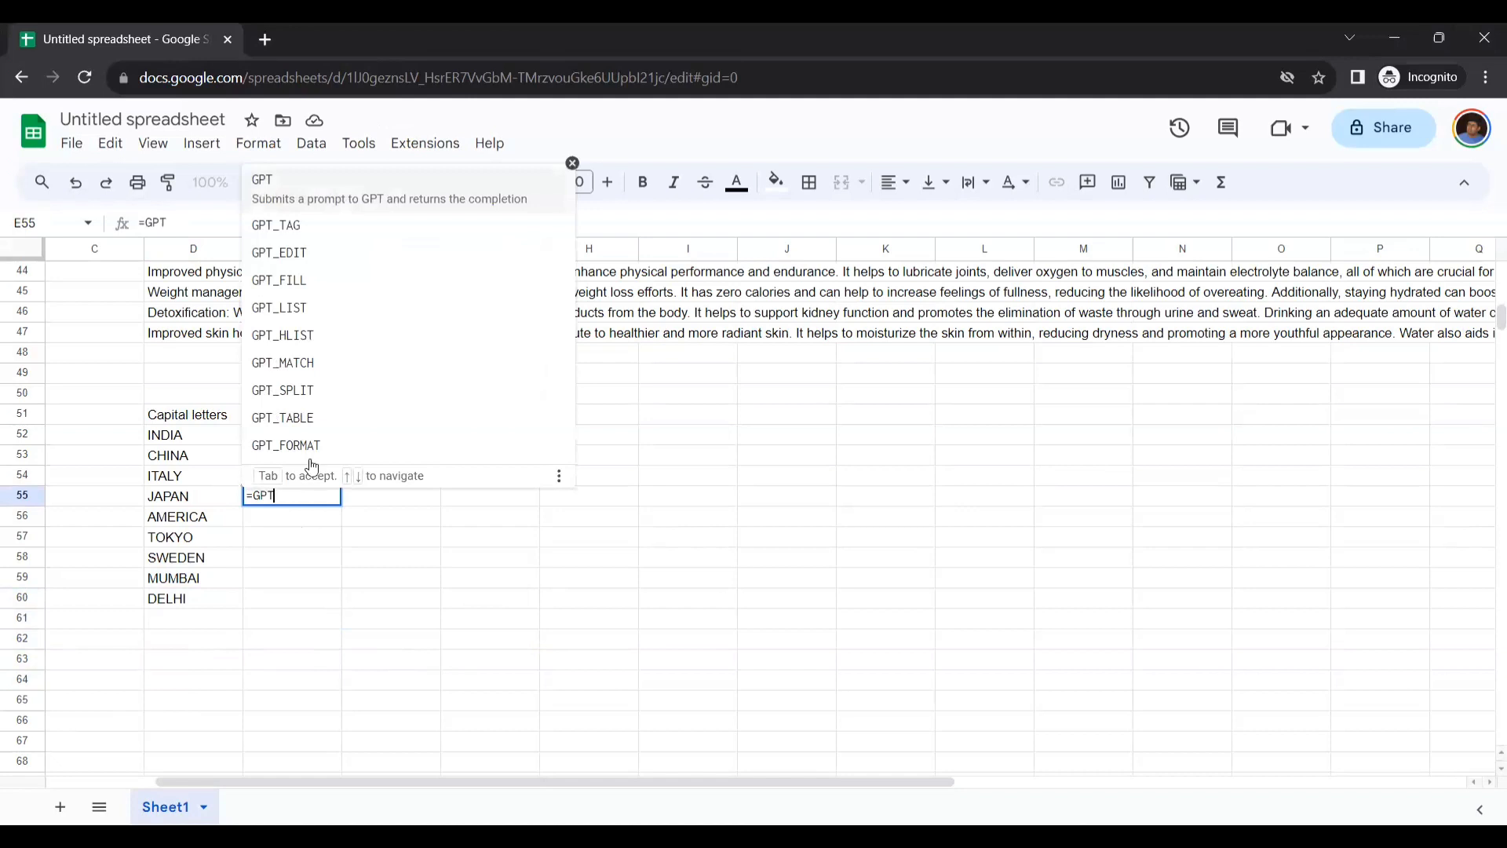
{"action": "left_click", "coordinate": [298, 273]}
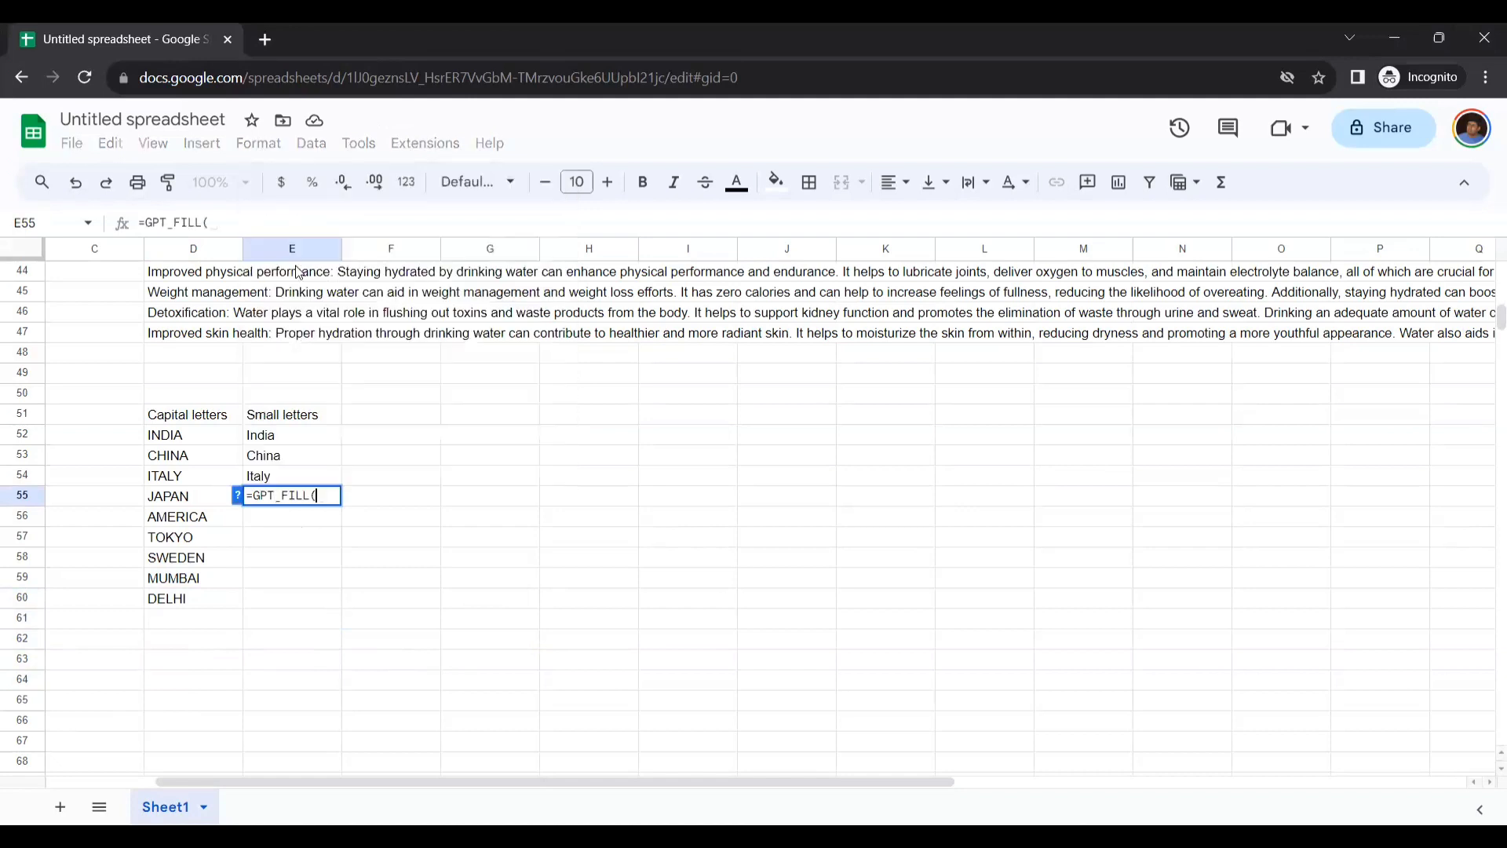
{"action": "left_click", "coordinate": [179, 442]}
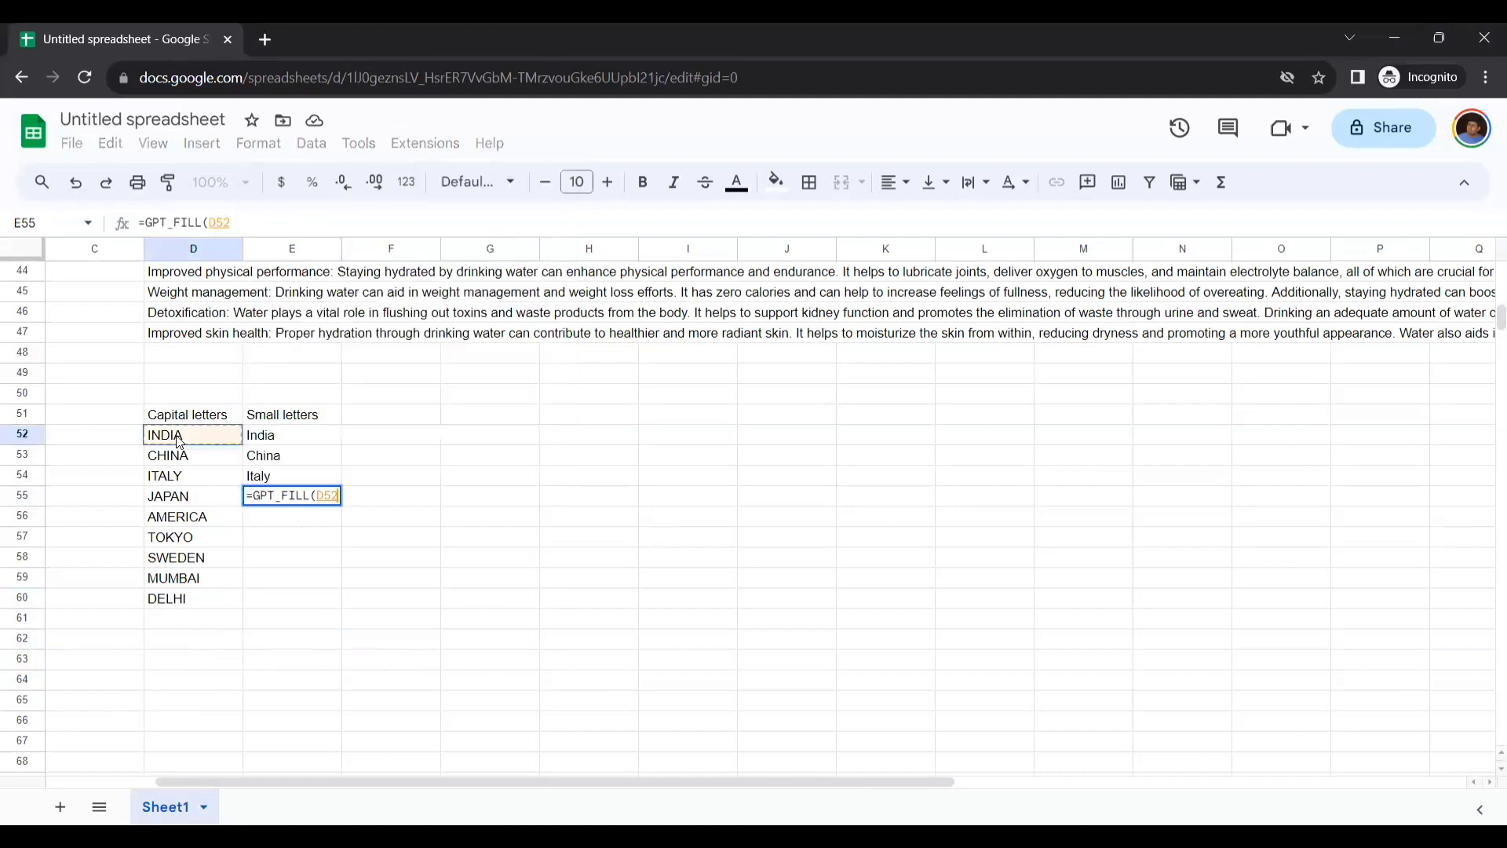
{"action": "key", "text": "shift+Right"}
{"action": "key", "text": "shift+Down"}
{"action": "key", "text": "shift+Down"}
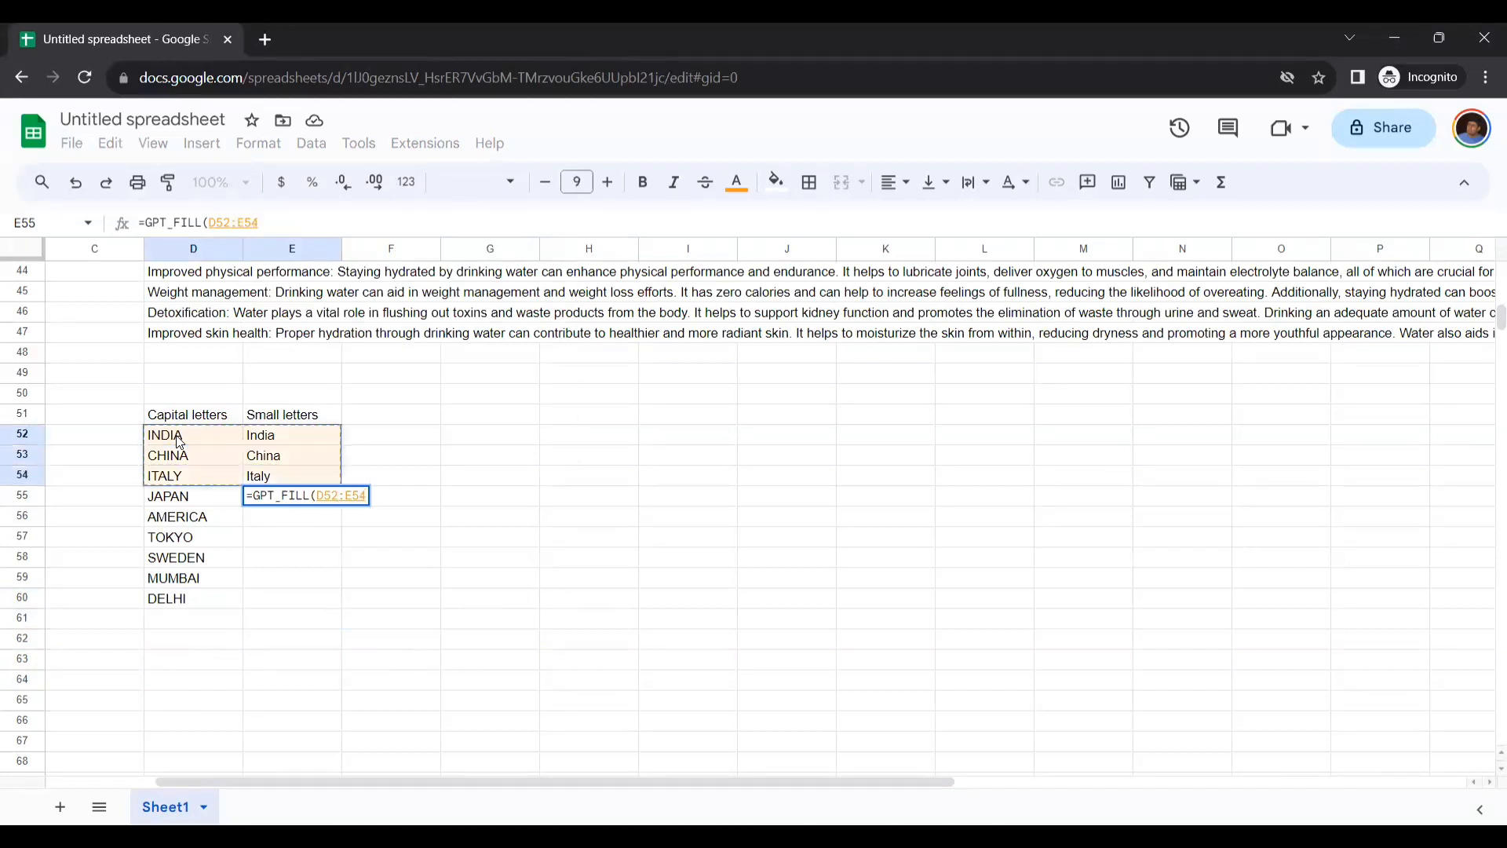
{"action": "type", "text": ","}
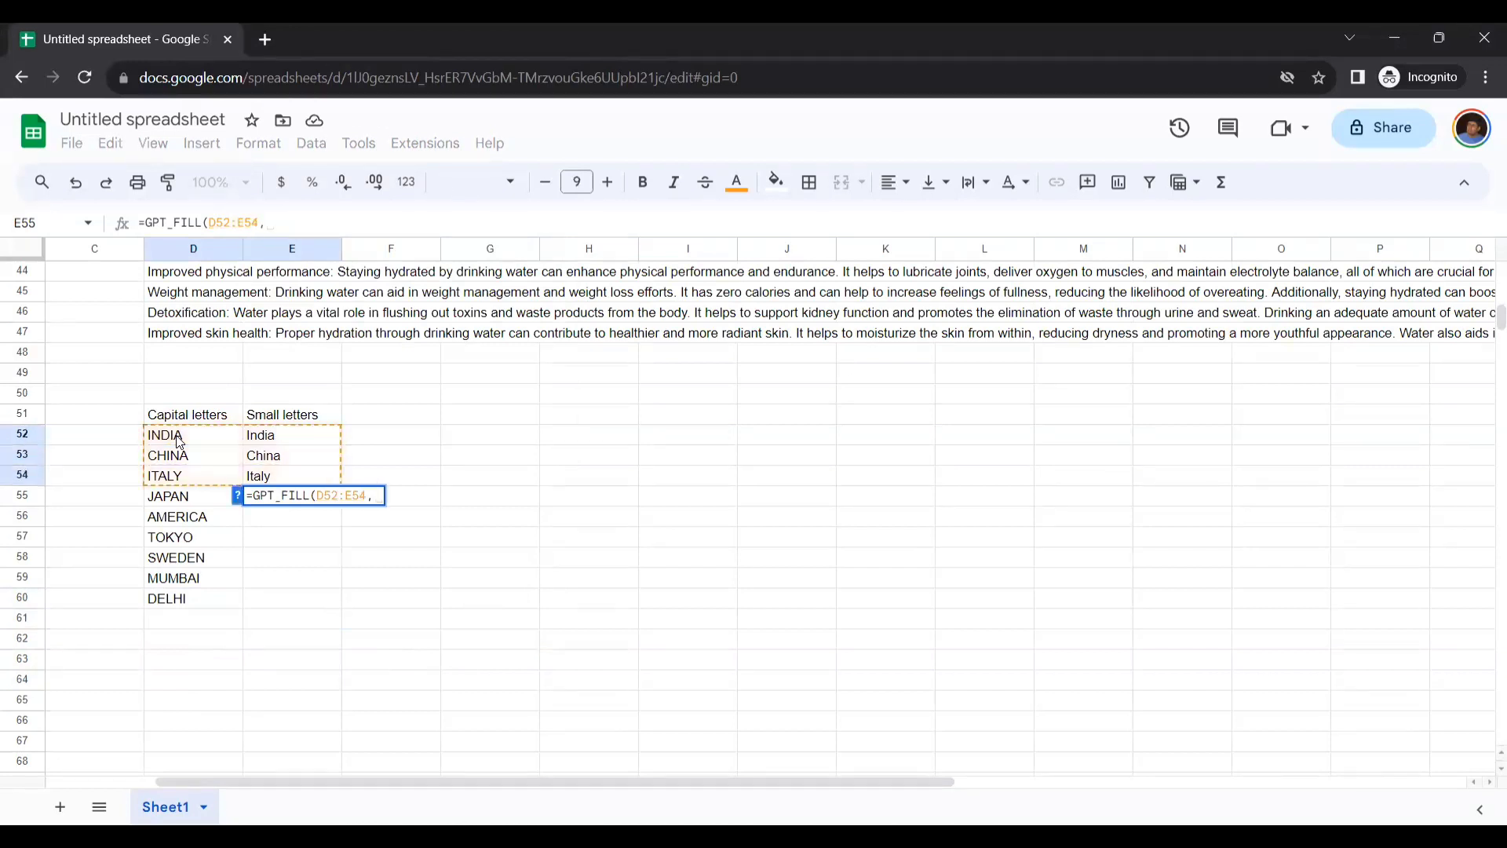
- Complete the GPT_FILL formula in E55 with the input range D55:D60 and the value 0.8, and apply it
{"action": "left_click", "coordinate": [180, 501]}
{"action": "key", "text": "shift+Down"}
{"action": "key", "text": "shift+Down"}
{"action": "key", "text": "shift+Down"}
{"action": "key", "text": "shift+Down"}
{"action": "key", "text": "shift+Down"}
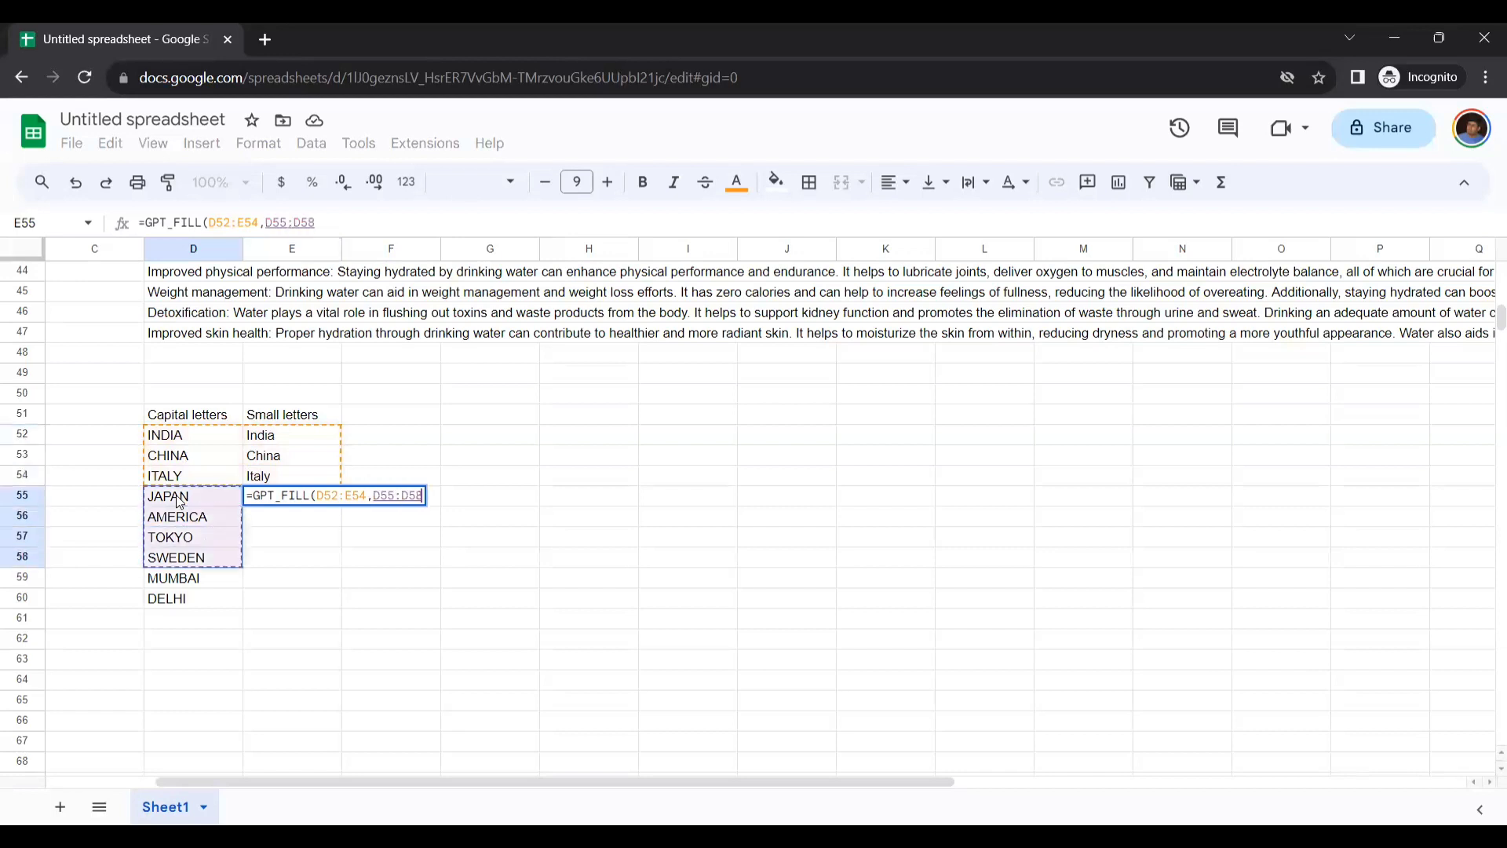
{"action": "type", "text": ",0.8)"}
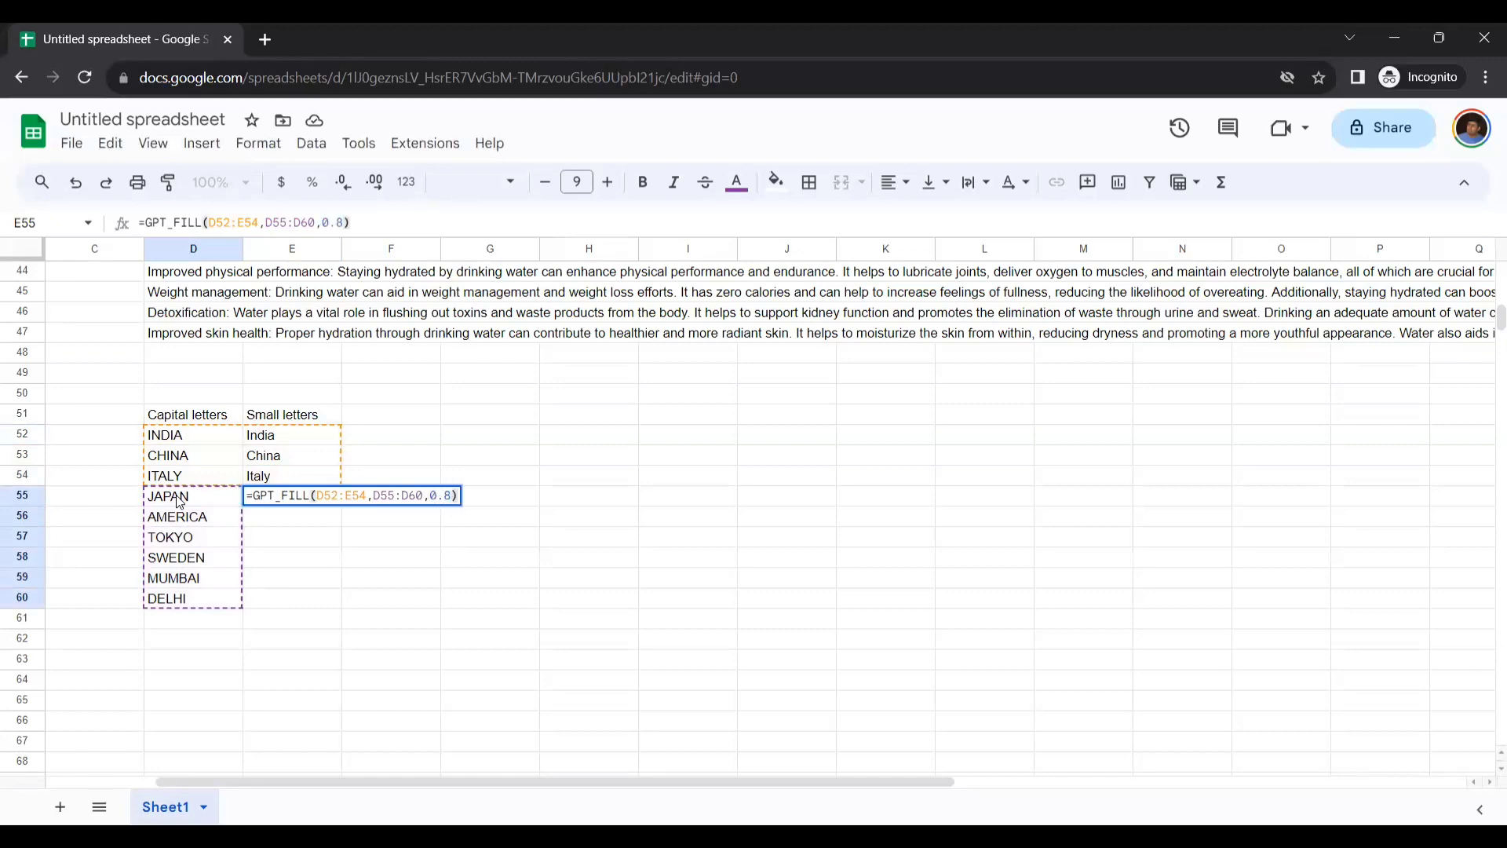
{"action": "key", "text": "Tab"}
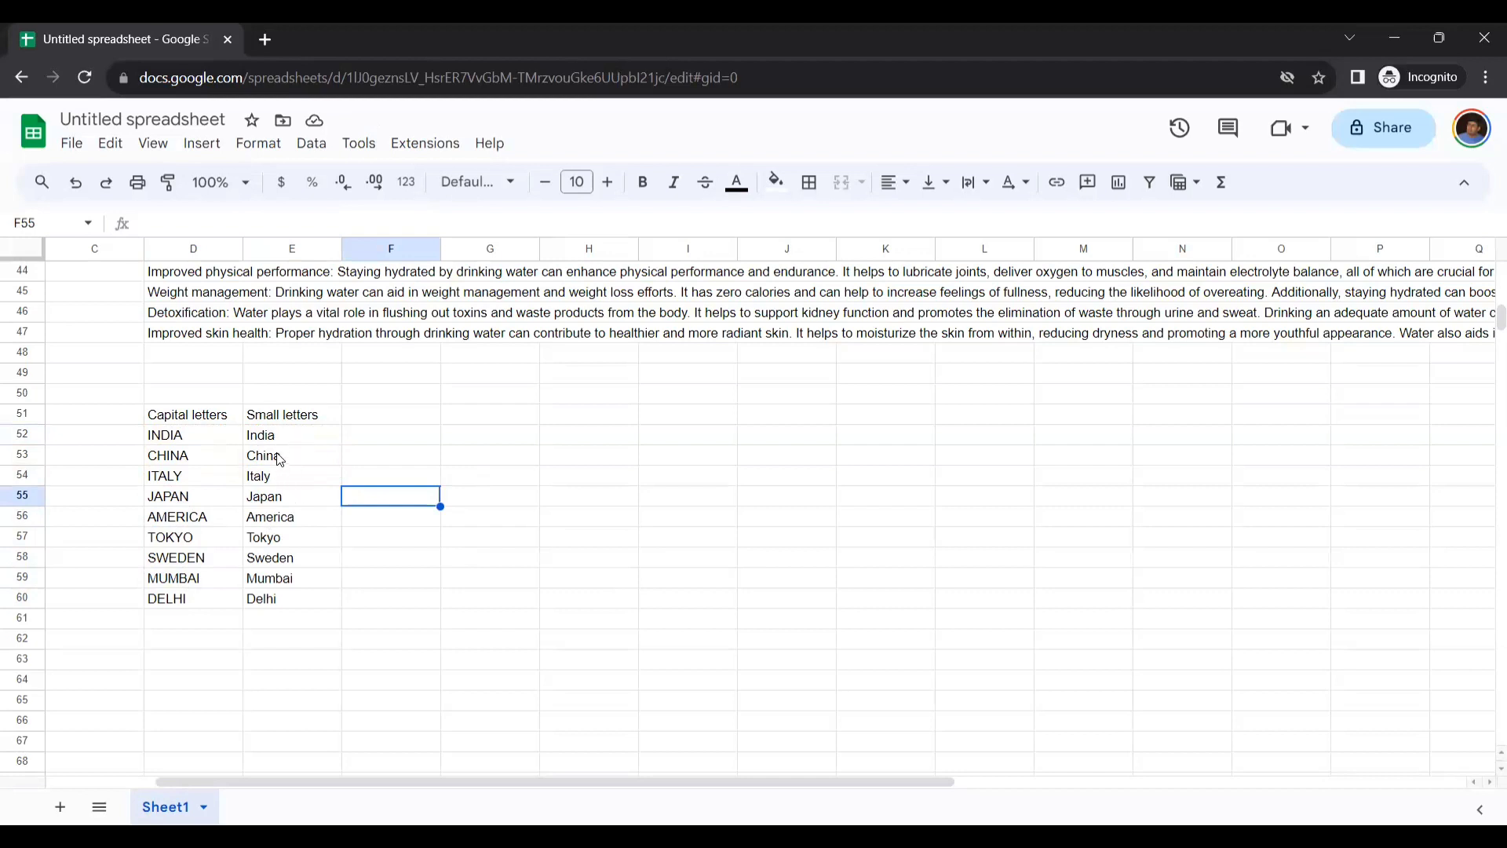
- Review the GPT_FILL formula in E55 and the ranges it references, leaving it unedited
{"action": "left_click", "coordinate": [287, 503]}
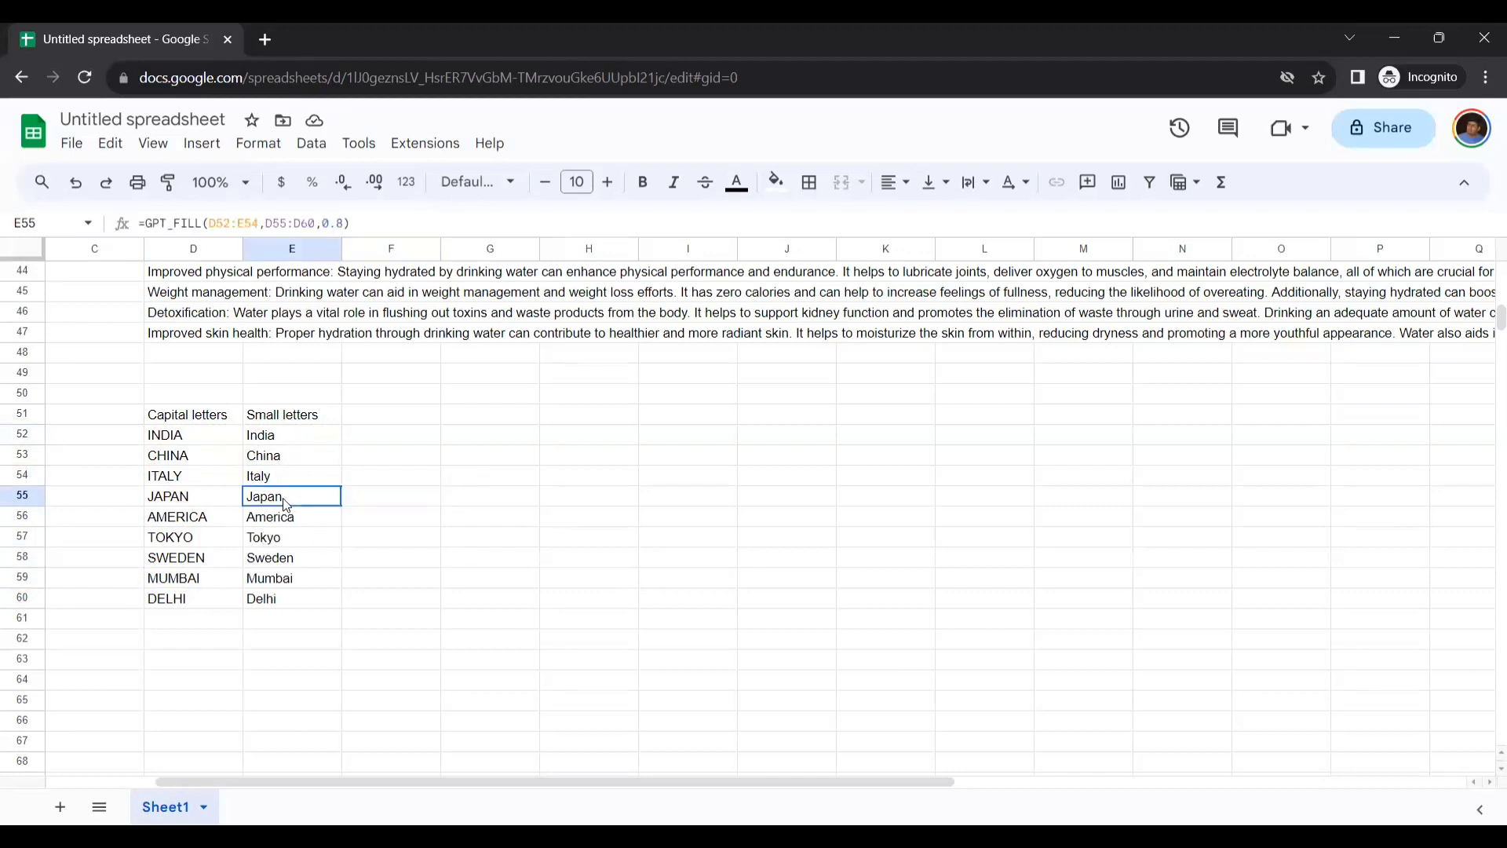
{"action": "double_click", "coordinate": [283, 497]}
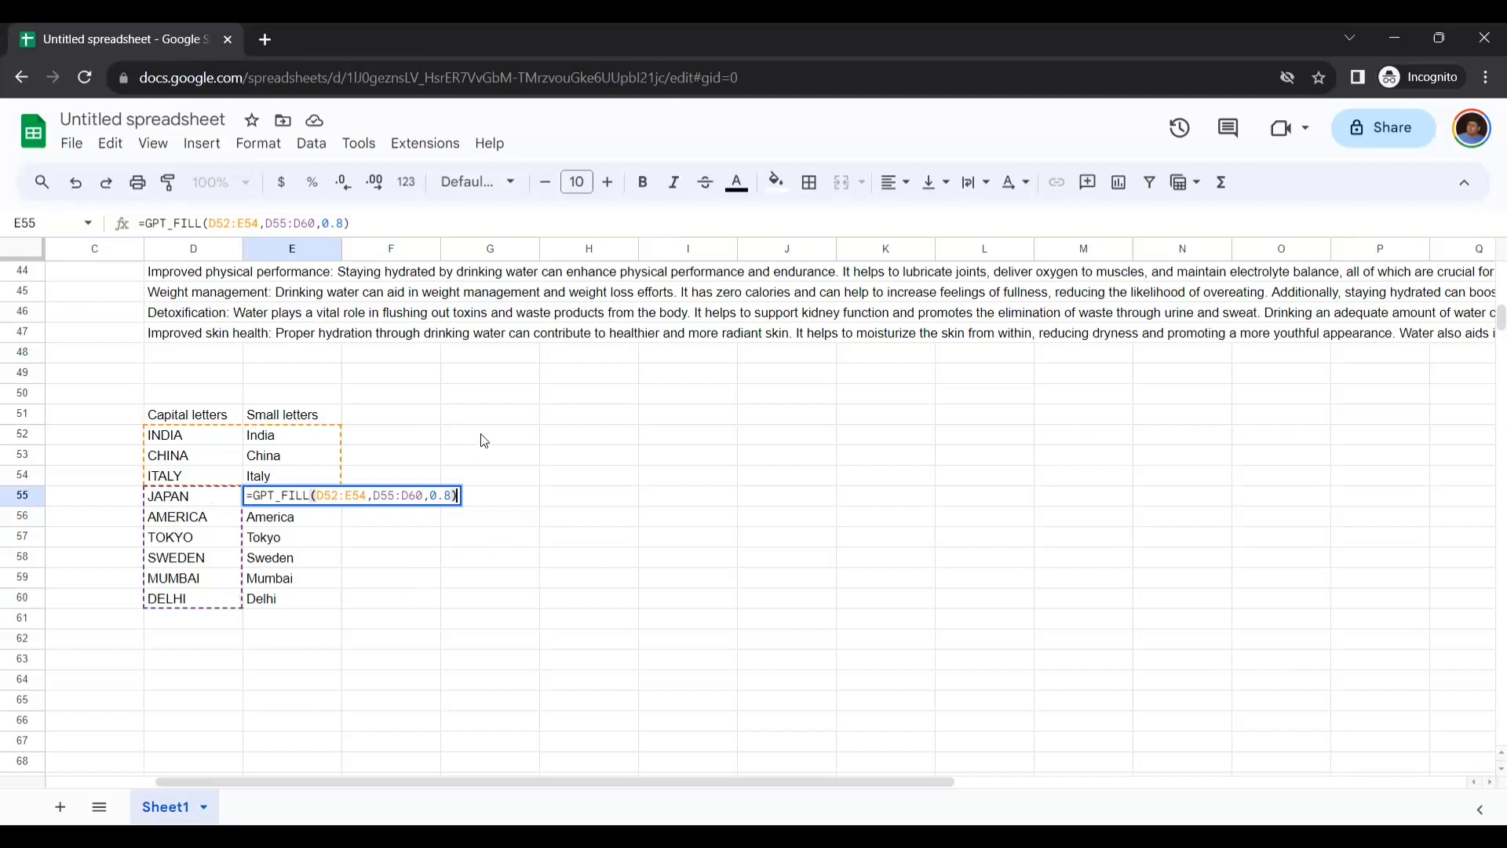
{"action": "key", "text": "Escape"}
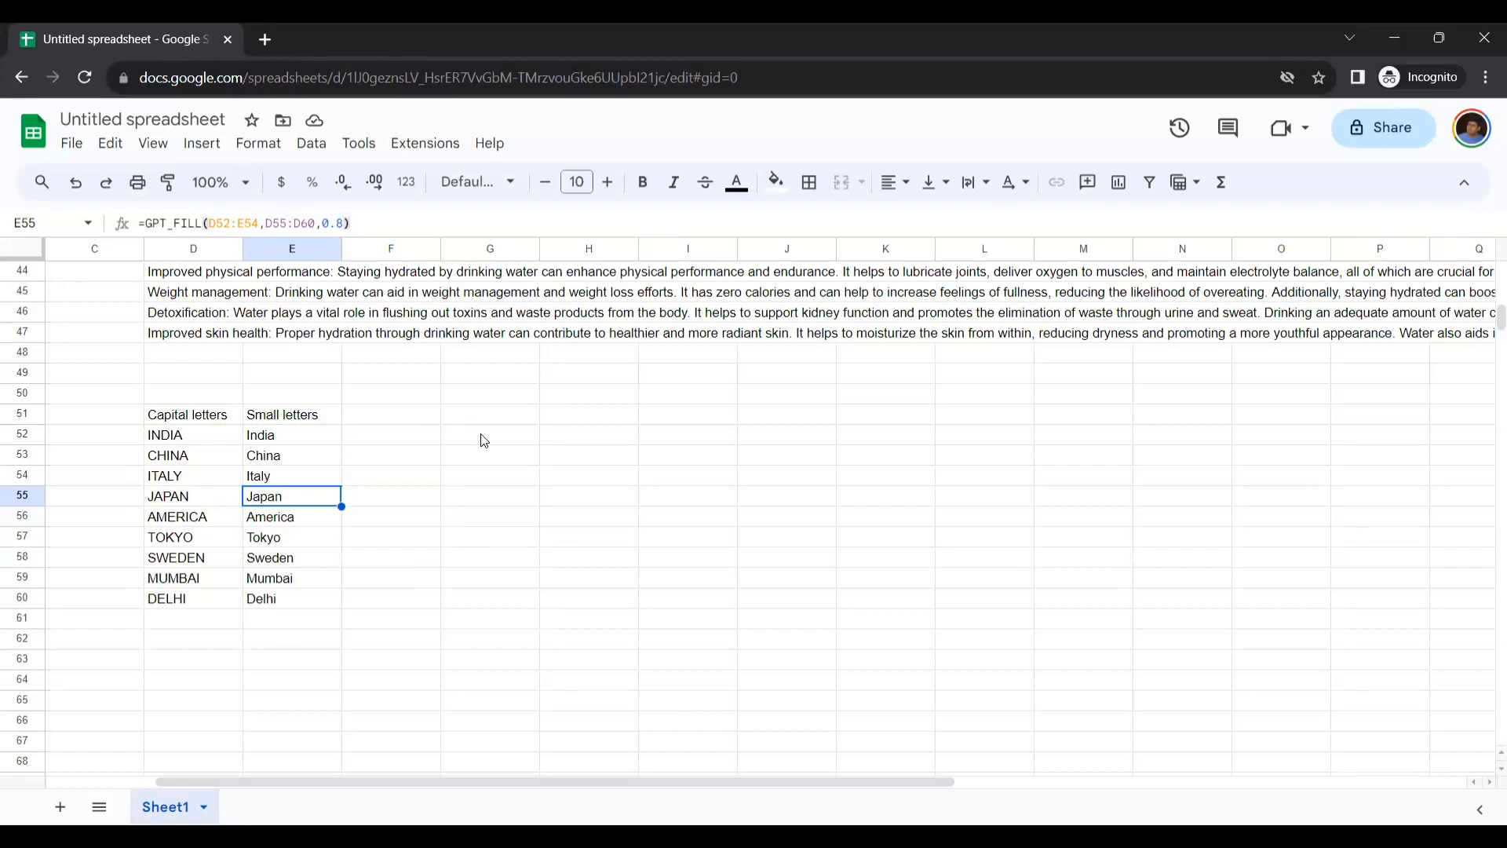